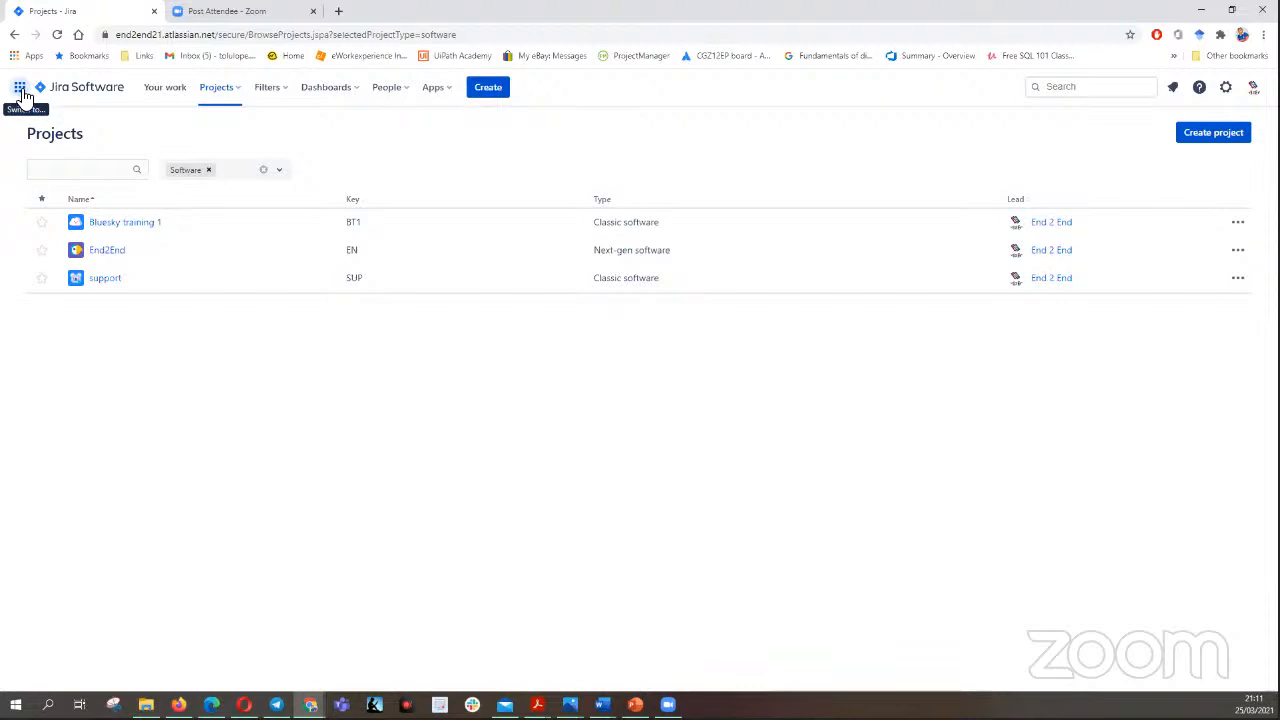
pyautogui.click(20, 88)
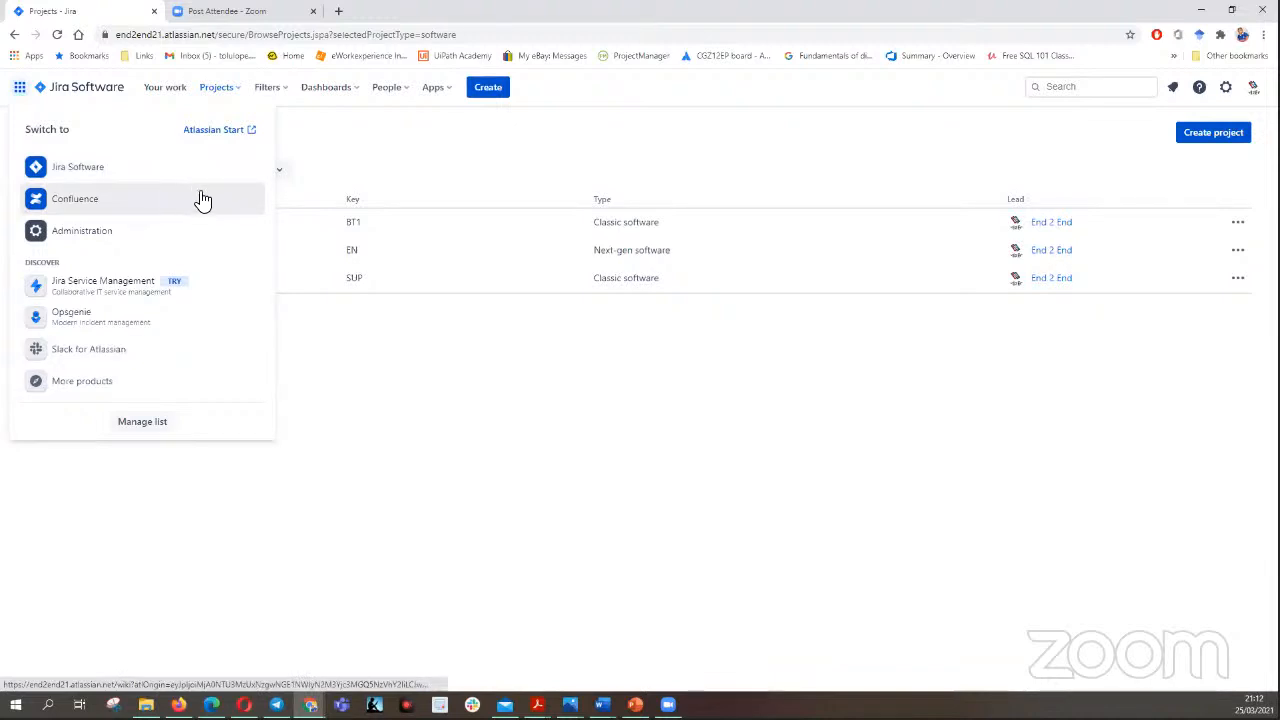
pyautogui.click(446, 157)
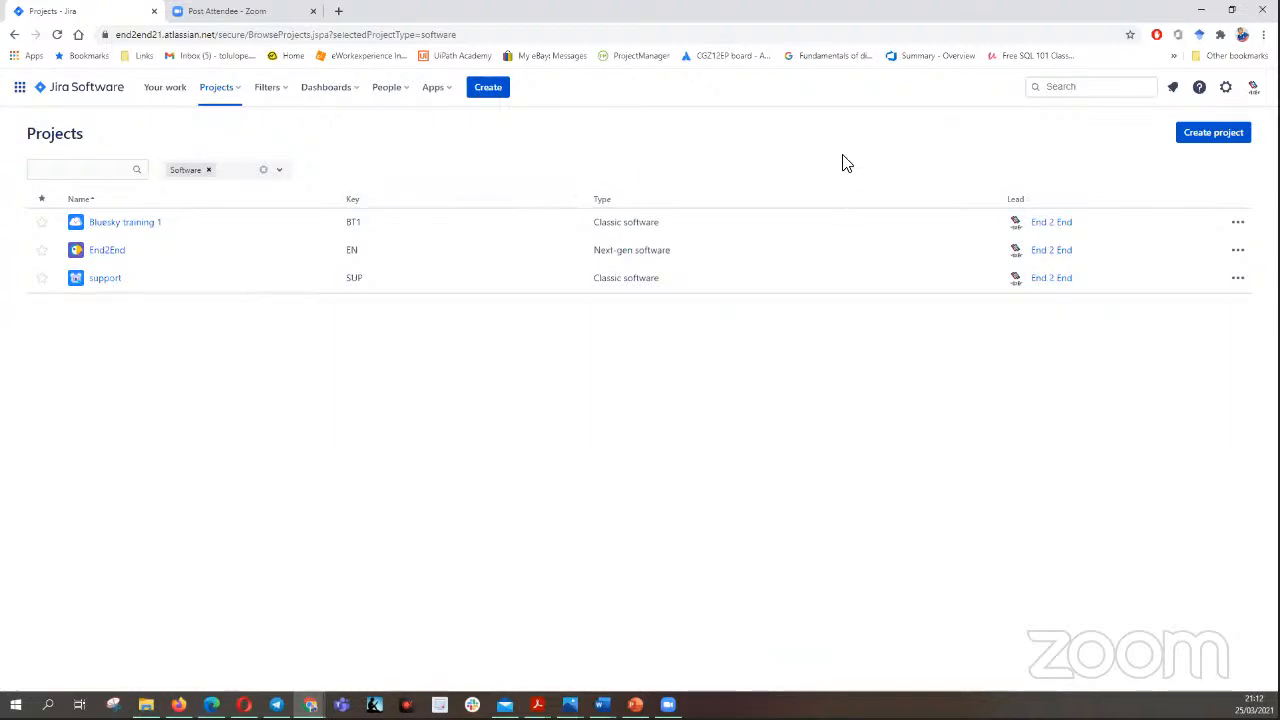
# - Start creating a new project and choose the classic project type
pyautogui.click(237, 93)
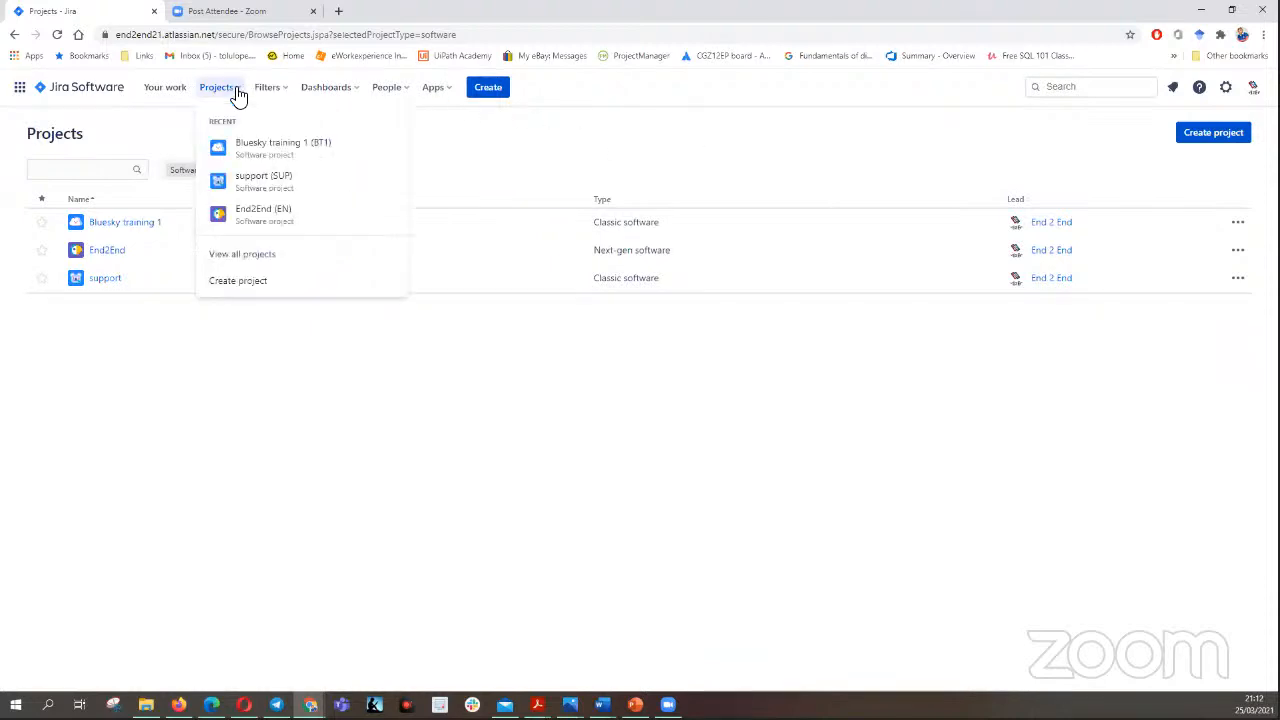
pyautogui.click(276, 284)
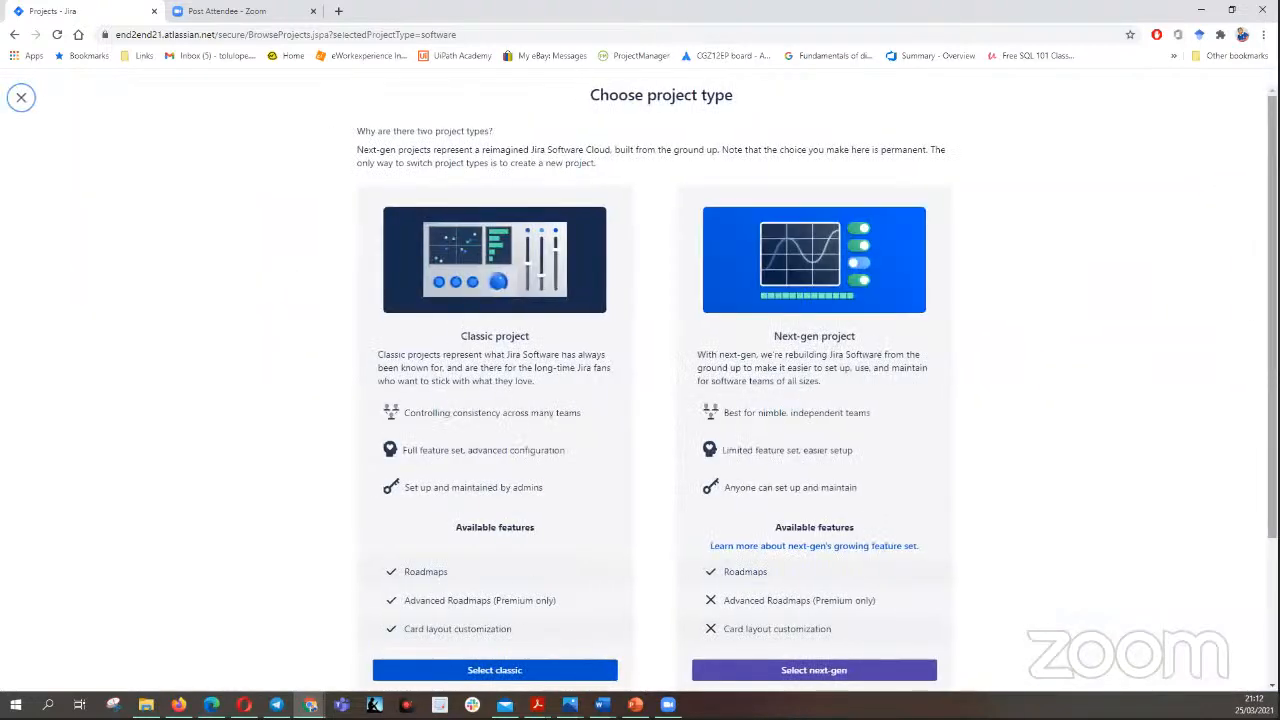
pyautogui.scroll(-3, 294, 284)
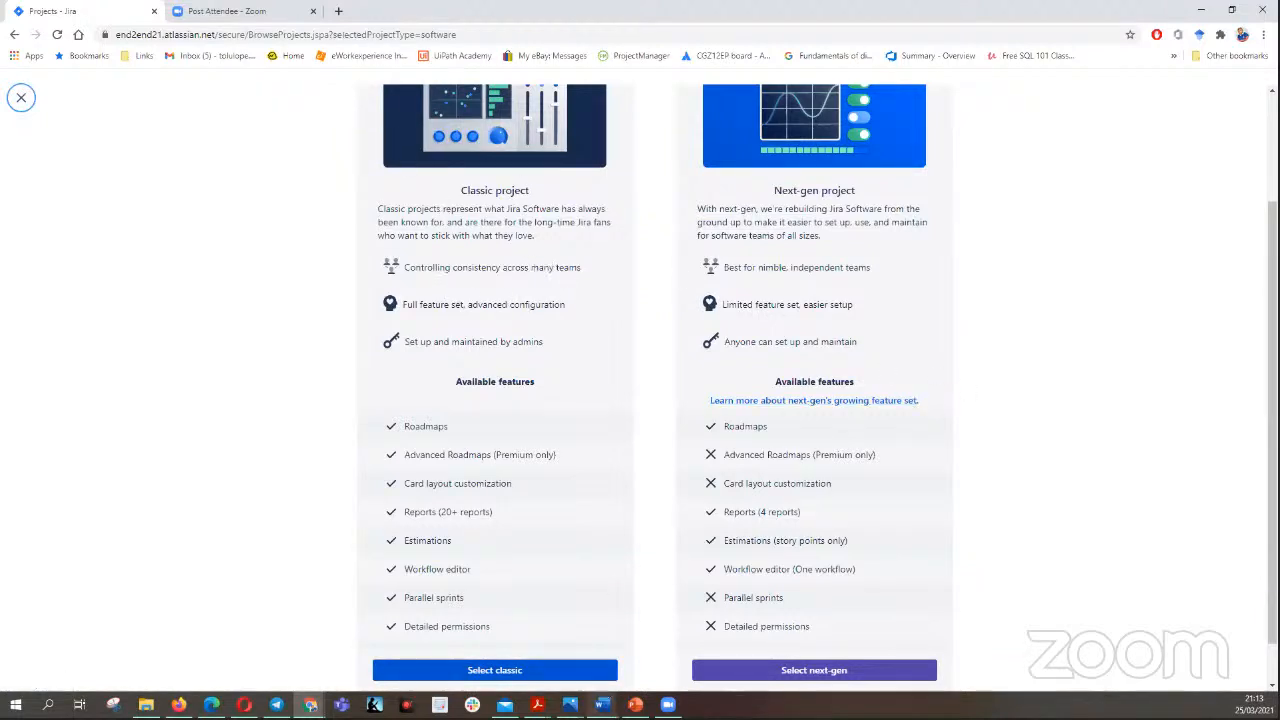
pyautogui.click(492, 670)
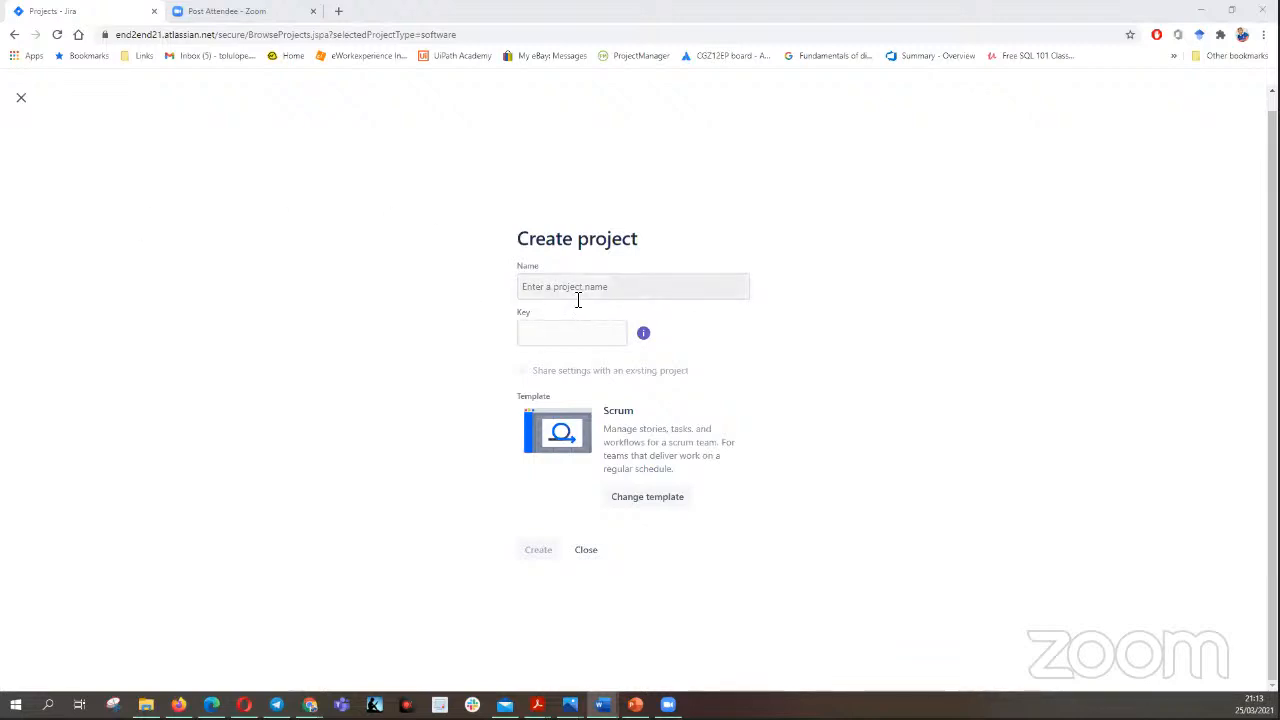
# - Name the new project "Jira Training for BlueSky" and keep the suggested project key
pyautogui.click(547, 288)
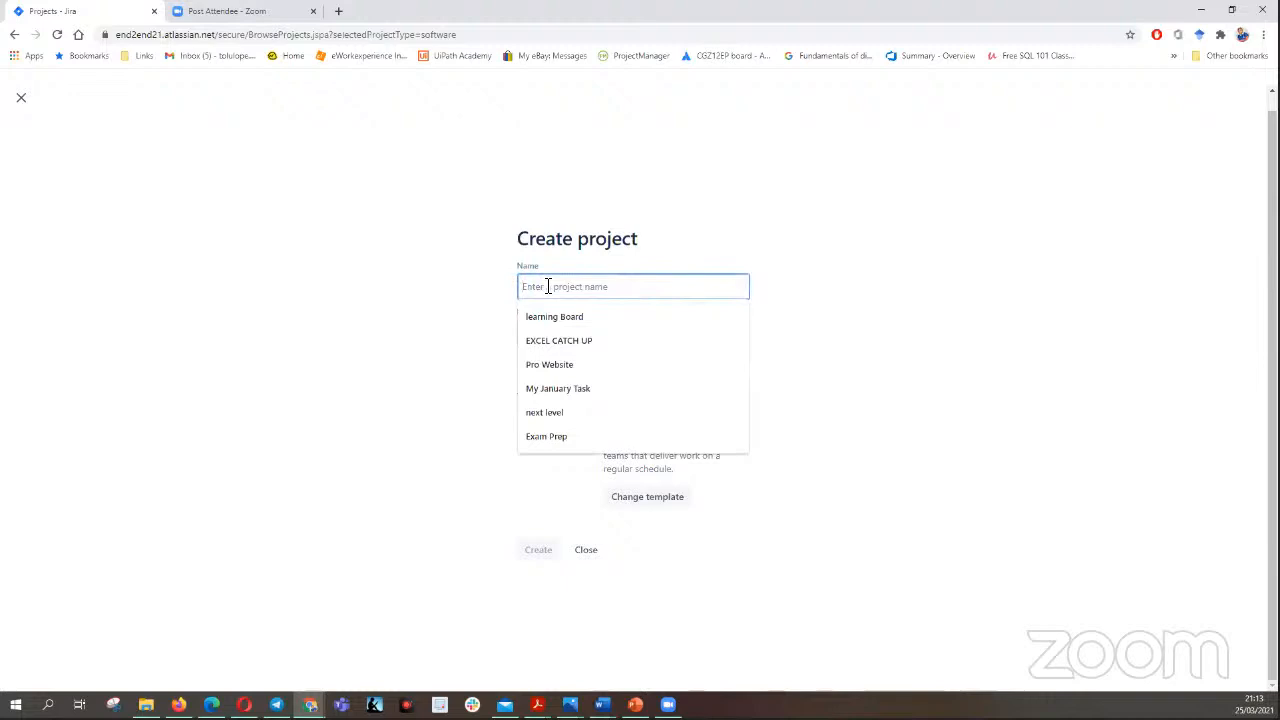
pyautogui.rightClick(558, 288)
pyautogui.click(594, 386)
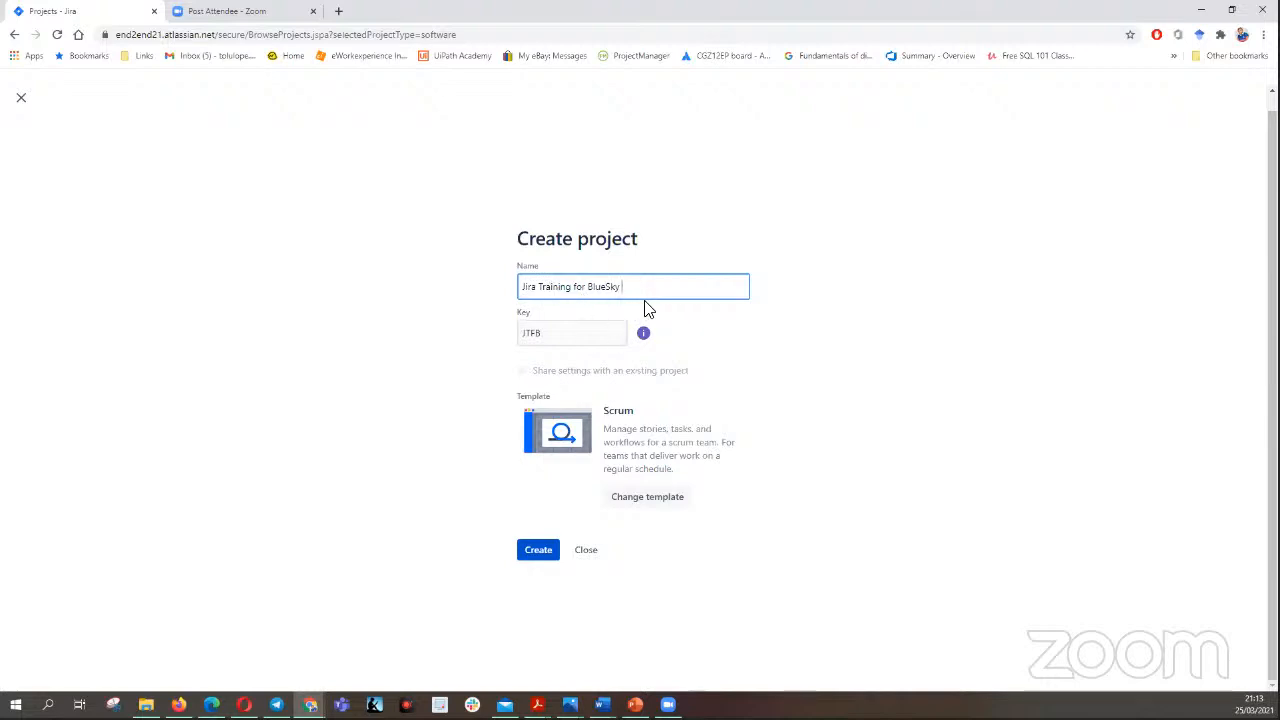
pyautogui.click(553, 332)
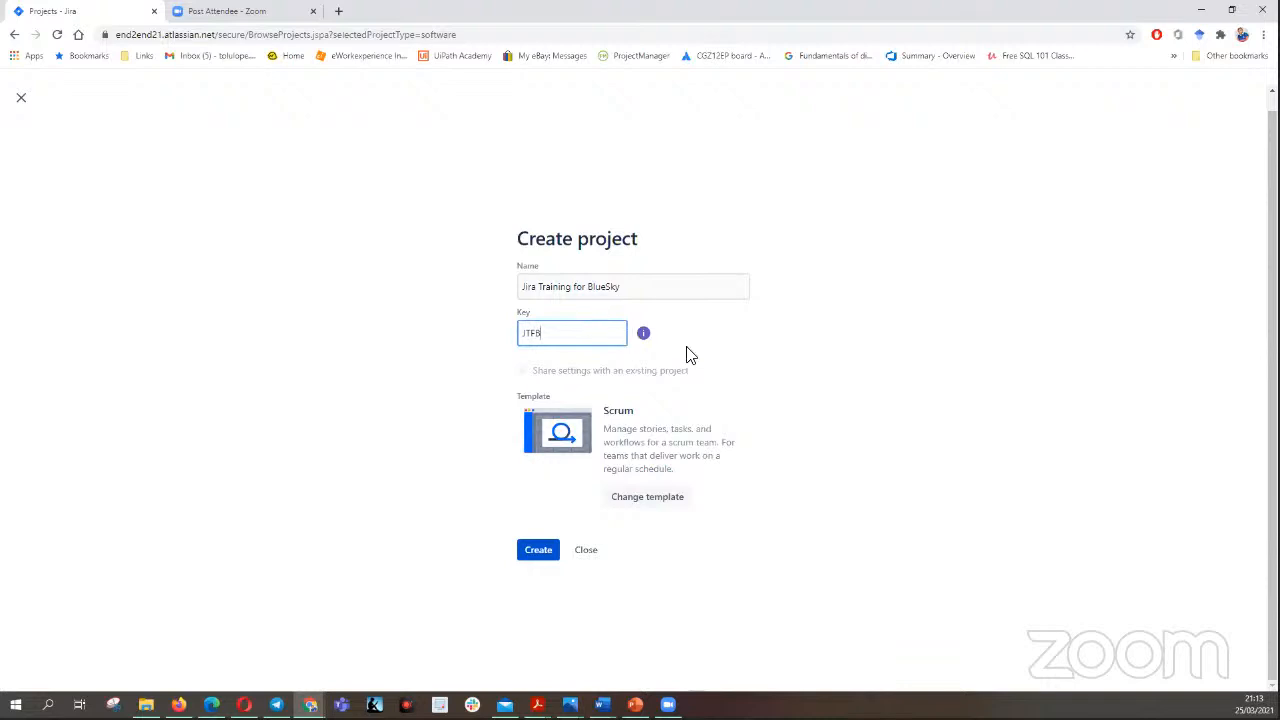
pyautogui.click(906, 368)
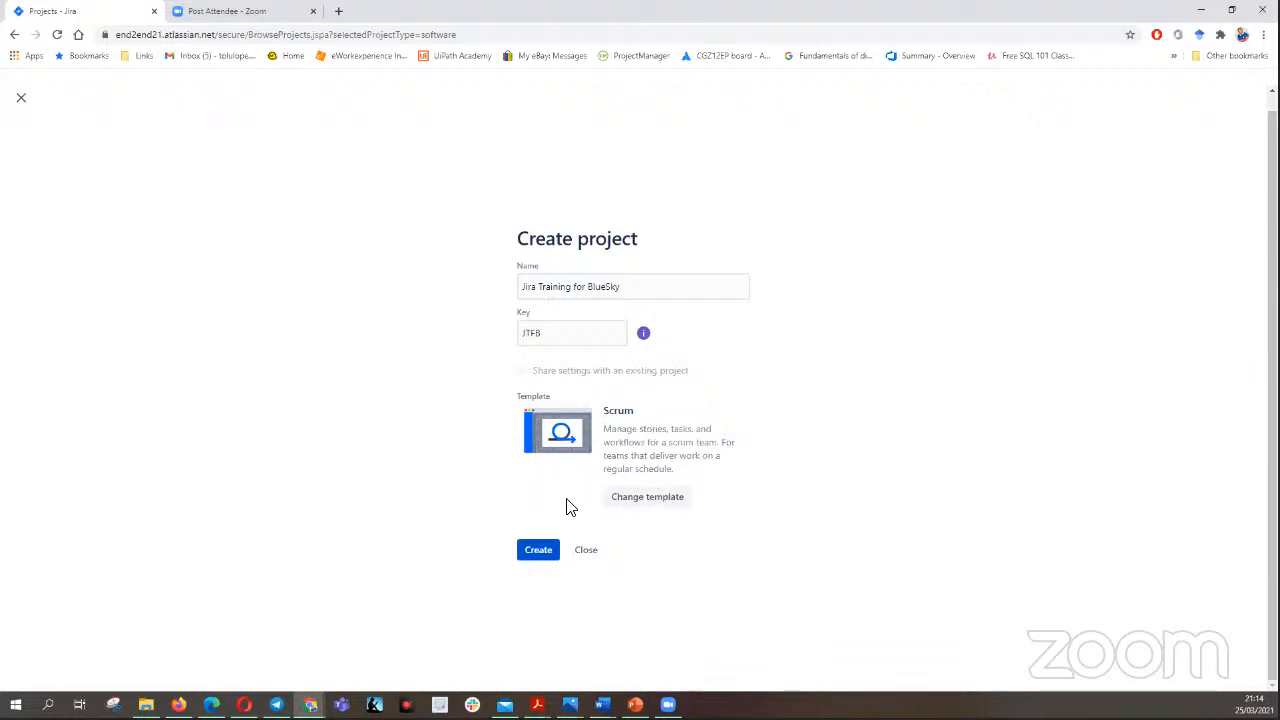
# - Examine the classic project templates offered in the Business category
pyautogui.click(645, 503)
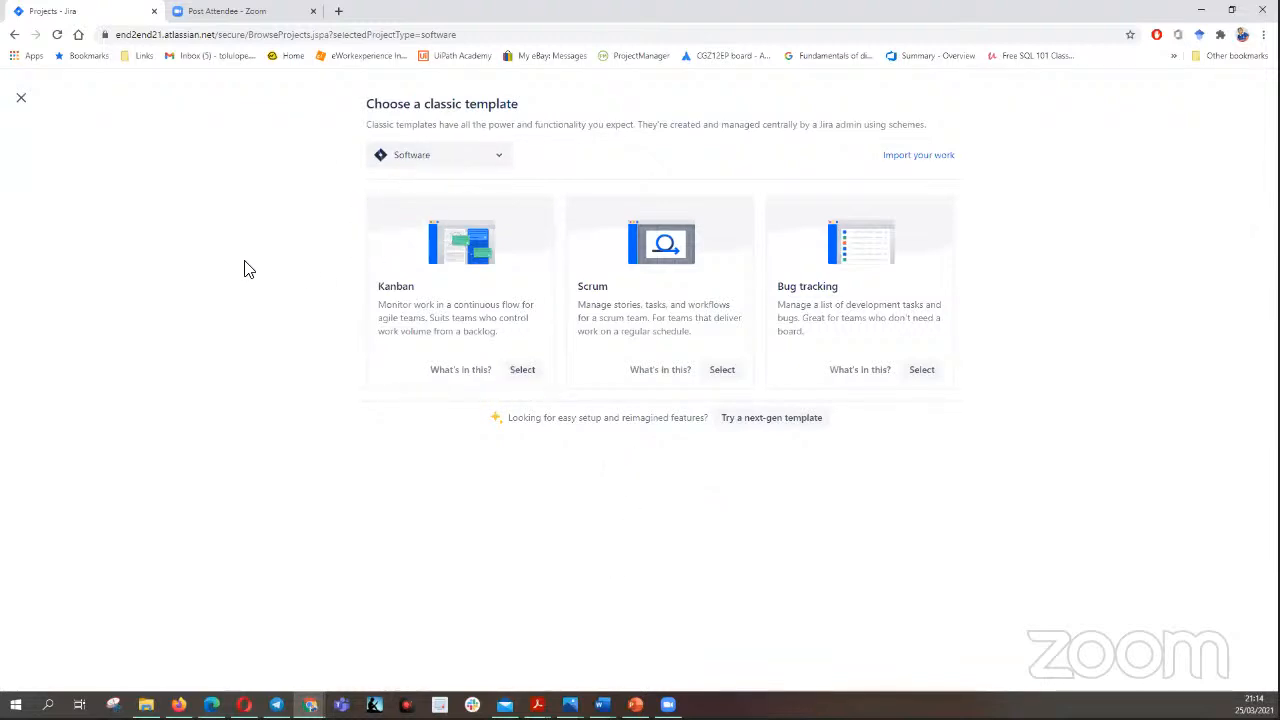
pyautogui.click(500, 163)
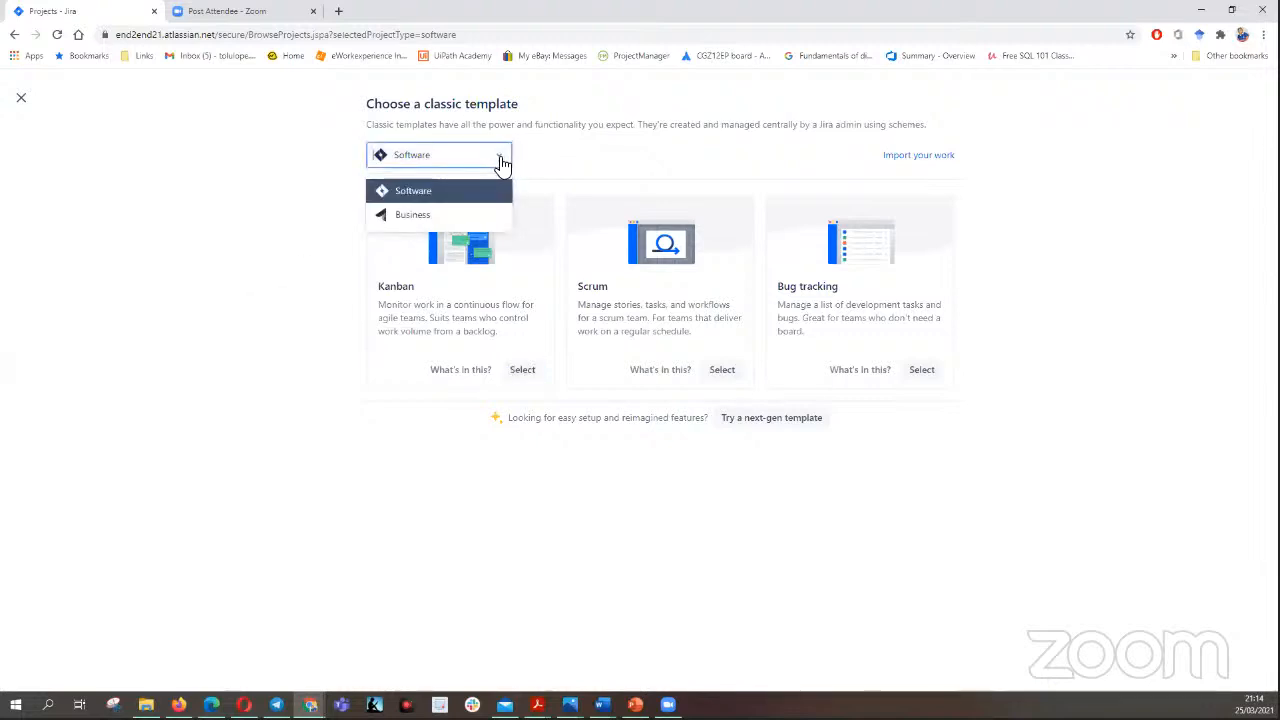
pyautogui.click(450, 217)
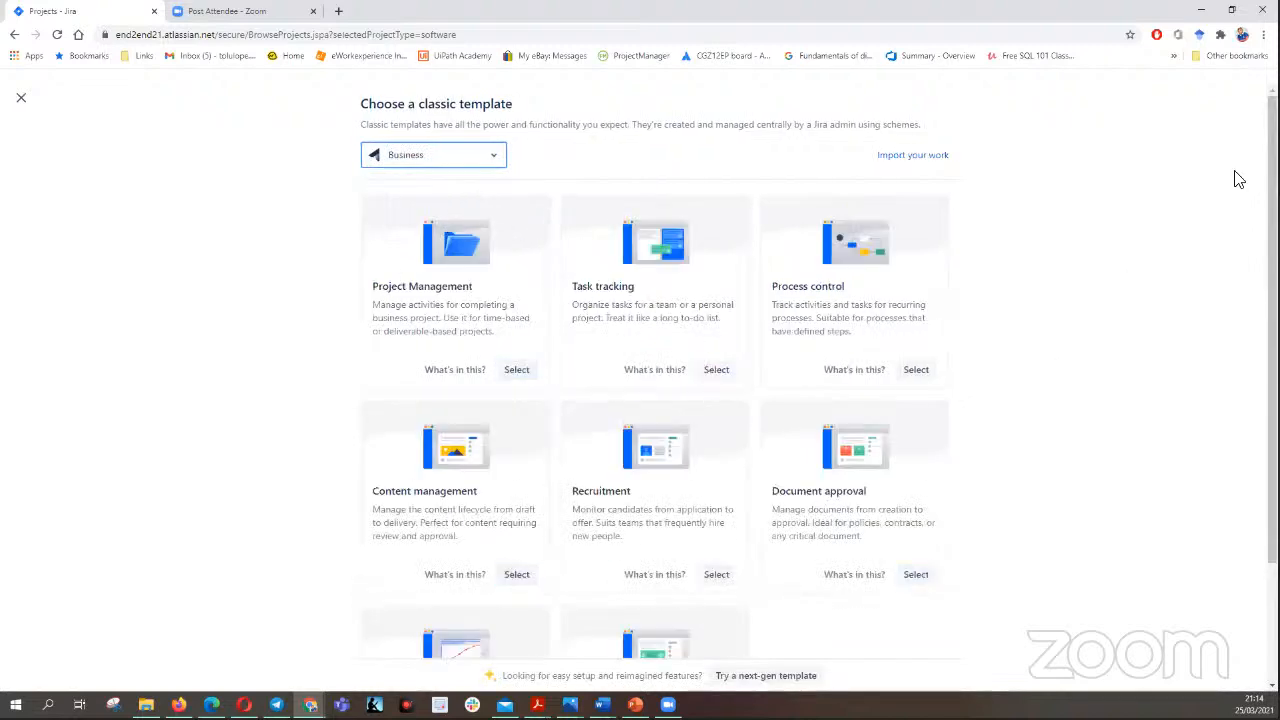
pyautogui.moveTo(1272, 300)
pyautogui.mouseDown()
pyautogui.moveTo(1272, 369)
pyautogui.moveTo(1272, 312)
pyautogui.mouseUp()
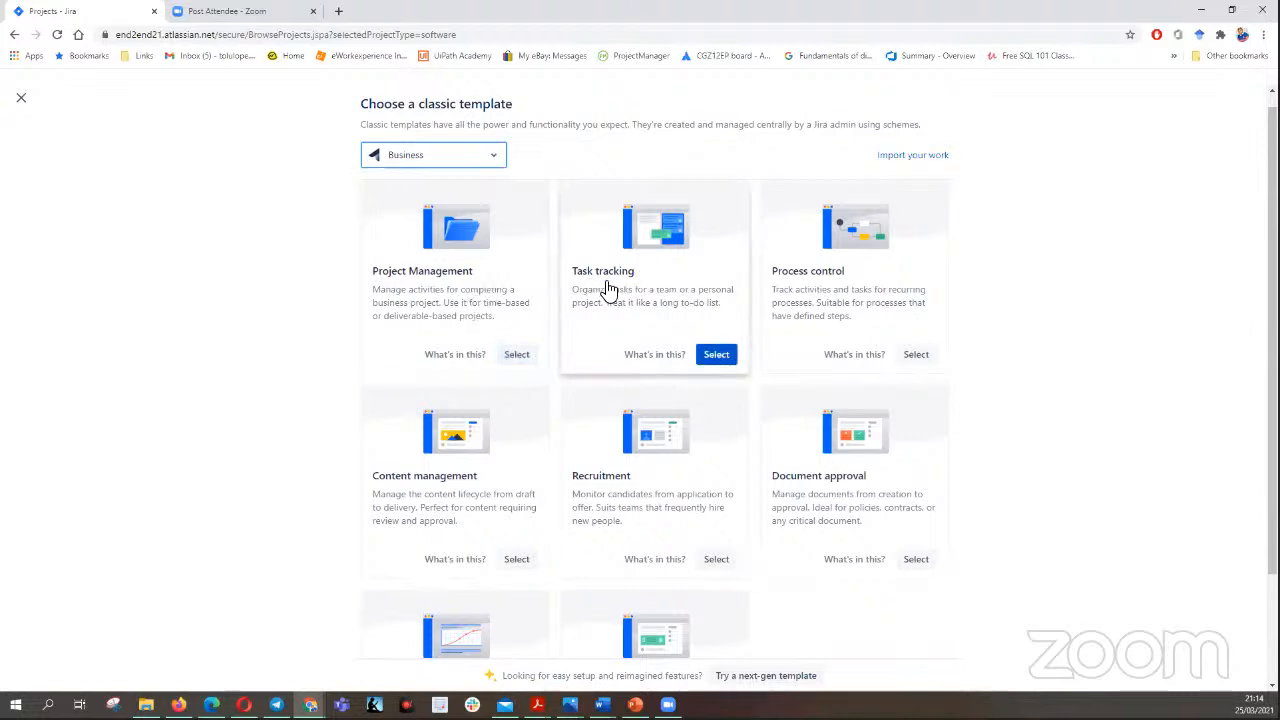
pyautogui.moveTo(1273, 332); pyautogui.dragTo(1273, 410)
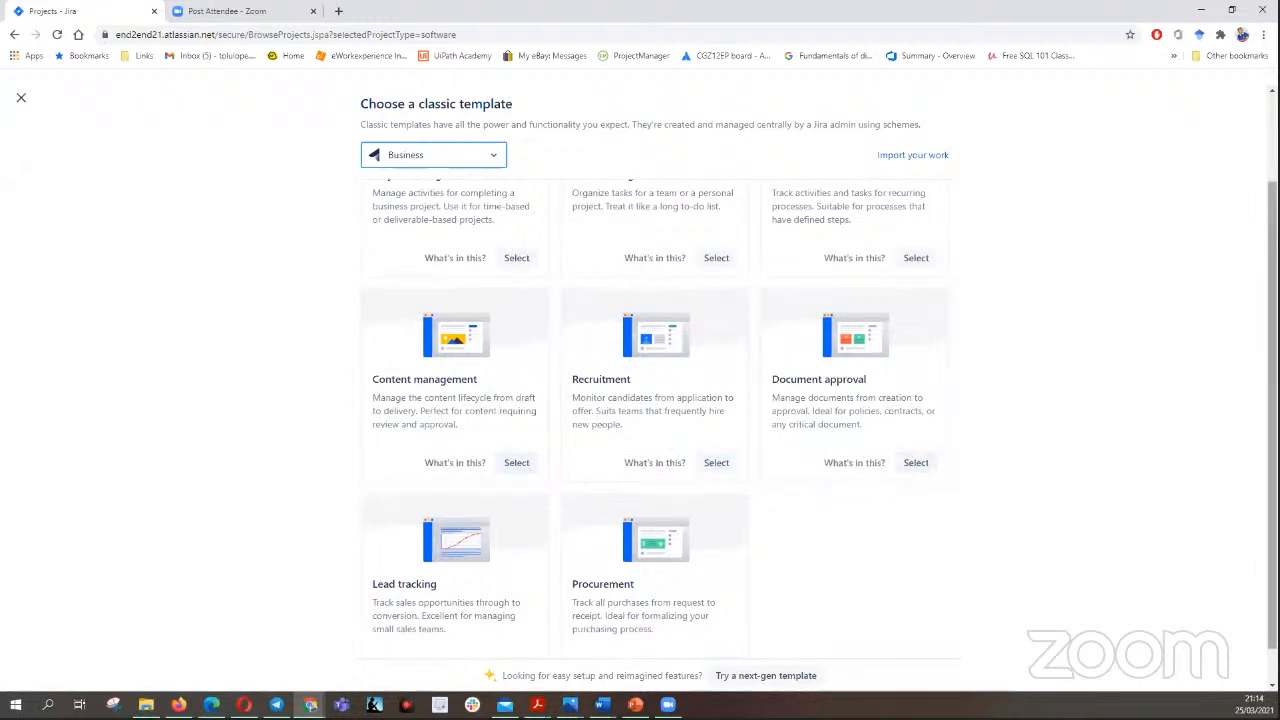
pyautogui.scroll(-1, 1273, 400)
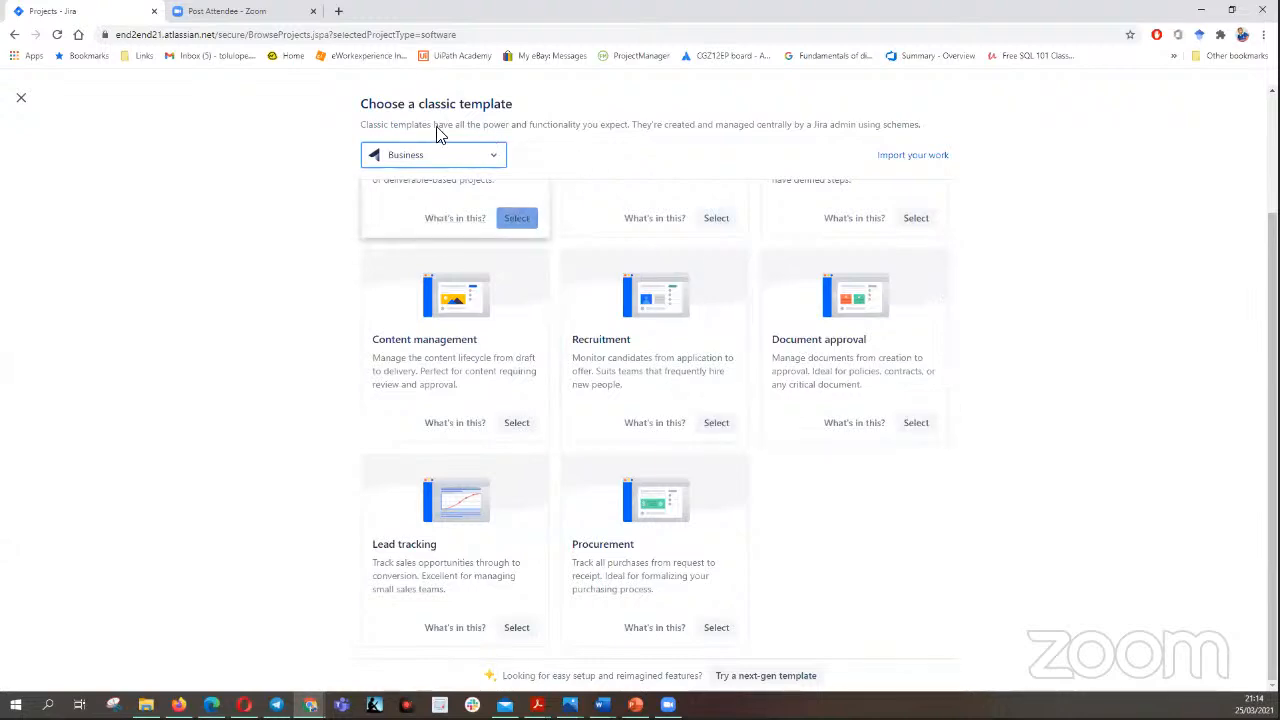
# - Select the Scrum template from the Software category and create the project
pyautogui.click(497, 158)
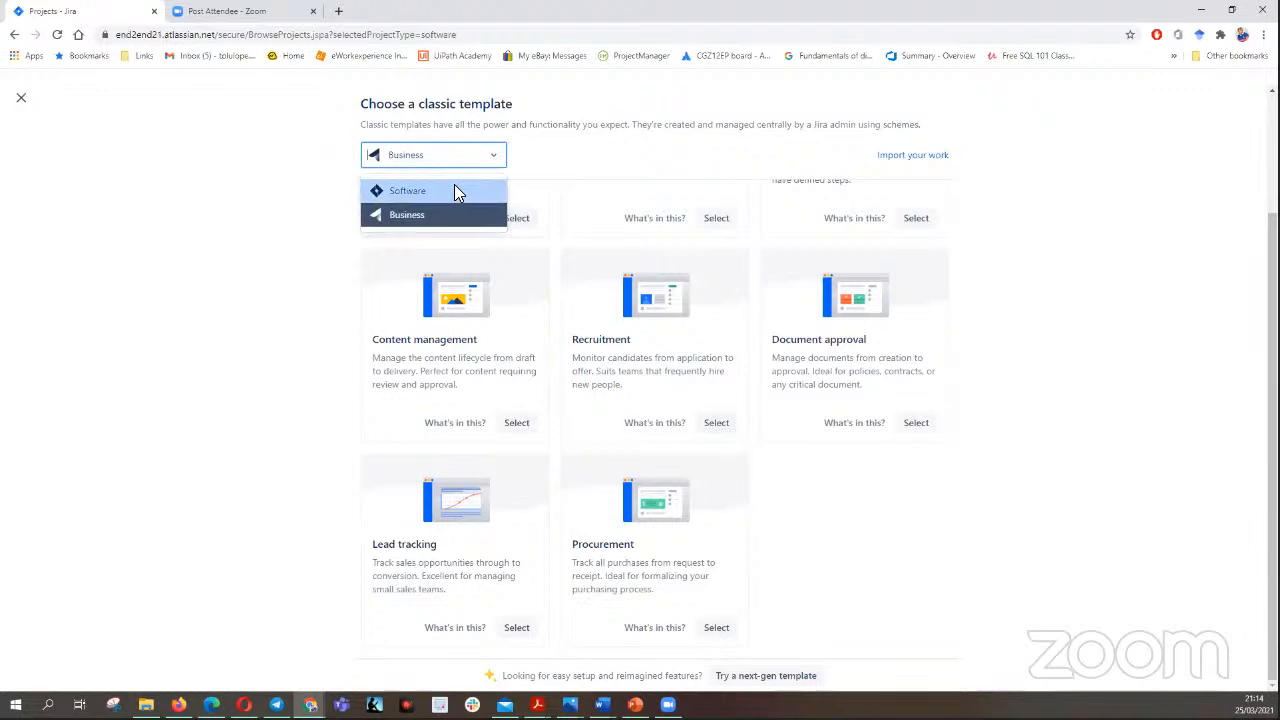
pyautogui.click(454, 186)
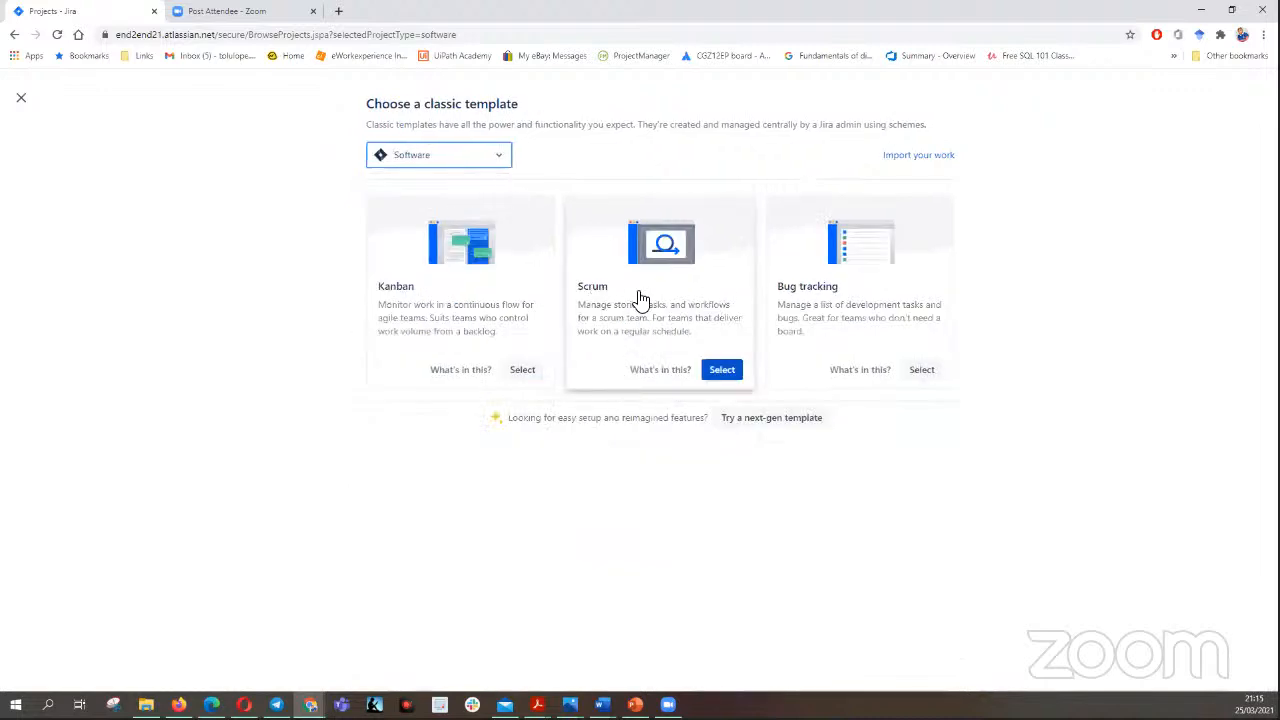
pyautogui.click(722, 370)
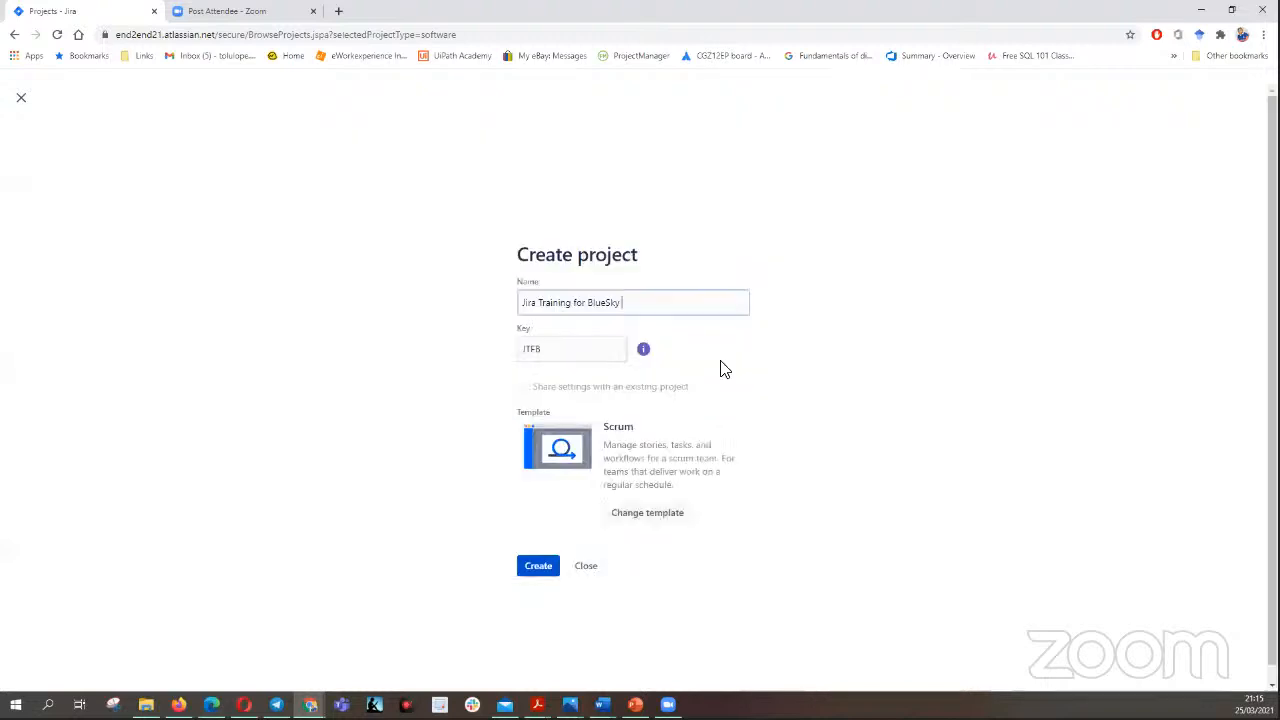
pyautogui.click(540, 566)
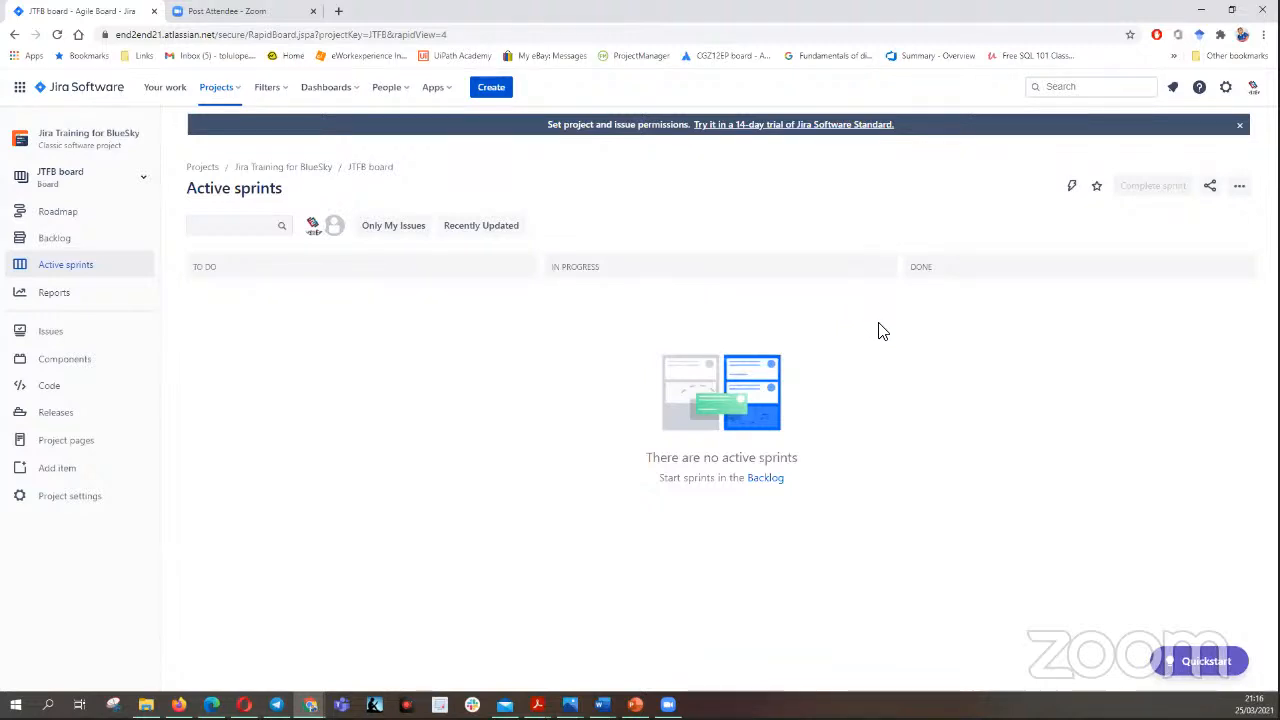
# - Open the column management settings of the JTFB board
pyautogui.click(1241, 188)
pyautogui.click(1160, 214)
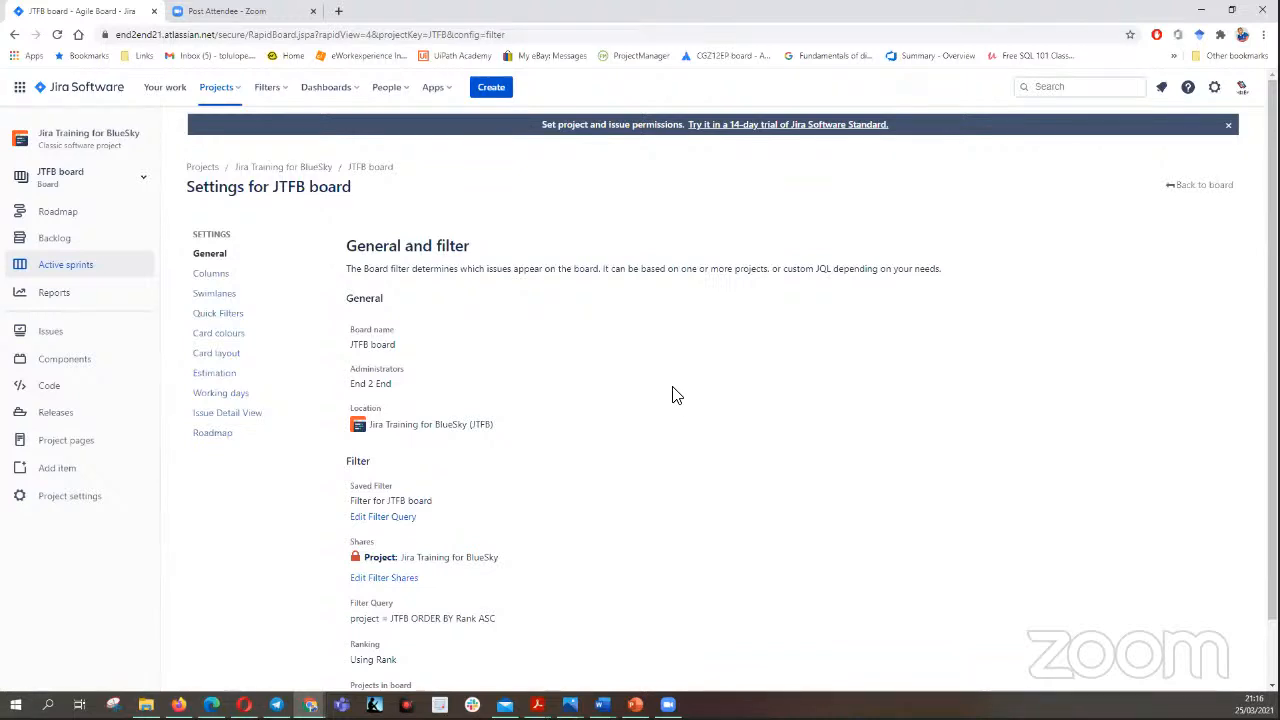
pyautogui.click(218, 276)
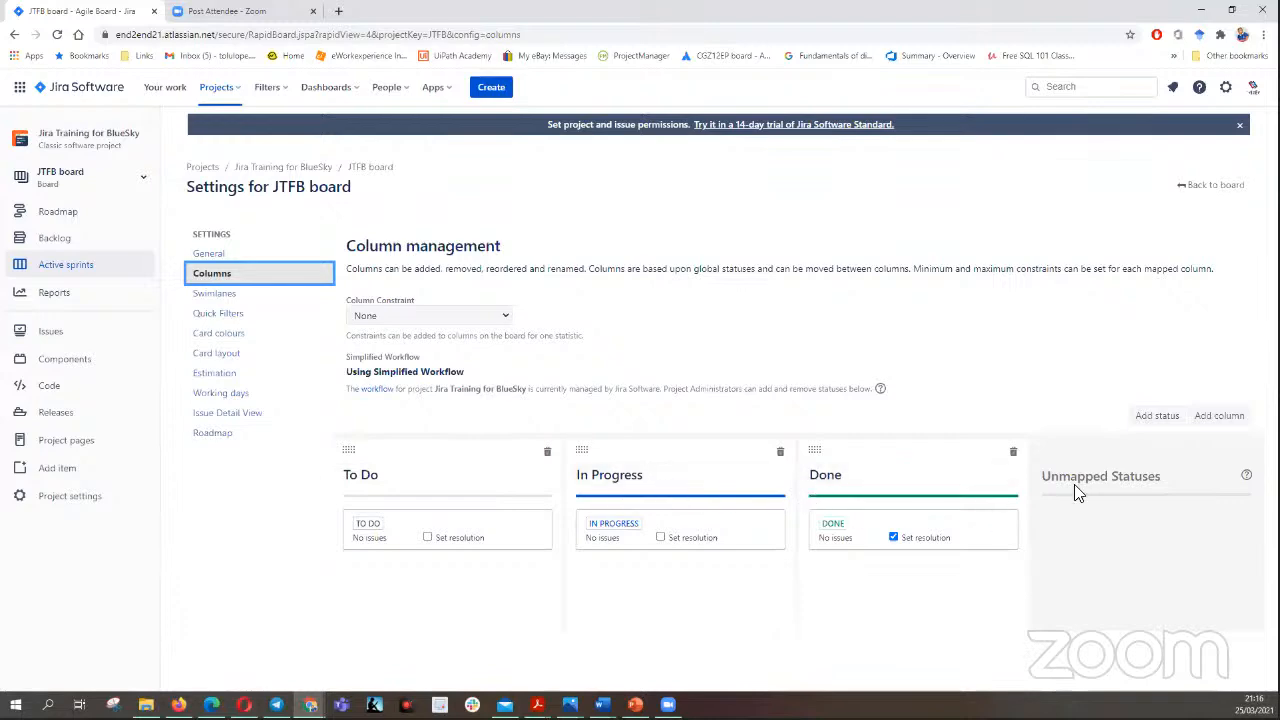
# - Add a board column named "IN BA" with the category To Do
pyautogui.click(1217, 416)
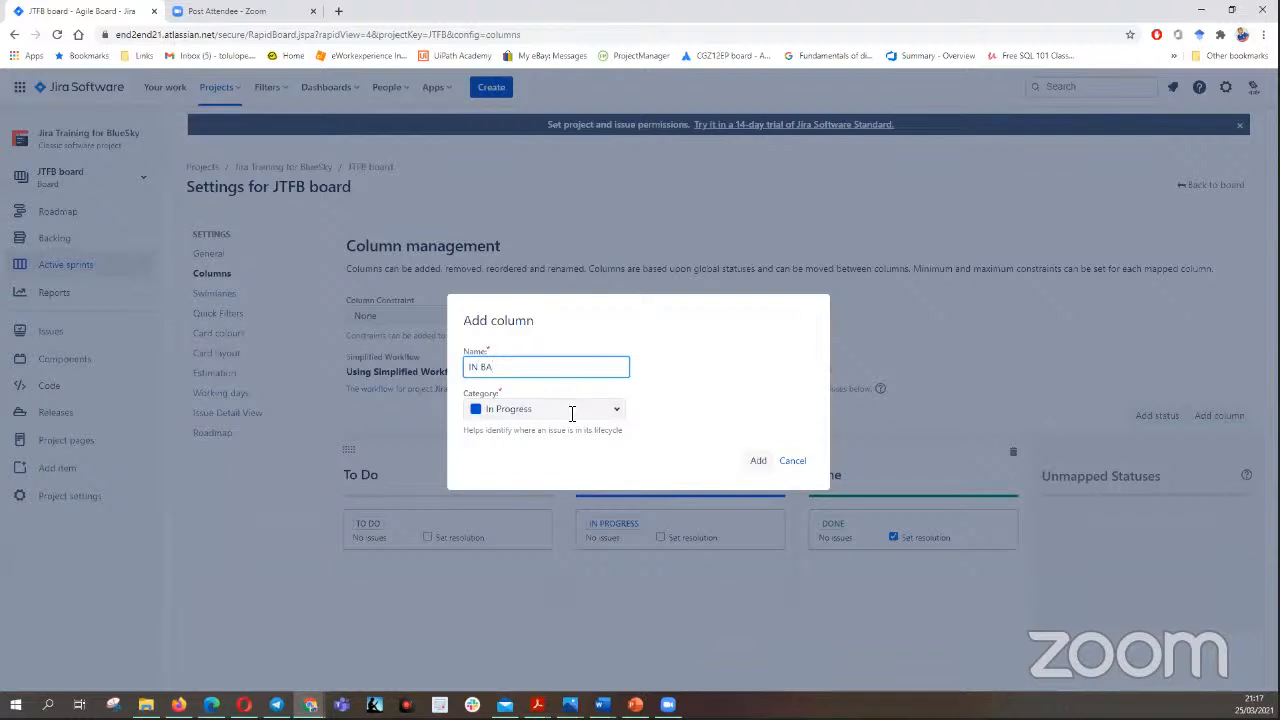
pyautogui.click(616, 413)
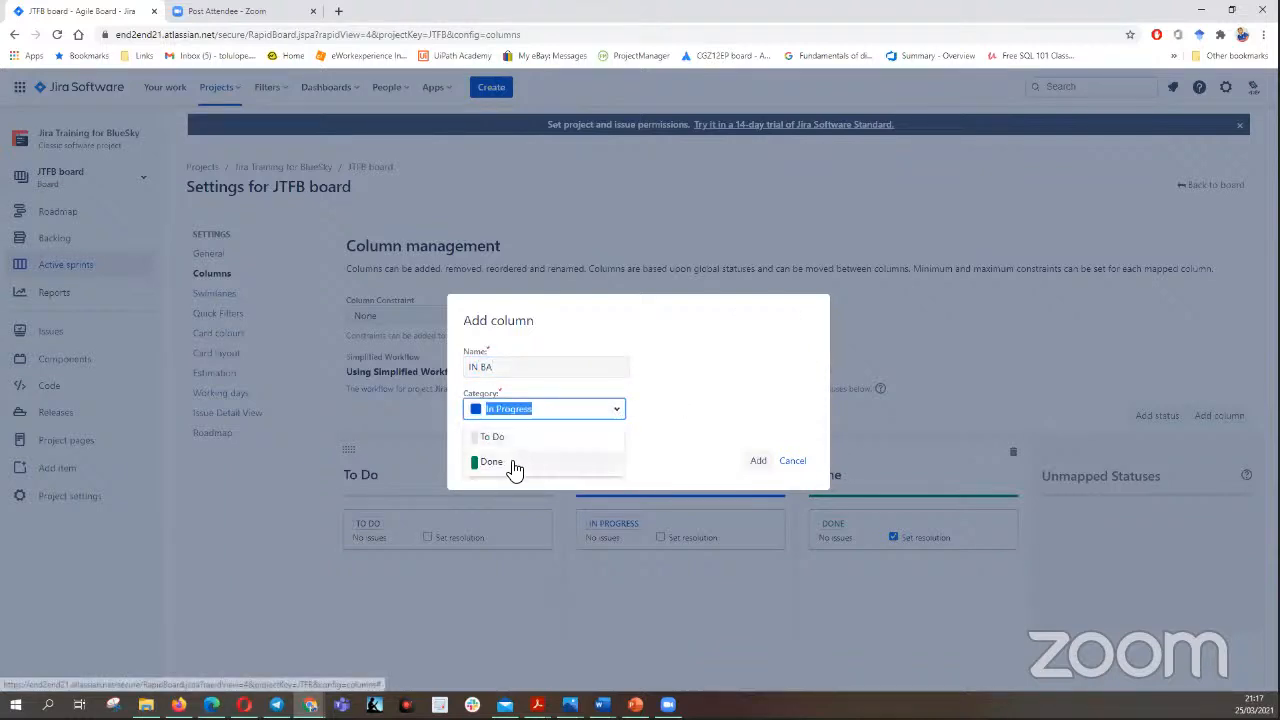
pyautogui.click(538, 437)
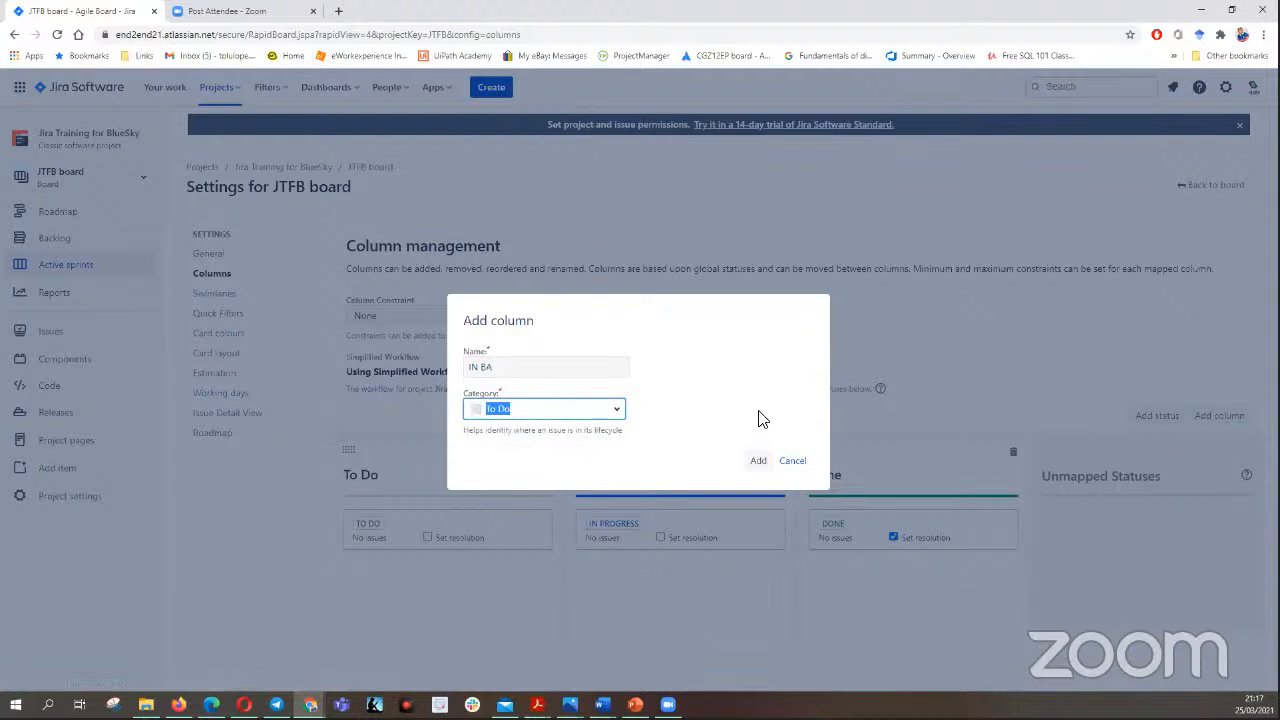
pyautogui.click(762, 462)
# - Add a board column named "BA DONE" with the category To Do
pyautogui.click(1222, 419)
pyautogui.click(520, 368)
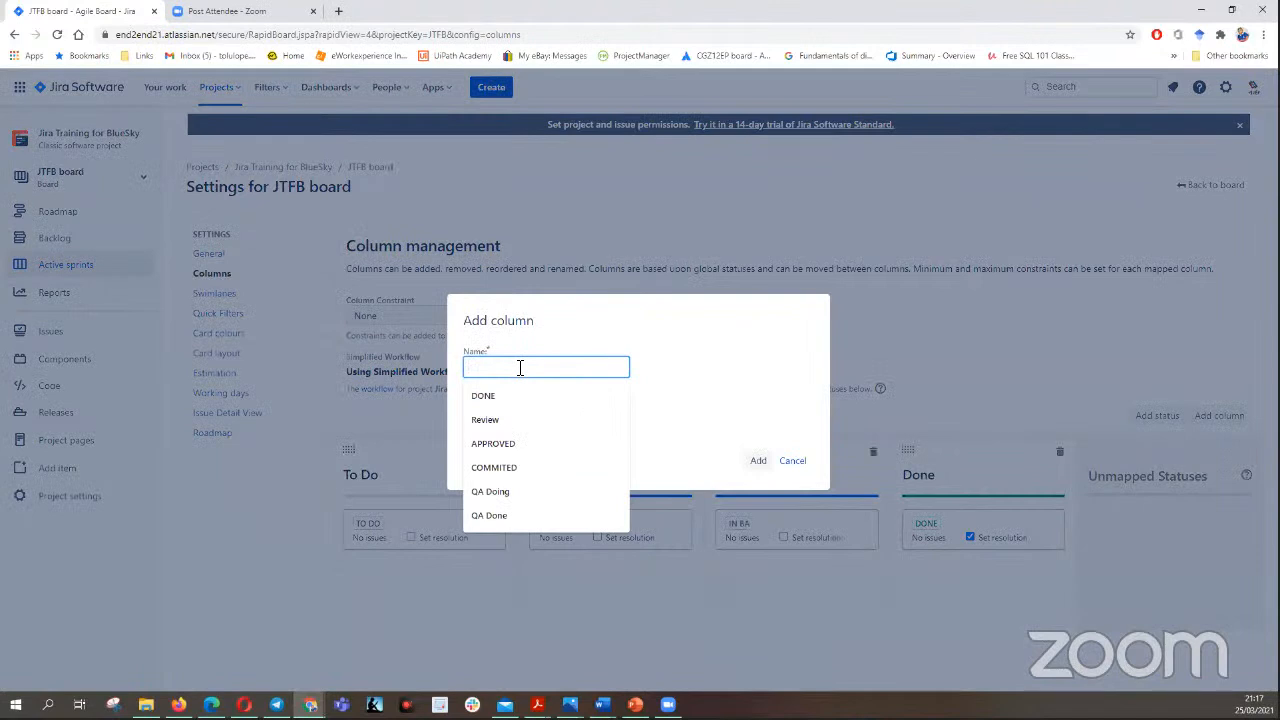
pyautogui.write('BA DONE')
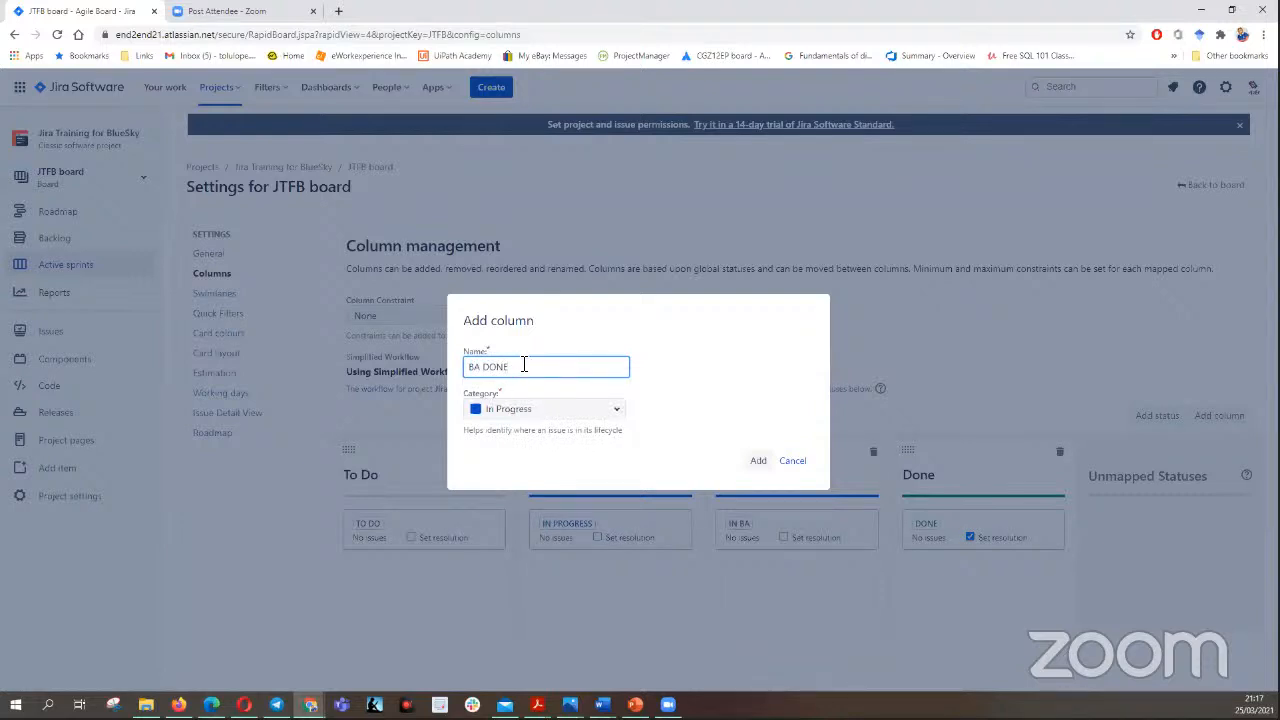
pyautogui.click(618, 411)
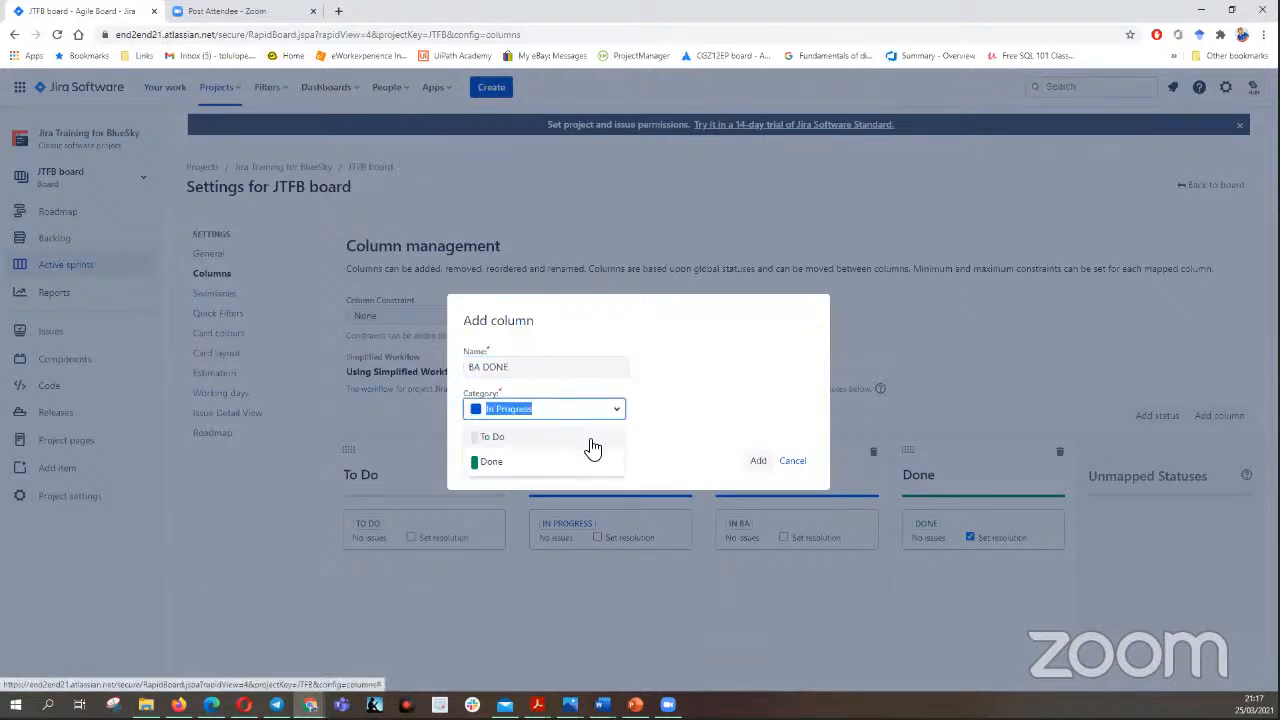
pyautogui.click(588, 440)
pyautogui.click(759, 463)
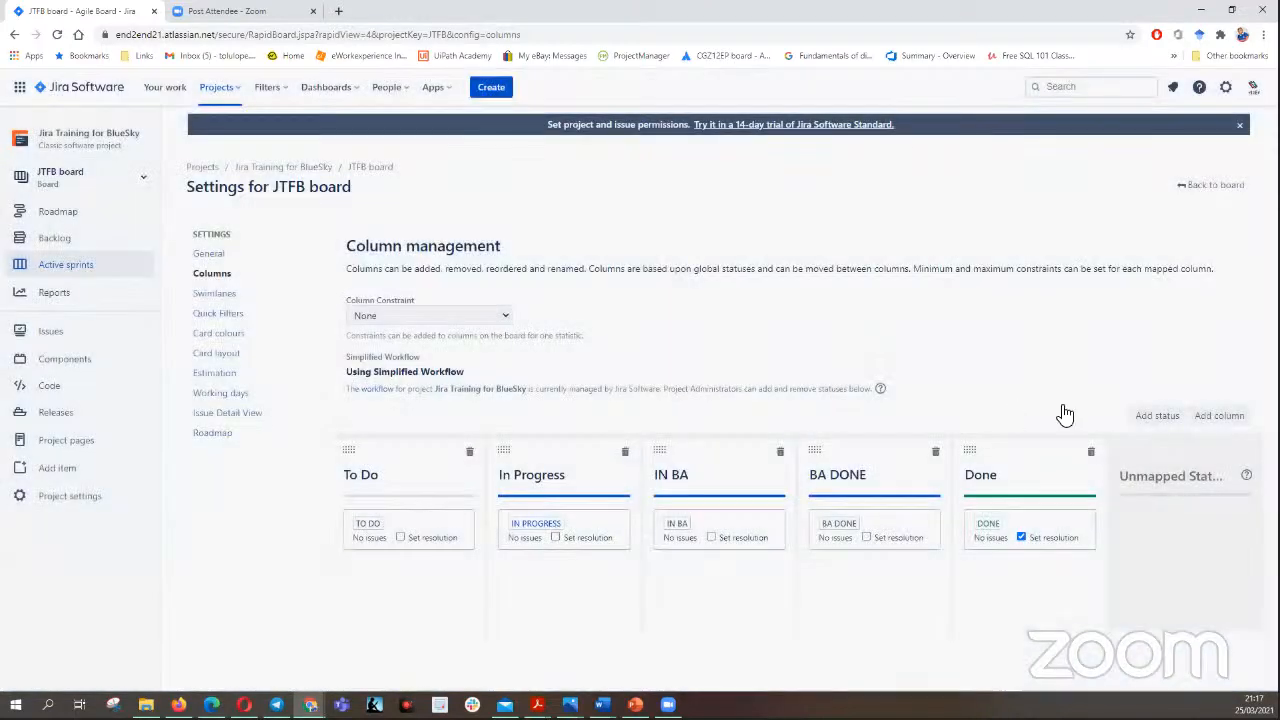
# - Add a board column named "In QA" with the category In Progress
pyautogui.click(1214, 416)
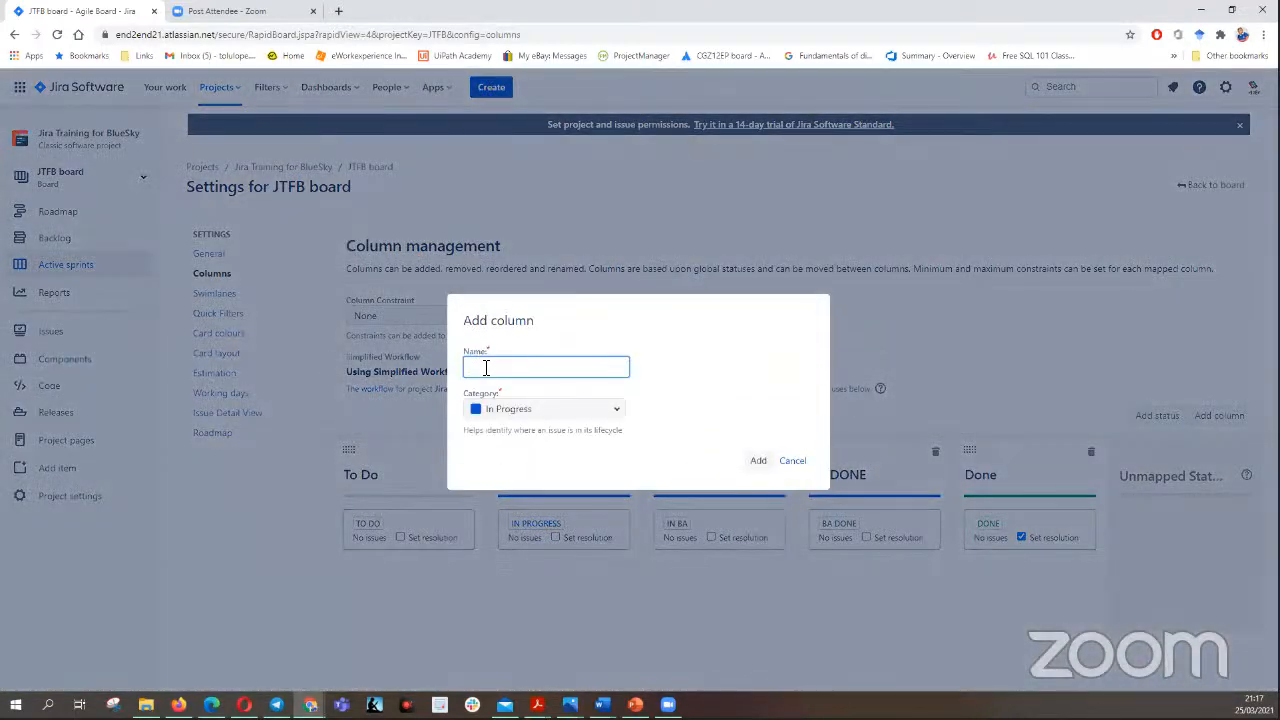
pyautogui.click(487, 367)
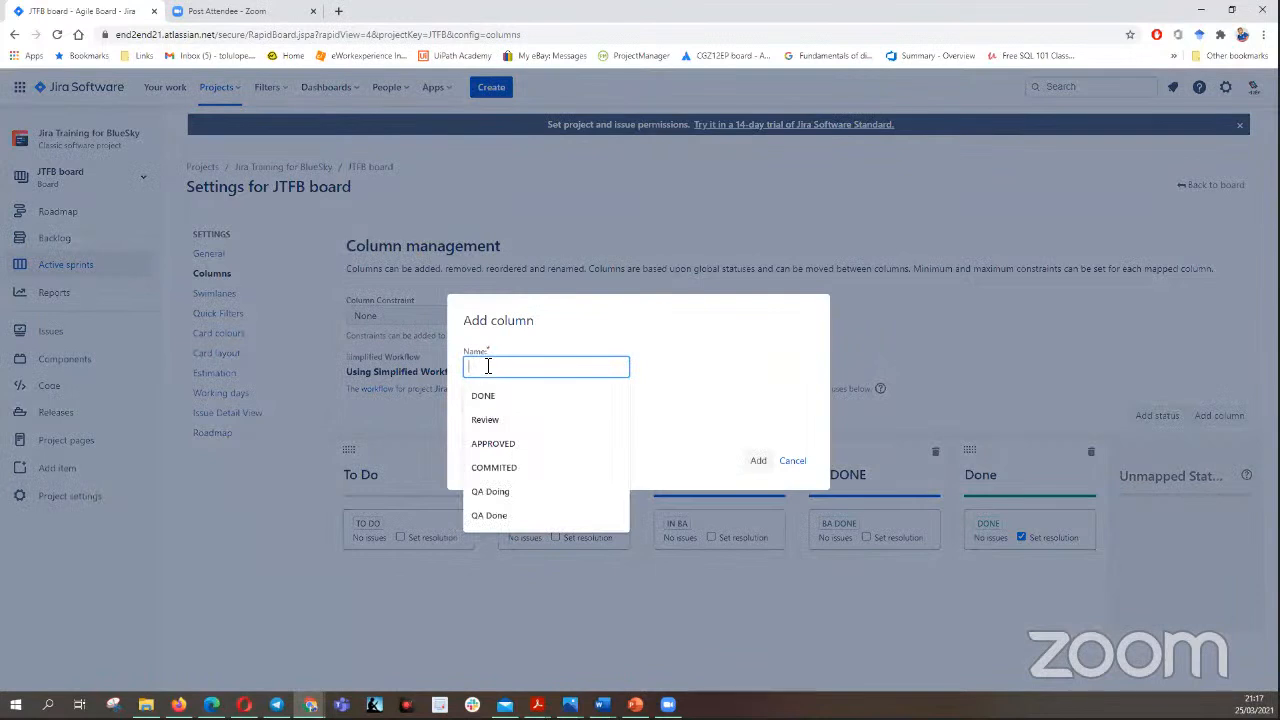
pyautogui.write('In QA')
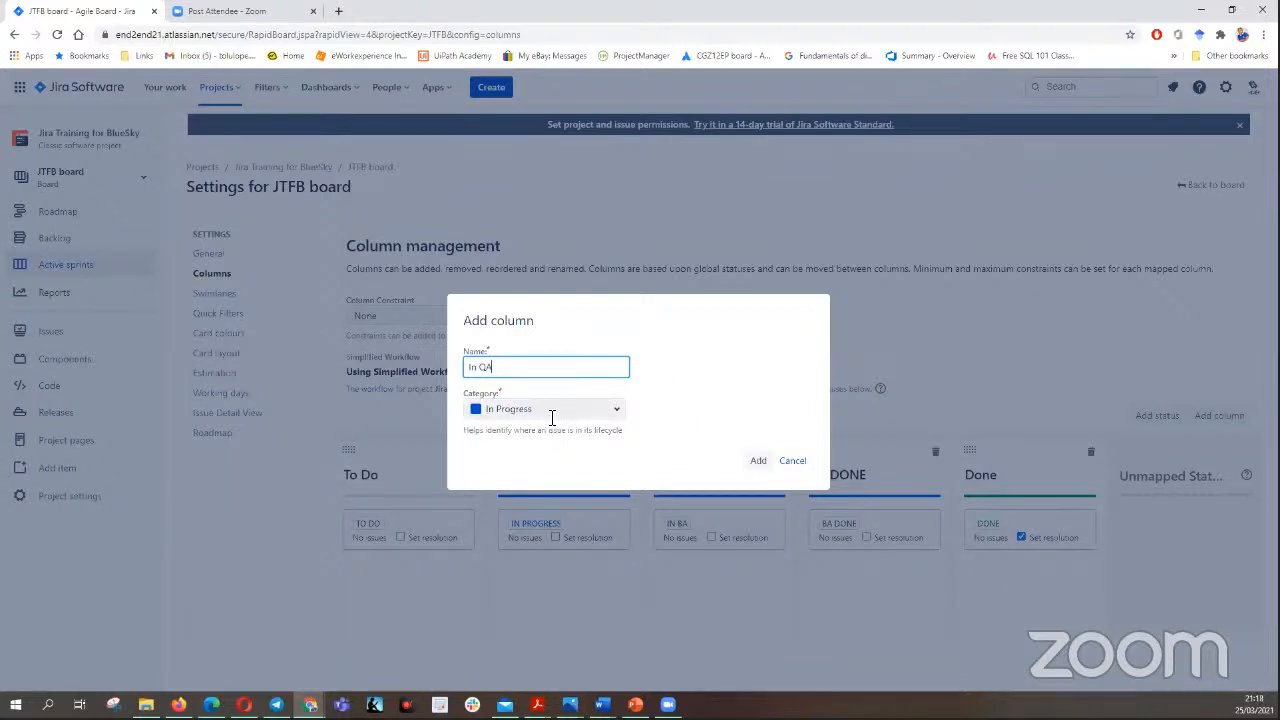
pyautogui.click(762, 465)
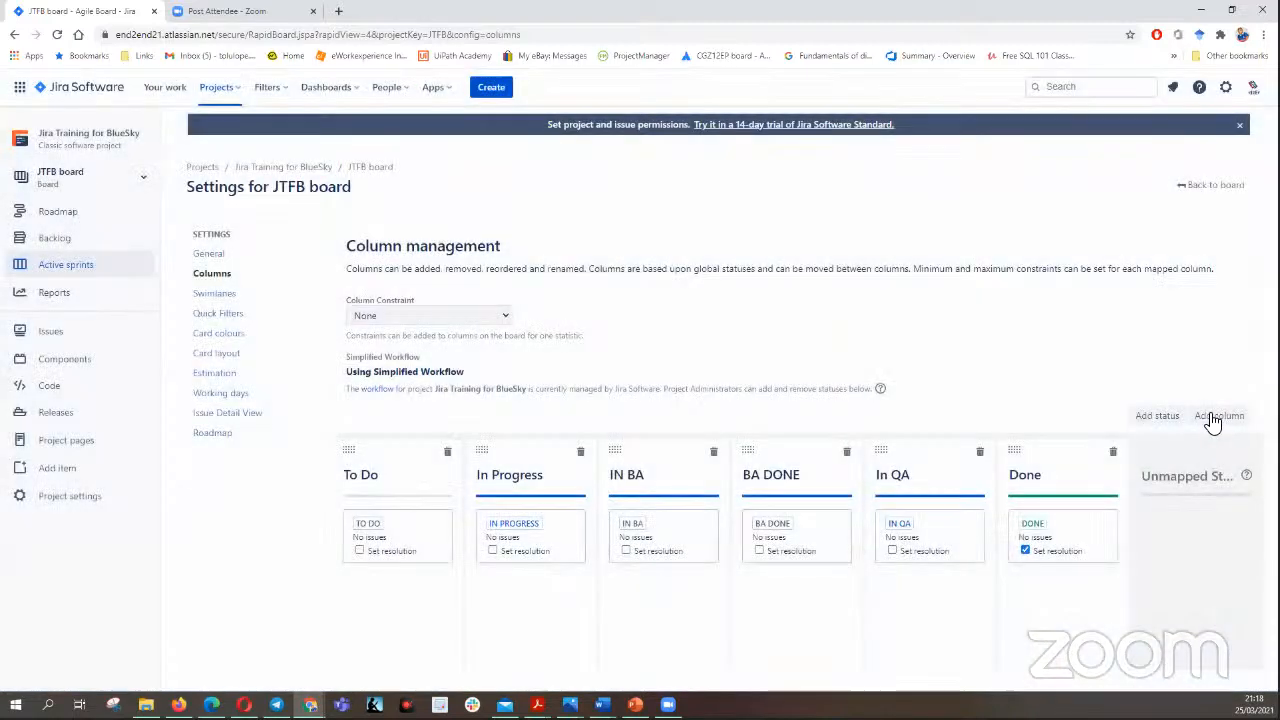
# - Add a board column named "QA DONE" and delete the "In Progress" column
pyautogui.click(1210, 417)
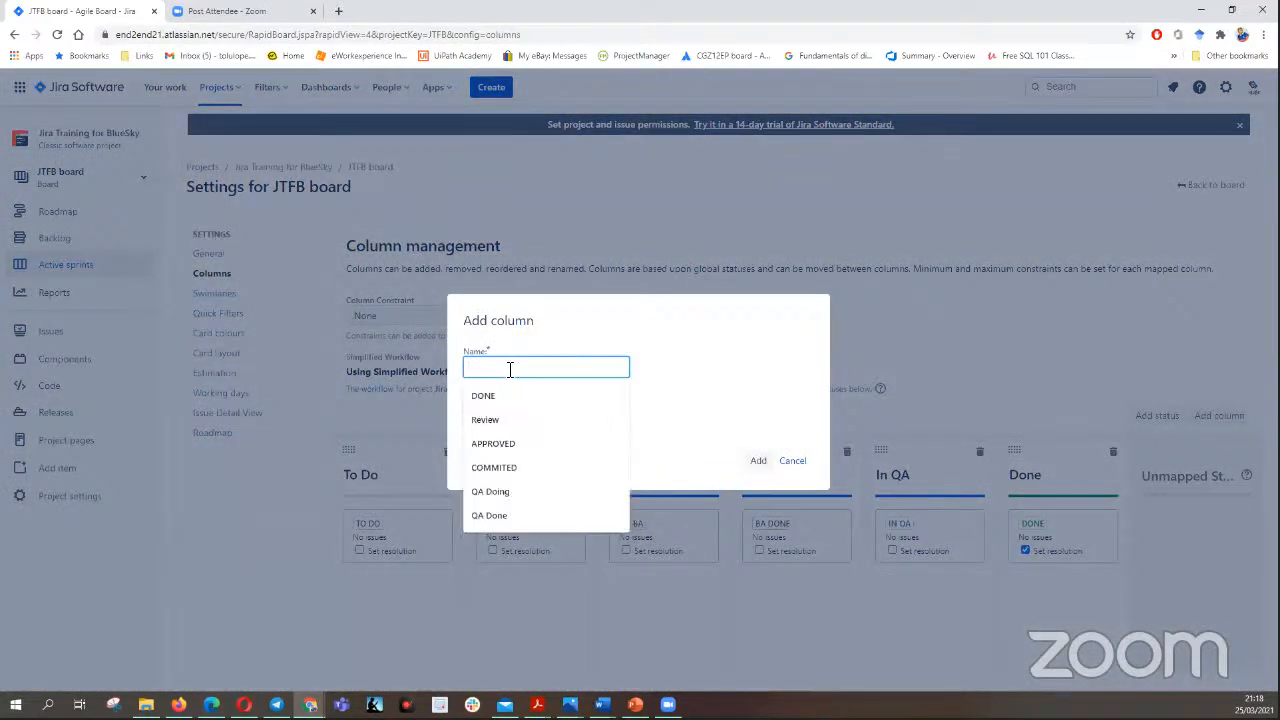
pyautogui.write('QA DONE')
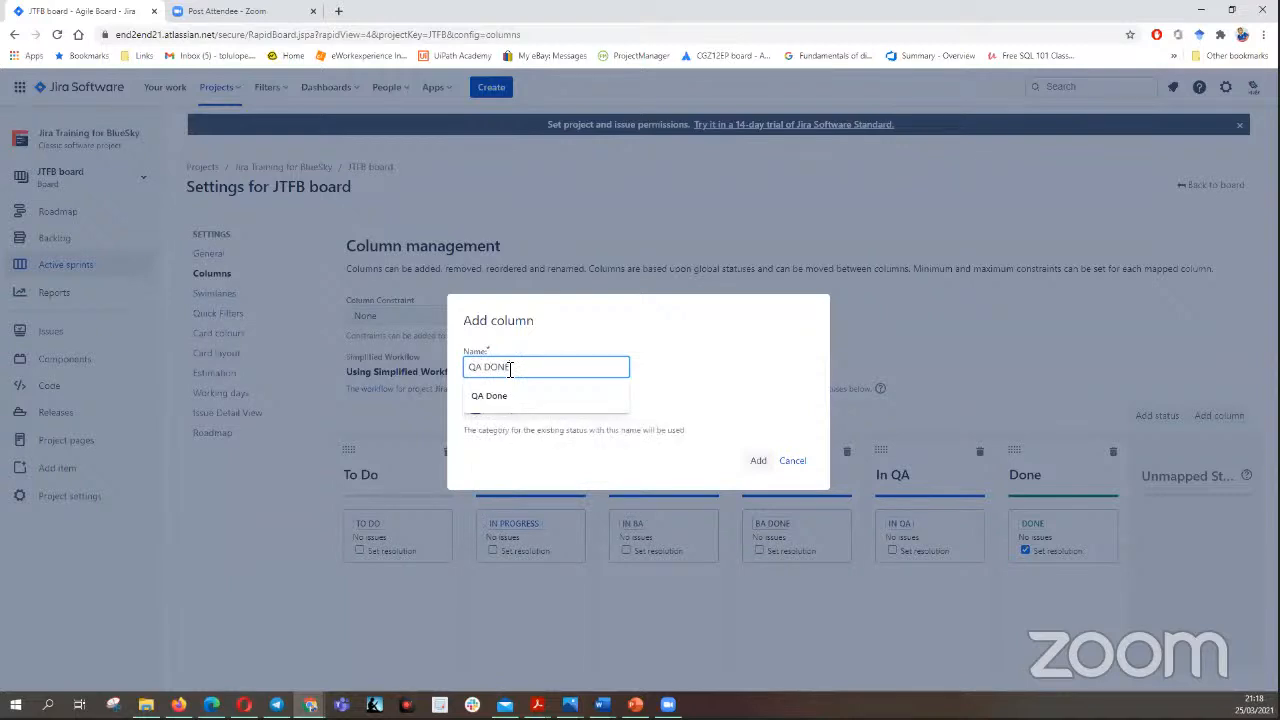
pyautogui.click(758, 461)
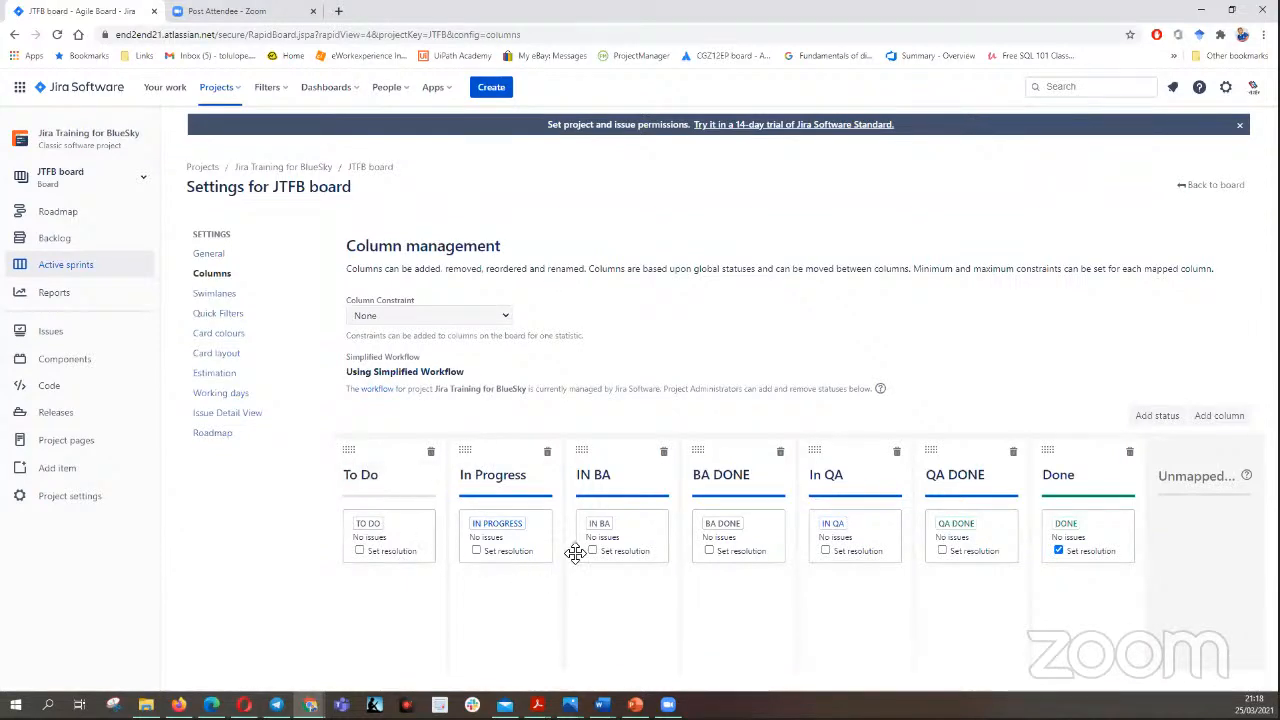
pyautogui.click(548, 453)
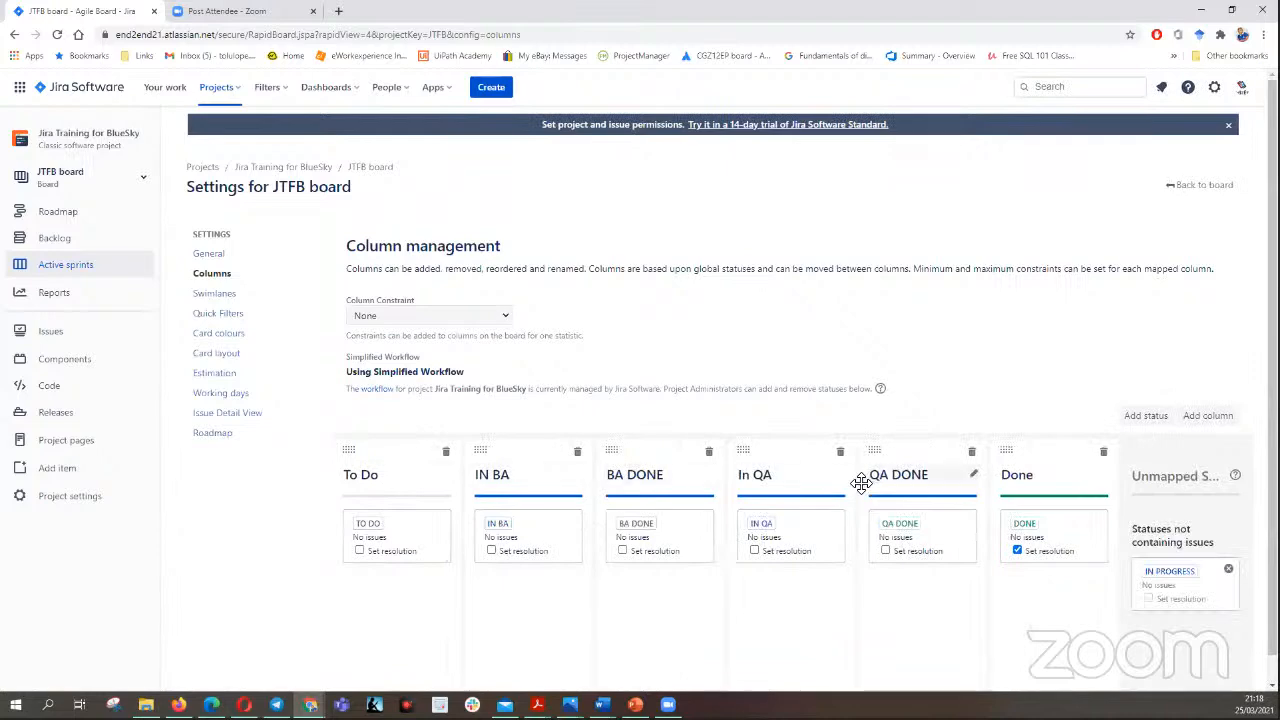
# - Add a board column named "APPROVED", keeping the category of the existing status with that name
pyautogui.click(1208, 418)
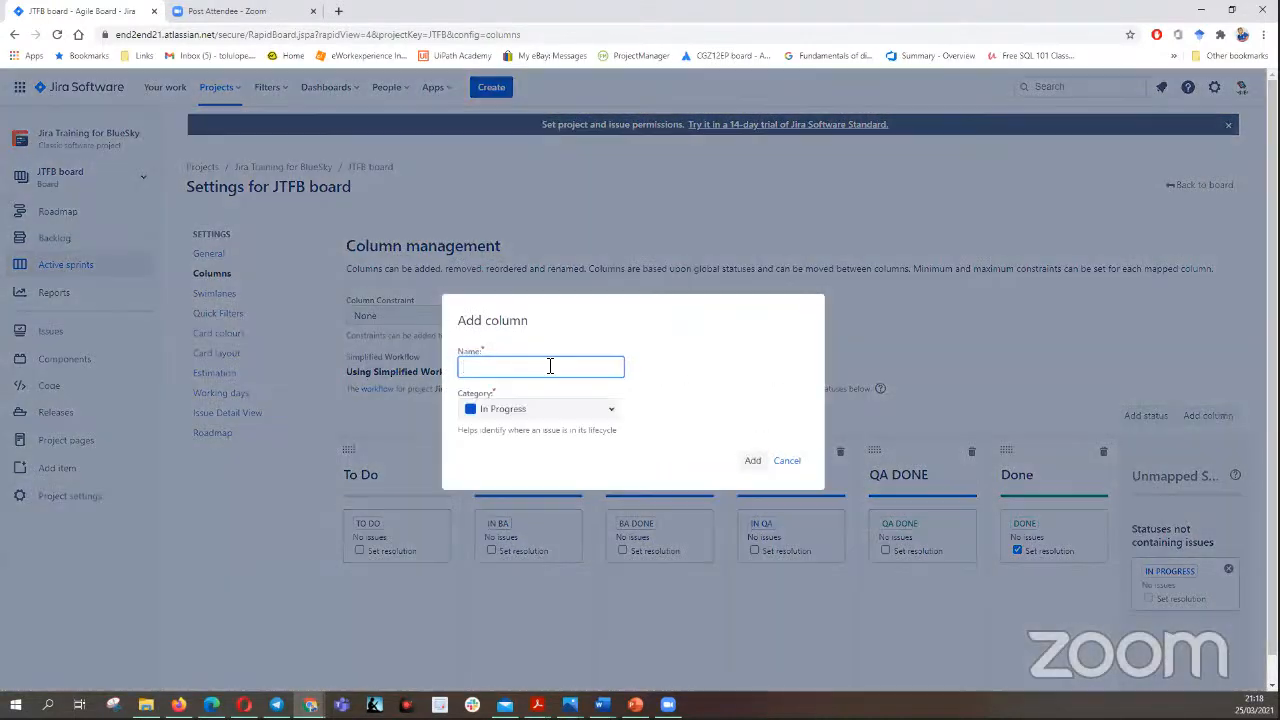
pyautogui.click(541, 366)
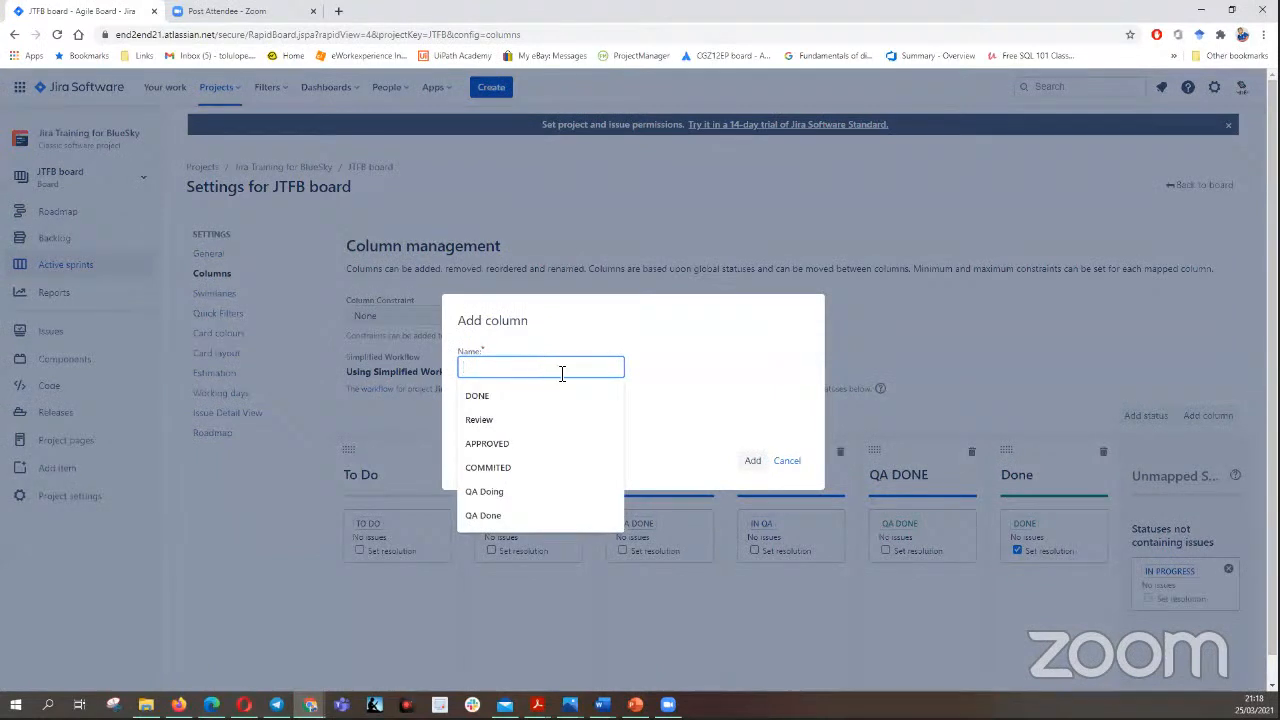
pyautogui.click(520, 443)
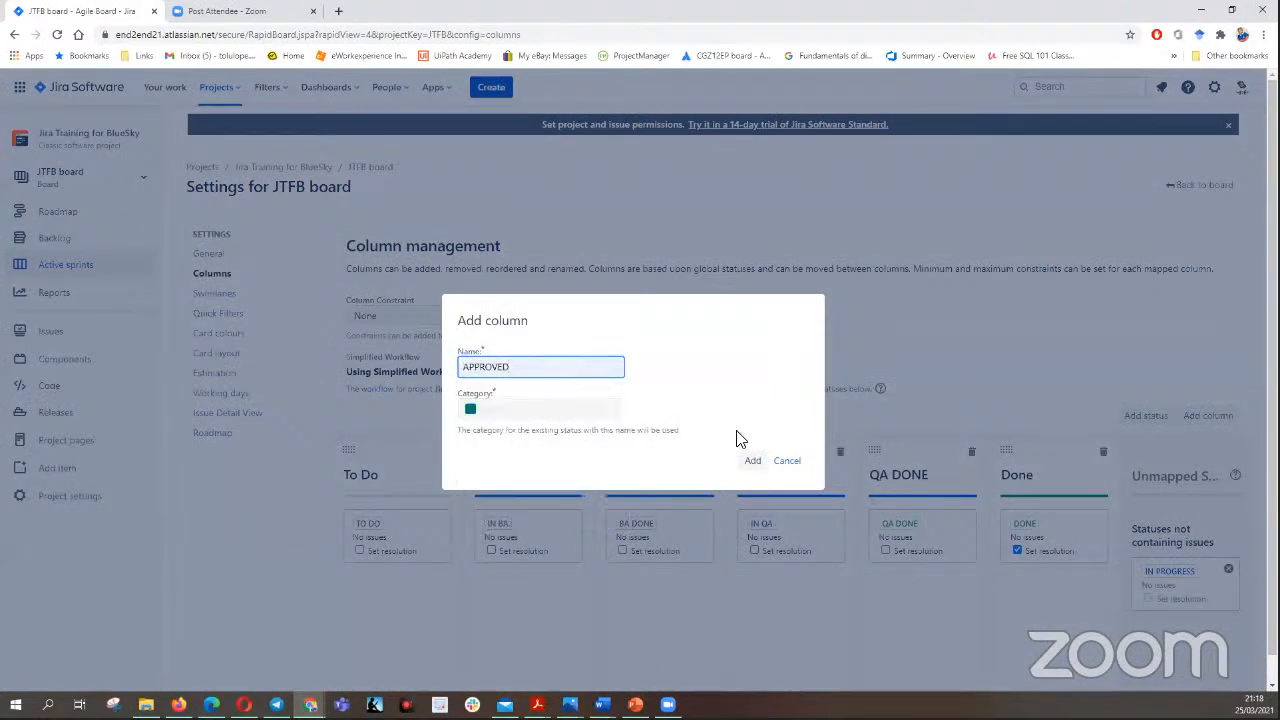
pyautogui.click(555, 406)
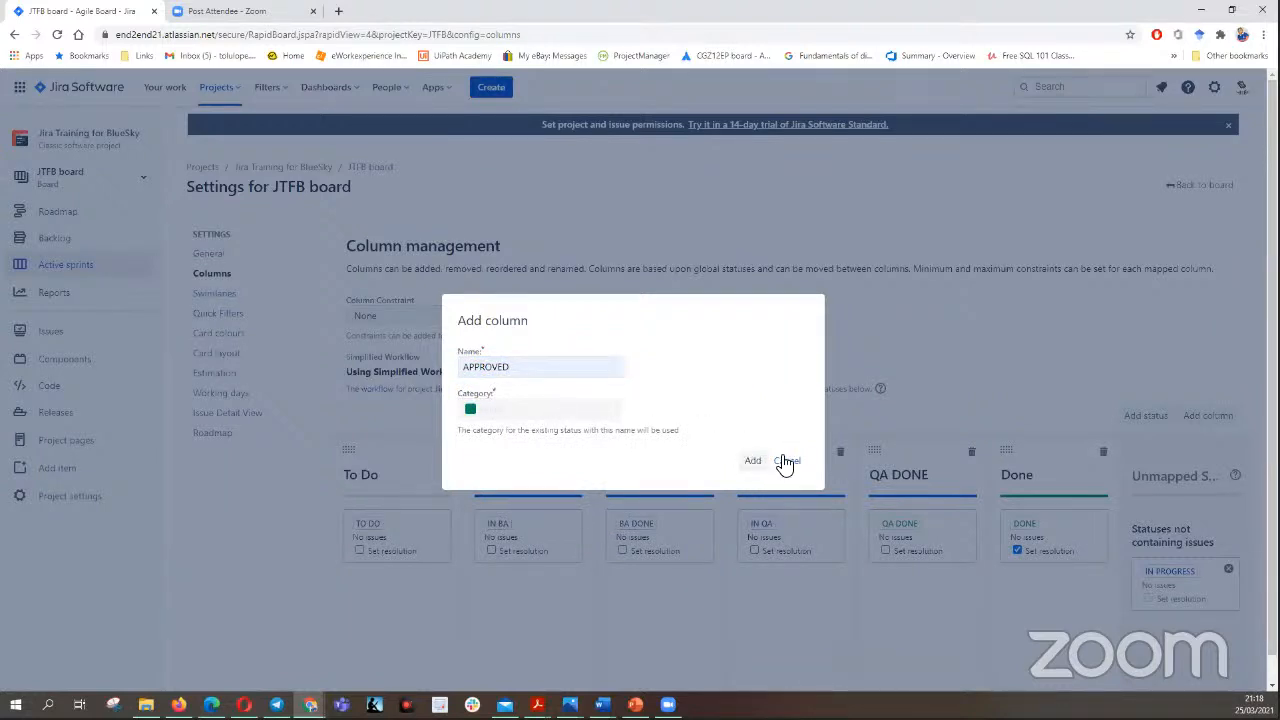
pyautogui.click(752, 462)
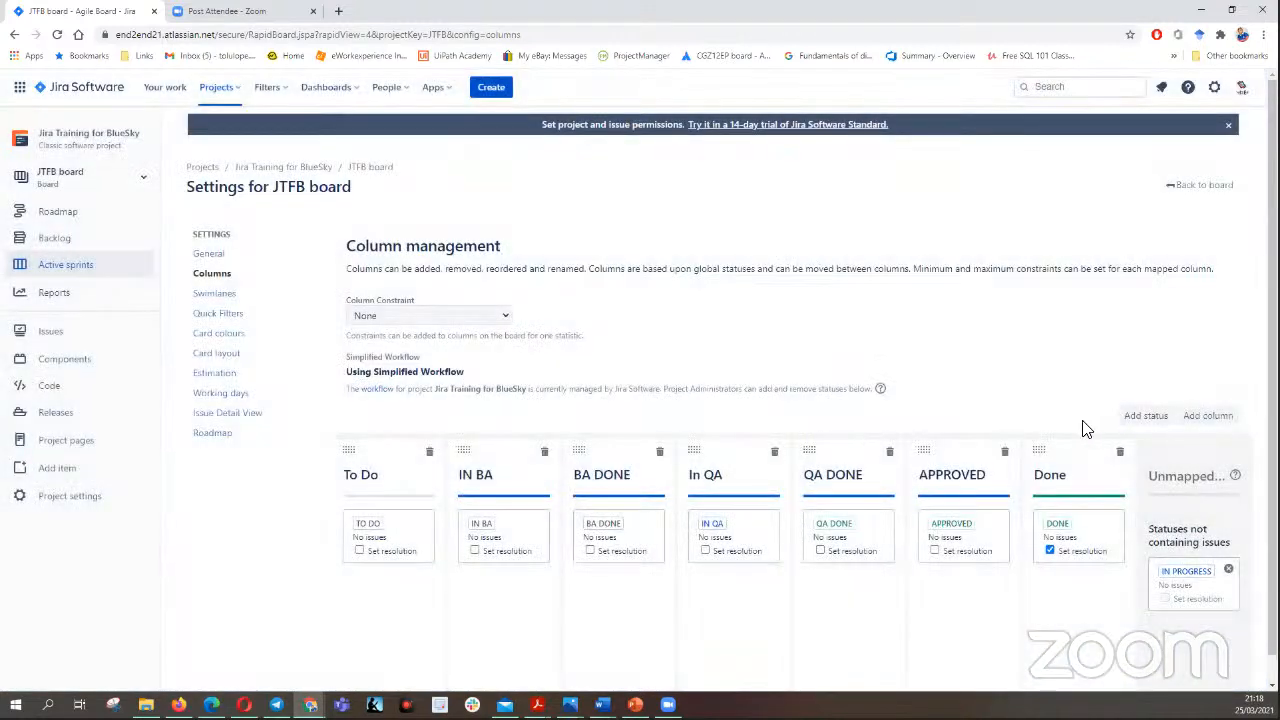
# - Add a board column named "COMMITTED", correcting the misspelled suggested name "COMMITED" before adding it
pyautogui.click(1208, 418)
pyautogui.click(547, 374)
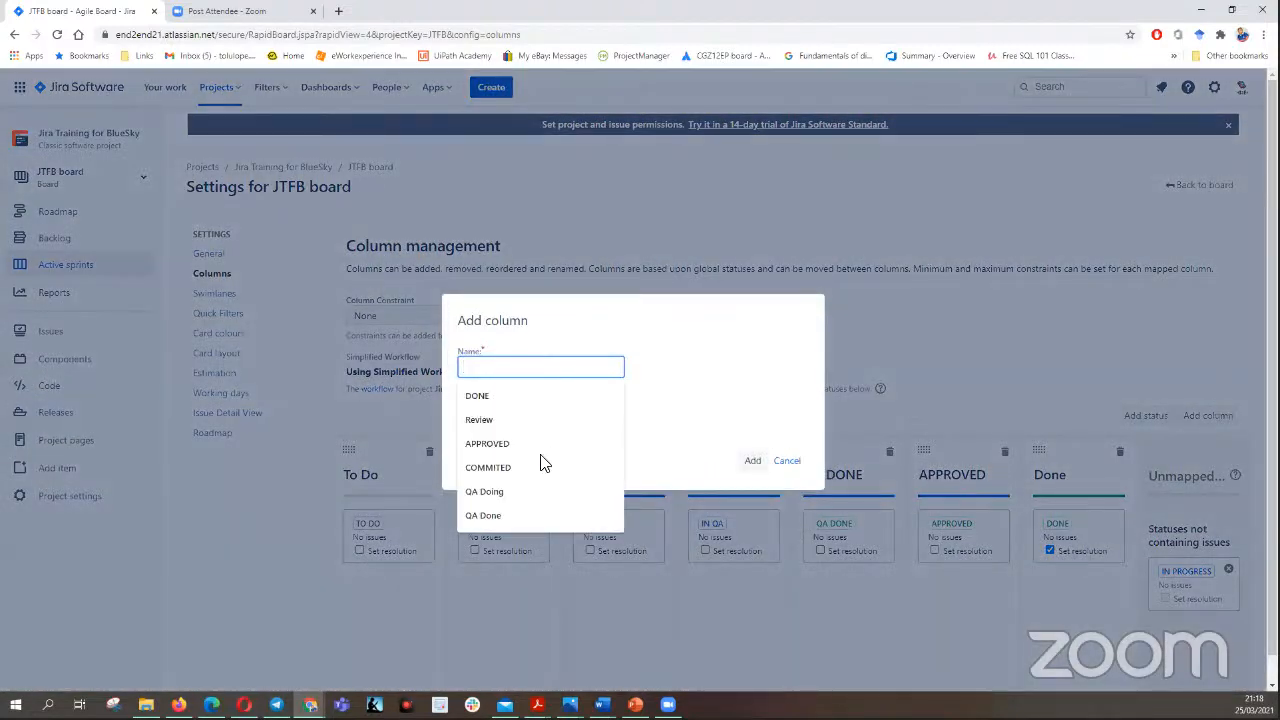
pyautogui.click(535, 466)
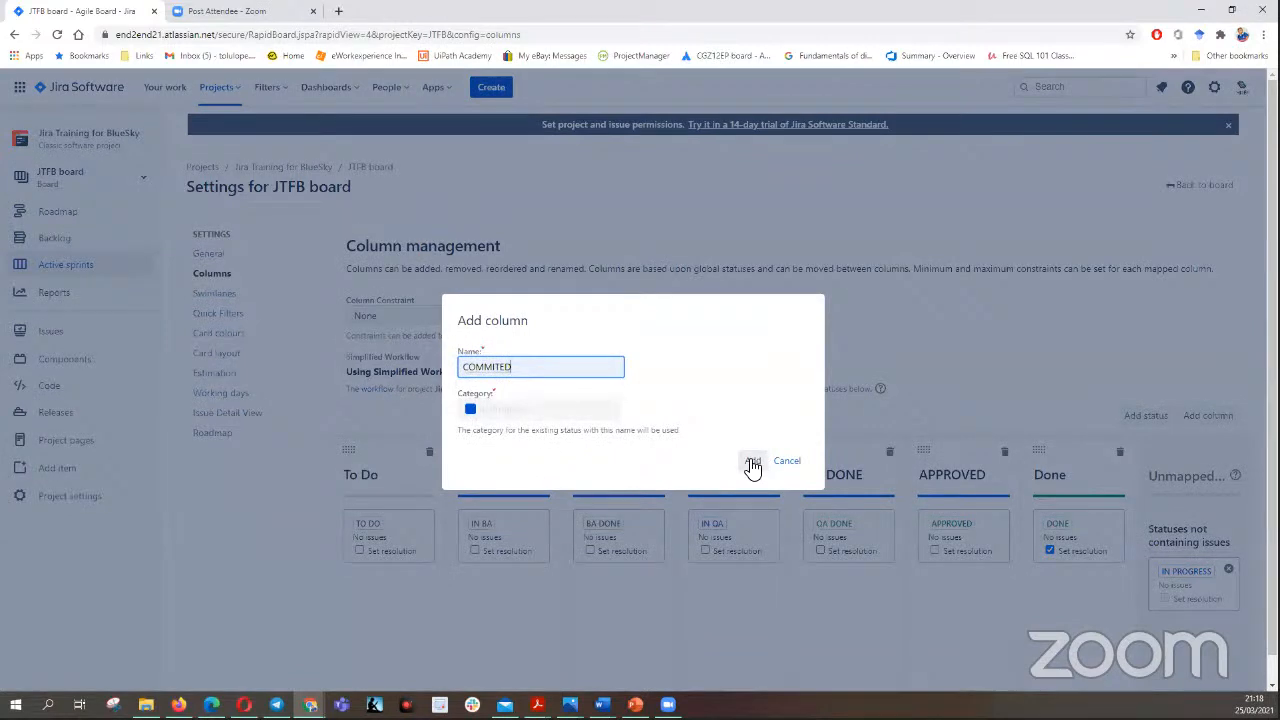
pyautogui.rightClick(493, 368)
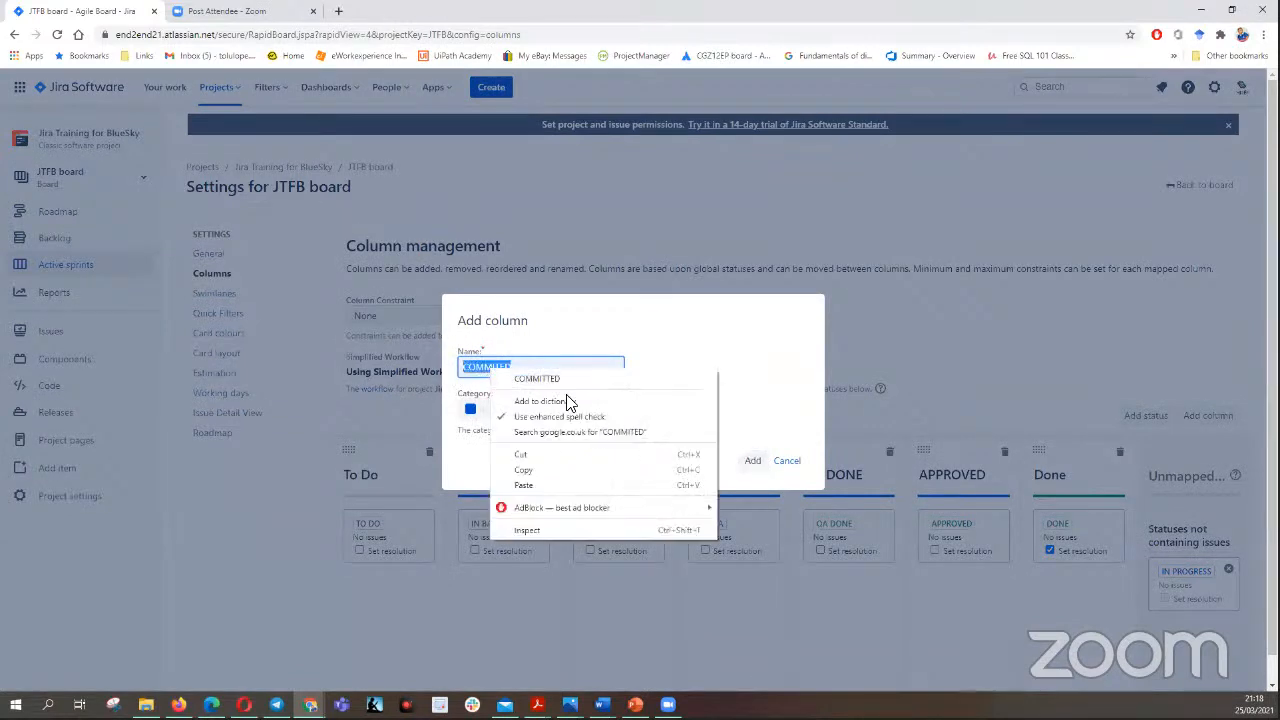
pyautogui.click(566, 382)
pyautogui.click(751, 463)
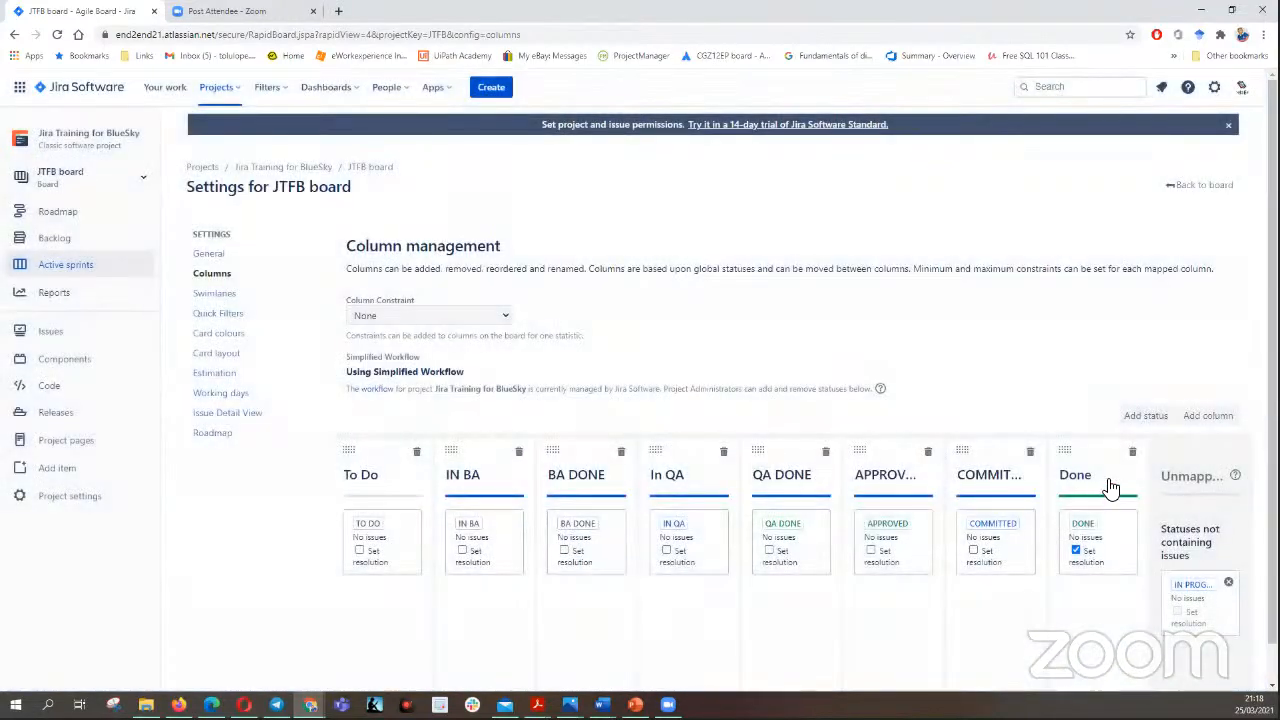
# - Move the APPROVED and COMMITTED columns, in that order, between BA DONE and In QA, and return to the board
pyautogui.moveTo(980, 457); pyautogui.dragTo(688, 455)
pyautogui.moveTo(1000, 451); pyautogui.dragTo(706, 473)
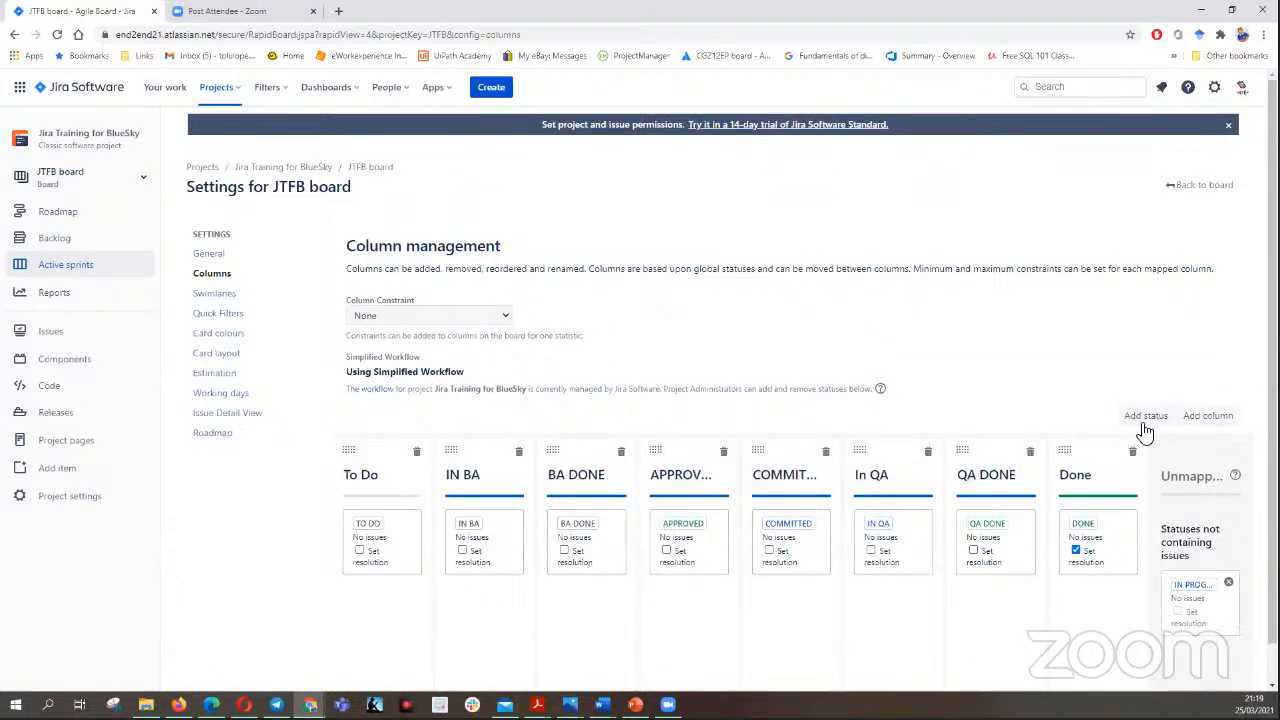
pyautogui.click(1199, 187)
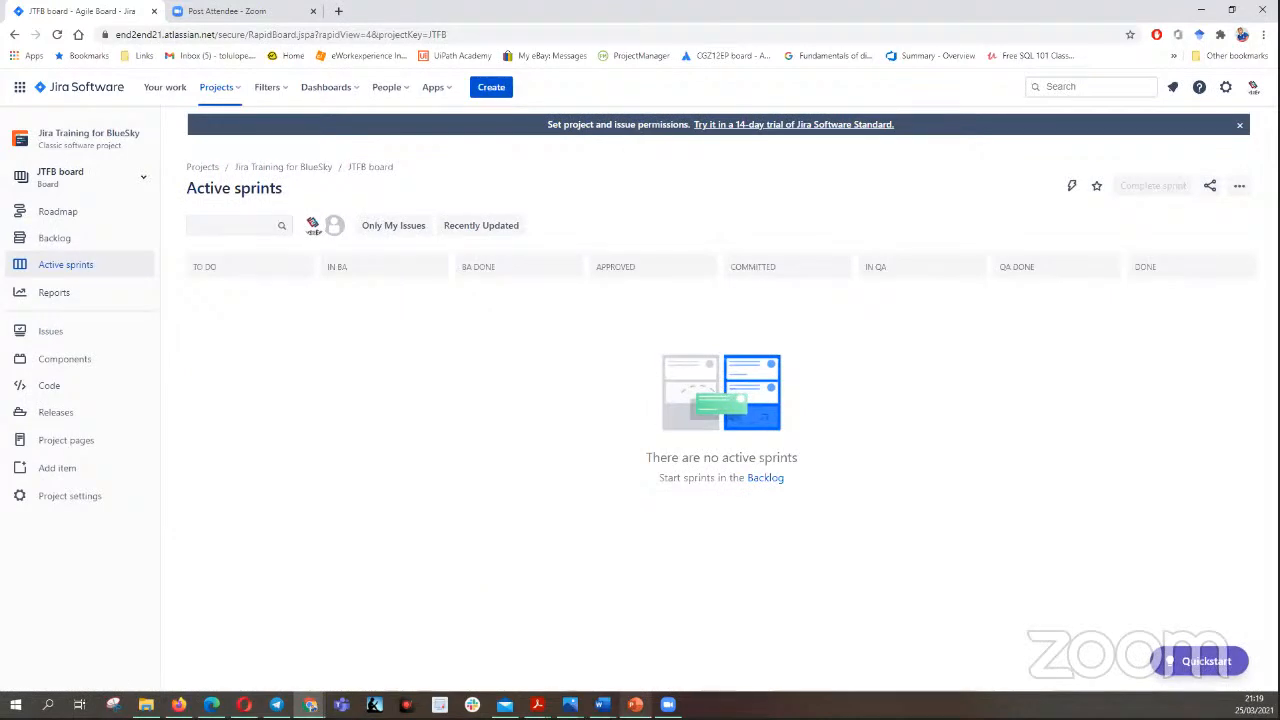
# - Switch to PowerPoint to view the "Scrum E2E" slide, and return to the Jira board in the browser
pyautogui.click(635, 704)
pyautogui.click(132, 438)
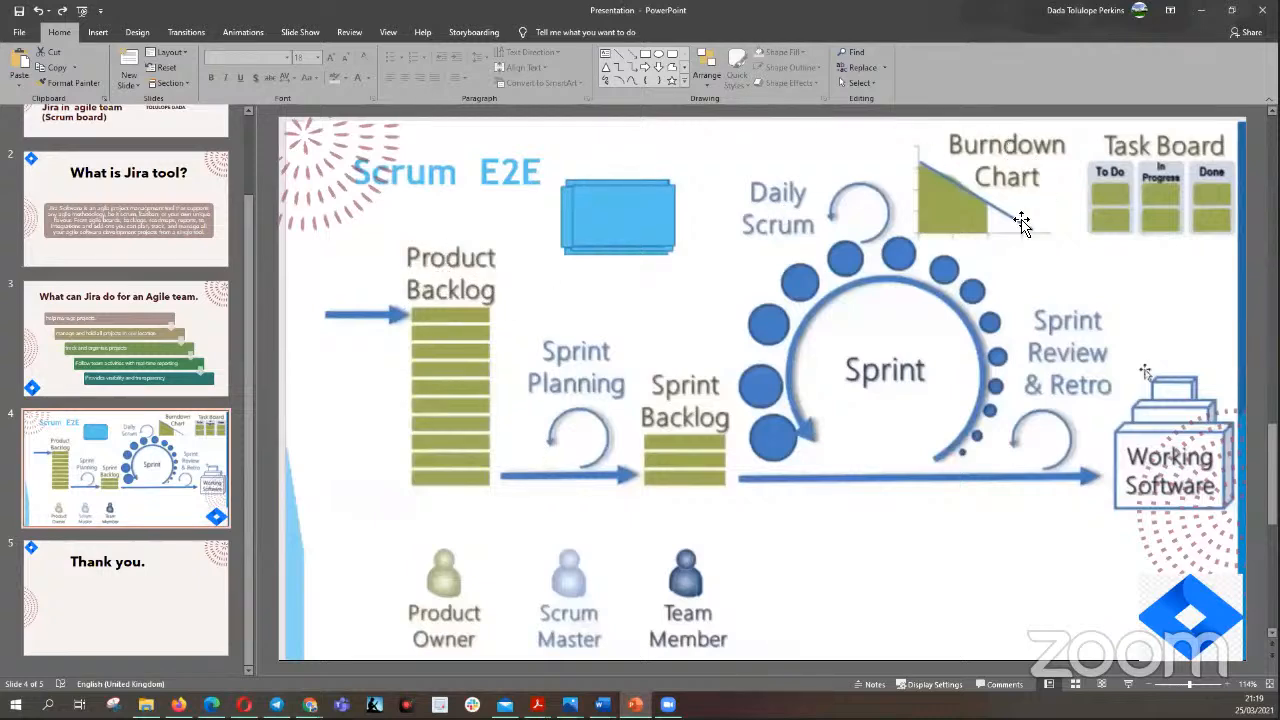
pyautogui.hotkey('alt', 'Tab')
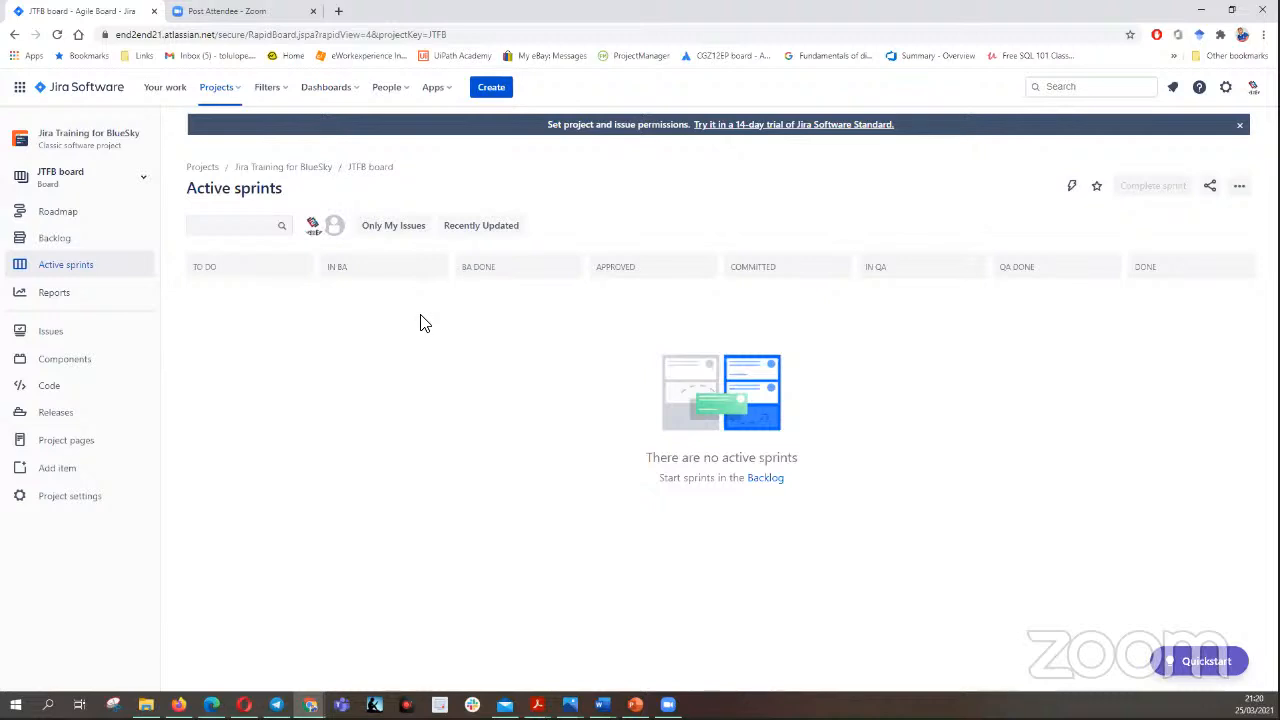
# - Open the backlog, review the inline issue types, and start a full-form issue with the issue type Epic
pyautogui.click(765, 479)
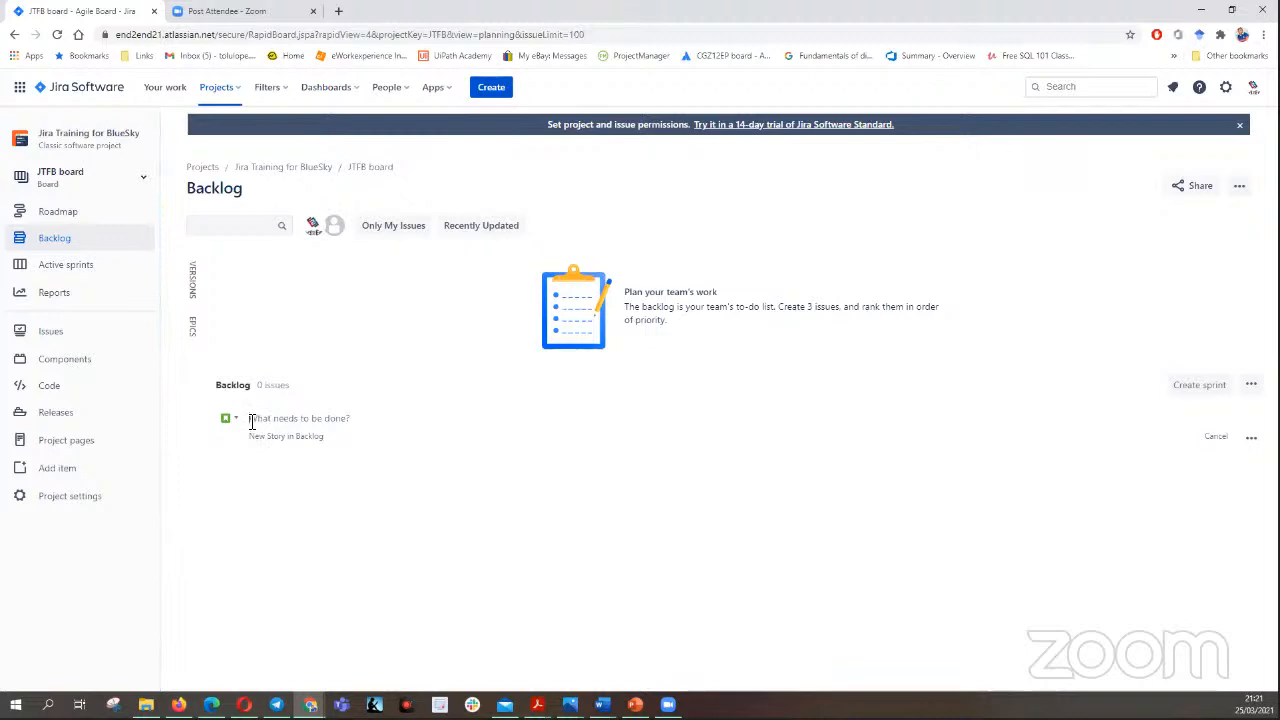
pyautogui.click(230, 421)
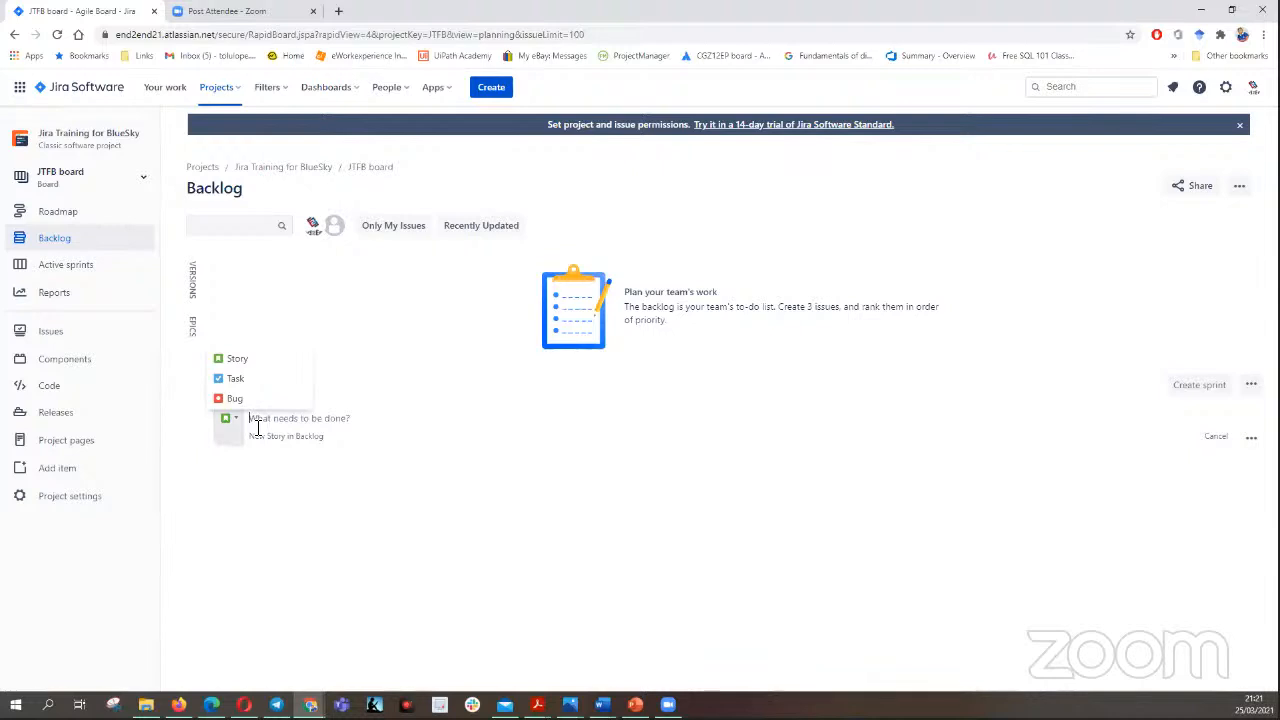
pyautogui.click(257, 427)
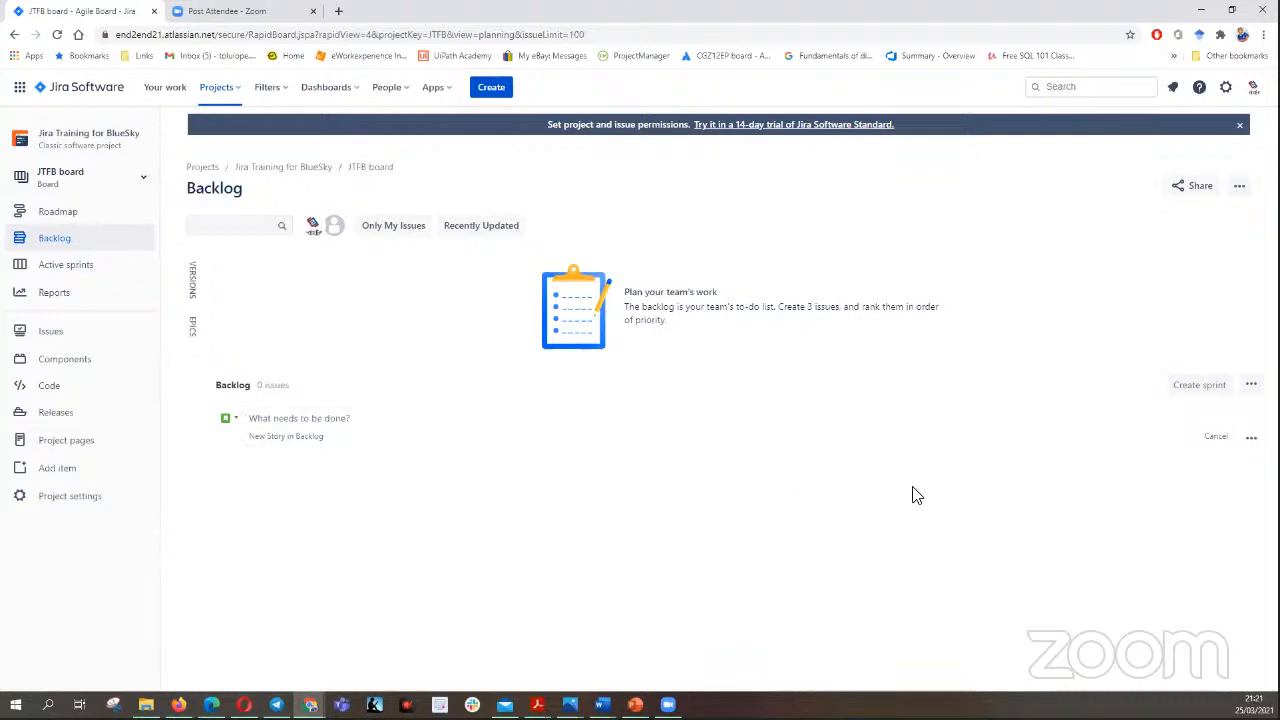
pyautogui.click(1250, 438)
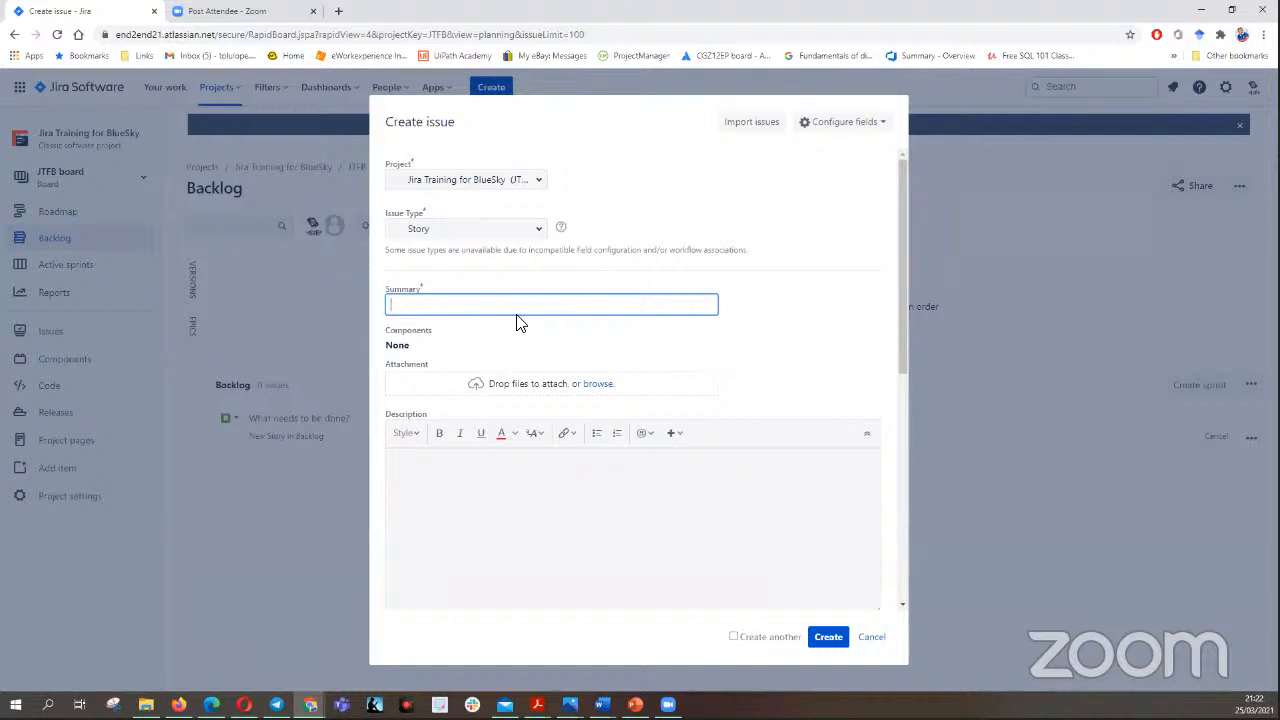
pyautogui.click(541, 234)
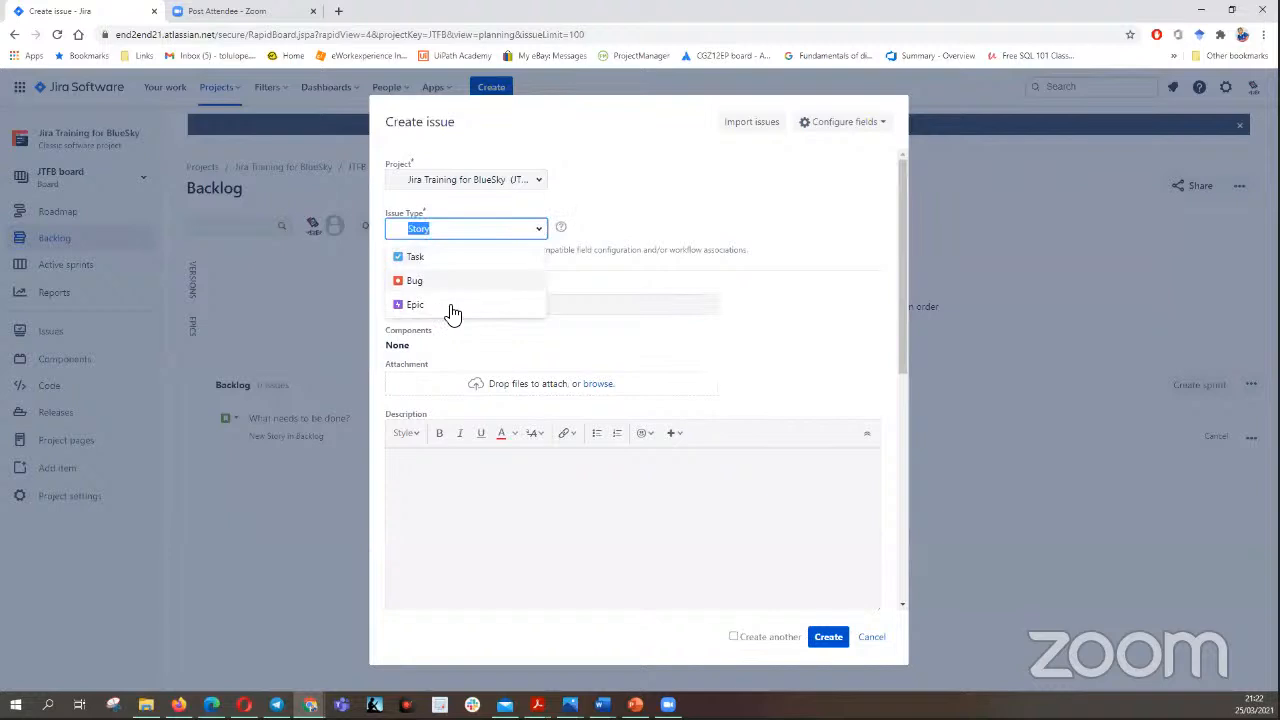
pyautogui.click(452, 307)
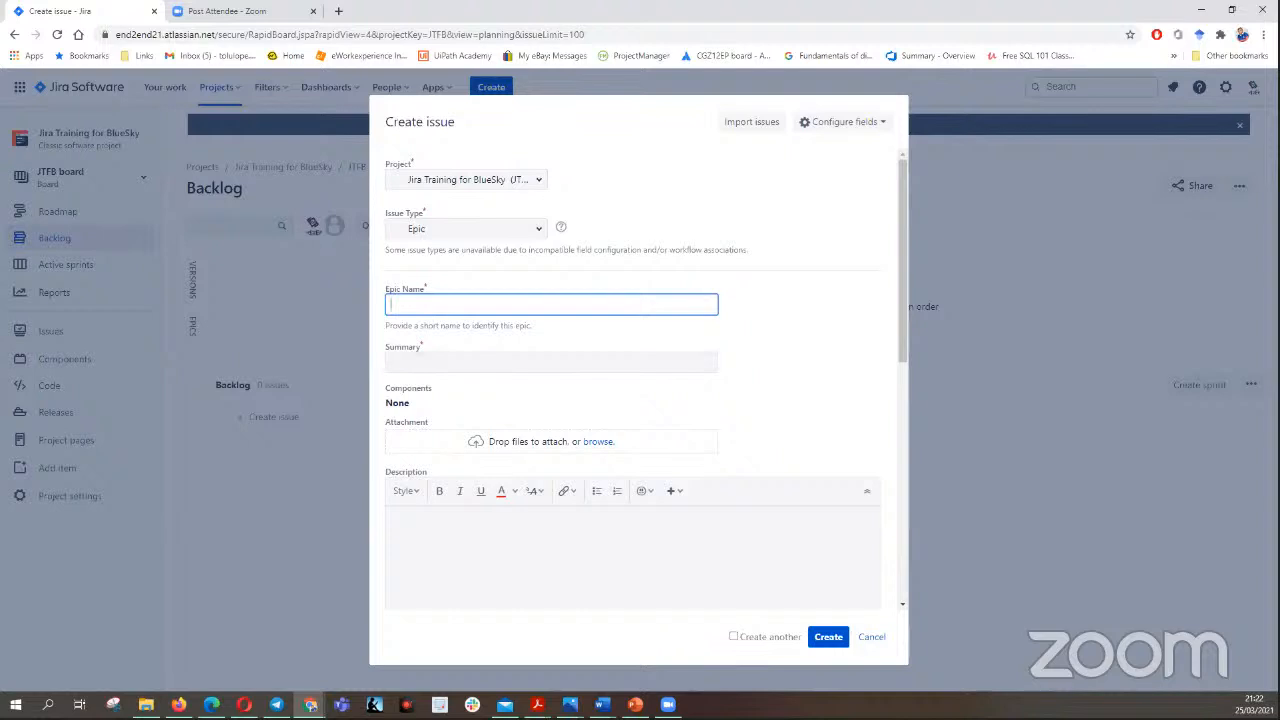
# - Fetch the epic title from the Word document and paste "Learn how to use Jira" as the epic name
pyautogui.hotkey('alt', 'Tab')
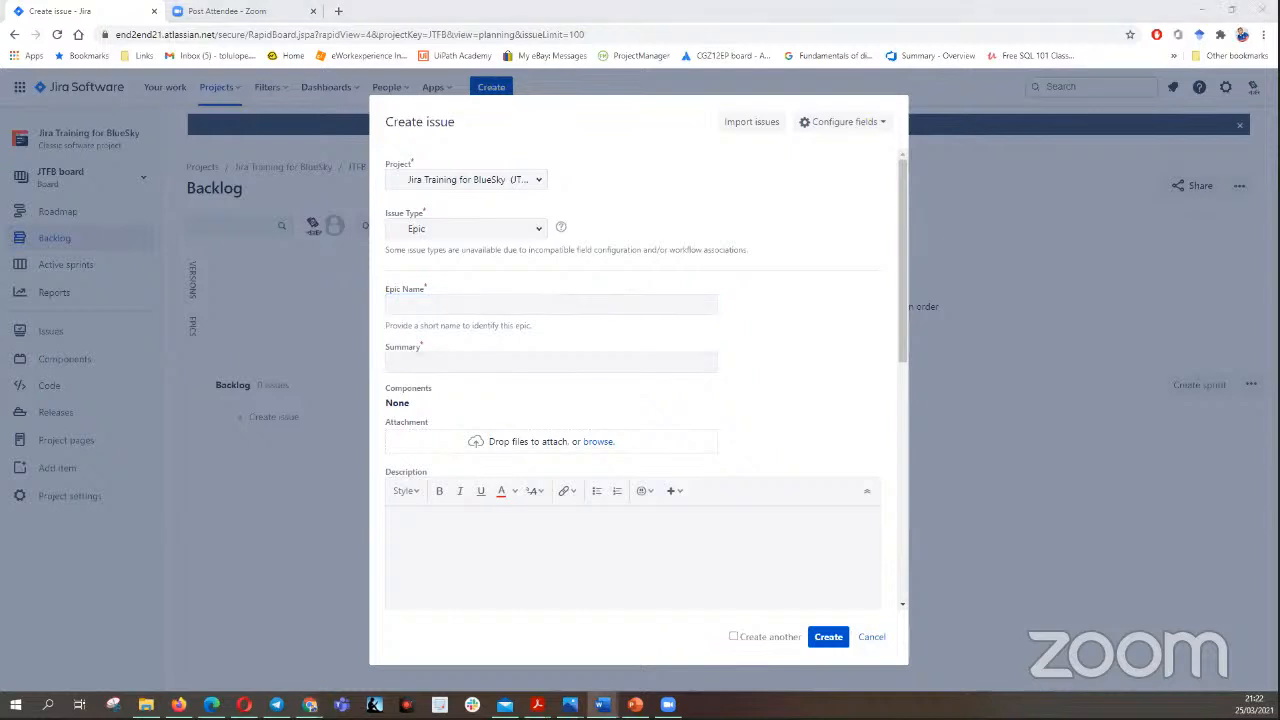
pyautogui.click(417, 305)
pyautogui.rightClick(417, 305)
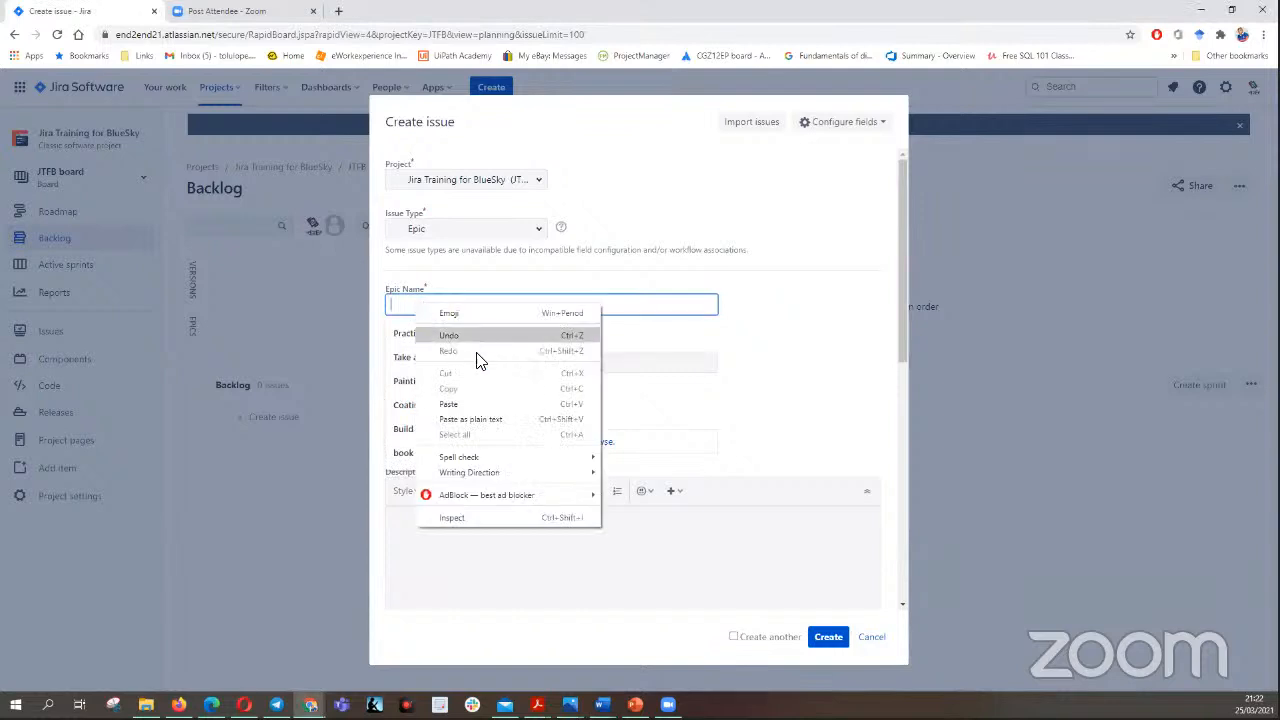
pyautogui.click(470, 402)
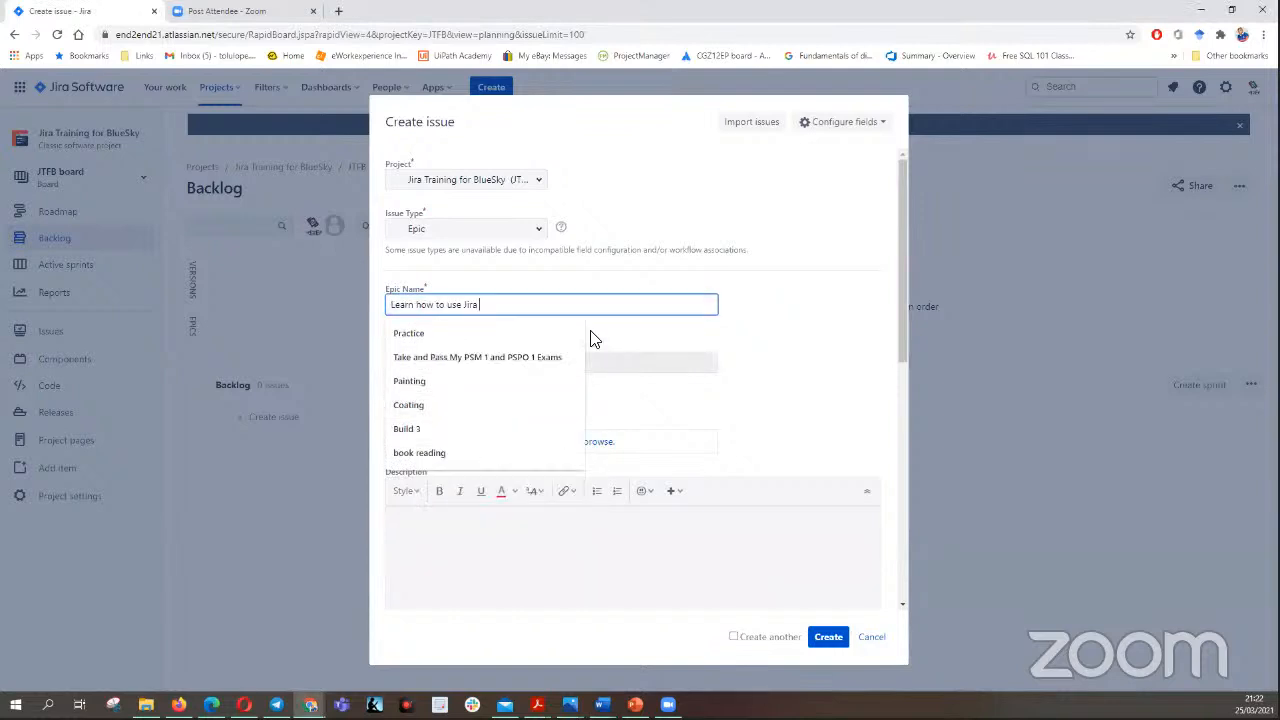
pyautogui.click(752, 308)
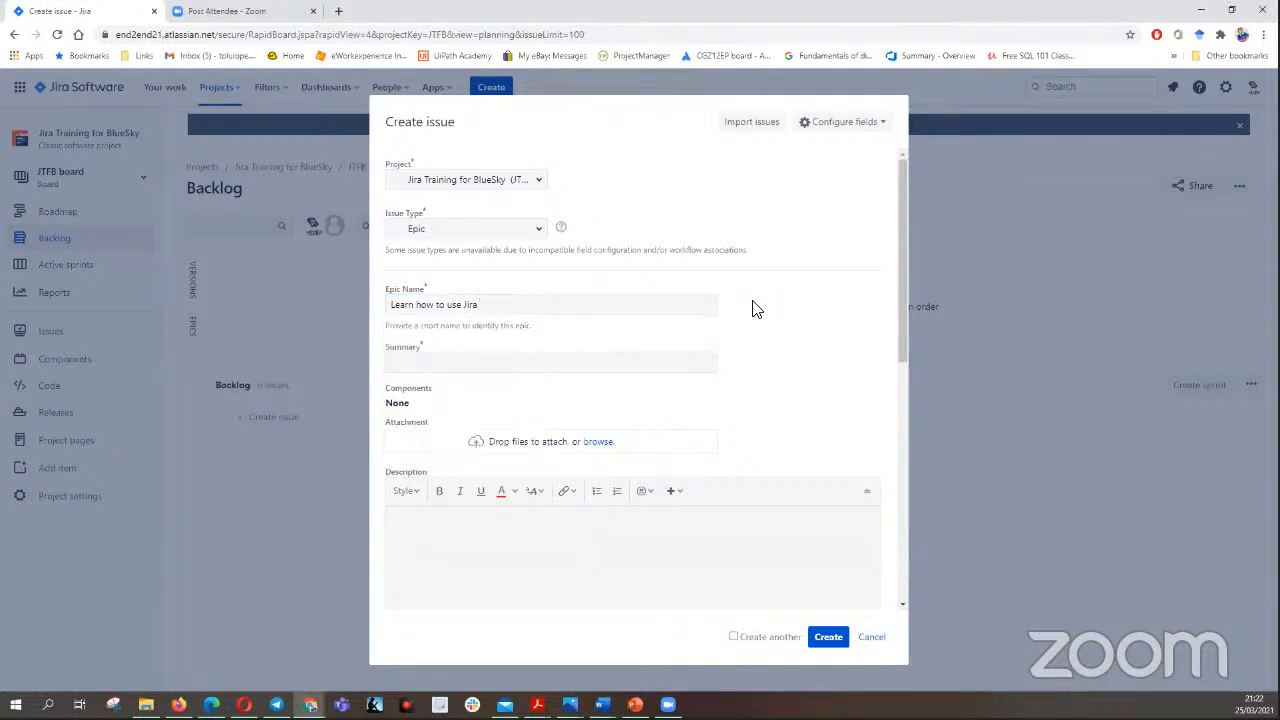
# - Paste "Learn how to use Jira" into both the summary and the description of the epic
pyautogui.click(443, 362)
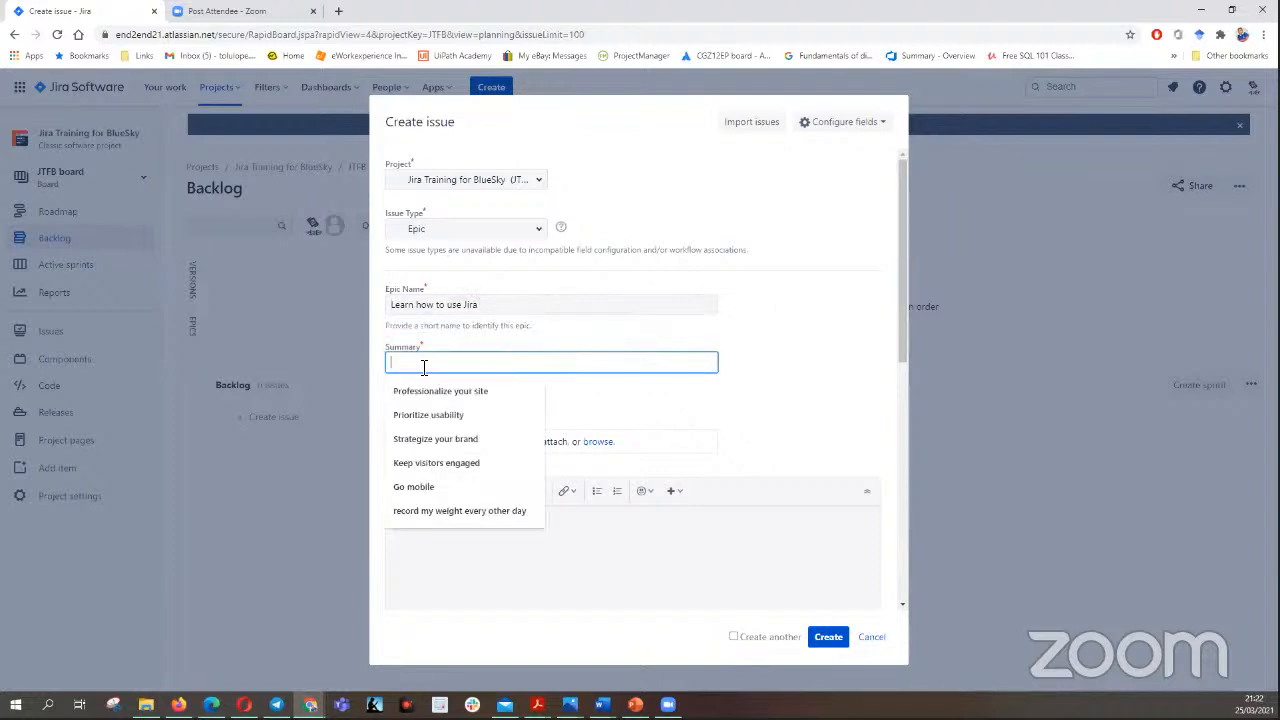
pyautogui.rightClick(422, 366)
pyautogui.click(472, 468)
pyautogui.click(785, 372)
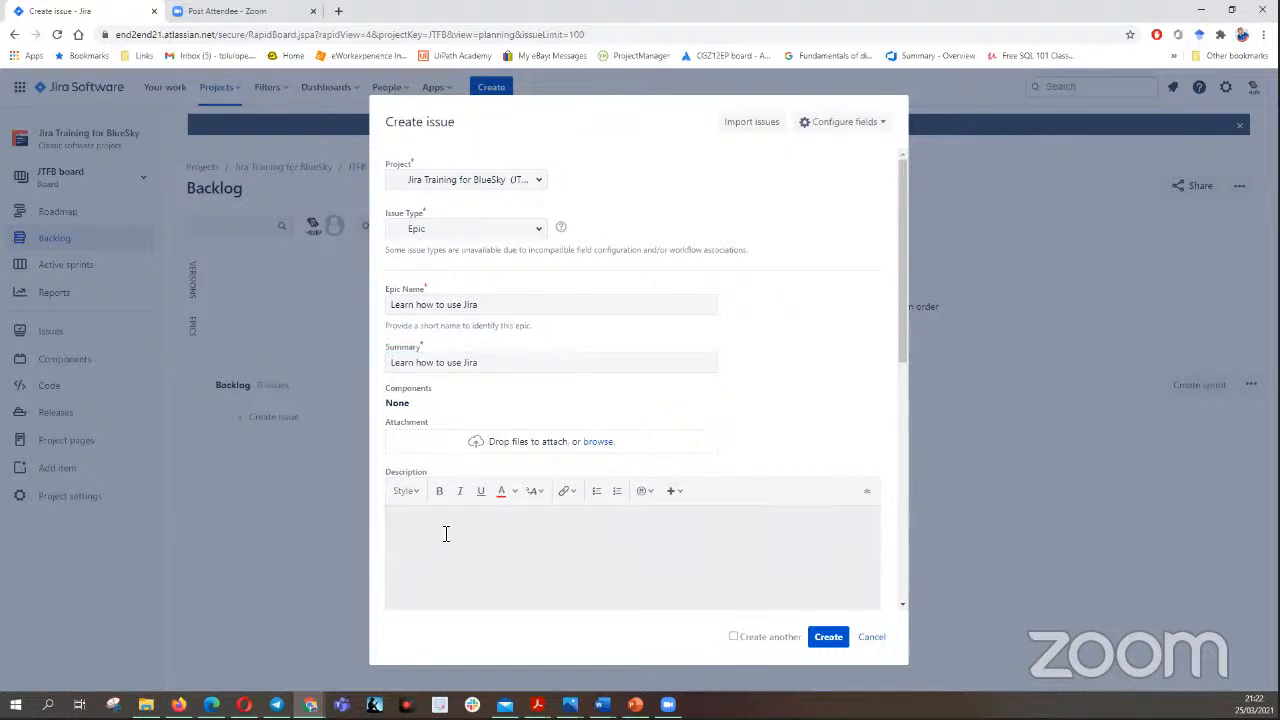
pyautogui.click(410, 527)
pyautogui.rightClick(409, 523)
pyautogui.click(462, 399)
pyautogui.click(834, 342)
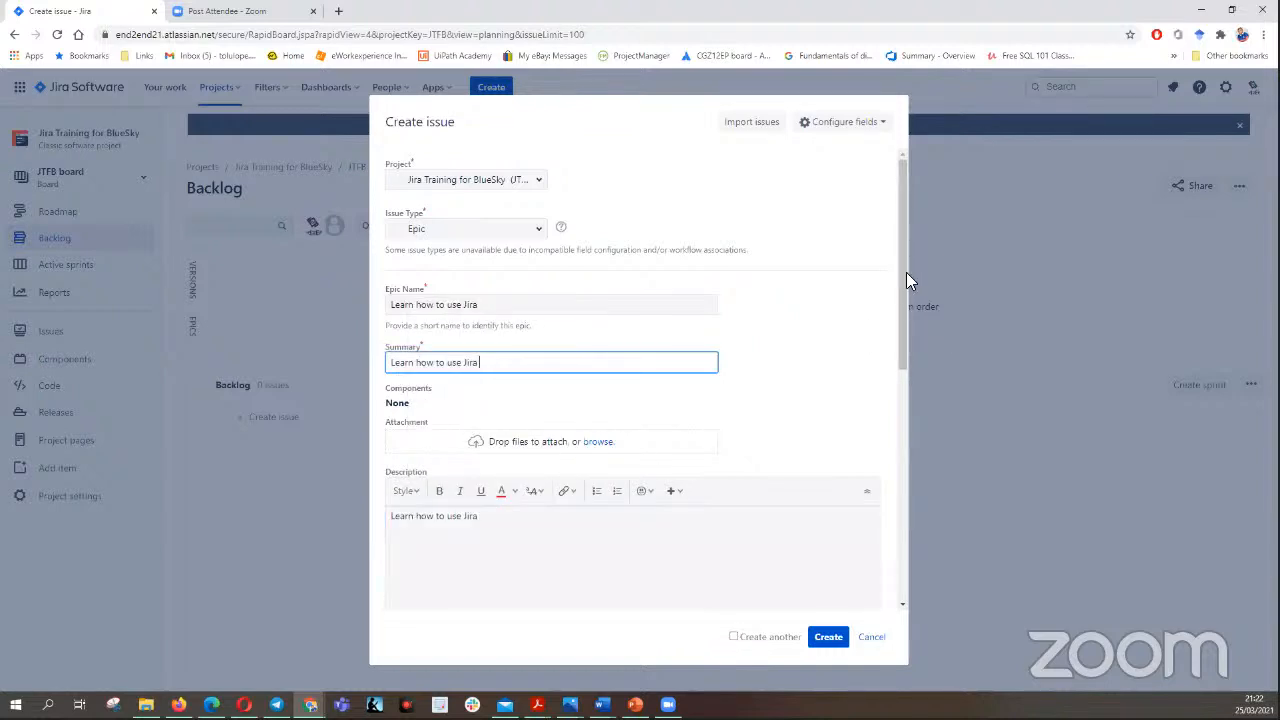
# - Examine the epic form's remaining fields, including the link types and the existing issues available for linking
pyautogui.scroll(-3, 902, 300)
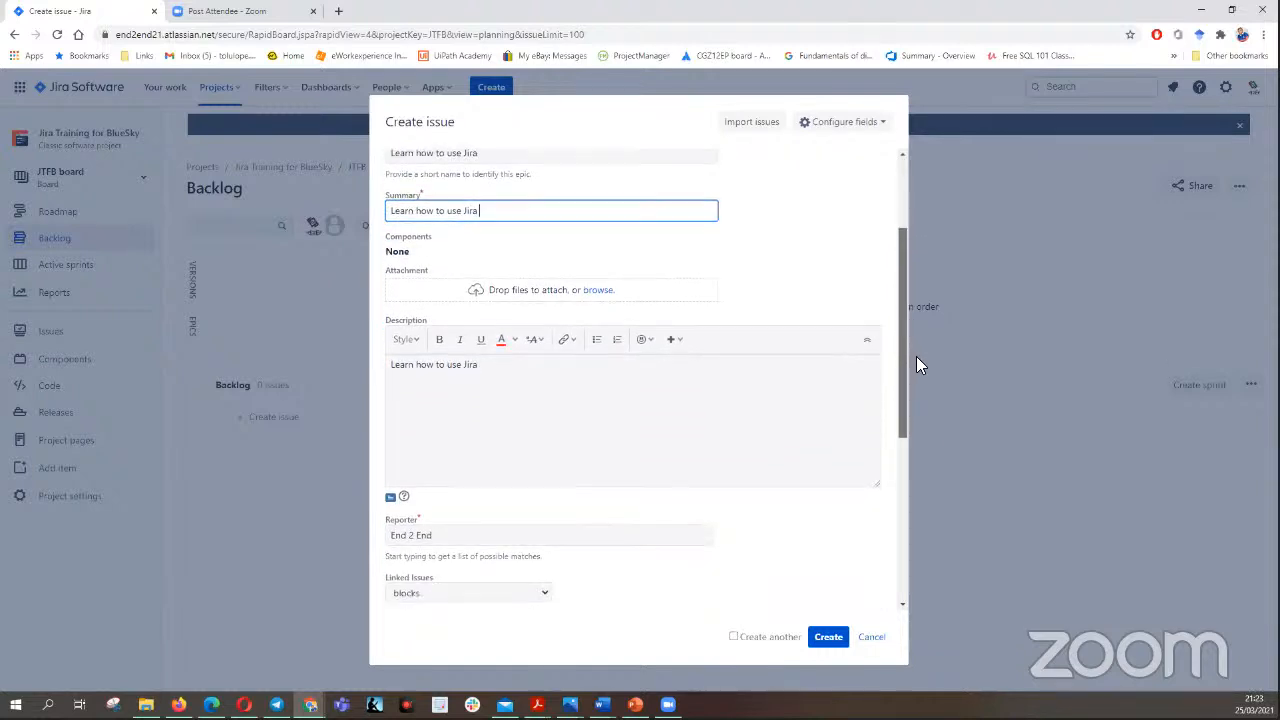
pyautogui.scroll(-2, 924, 416)
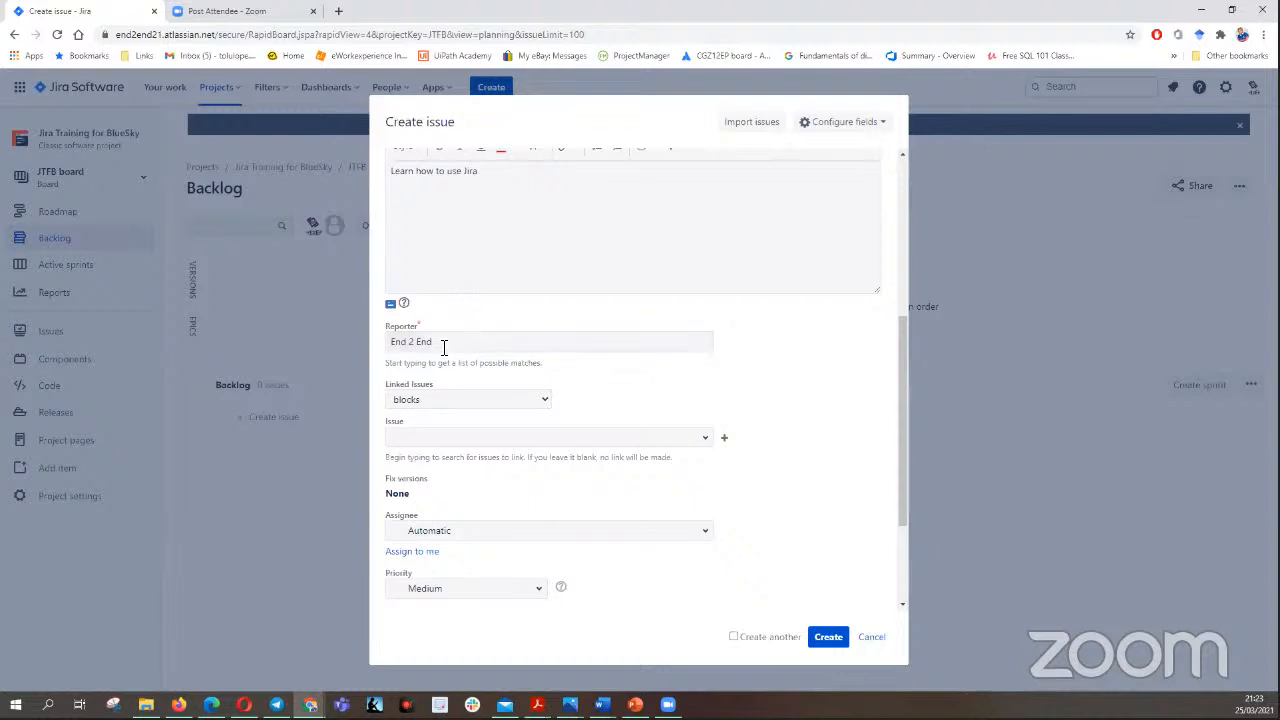
pyautogui.scroll(-1, 908, 348)
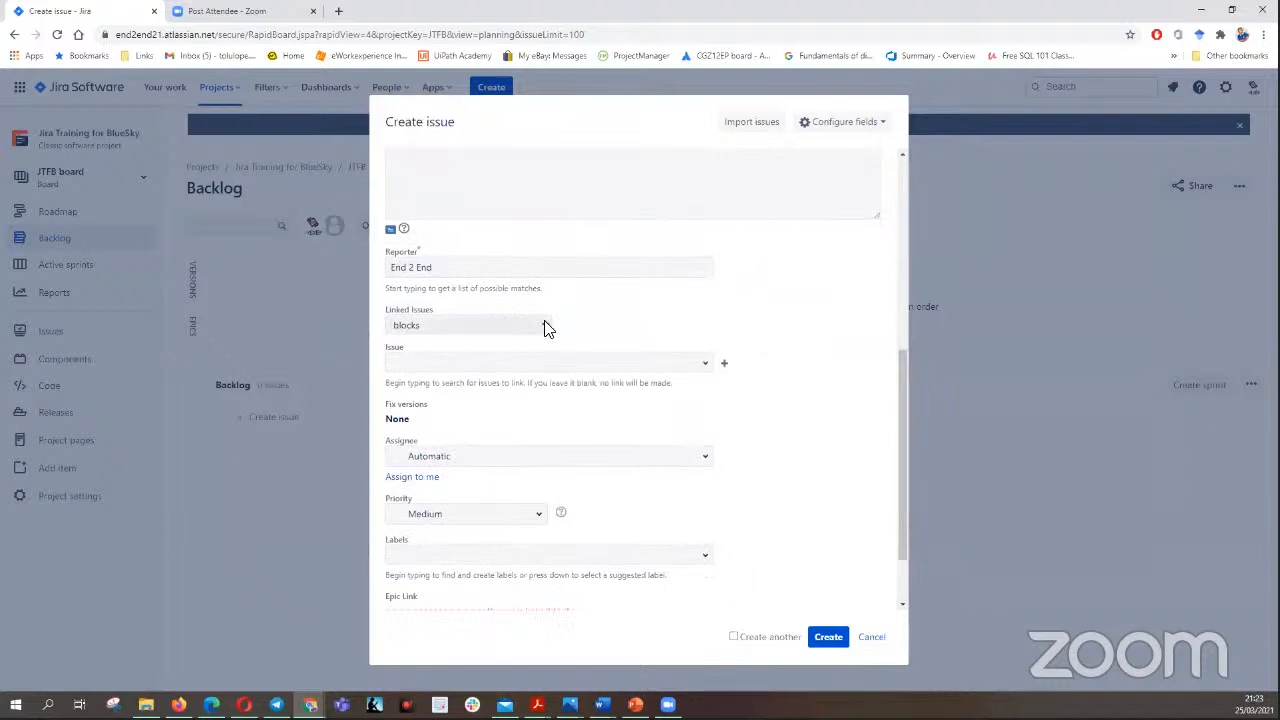
pyautogui.click(546, 325)
pyautogui.click(546, 324)
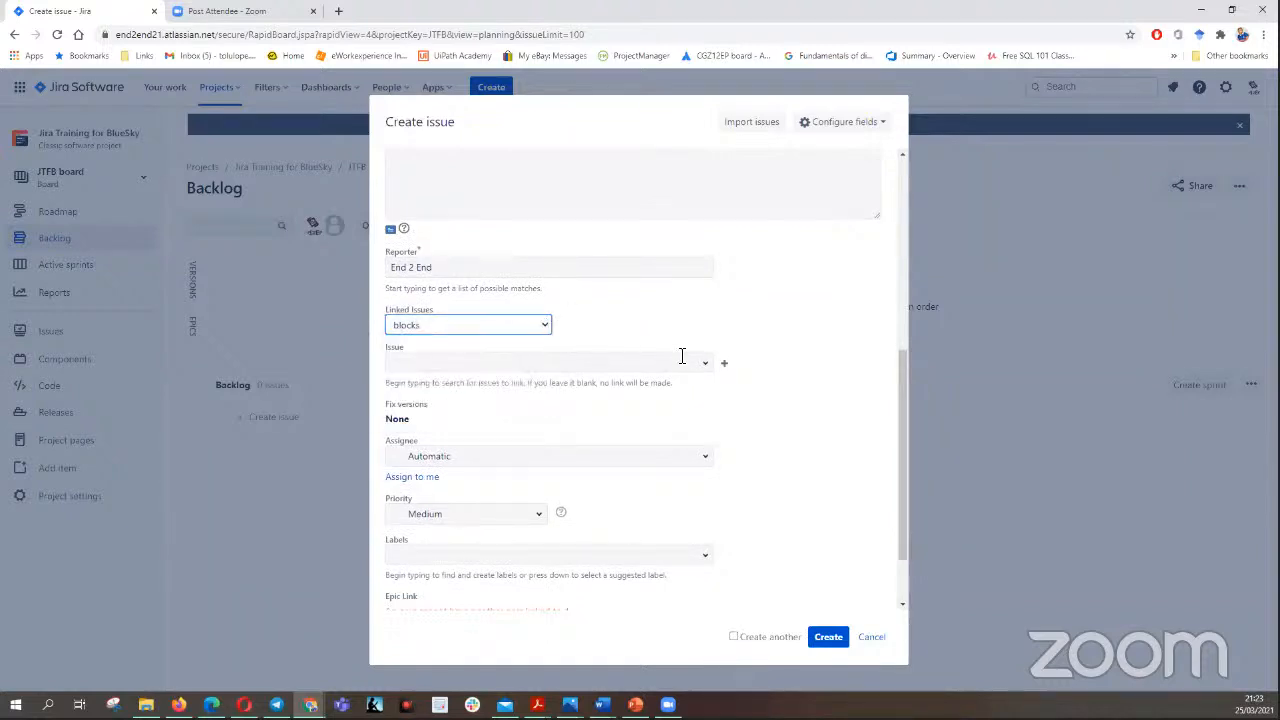
pyautogui.click(710, 366)
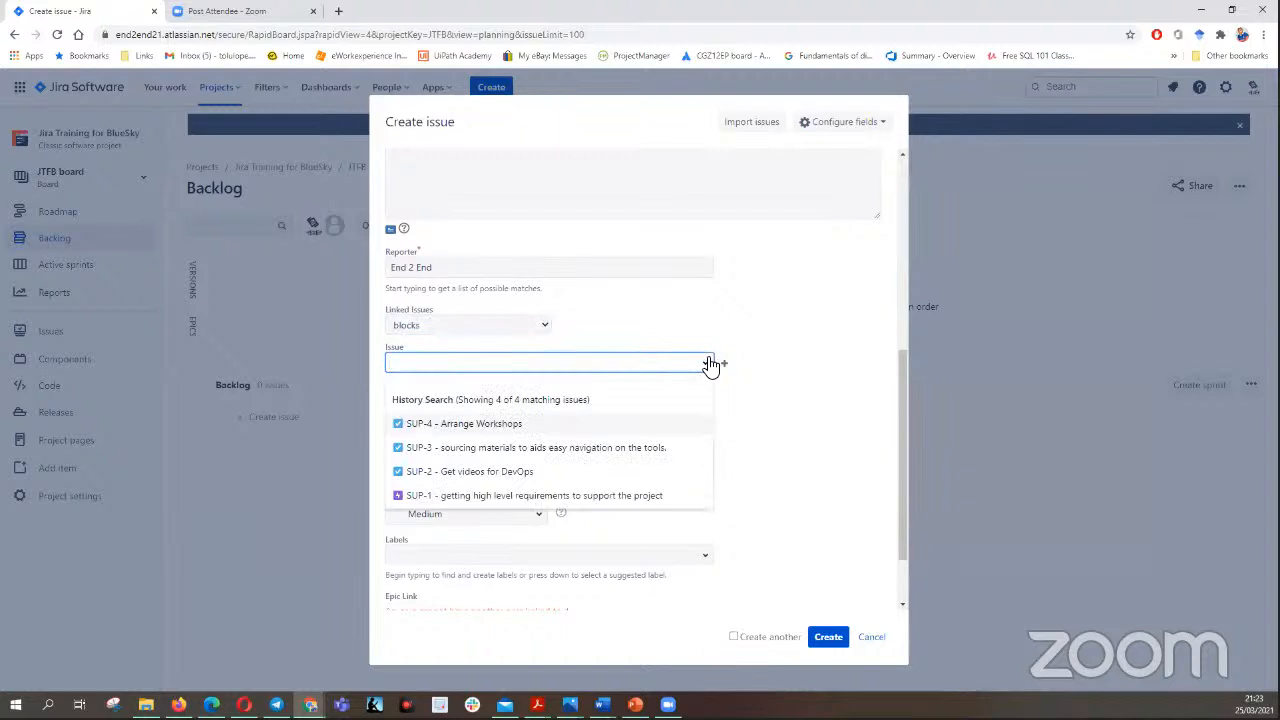
pyautogui.click(661, 332)
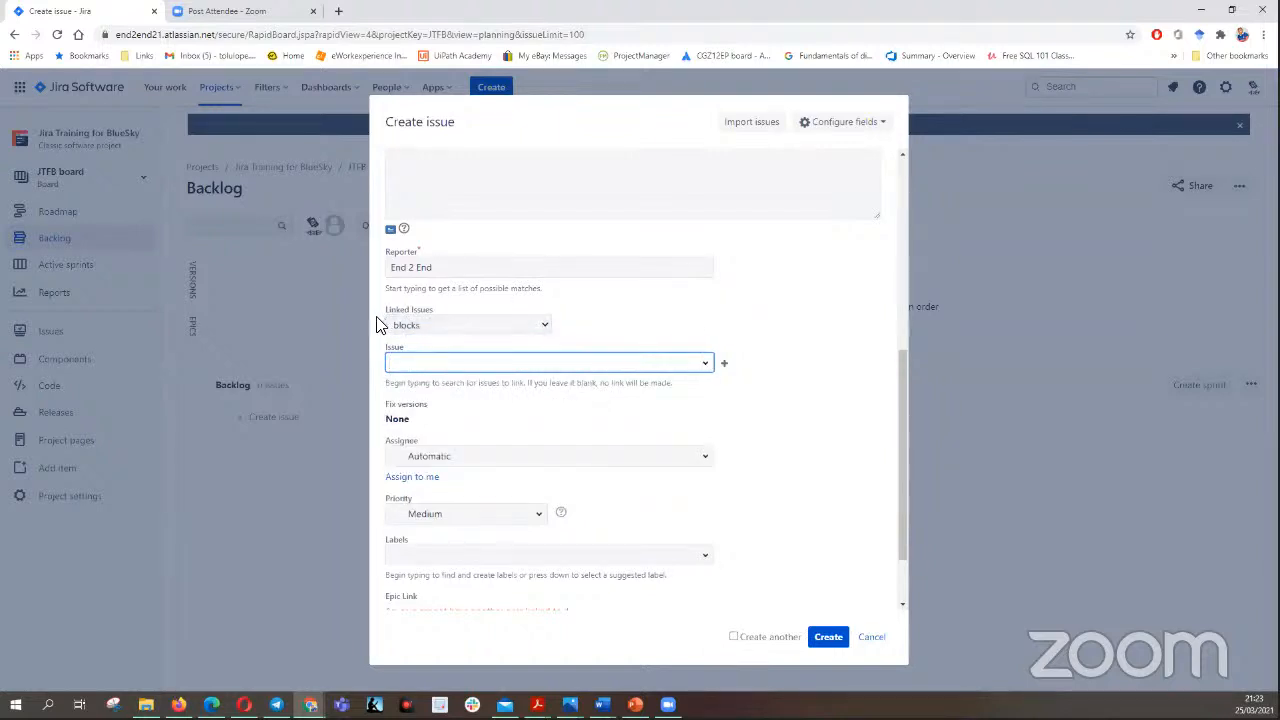
pyautogui.click(545, 328)
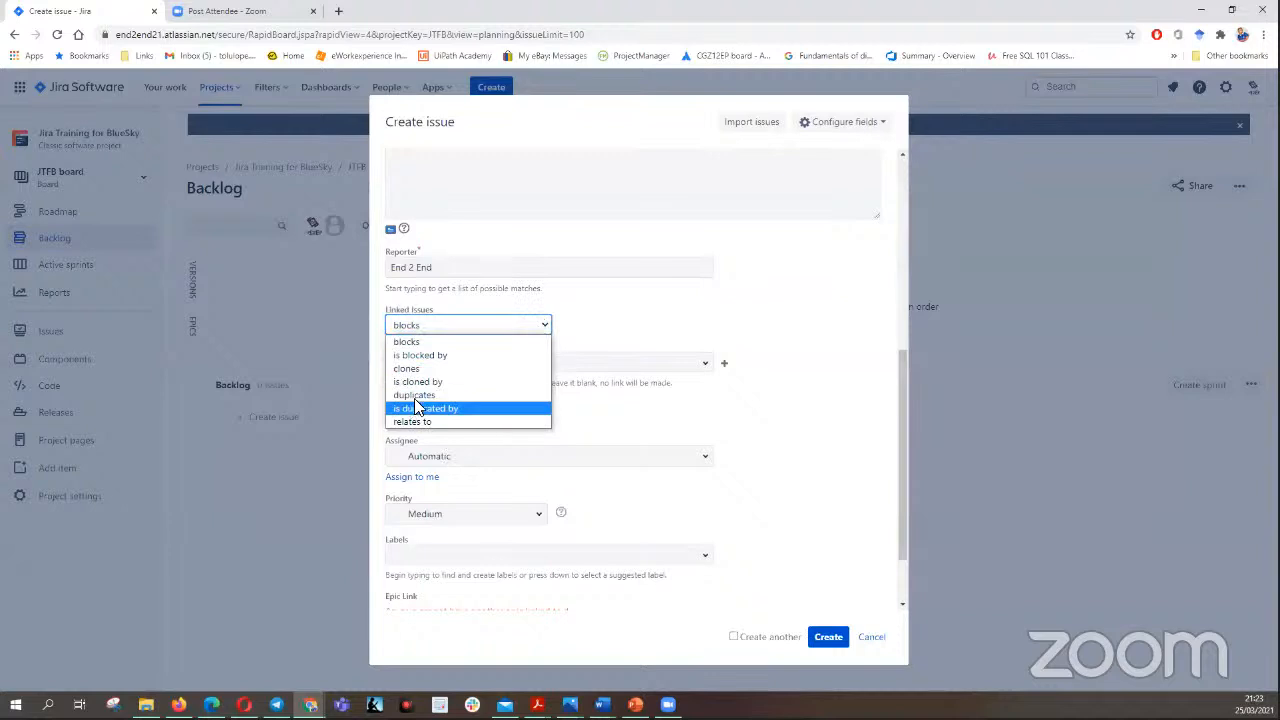
pyautogui.click(614, 333)
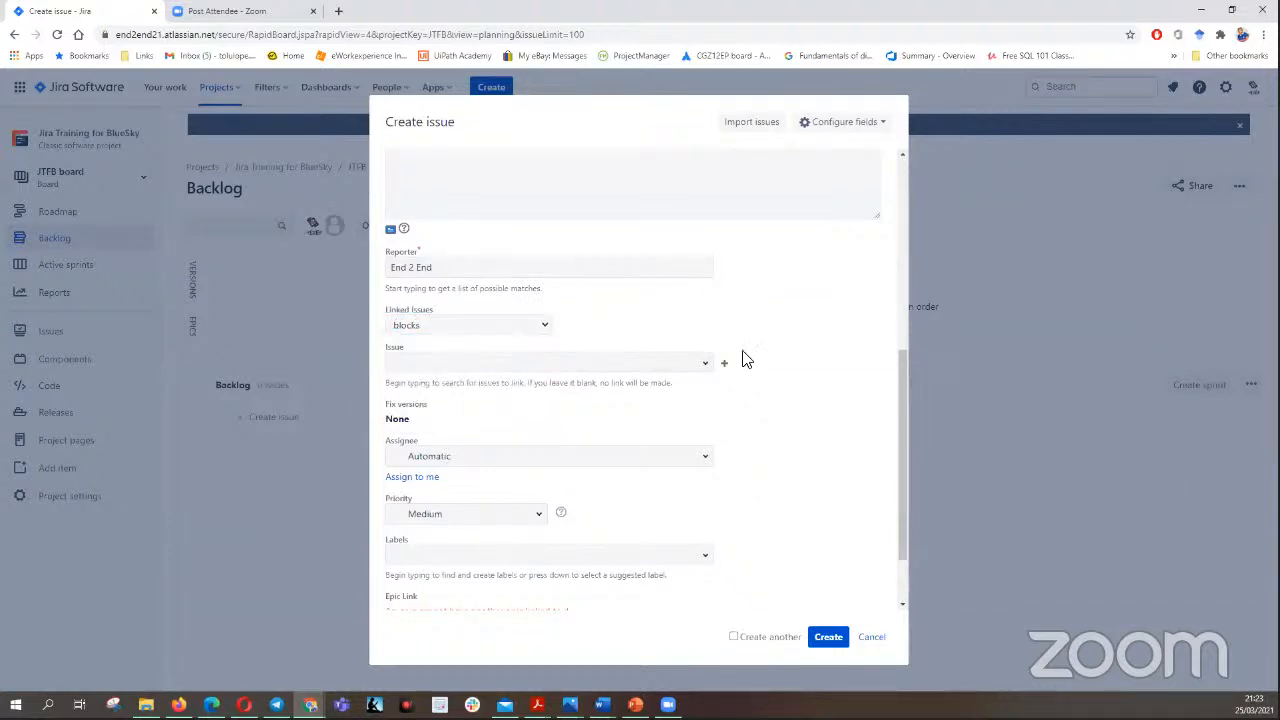
# - Check the filled-in form and create the epic "Learn how to use Jira", then show the epics list beside the backlog
pyautogui.scroll(-2, 397, 366)
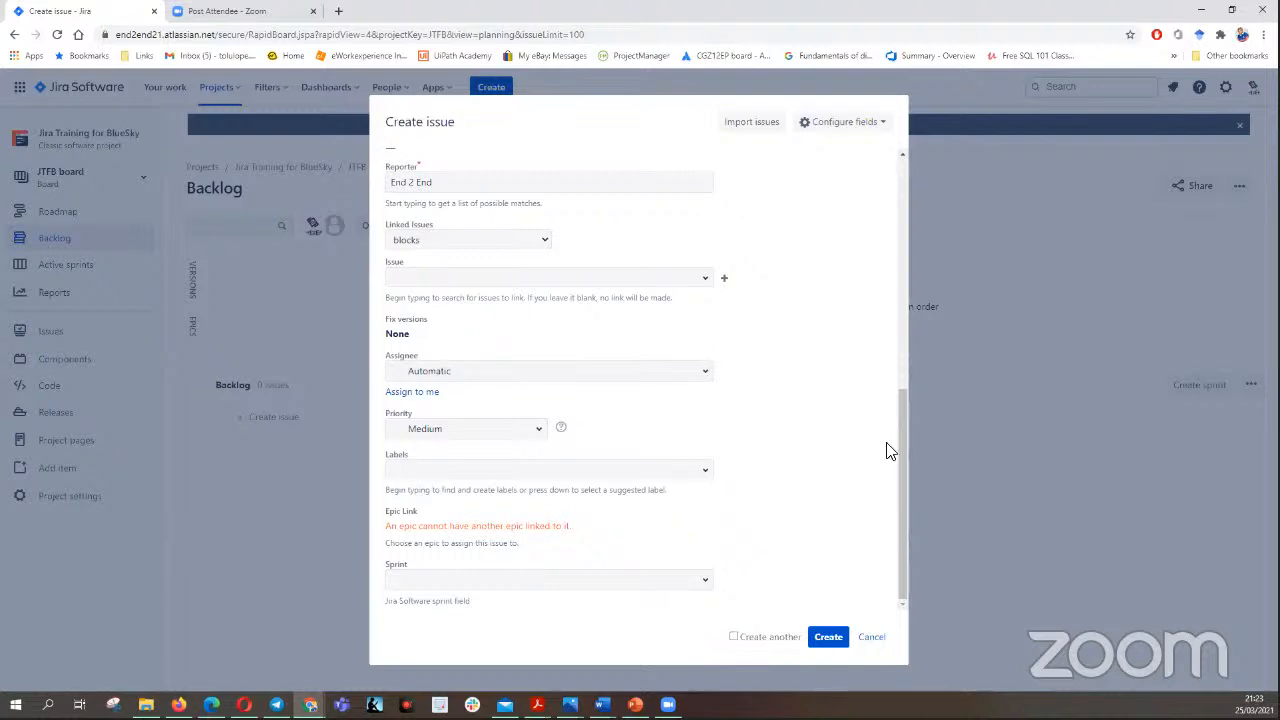
pyautogui.moveTo(900, 436); pyautogui.dragTo(926, 450)
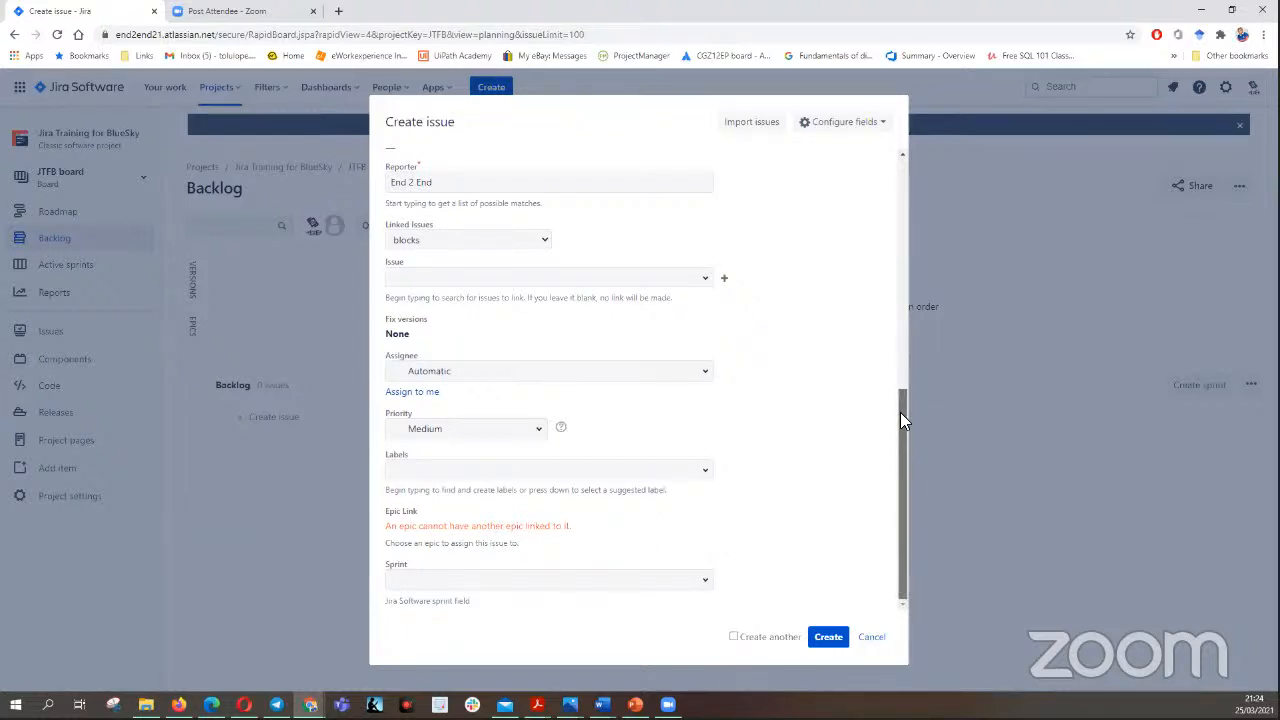
pyautogui.scroll(2, 900, 412)
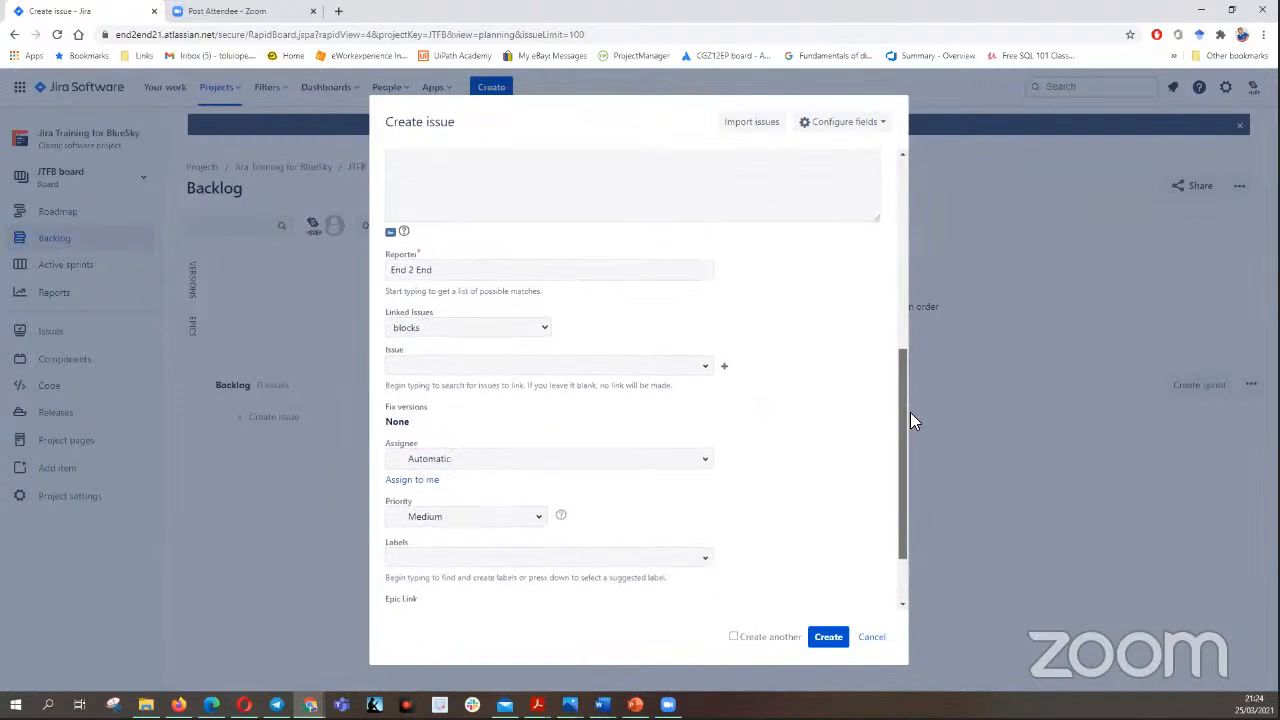
pyautogui.scroll(-1, 912, 420)
pyautogui.scroll(8, 895, 346)
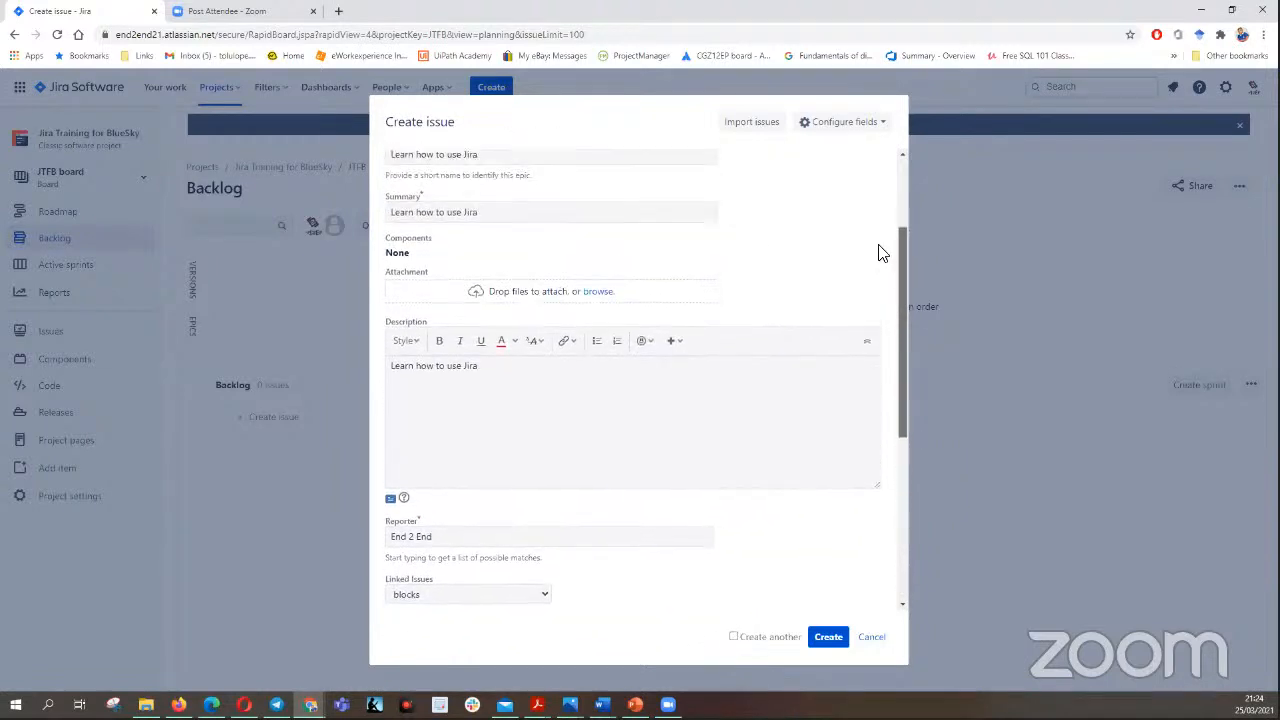
pyautogui.scroll(1, 874, 211)
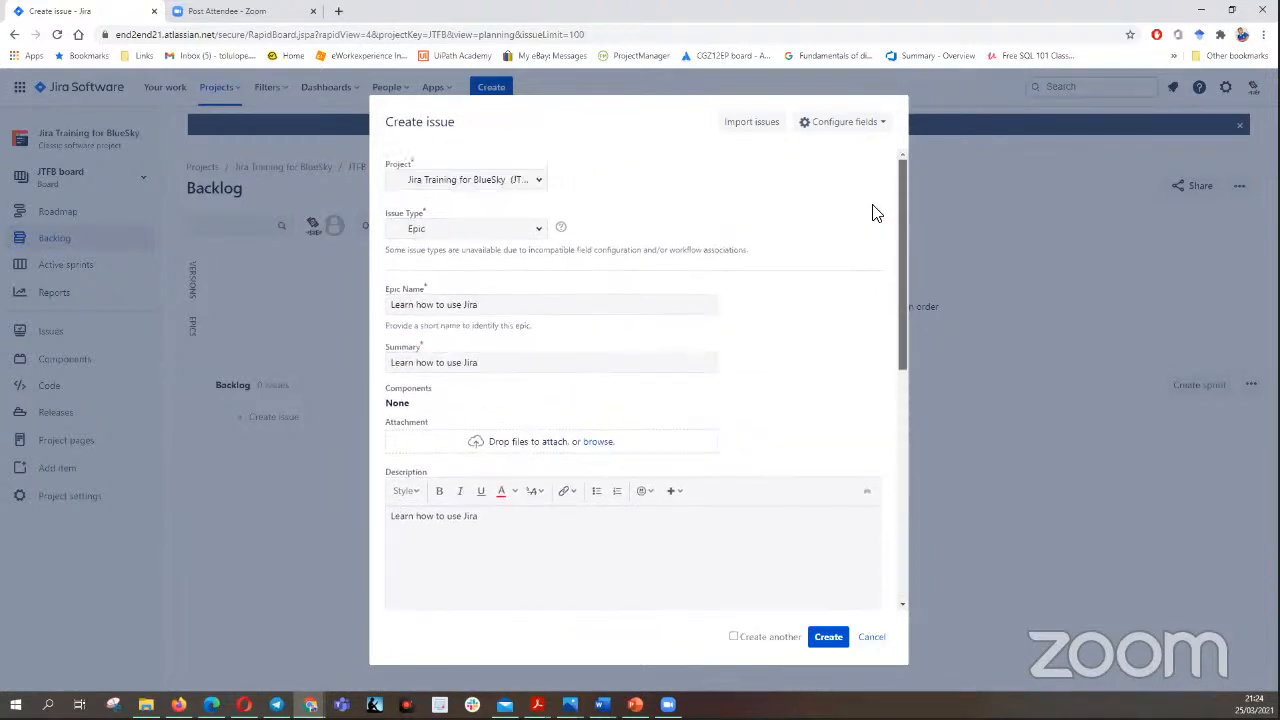
pyautogui.scroll(-10, 886, 230)
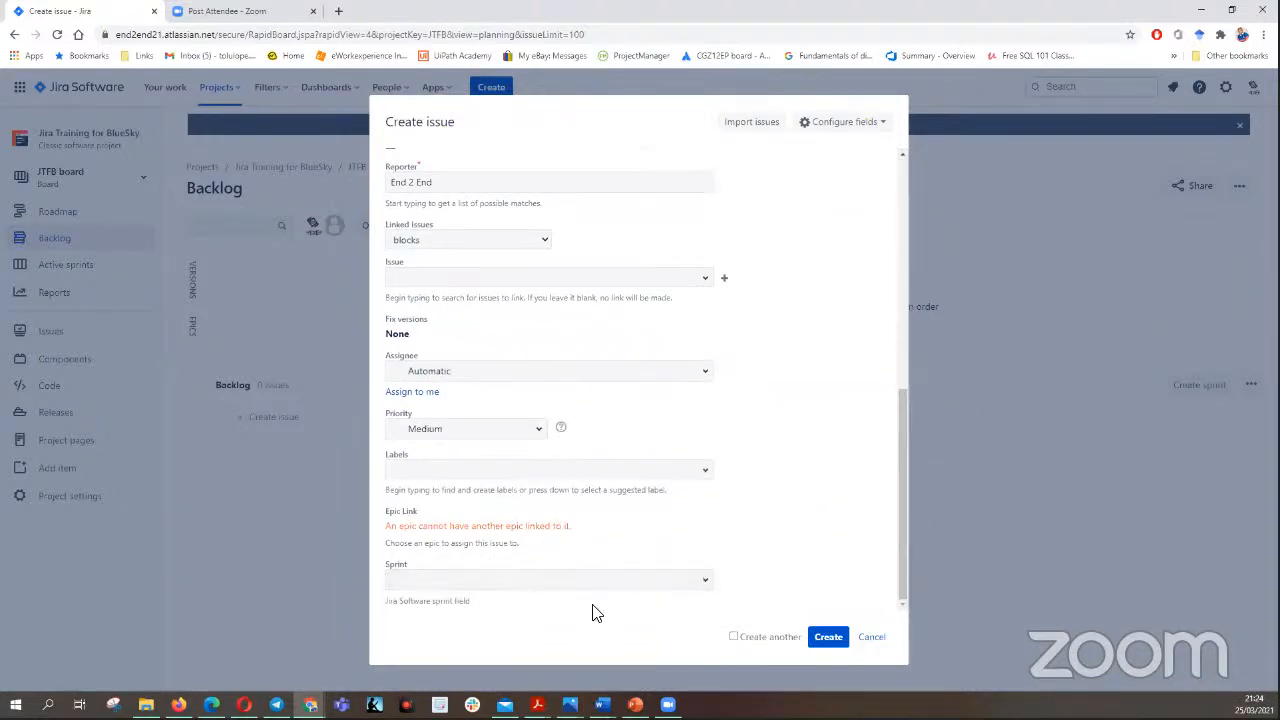
pyautogui.click(829, 641)
pyautogui.click(733, 637)
pyautogui.click(829, 639)
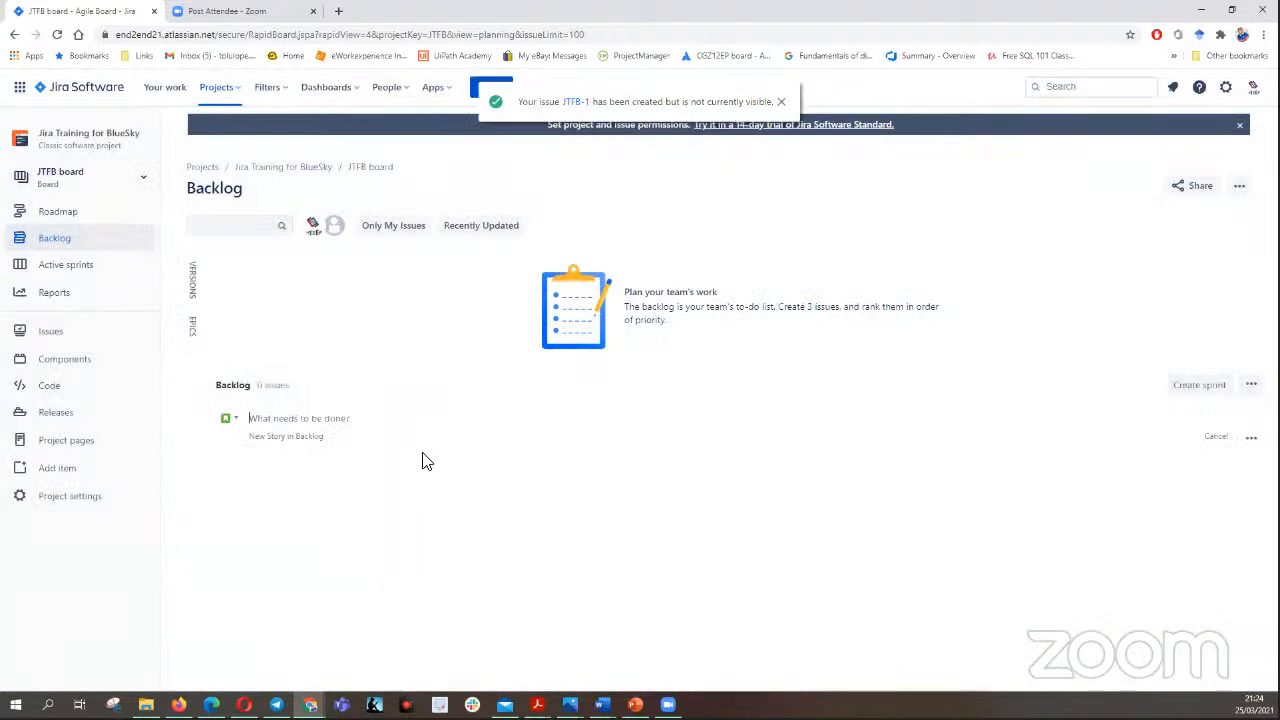
pyautogui.click(192, 330)
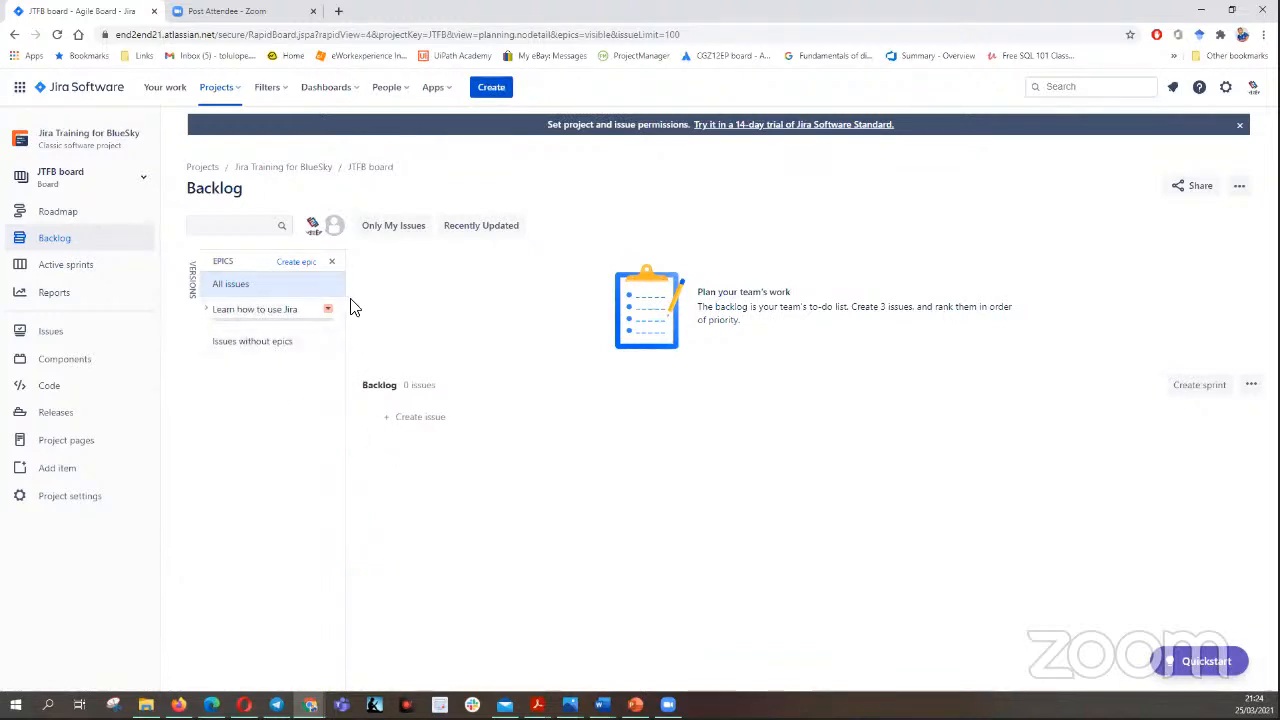
# - Start a new issue in the Jira Training for BlueSky project with the issue type Story
pyautogui.click(490, 95)
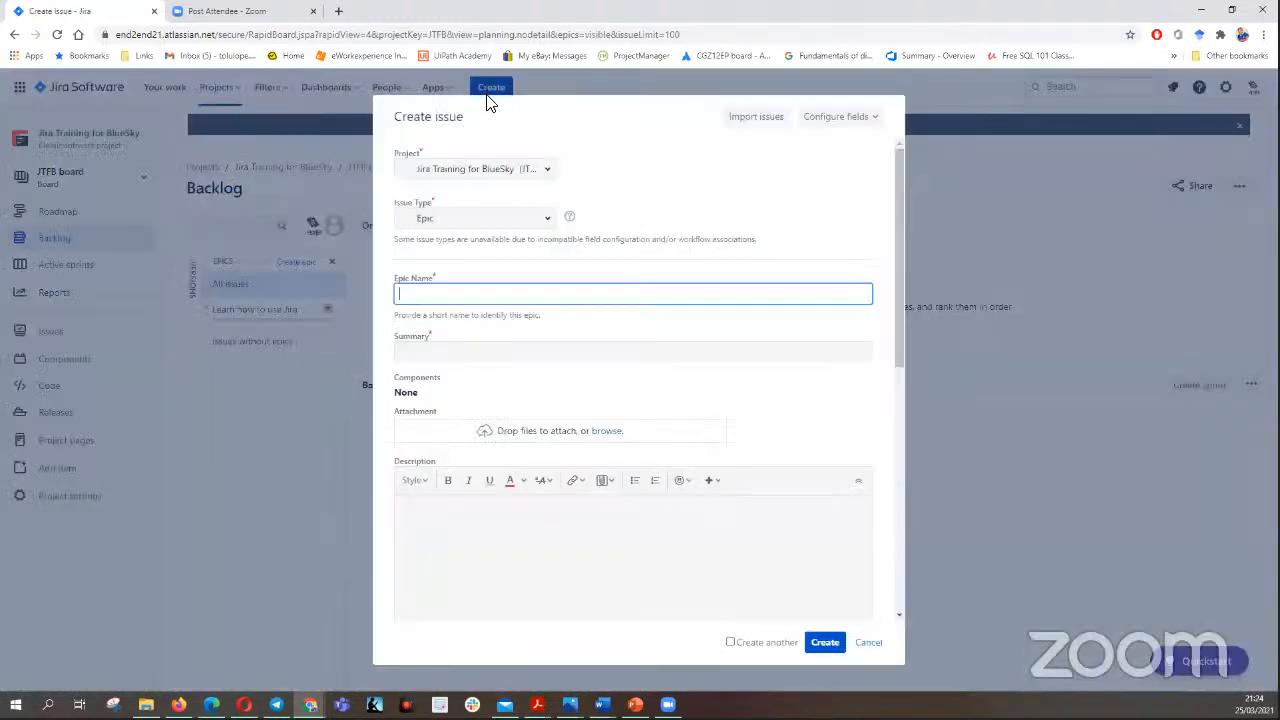
pyautogui.click(551, 218)
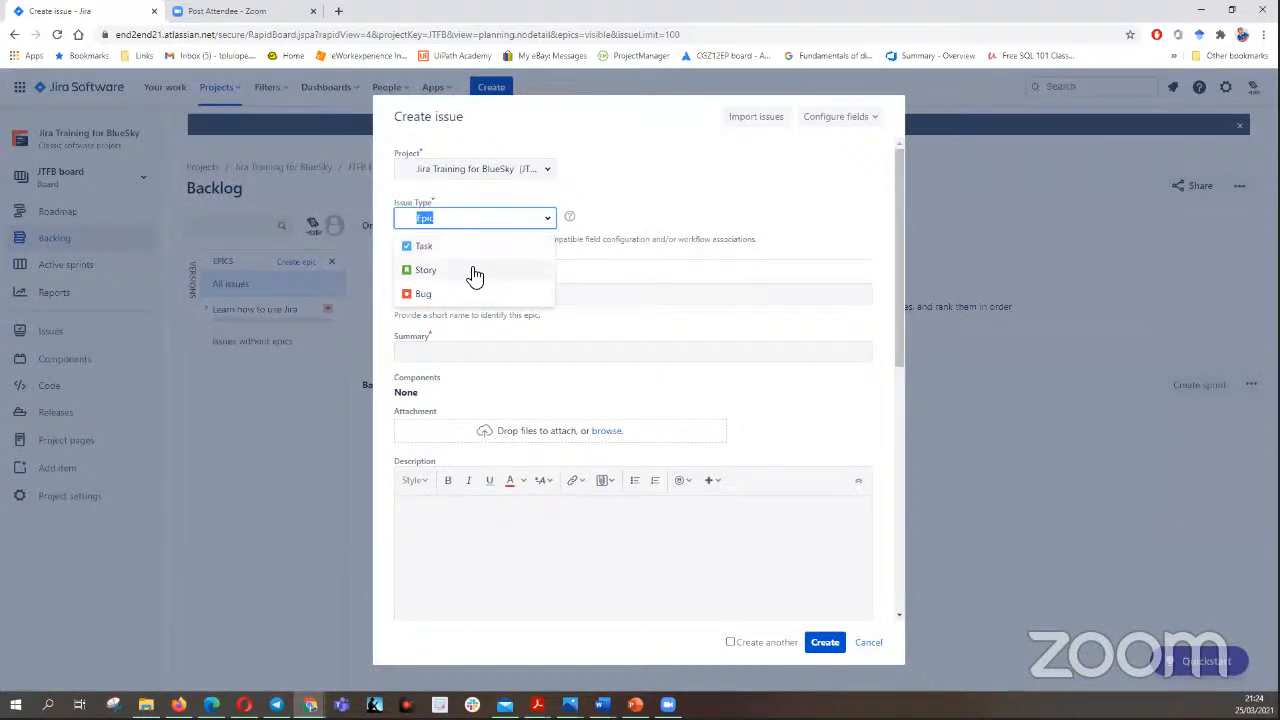
pyautogui.click(466, 276)
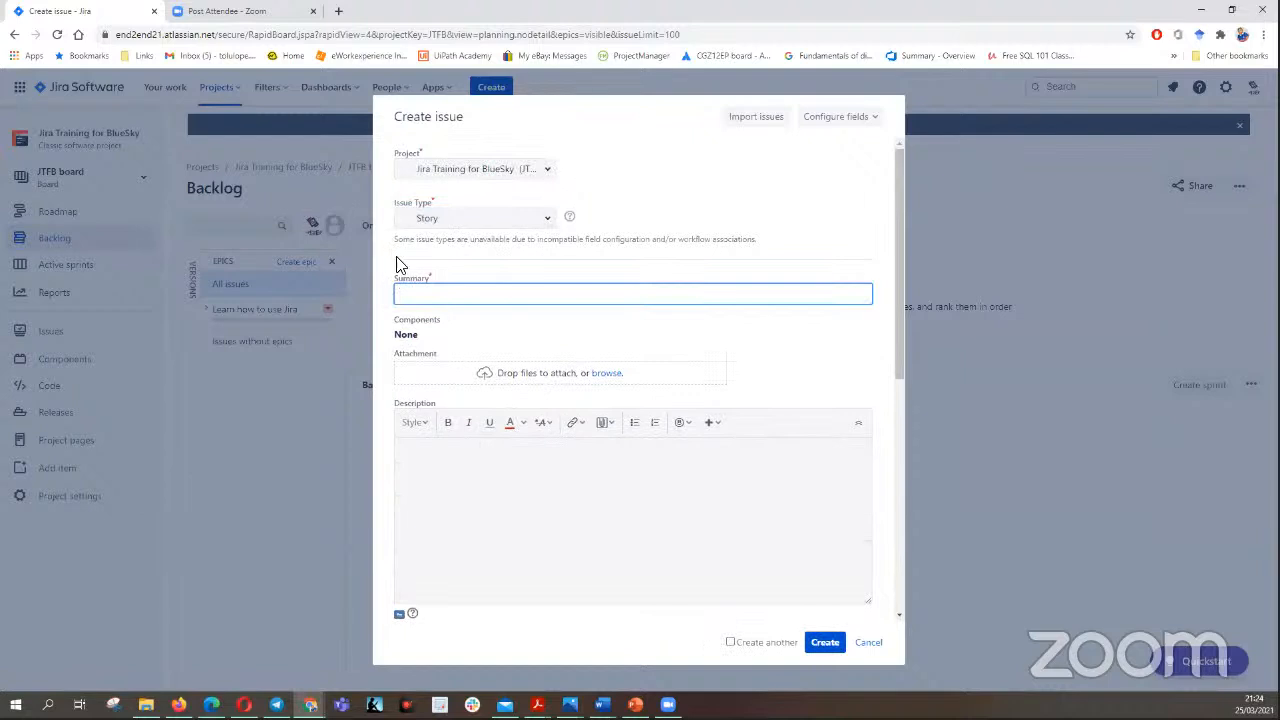
# - Fetch the user story from the Word document and paste "As intern I want to be able to learn how to use Jira so that I can get a good job" as summary
pyautogui.hotkey('alt', 'Tab')
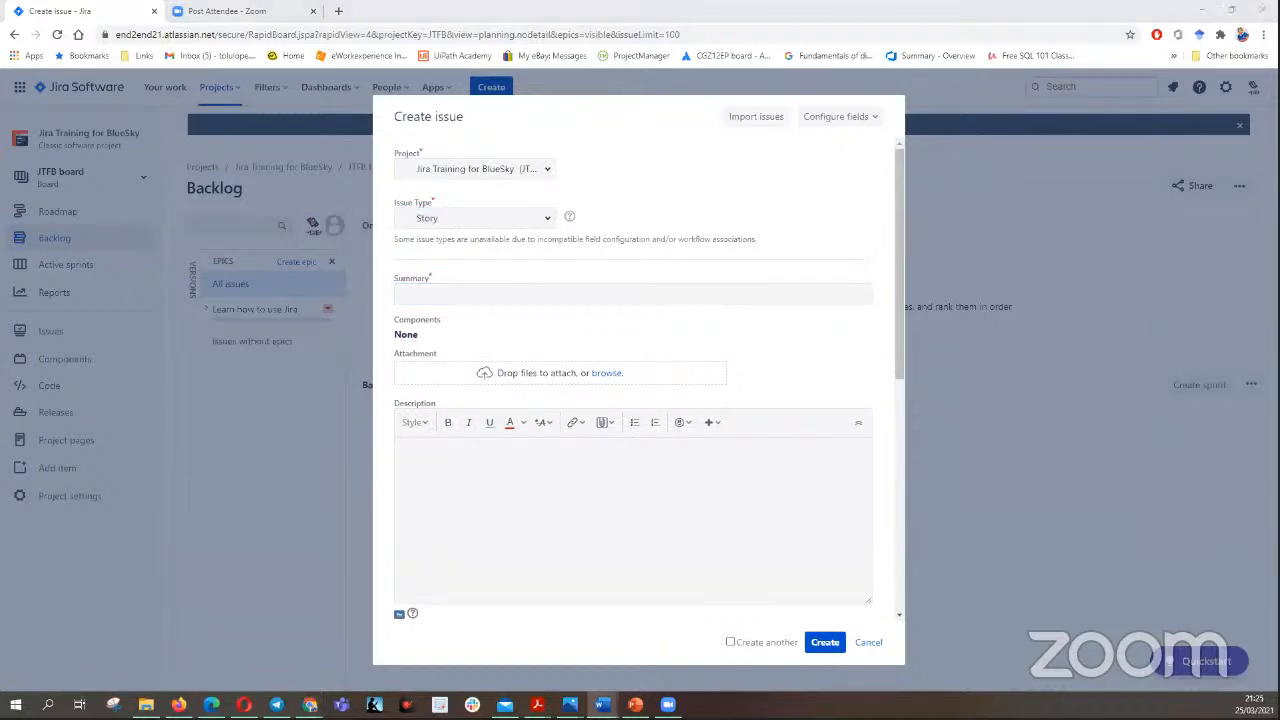
pyautogui.click(426, 293)
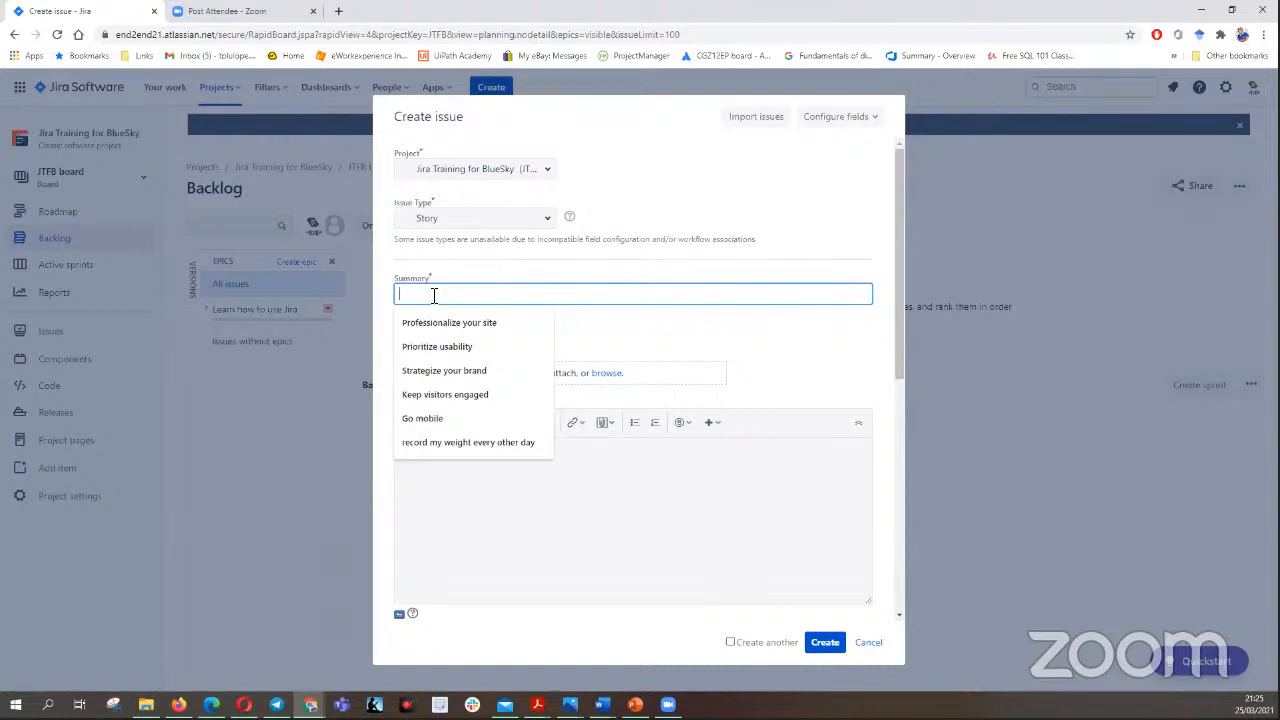
pyautogui.rightClick(438, 293)
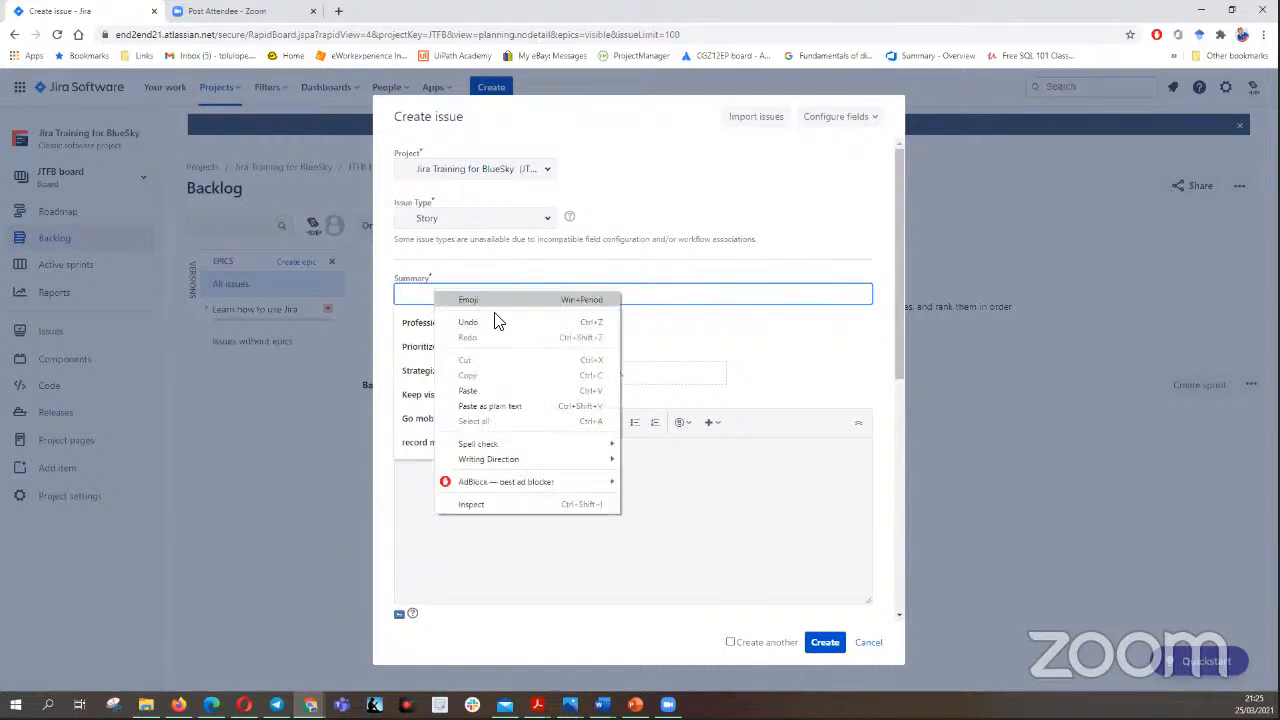
pyautogui.click(485, 390)
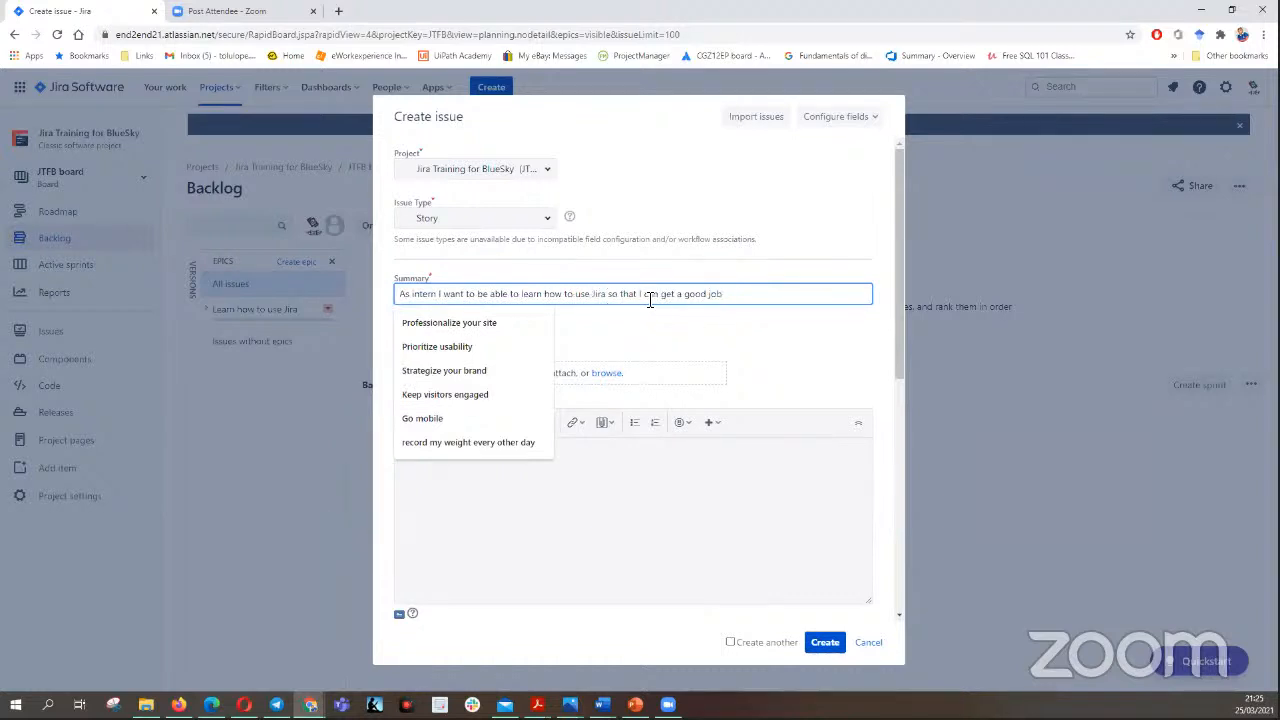
pyautogui.click(737, 295)
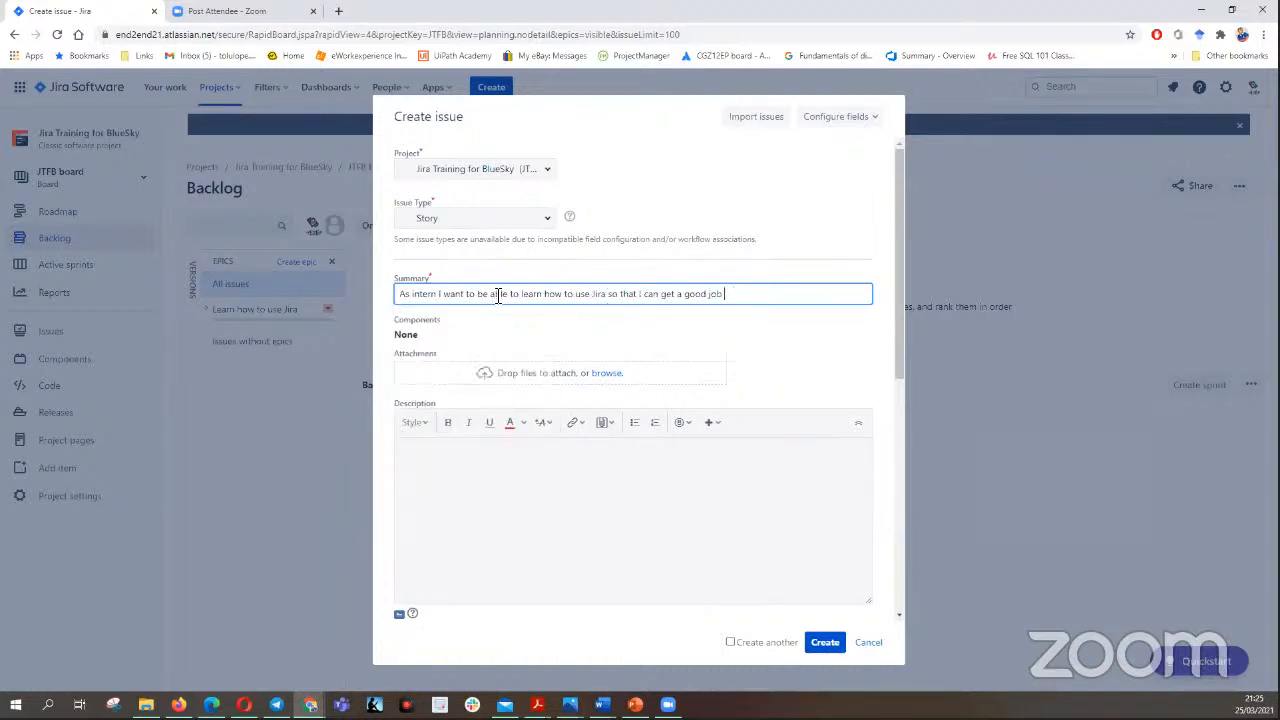
# - Fetch the acceptance criteria template with GIVEN, WHEN, AND and THEN lines from the Word document and paste it into the story's description
pyautogui.moveTo(898, 326); pyautogui.dragTo(908, 366)
pyautogui.click(440, 398)
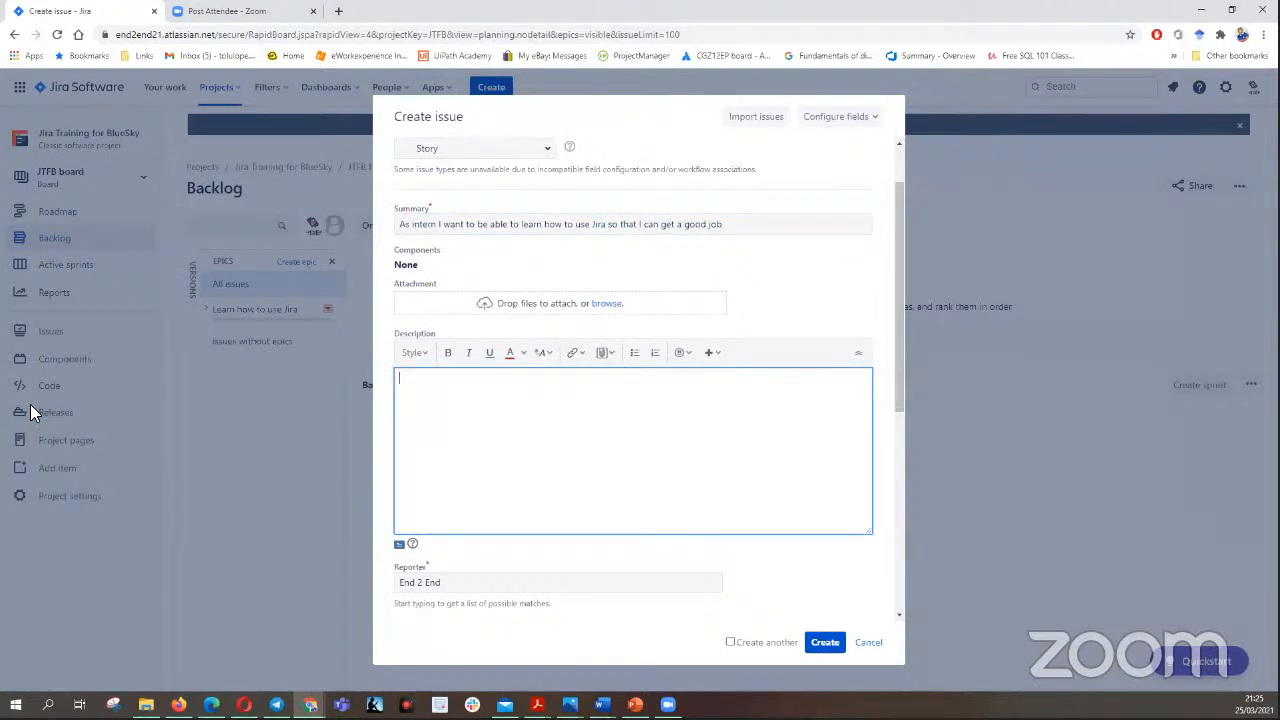
pyautogui.hotkey('alt', 'Tab')
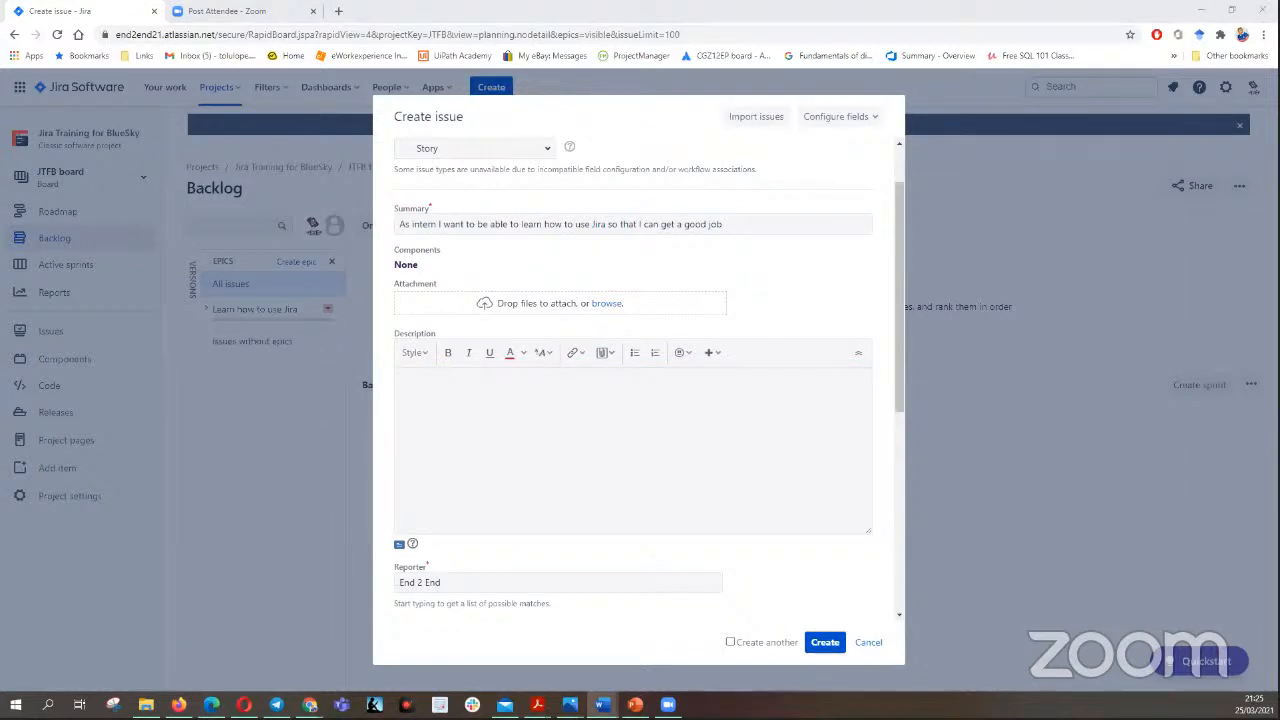
pyautogui.click(414, 383)
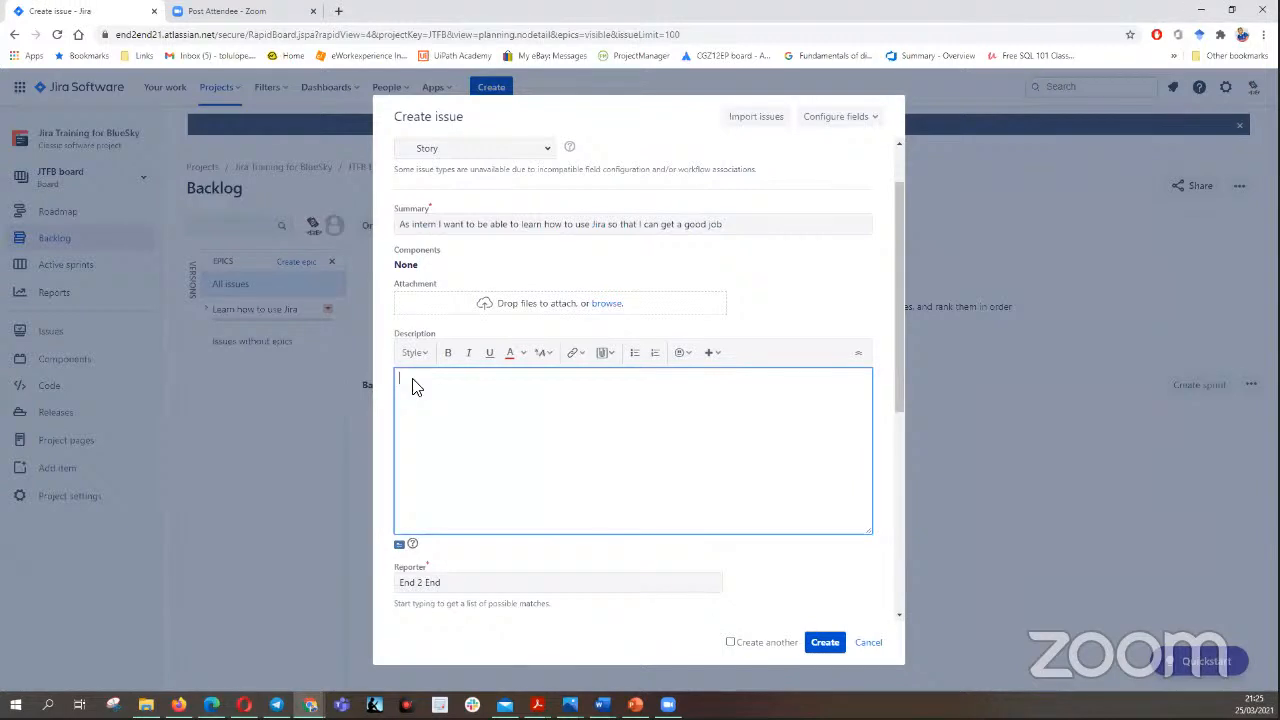
pyautogui.rightClick(414, 384)
pyautogui.click(460, 483)
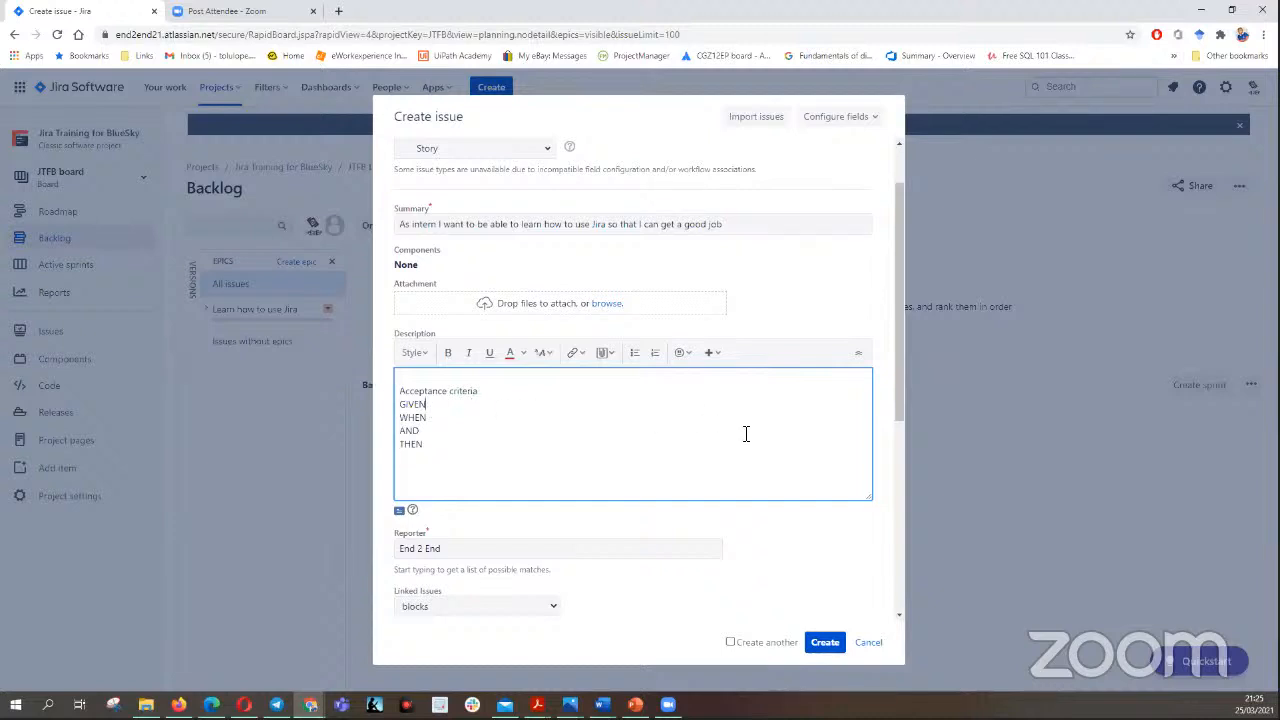
# - Examine the story form's remaining fields, including the available assignees and priority levels
pyautogui.scroll(-3, 902, 274)
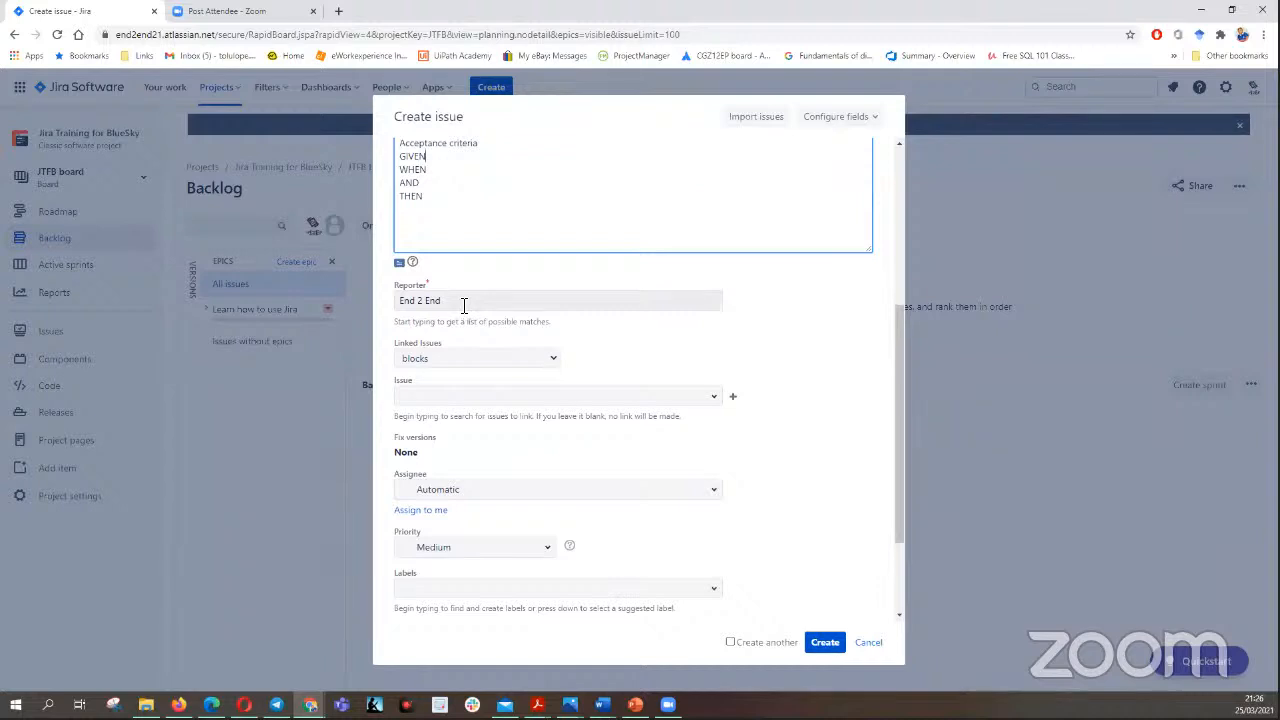
pyautogui.moveTo(898, 336); pyautogui.dragTo(904, 380)
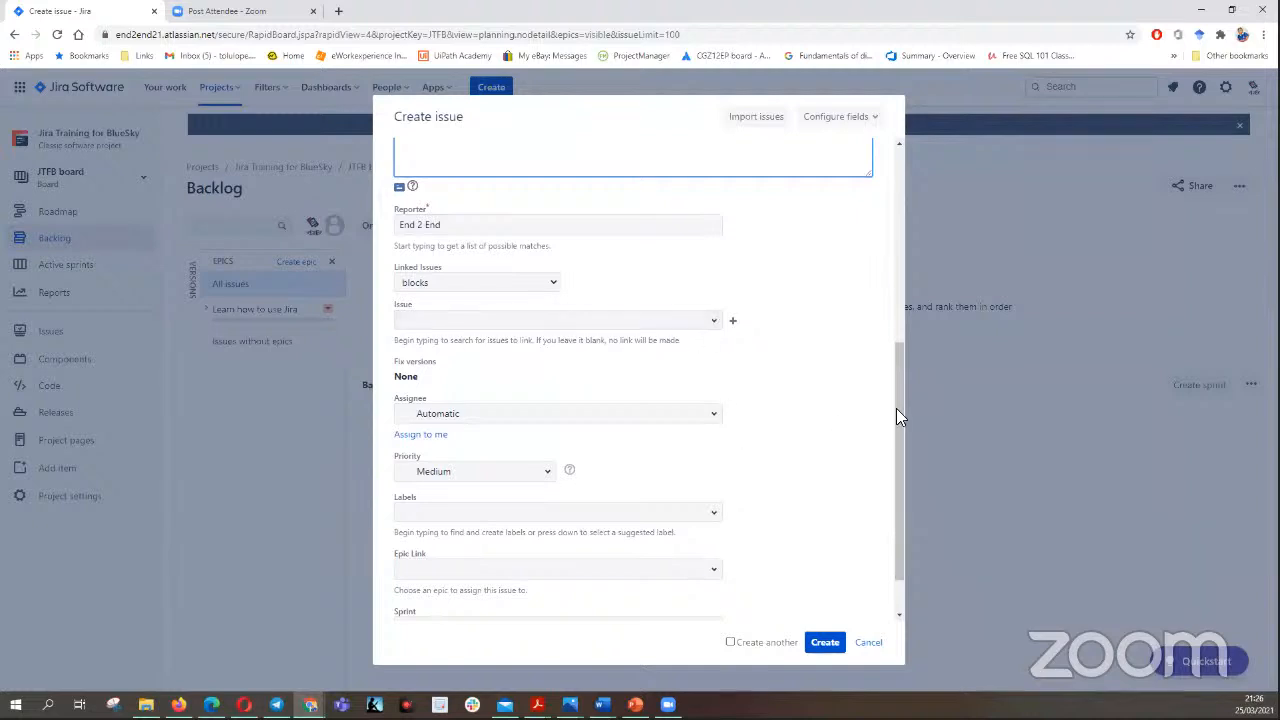
pyautogui.moveTo(898, 398); pyautogui.dragTo(898, 428)
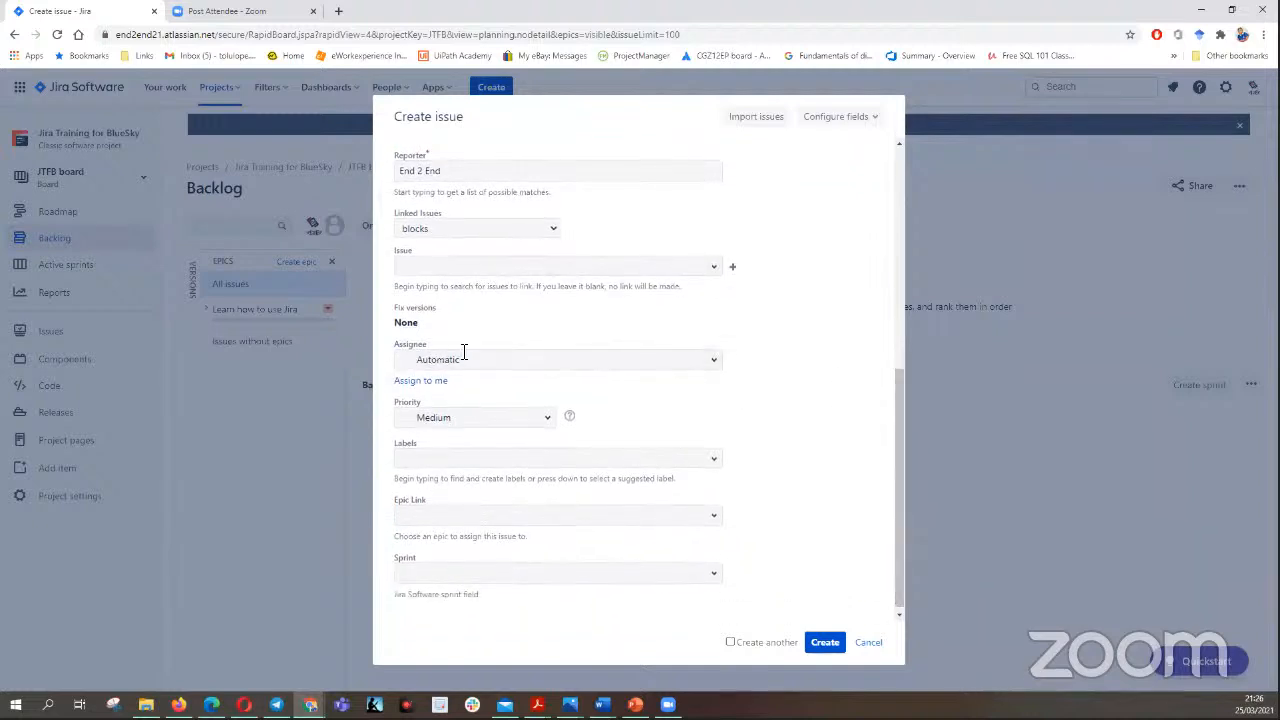
pyautogui.click(713, 363)
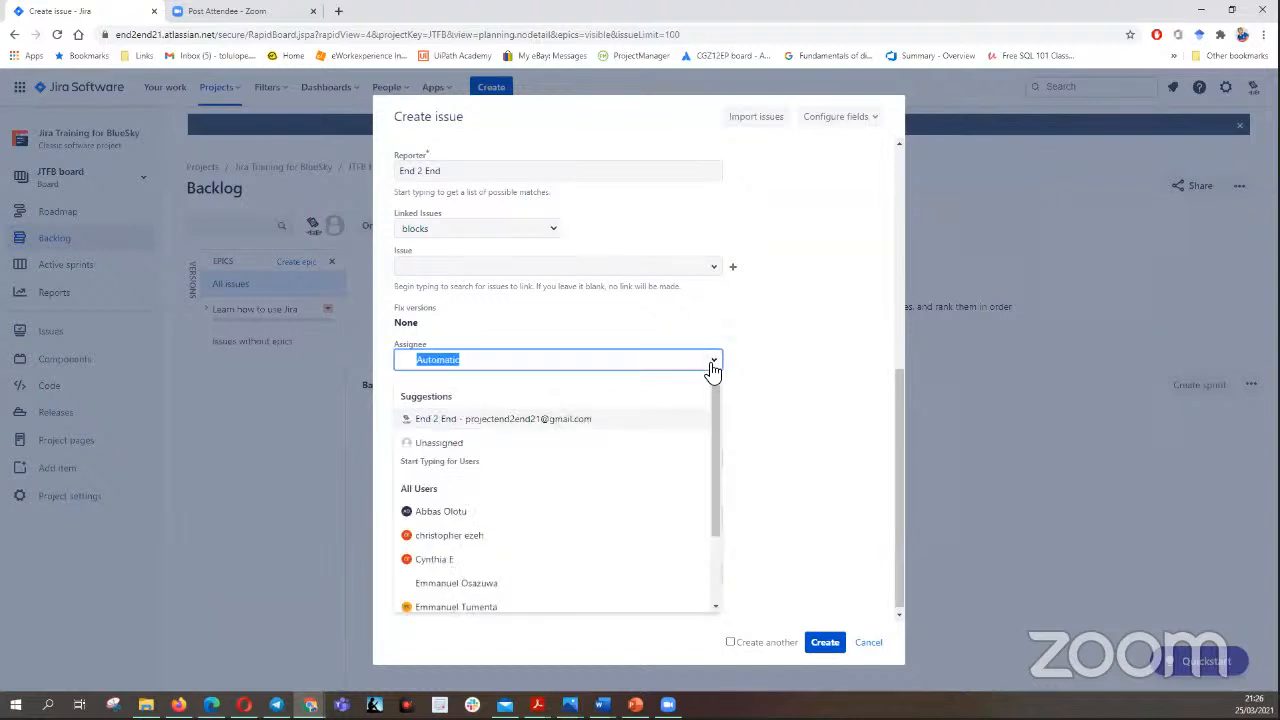
pyautogui.click(760, 360)
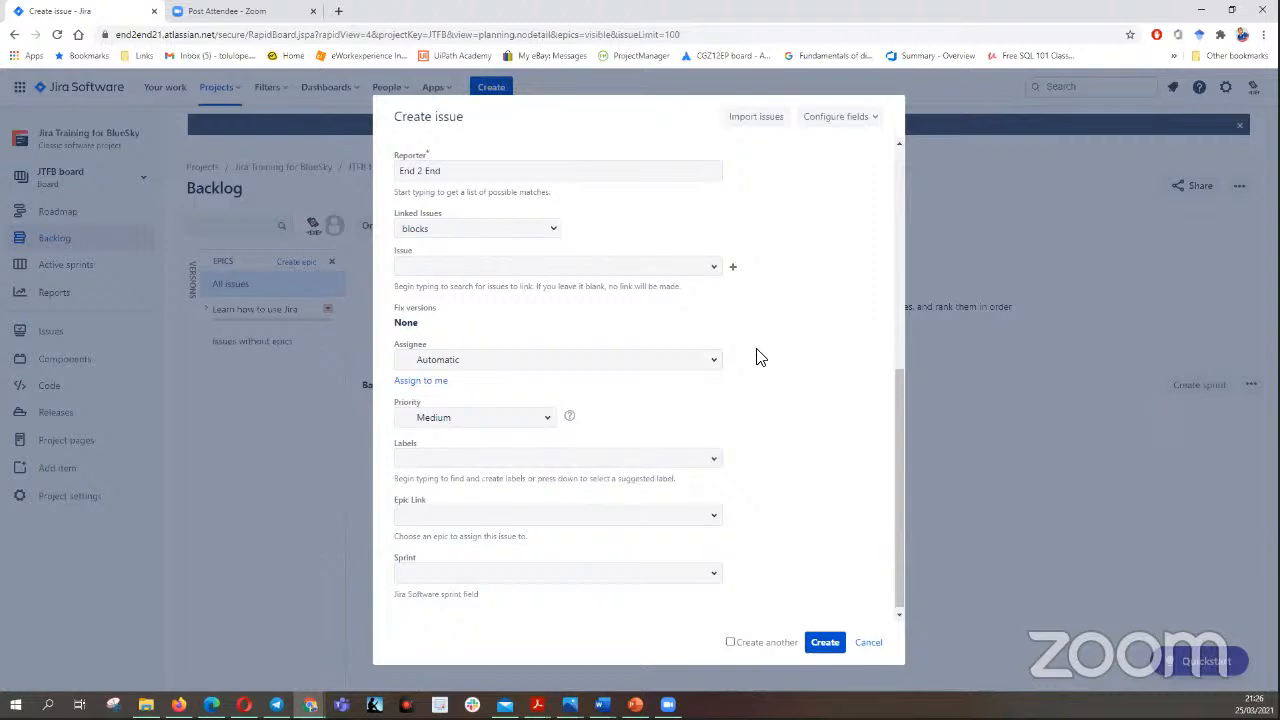
pyautogui.click(549, 421)
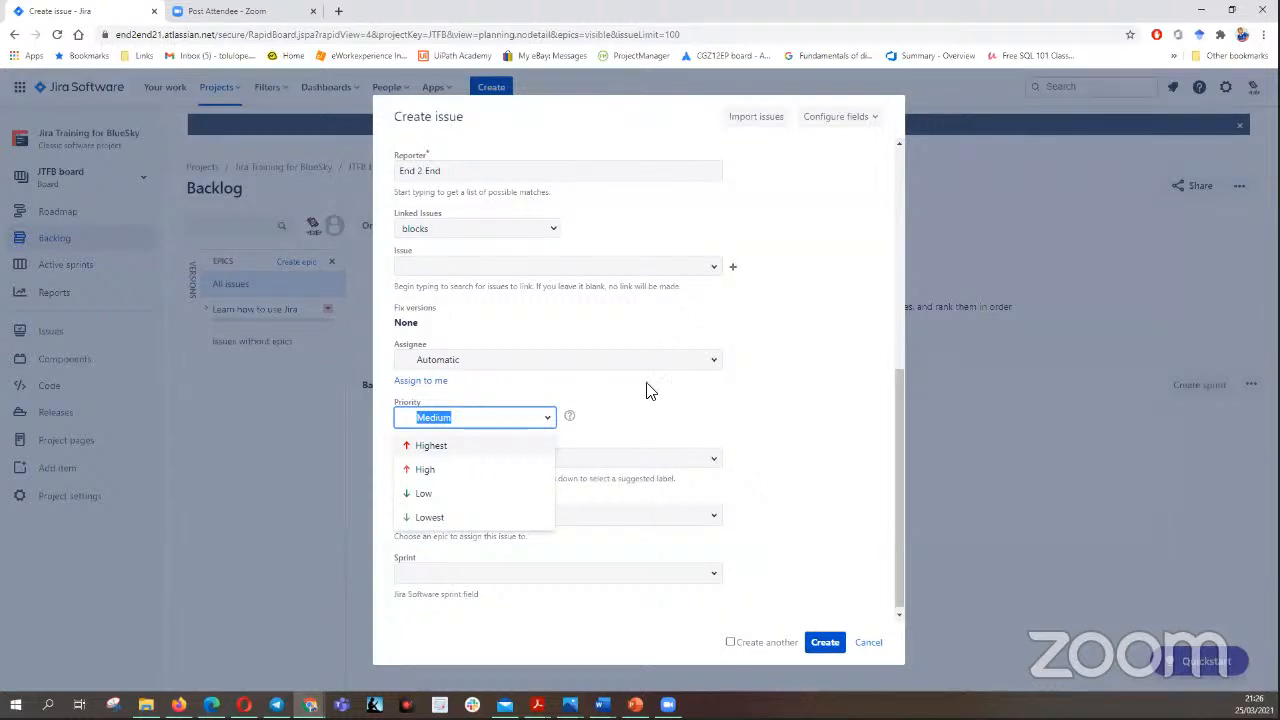
pyautogui.scroll(2, 908, 437)
pyautogui.scroll(-3, 914, 434)
pyautogui.scroll(1, 549, 423)
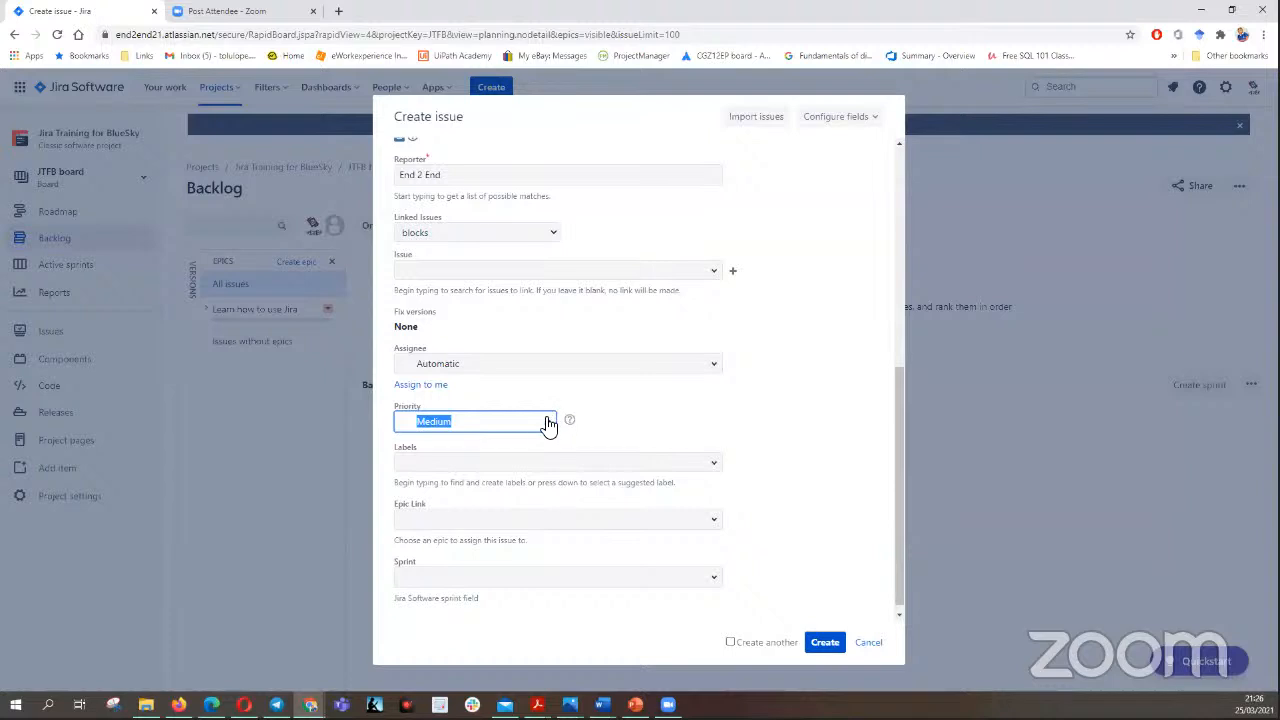
# - Set the story's priority to High and check the available labels without choosing one
pyautogui.click(547, 423)
pyautogui.click(463, 474)
pyautogui.scroll(-1, 905, 430)
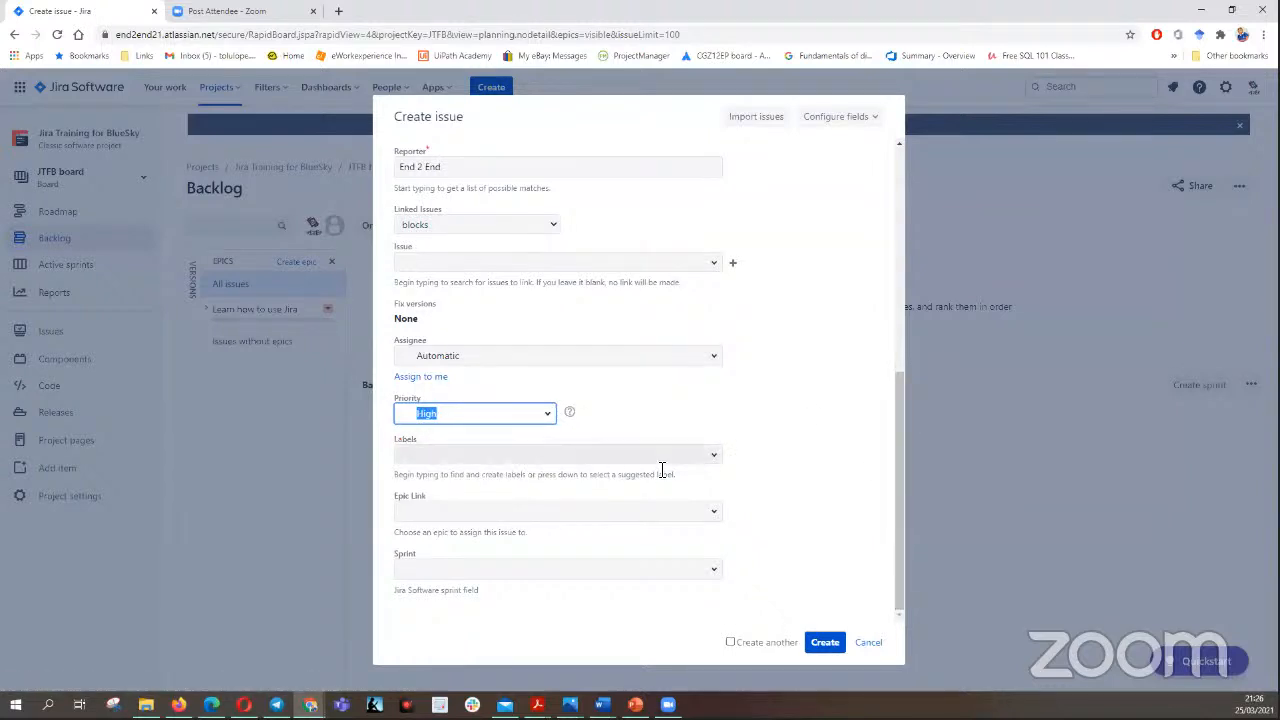
pyautogui.click(715, 459)
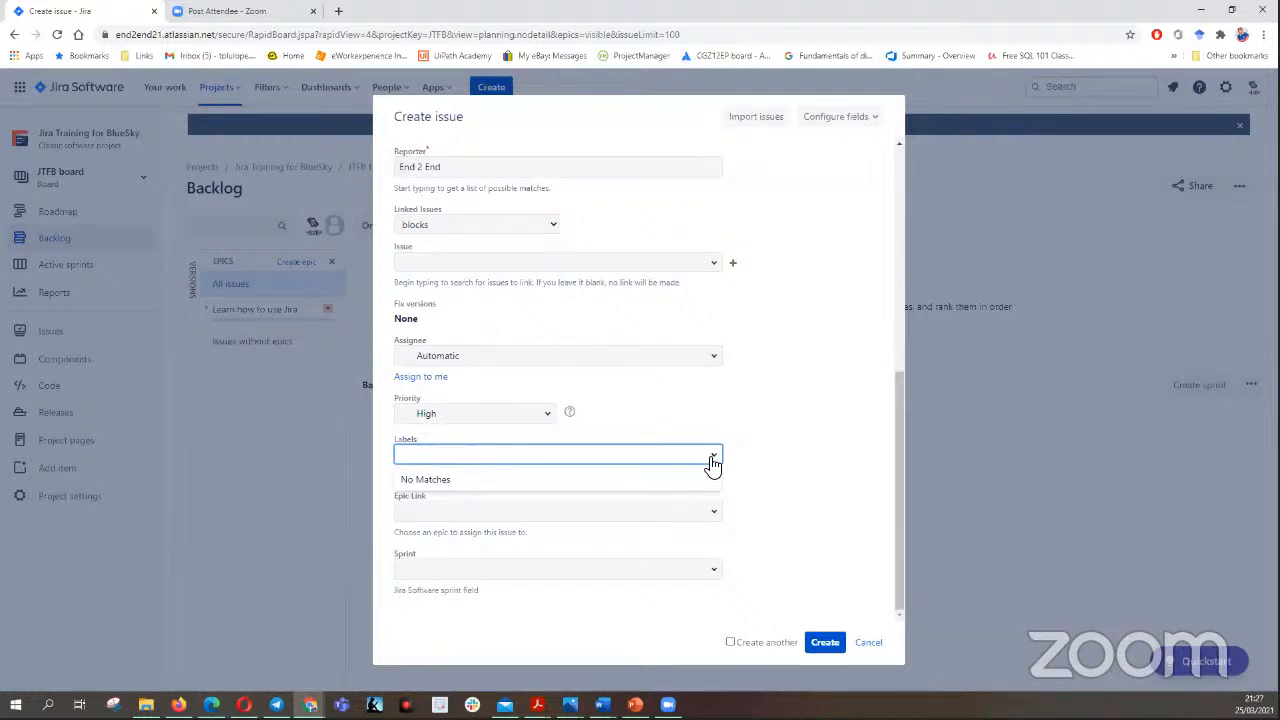
pyautogui.click(830, 436)
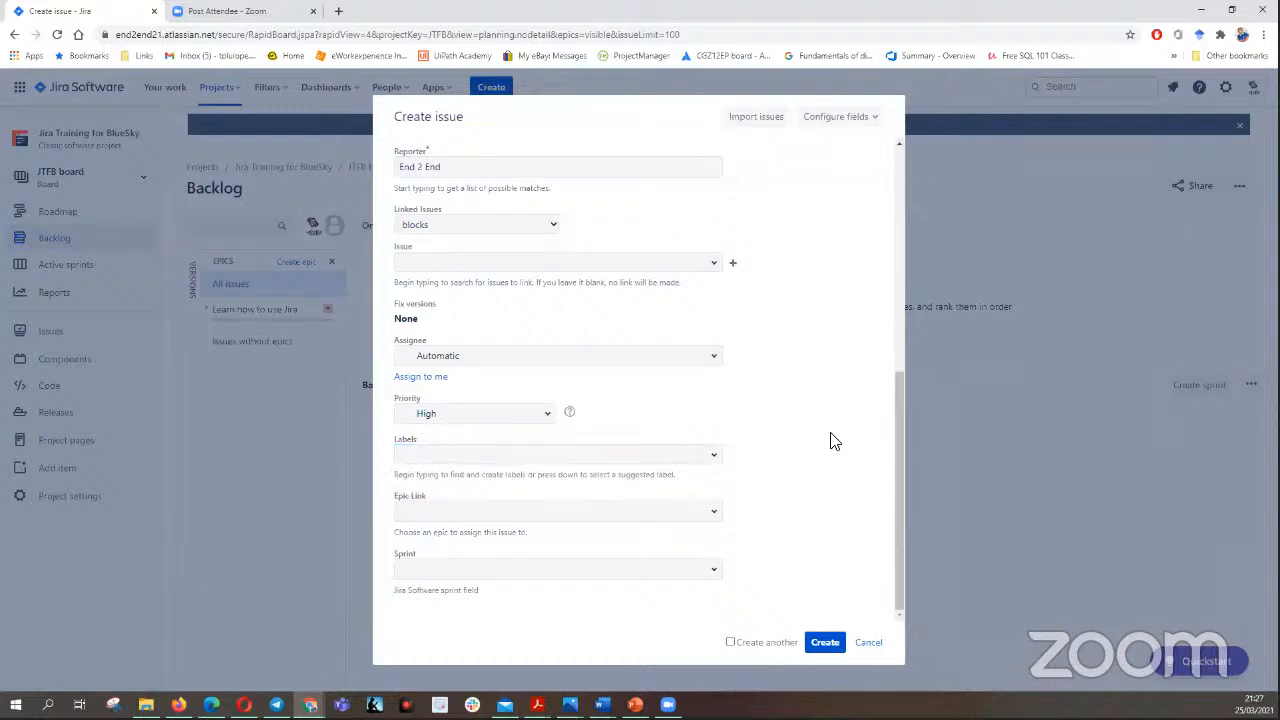
# - Link the story to the epic "Learn how to use Jira" and create it with the option to create another issue enabled
pyautogui.click(716, 517)
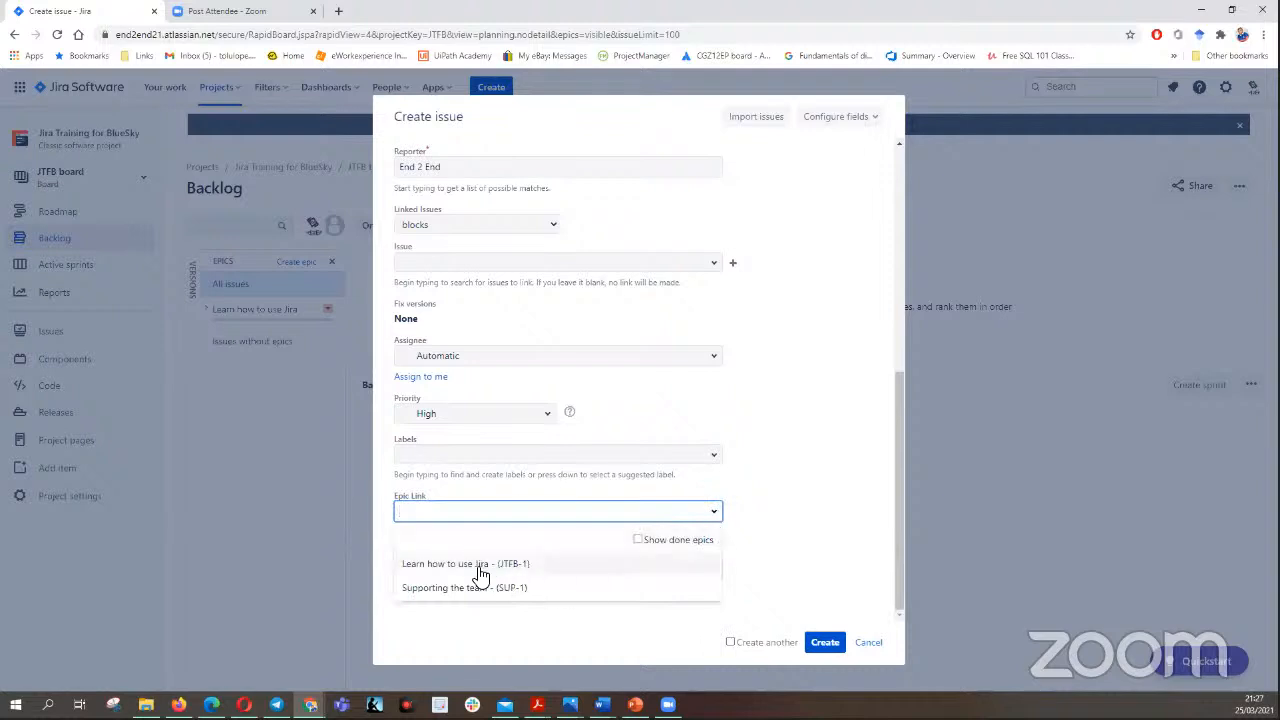
pyautogui.click(428, 564)
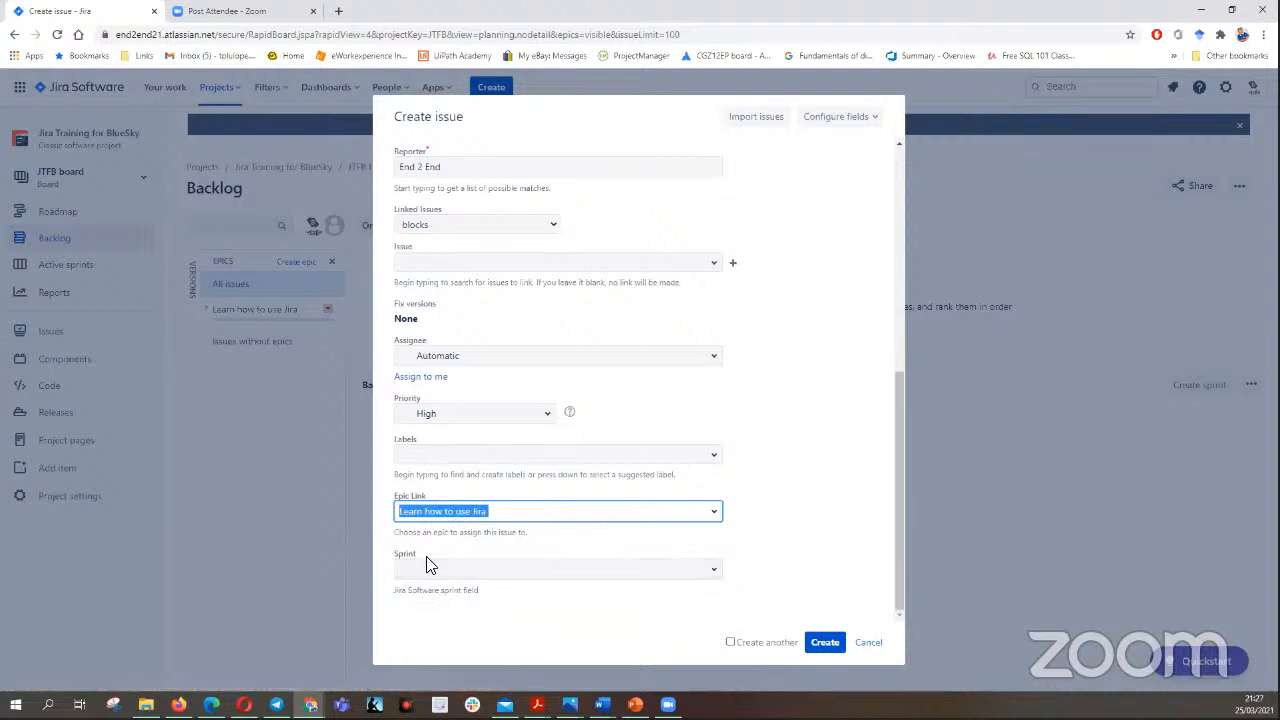
pyautogui.click(730, 642)
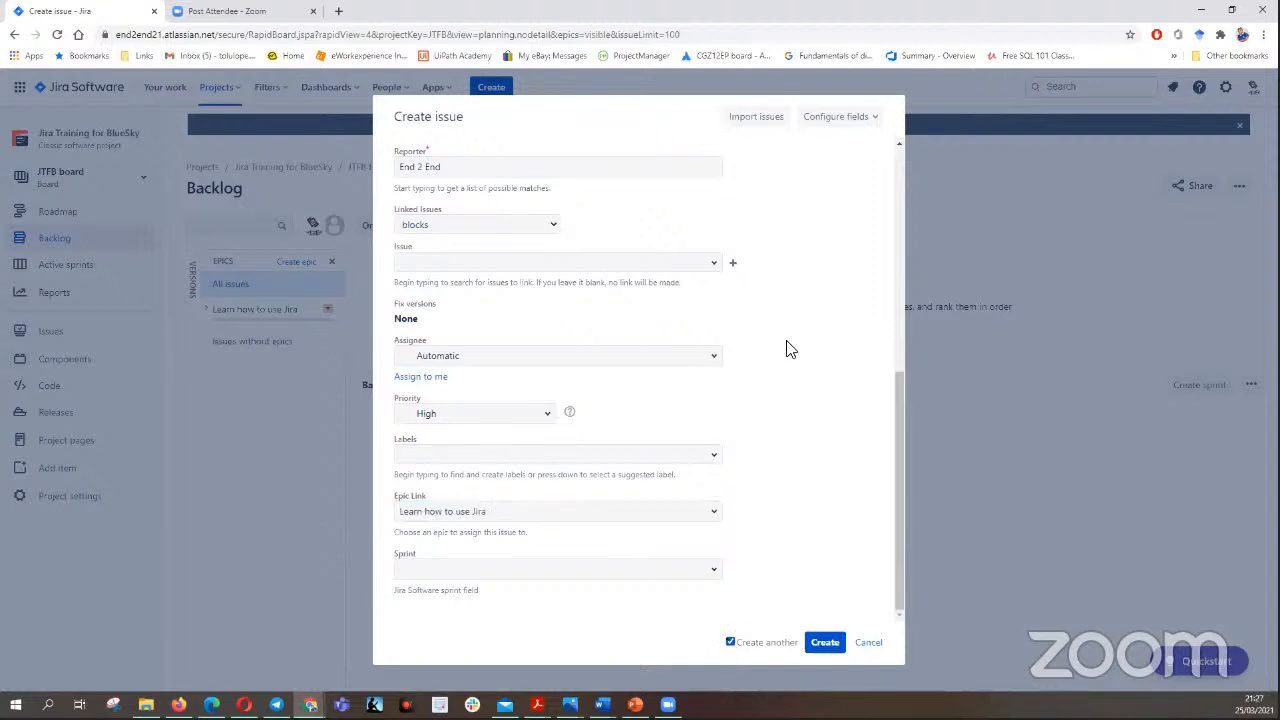
pyautogui.click(824, 642)
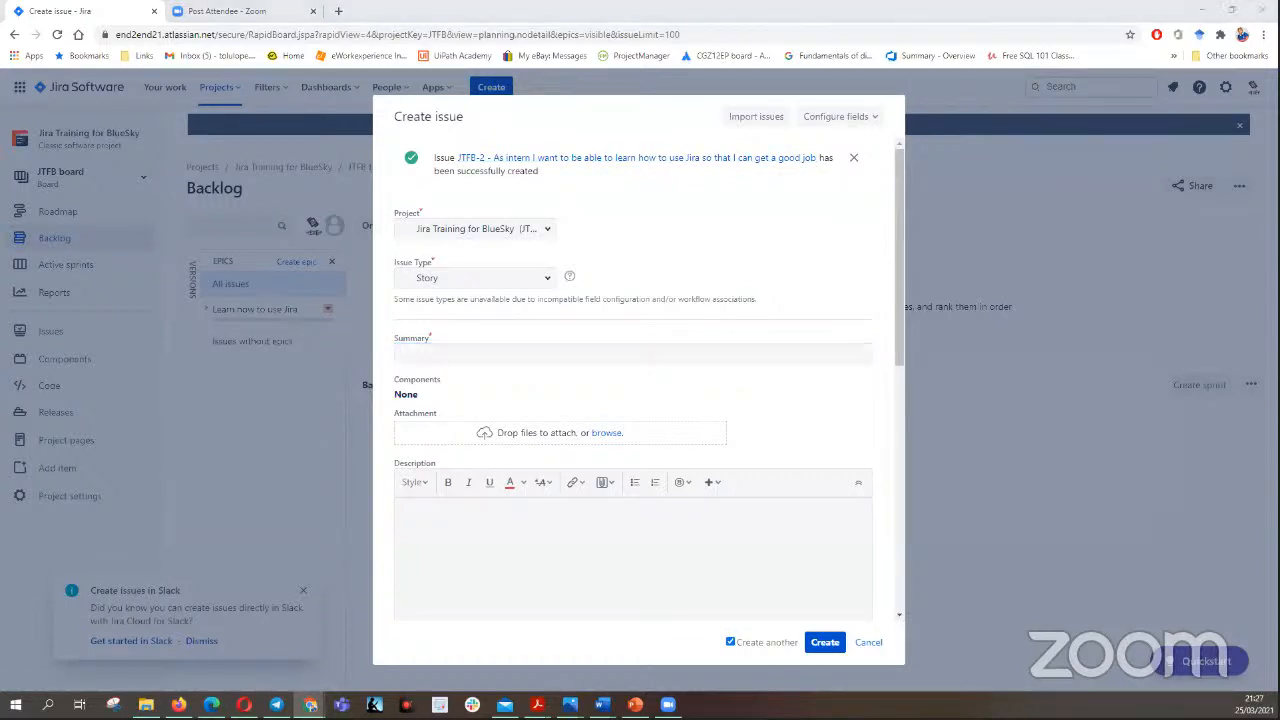
# - Paste the Word document's story "As a Scrum Master in BlueSky I want to be administer Jira so that I can serve my team better" as summary
pyautogui.hotkey('alt', 'Tab')
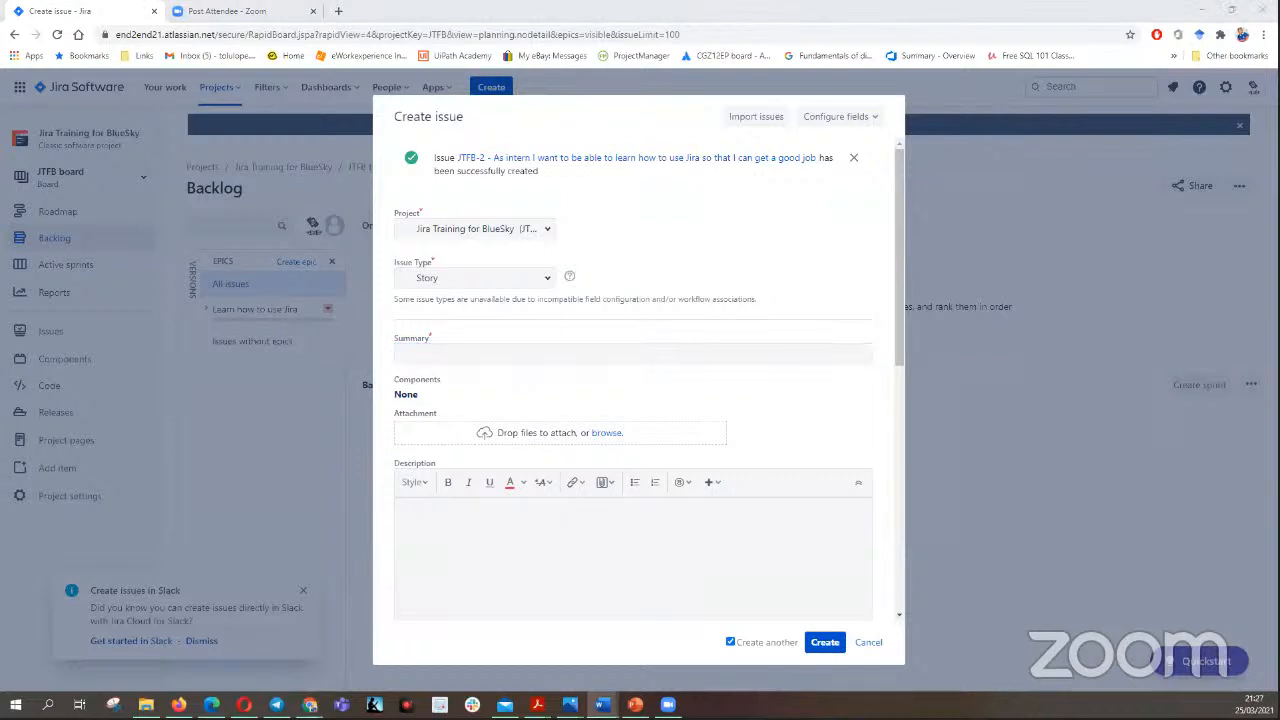
pyautogui.click(440, 358)
pyautogui.rightClick(441, 358)
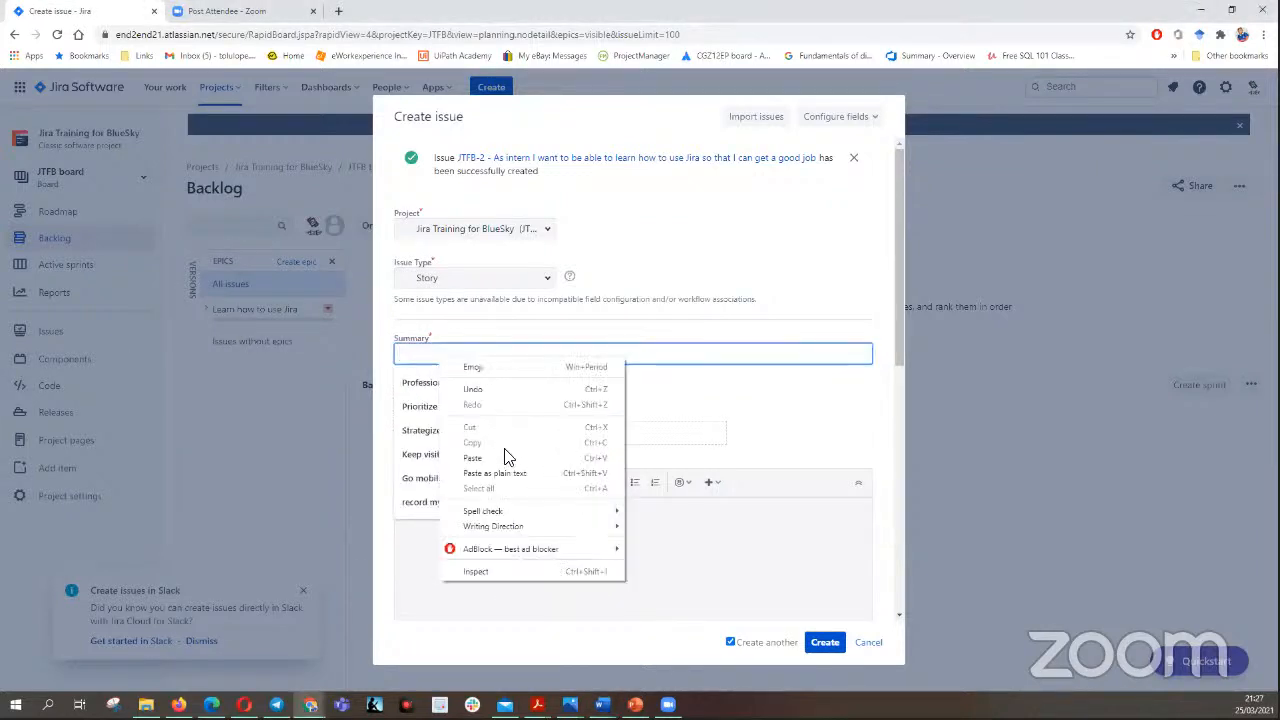
pyautogui.click(500, 457)
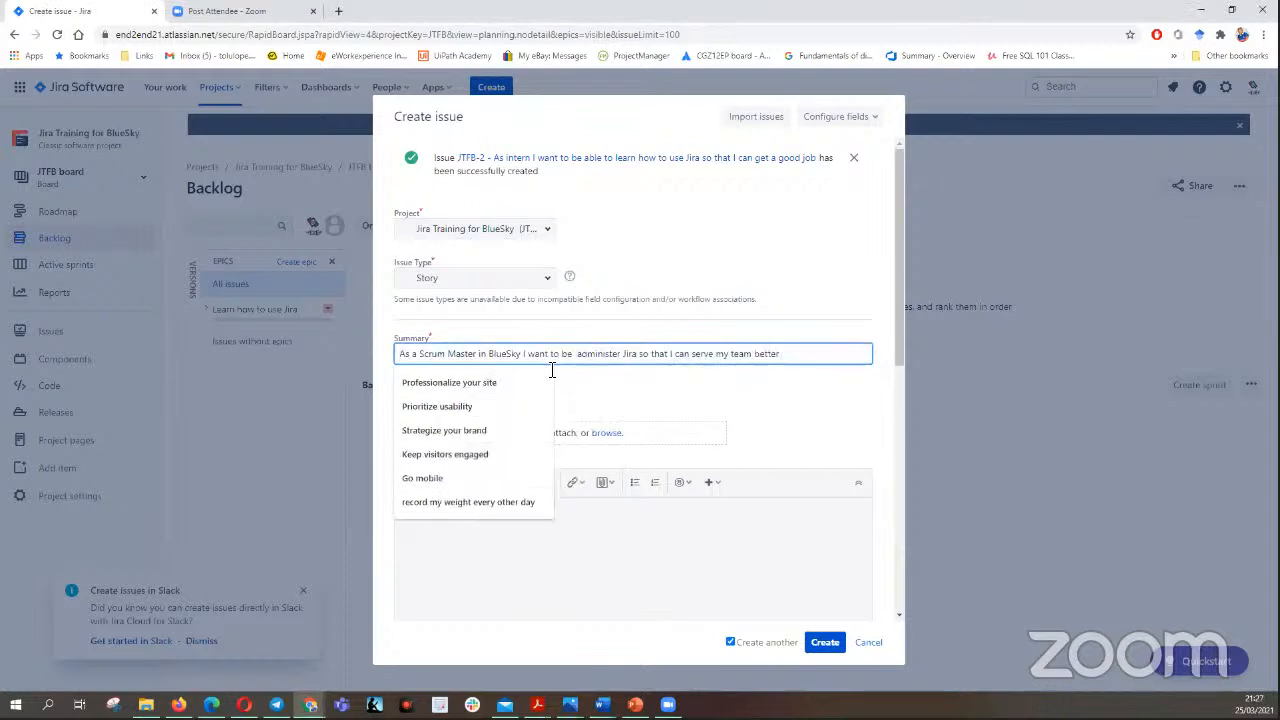
pyautogui.click(812, 422)
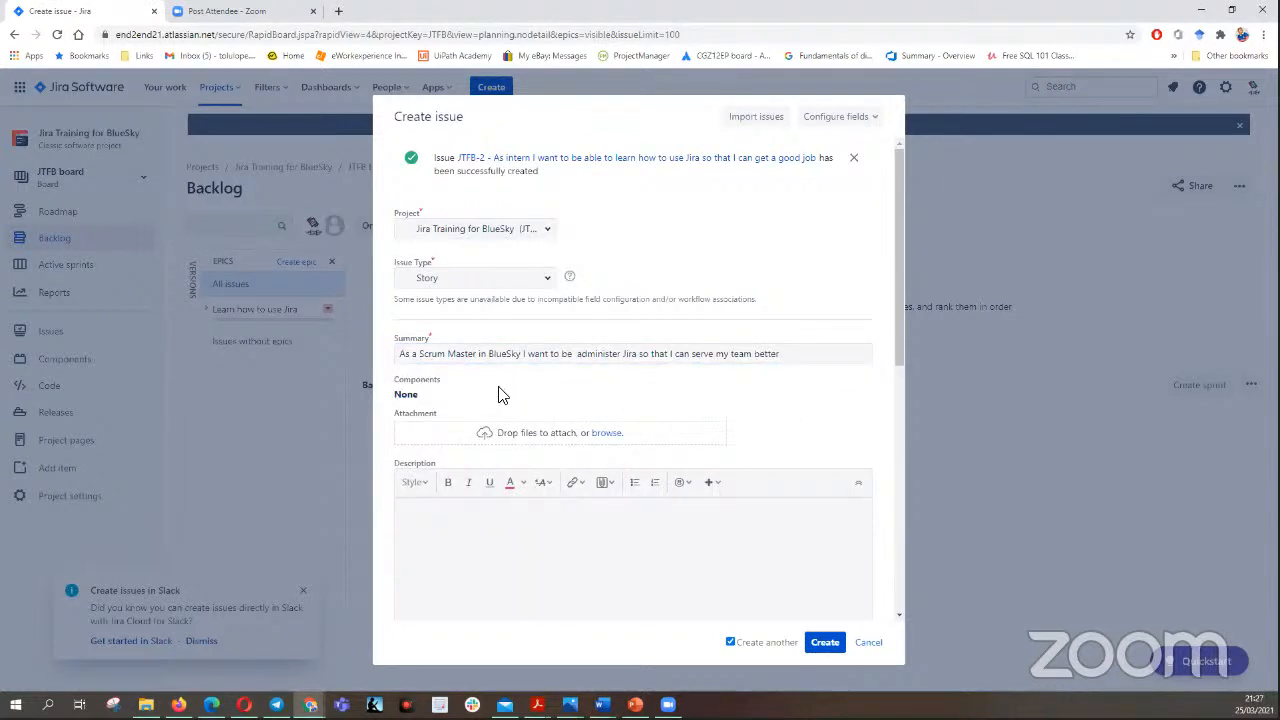
# - Remove the superfluous word "be" before "administer" in the Scrum Master story's summary
pyautogui.moveTo(898, 346); pyautogui.dragTo(921, 389)
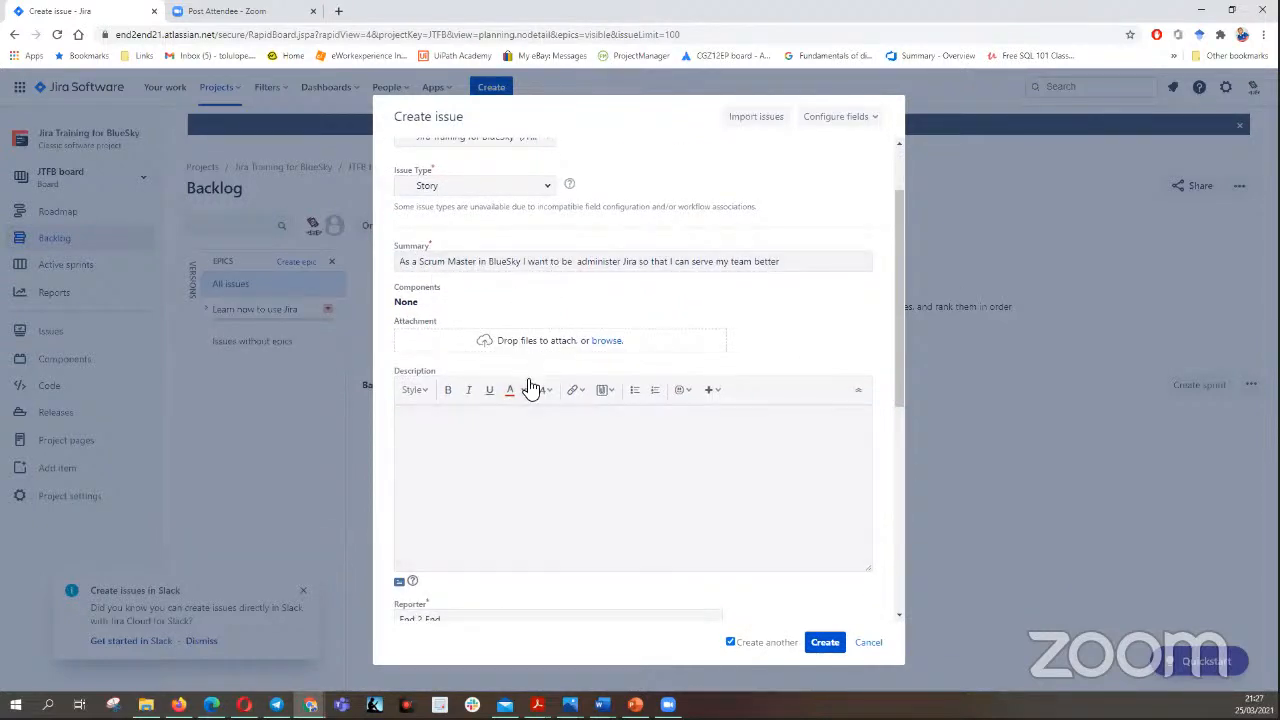
pyautogui.click(576, 264)
pyautogui.press('BackSpace')
pyautogui.press('BackSpace')
pyautogui.press('BackSpace')
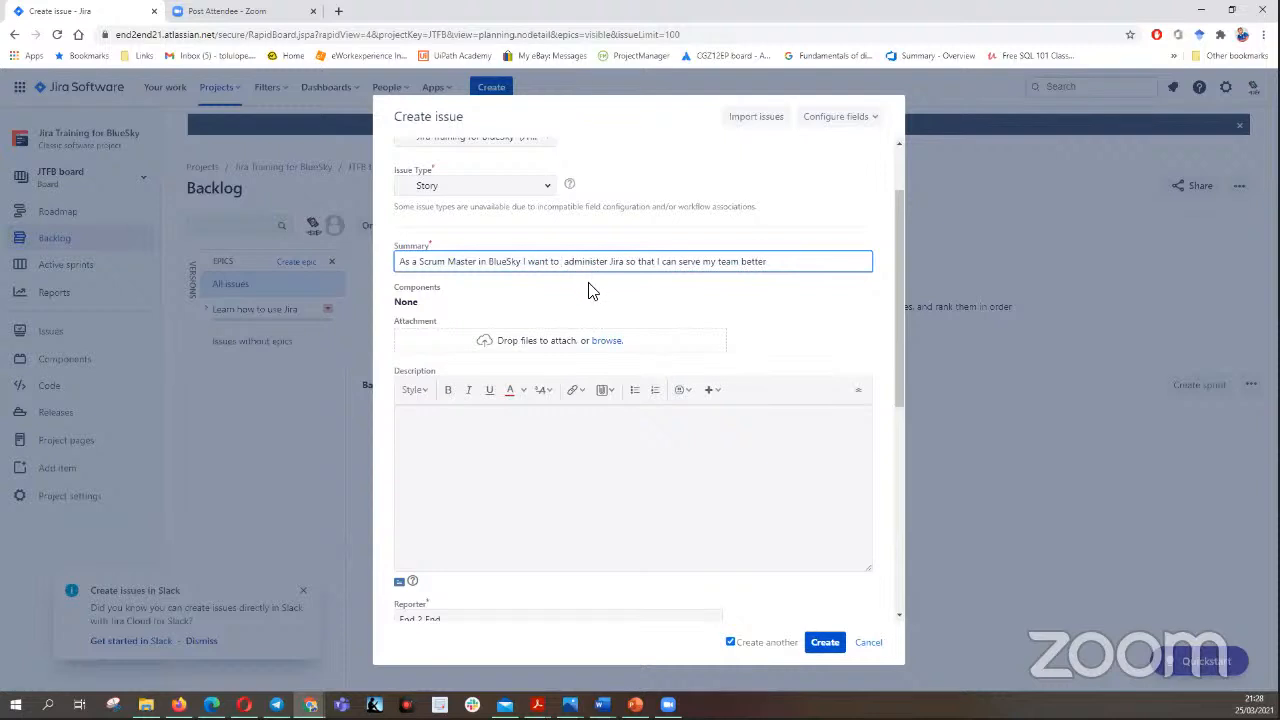
# - Fetch the acceptance criteria template with GIVEN, WHEN, AND and THEN lines from the Word document and paste it into the Scrum Master story's description
pyautogui.click(528, 448)
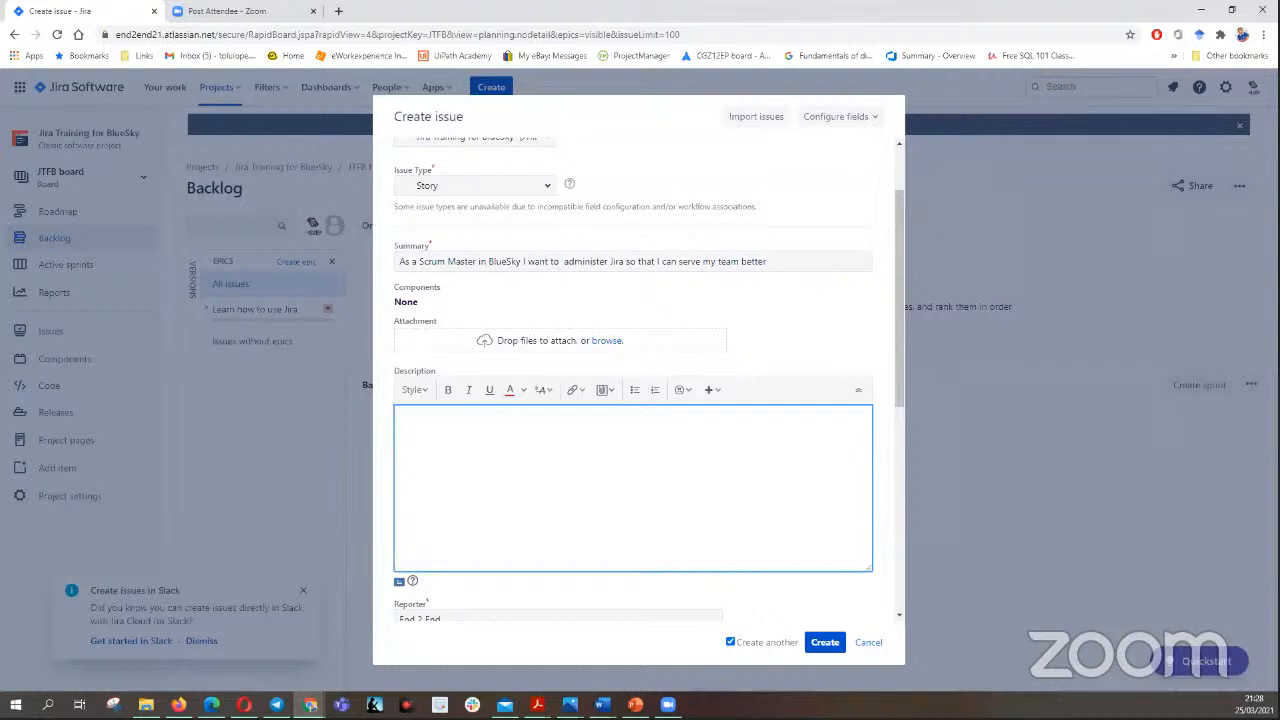
pyautogui.hotkey('alt', 'Tab')
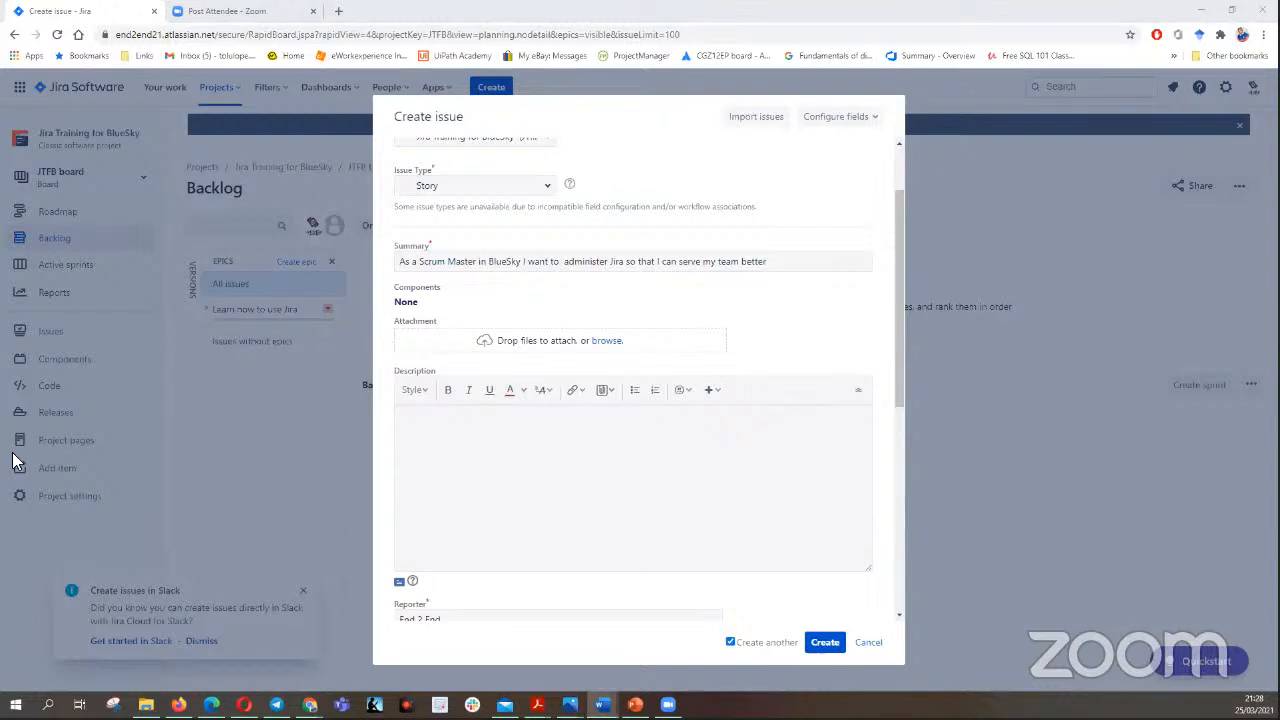
pyautogui.click(426, 446)
pyautogui.rightClick(418, 430)
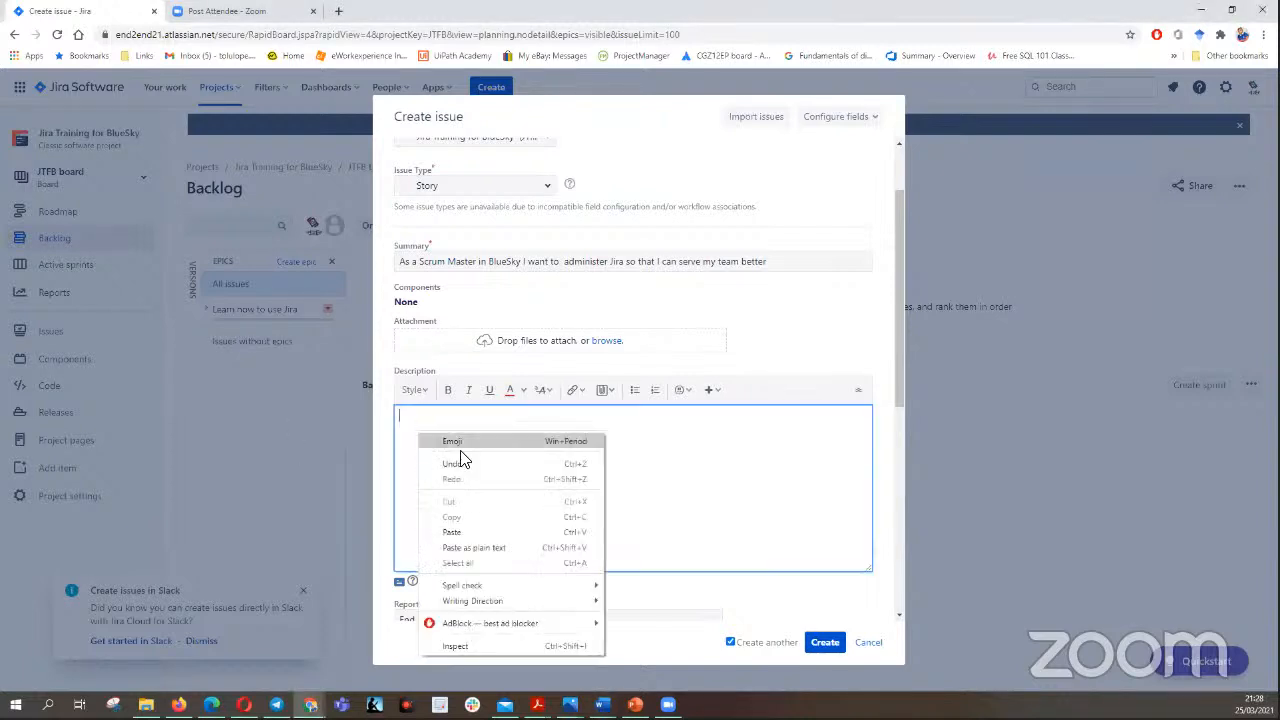
pyautogui.click(486, 533)
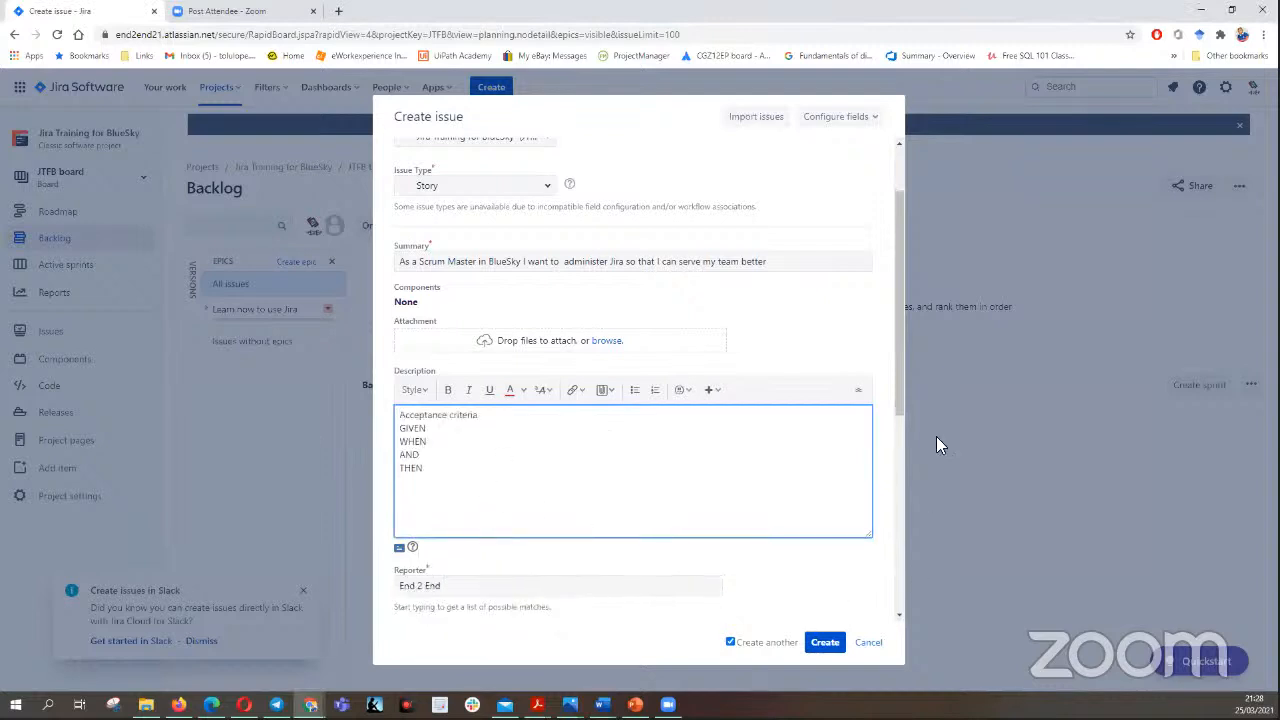
# - Set the Scrum Master story's priority to Medium and create it under the epic "Learn how to use Jira"
pyautogui.scroll(-3, 514, 429)
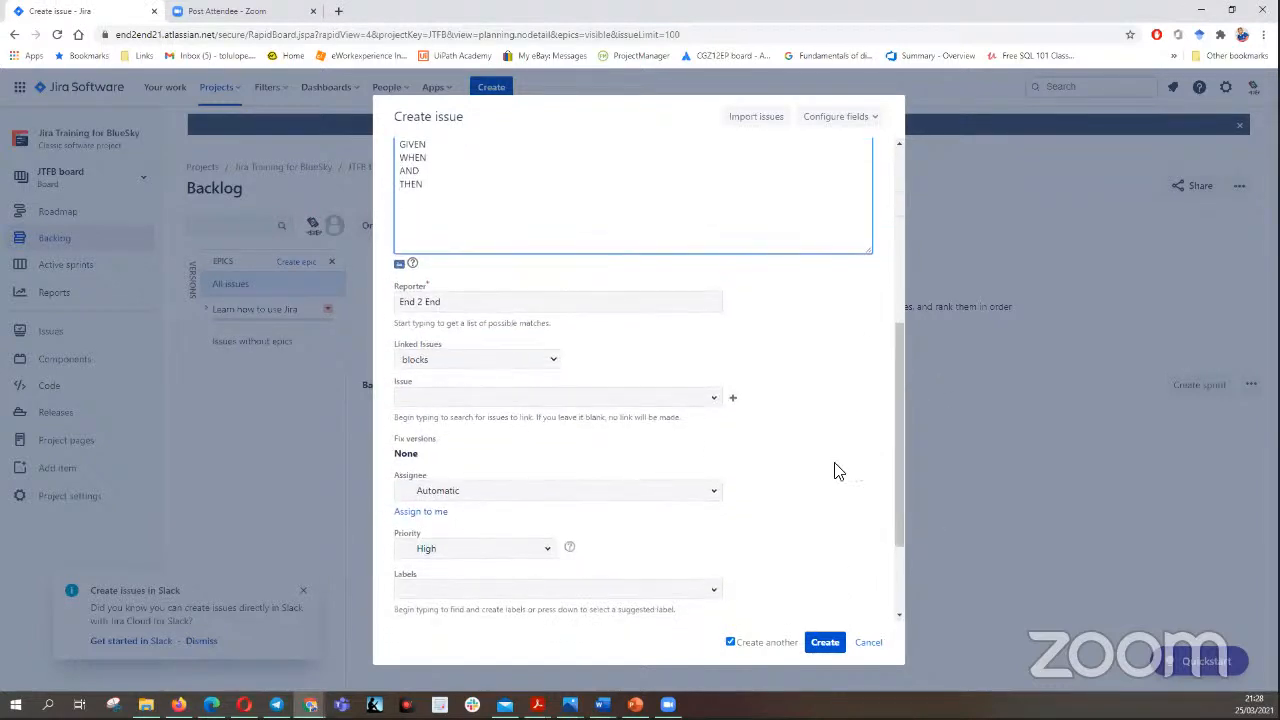
pyautogui.moveTo(900, 444); pyautogui.dragTo(903, 489)
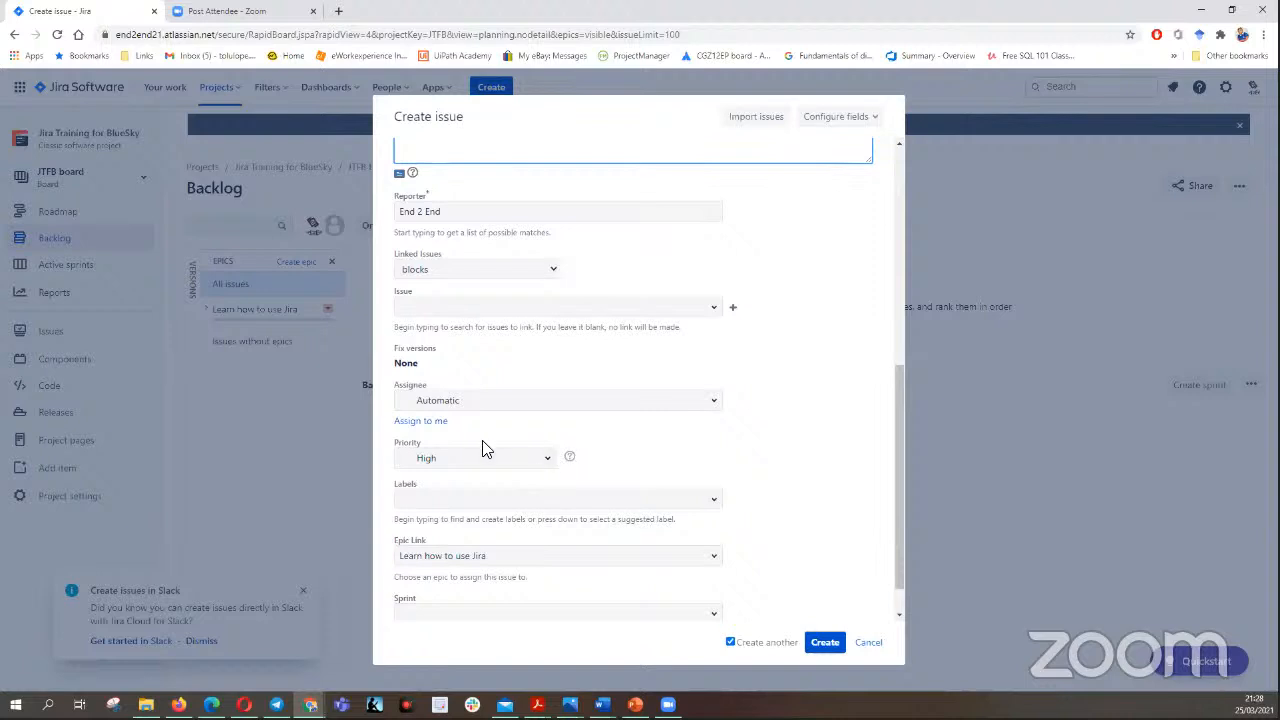
pyautogui.click(546, 462)
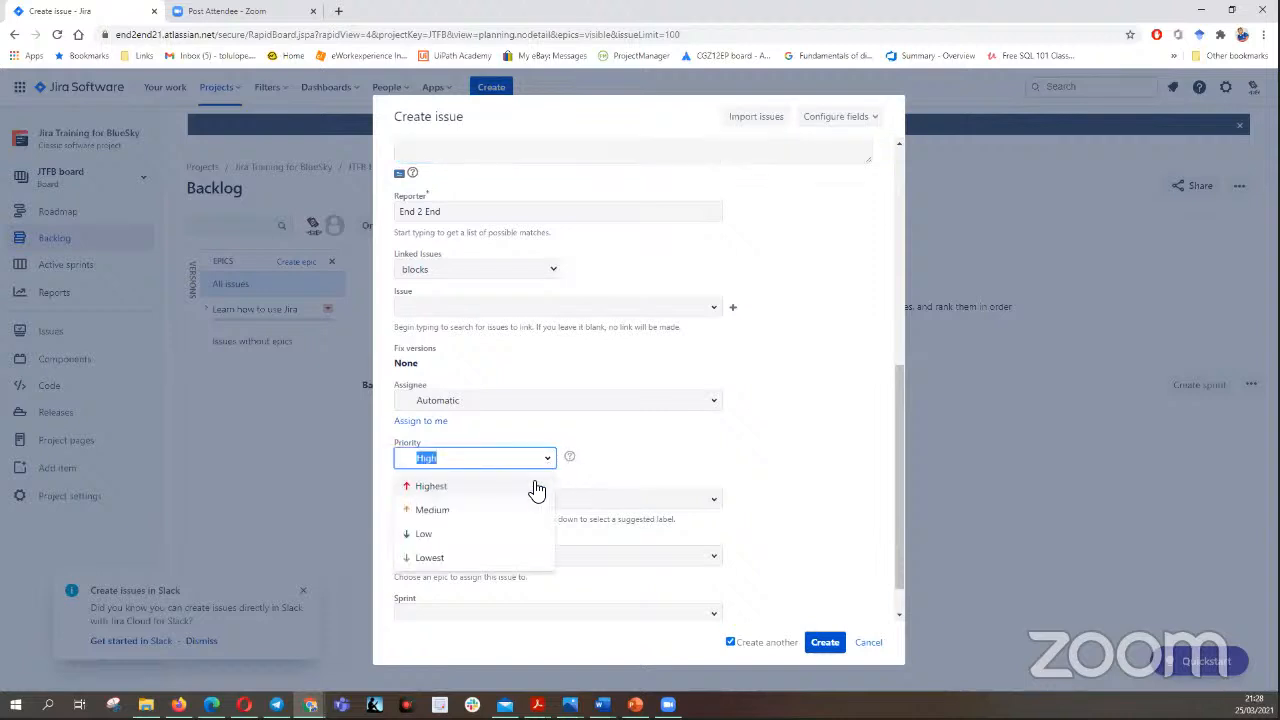
pyautogui.click(471, 511)
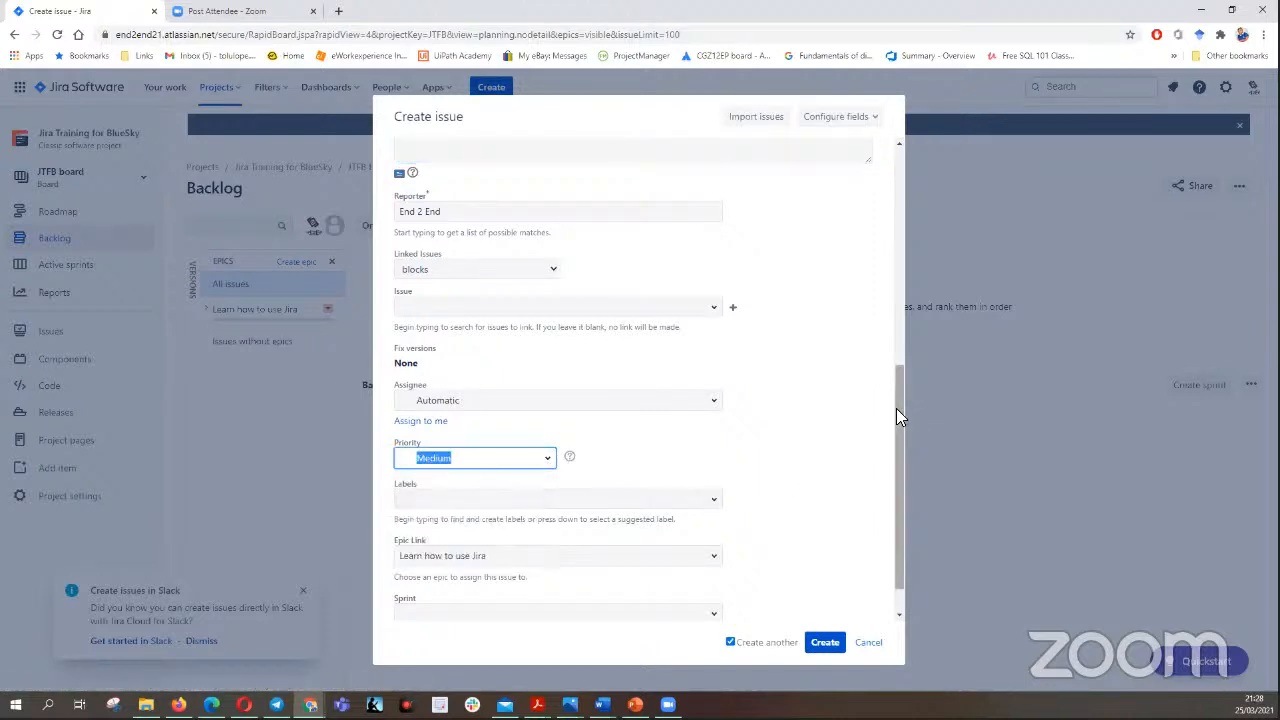
pyautogui.moveTo(896, 408); pyautogui.dragTo(902, 458)
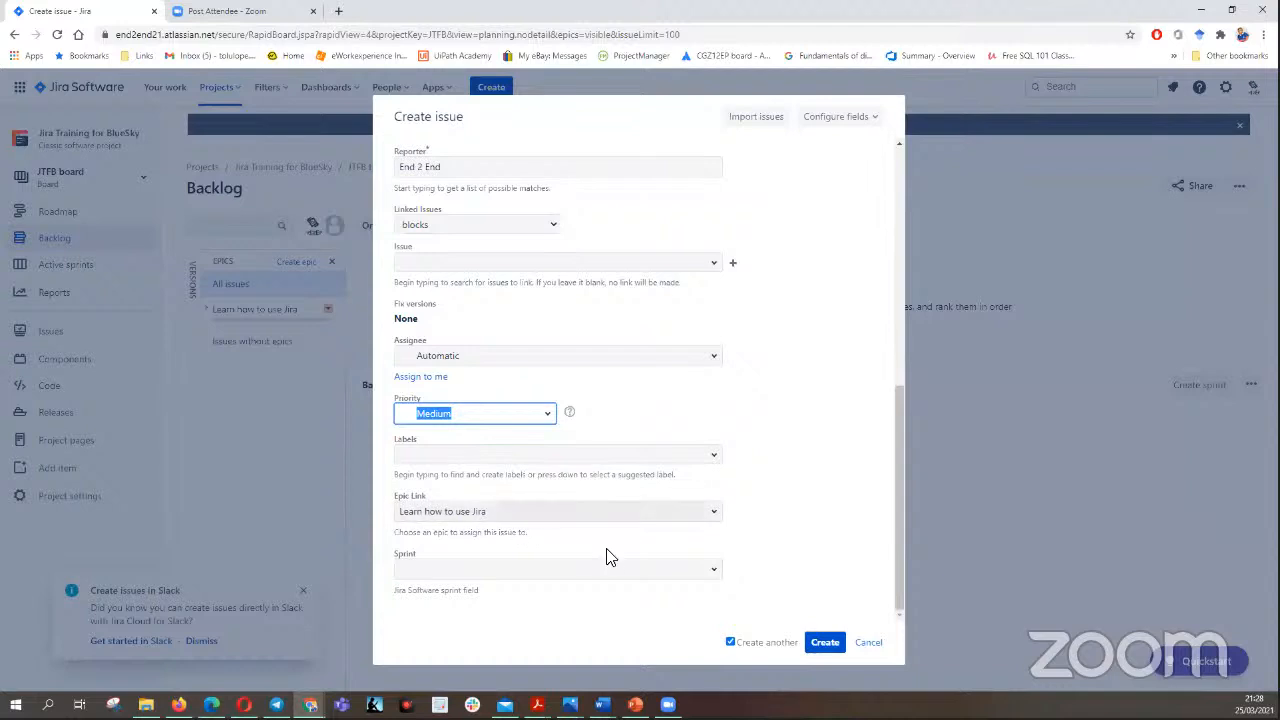
pyautogui.click(826, 645)
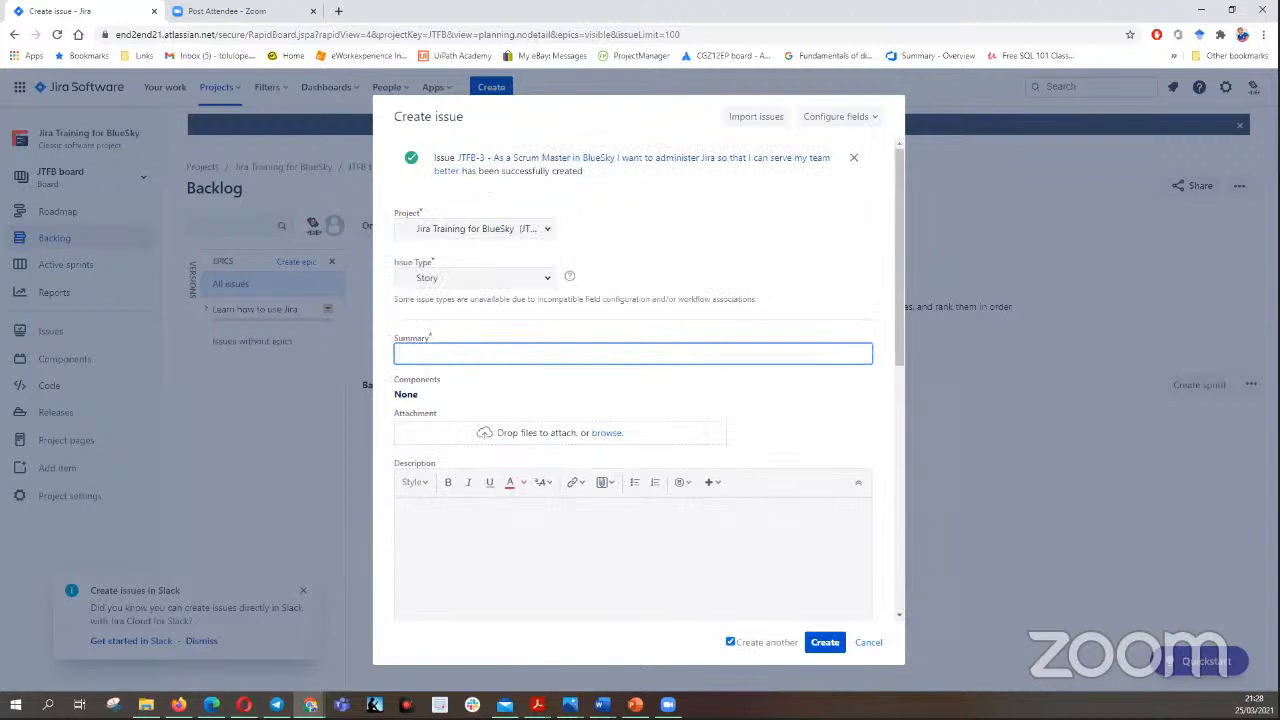
# - Paste the Word document's story "As a Scrum Master Mentor I want to be versatile in the use of Jira so that I can coach interns." as summary
pyautogui.hotkey('alt', 'Tab')
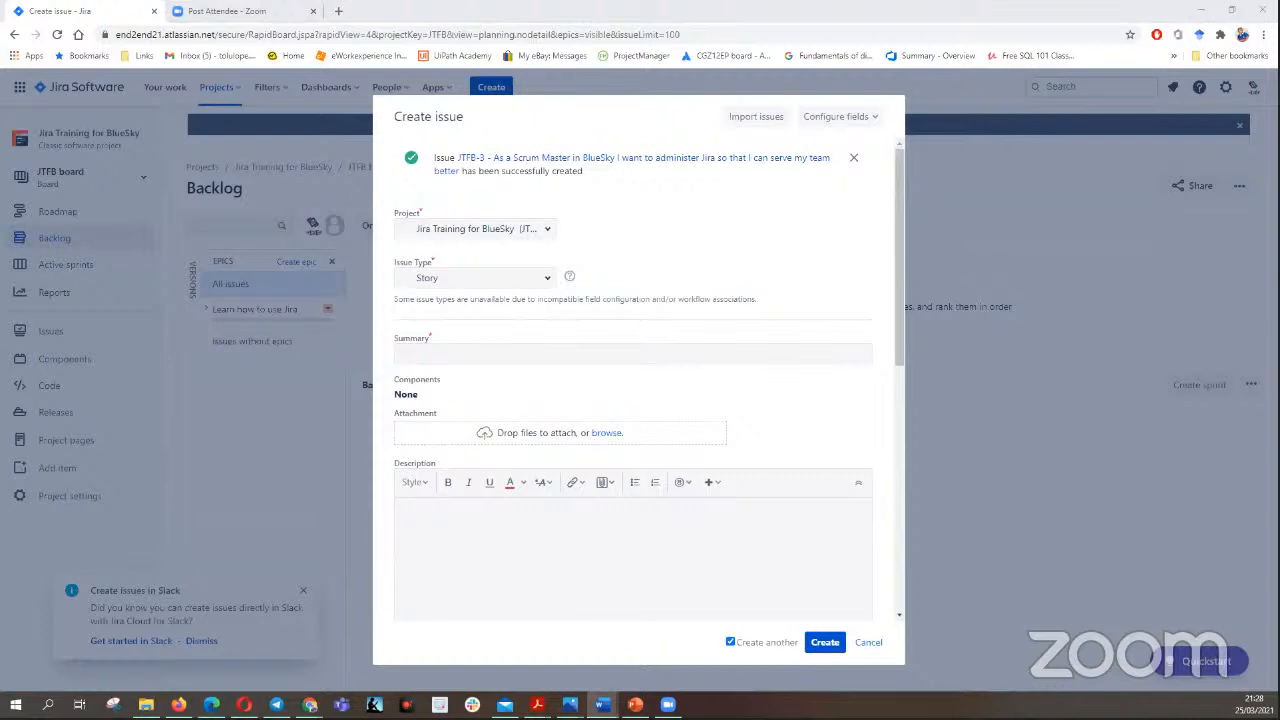
pyautogui.click(477, 354)
pyautogui.rightClick(473, 356)
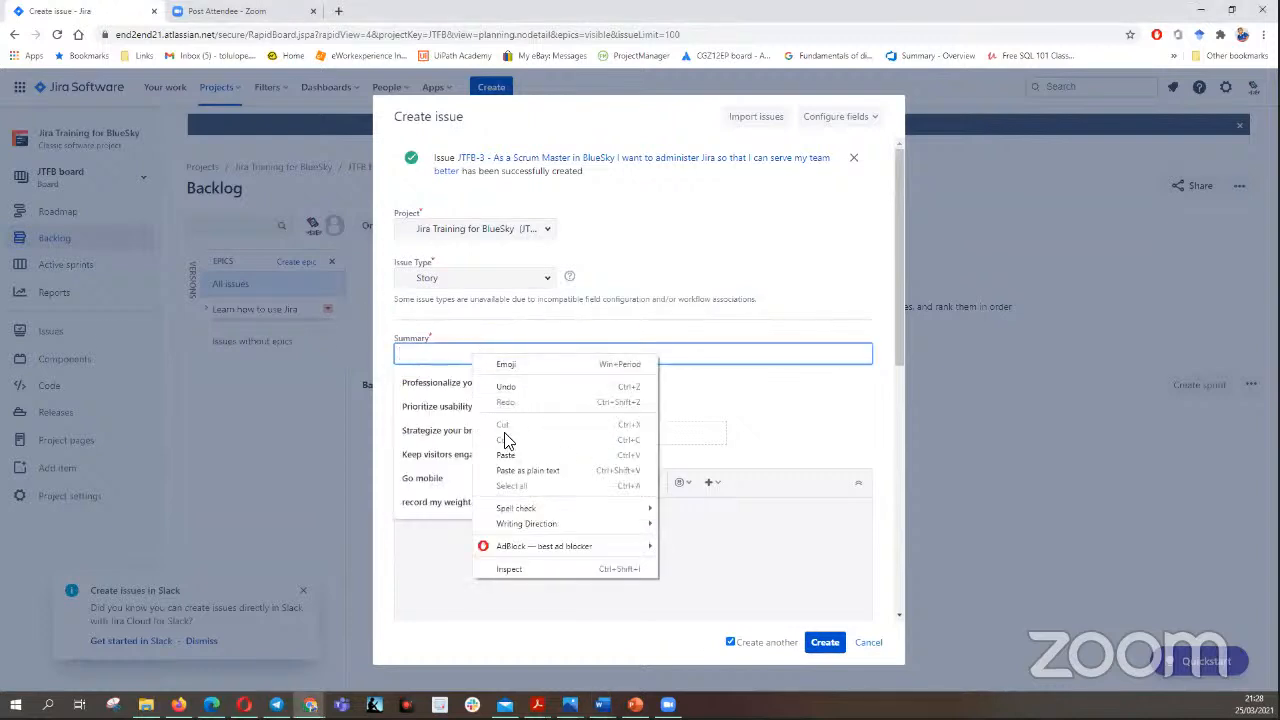
pyautogui.click(506, 455)
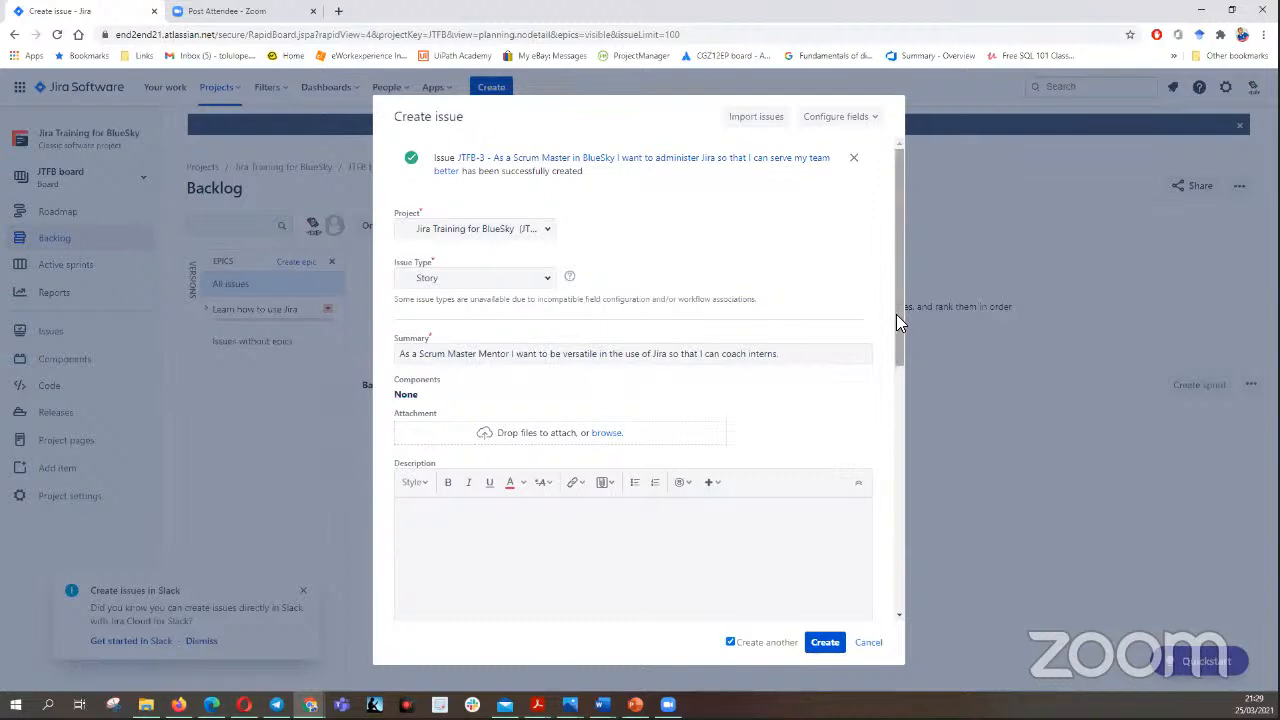
# - Fetch the acceptance criteria with GIVEN, WHEN, four AND lines and THEN from the Word document and paste them into the mentor story's description
pyautogui.moveTo(896, 314); pyautogui.dragTo(893, 364)
pyautogui.click(434, 462)
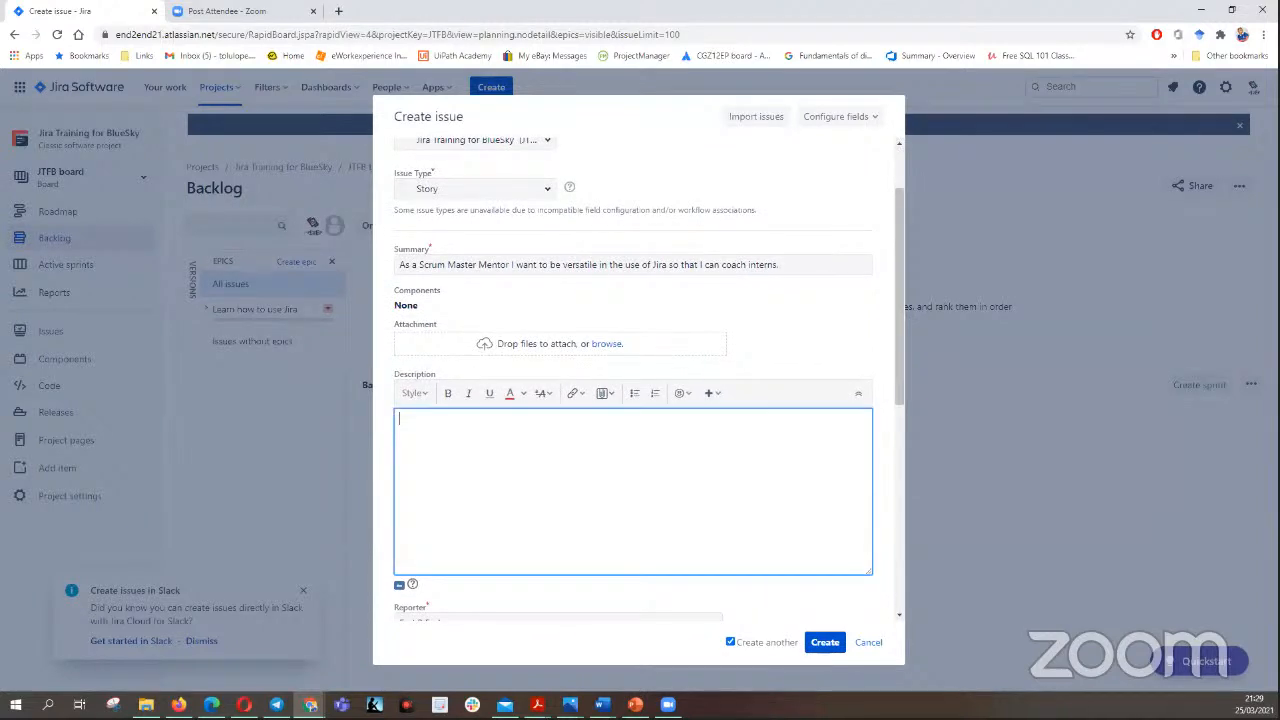
pyautogui.hotkey('alt', 'Tab')
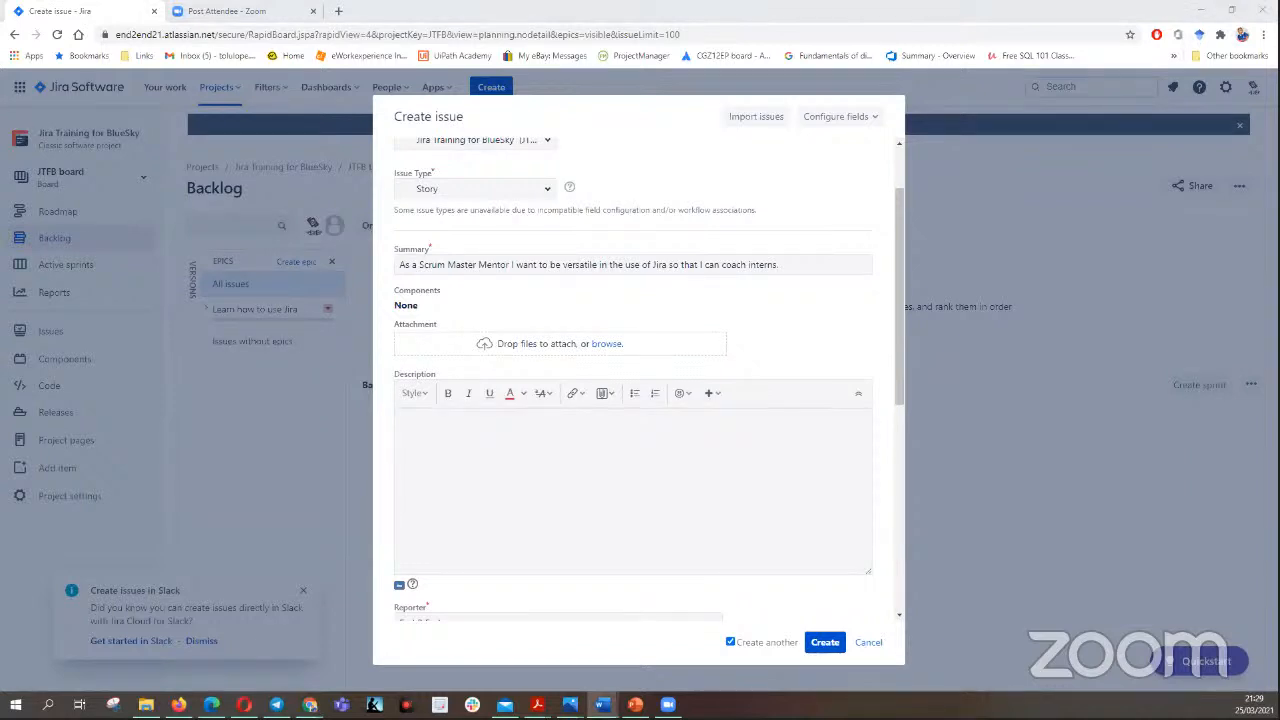
pyautogui.click(435, 435)
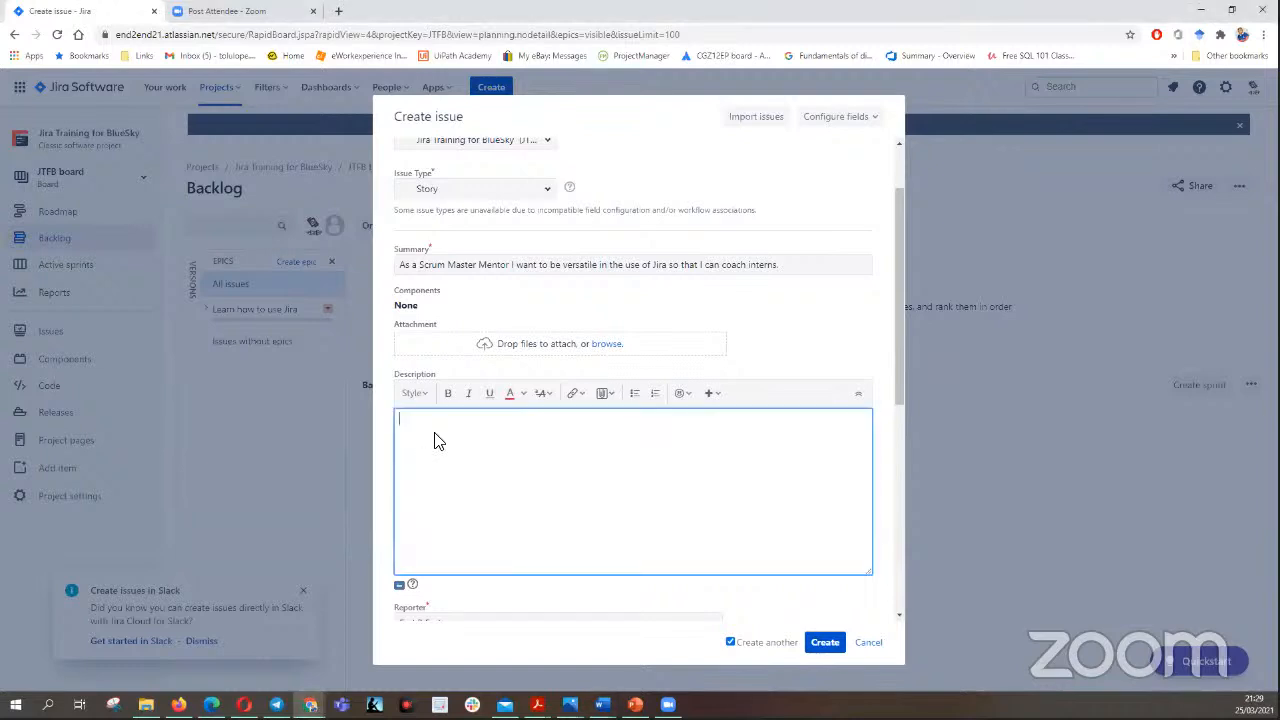
pyautogui.rightClick(435, 436)
pyautogui.write('GIVEN WHEN AND AND AND AND THEN')
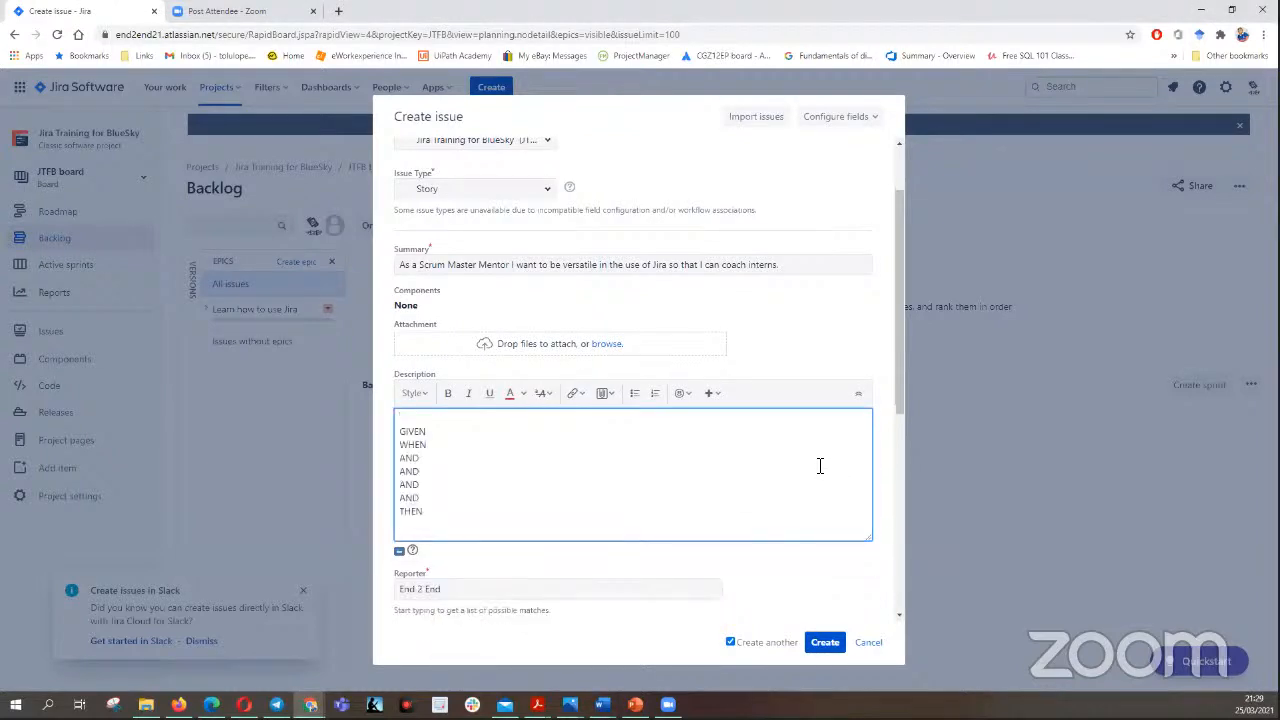
# - Create the Scrum Master Mentor story with Medium priority and the epic link "Learn how to use Jira"
pyautogui.moveTo(902, 392); pyautogui.dragTo(940, 544)
pyautogui.scroll(-3, 686, 583)
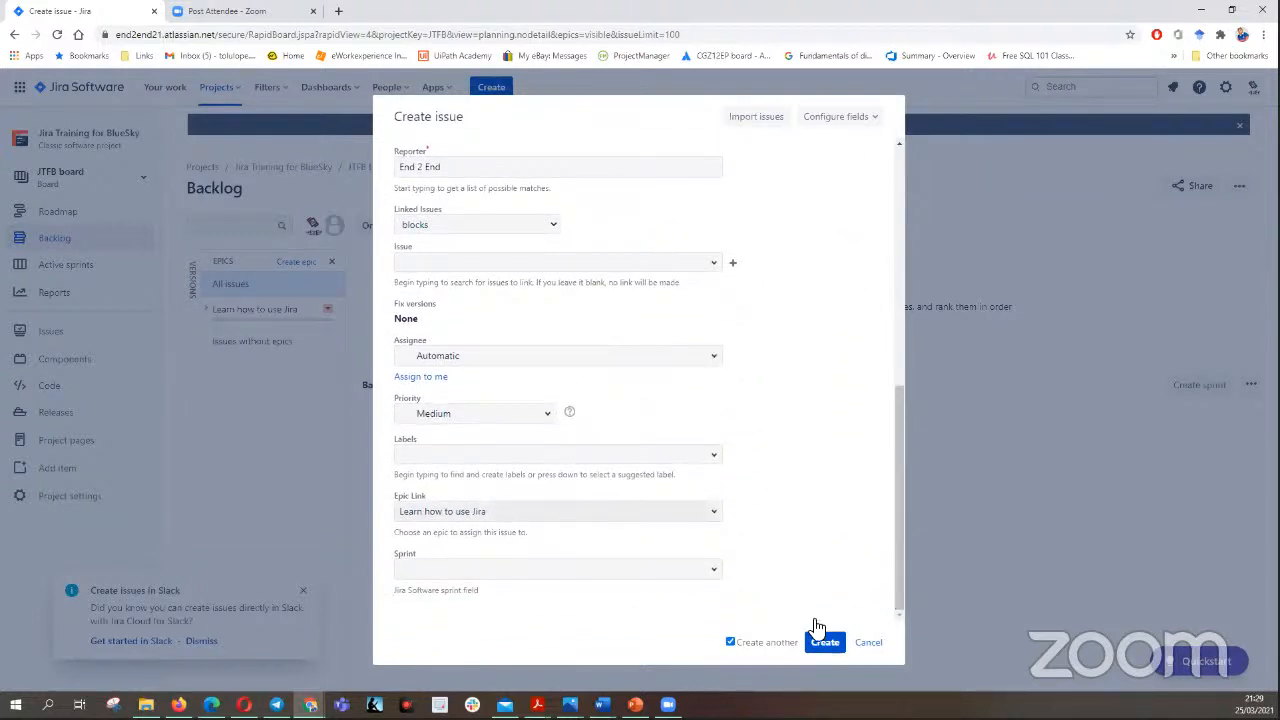
pyautogui.click(822, 643)
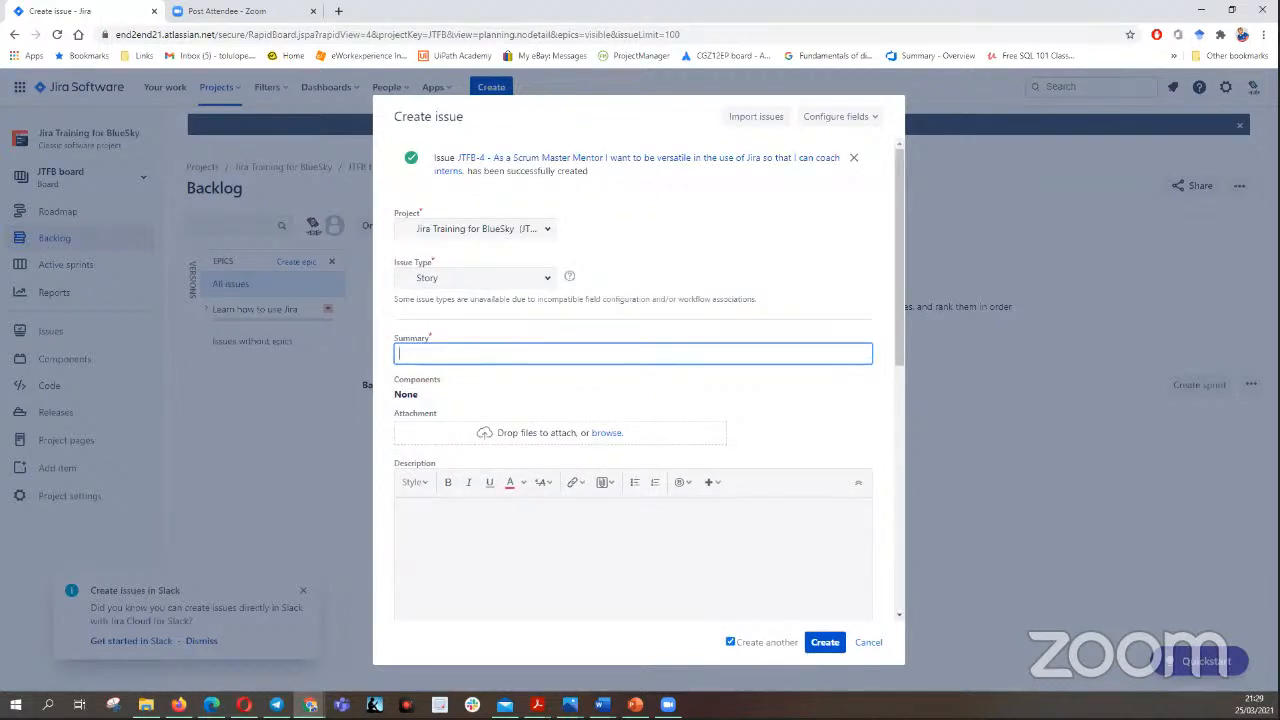
# - Fetch the Agile team QA's user story, about learning Jira to work on any assigned issue, from the Word document and paste it as summary
pyautogui.hotkey('alt', 'Tab')
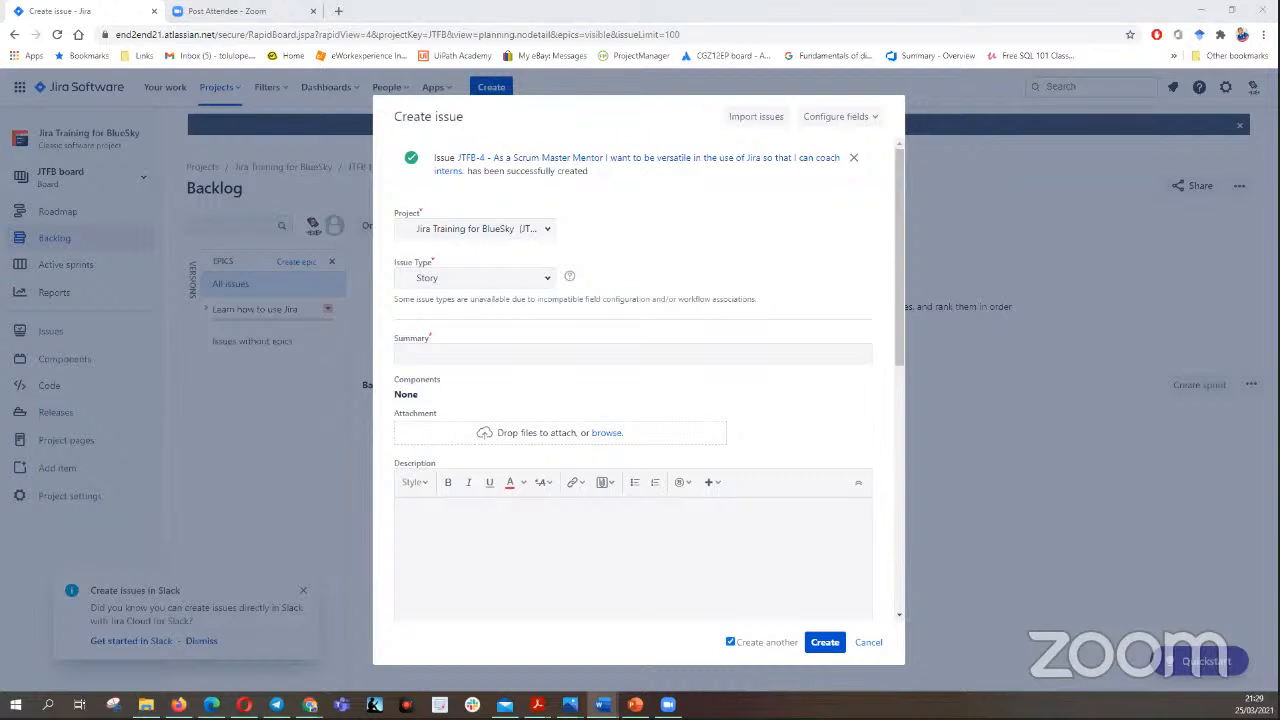
pyautogui.click(477, 357)
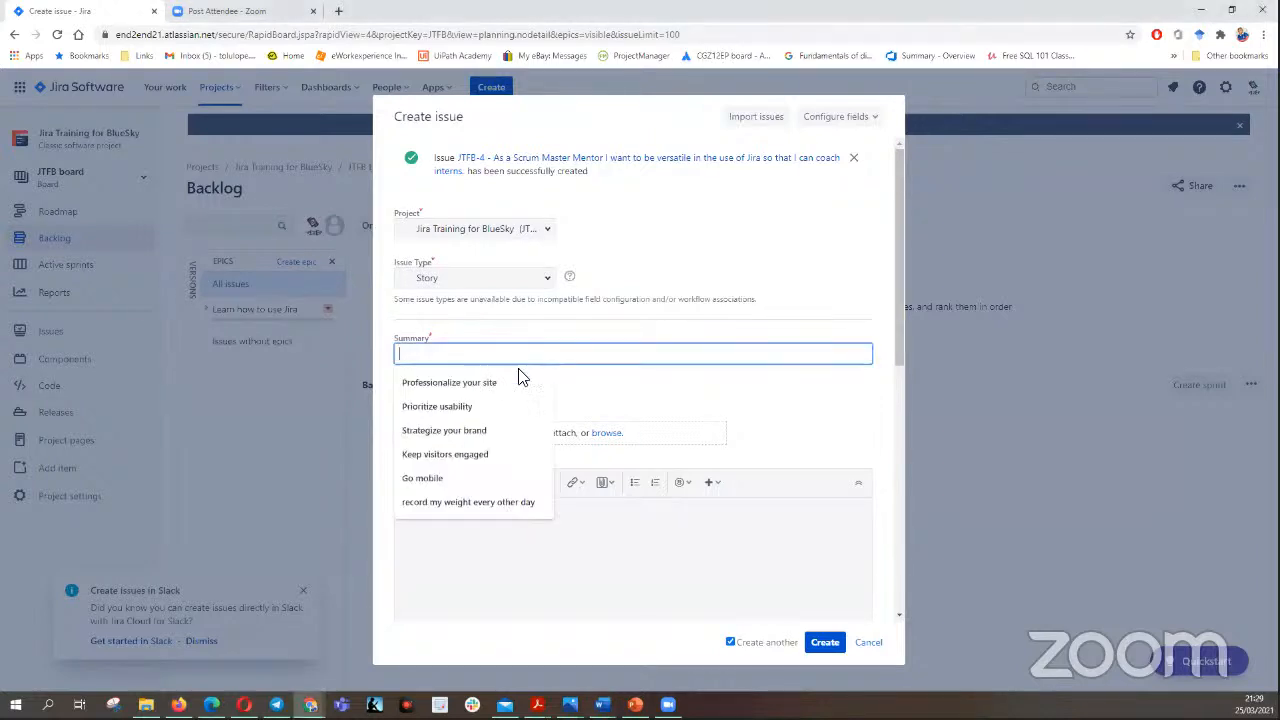
pyautogui.rightClick(478, 355)
pyautogui.click(530, 456)
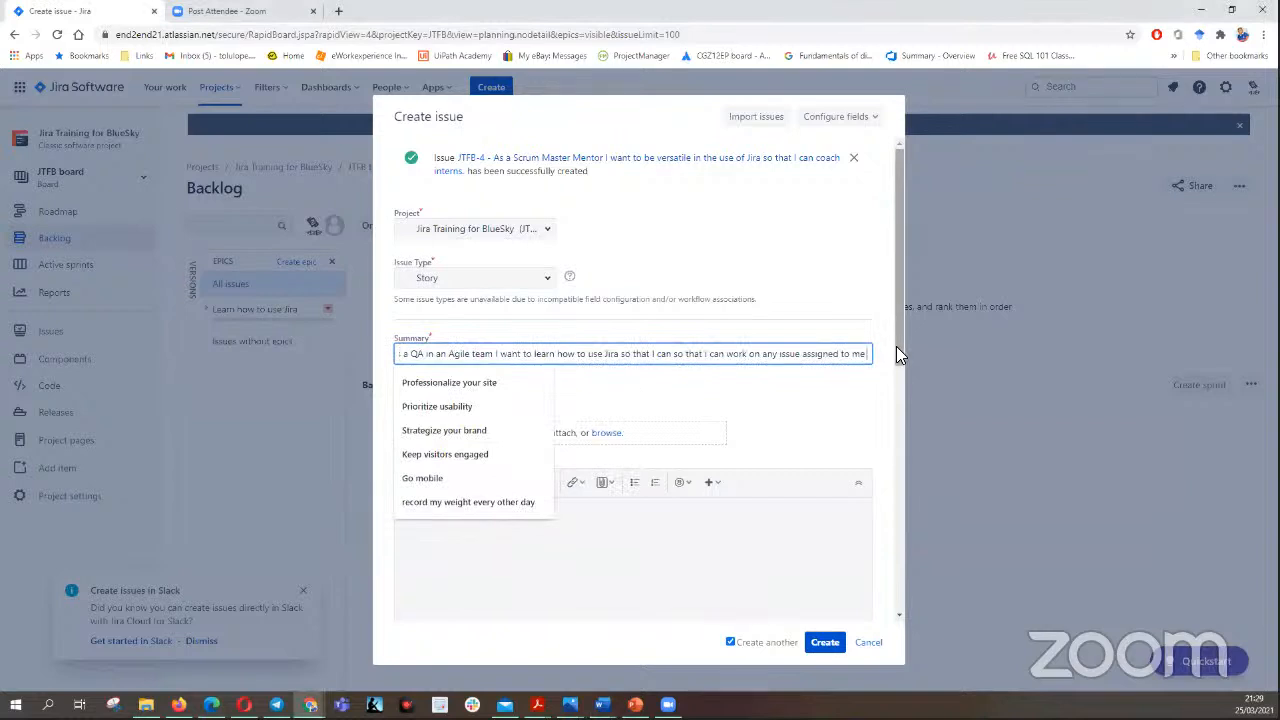
# - Remove the duplicated "so that I can" wording after "Jira" in the QA story's summary
pyautogui.click(836, 423)
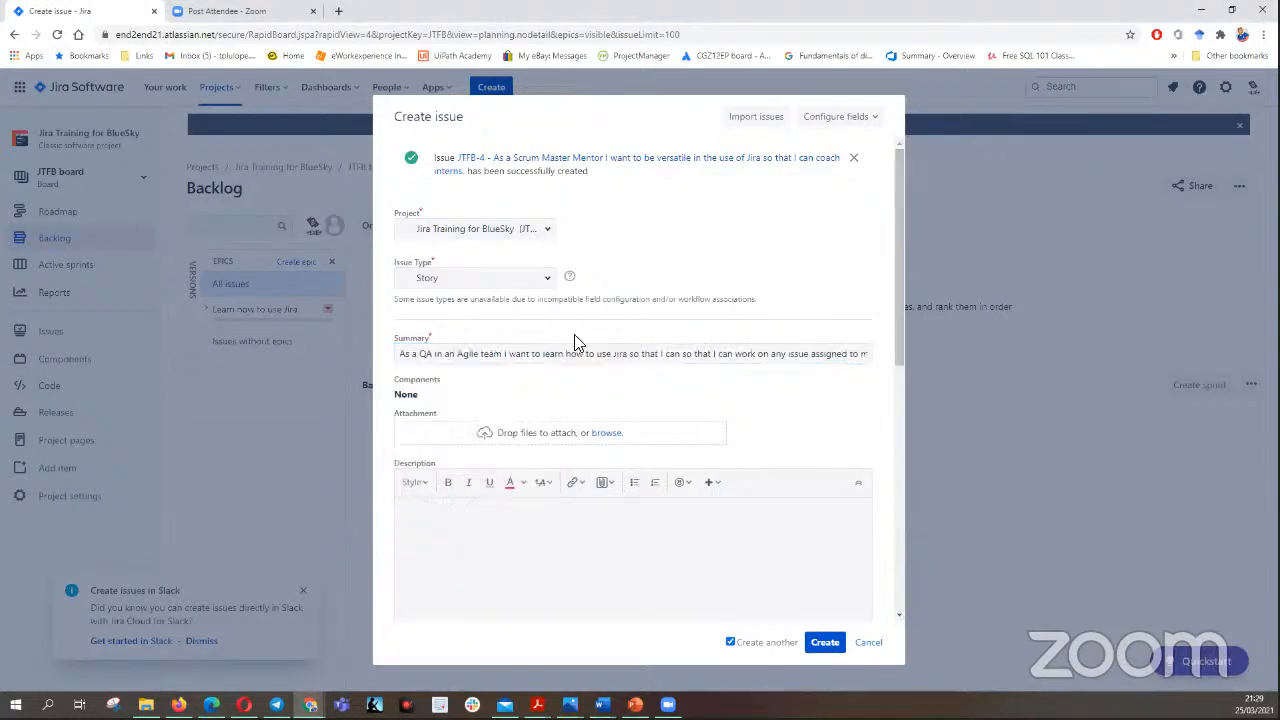
pyautogui.click(692, 356)
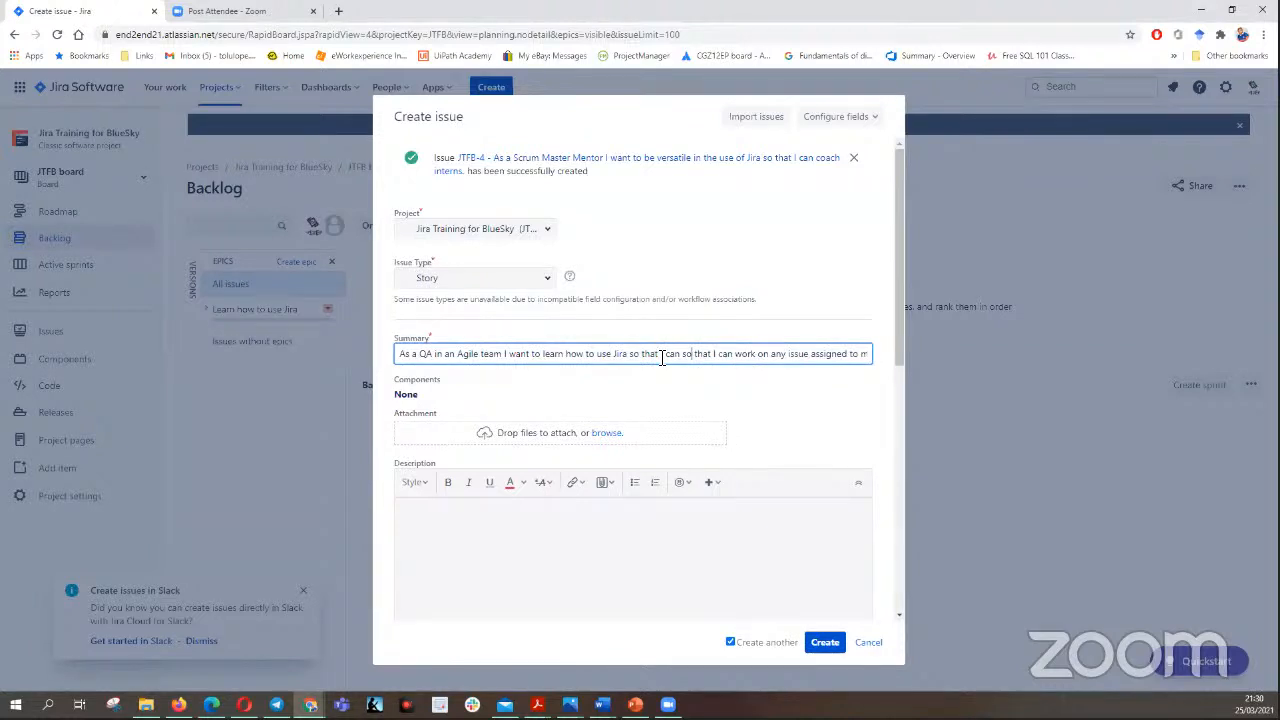
pyautogui.press('Delete')
pyautogui.press('Delete')
pyautogui.press('Delete')
pyautogui.press('Delete')
pyautogui.press('Delete')
pyautogui.press('Delete')
pyautogui.press('Delete')
pyautogui.press('Delete')
pyautogui.press('Delete')
pyautogui.press('Delete')
pyautogui.press('Delete')
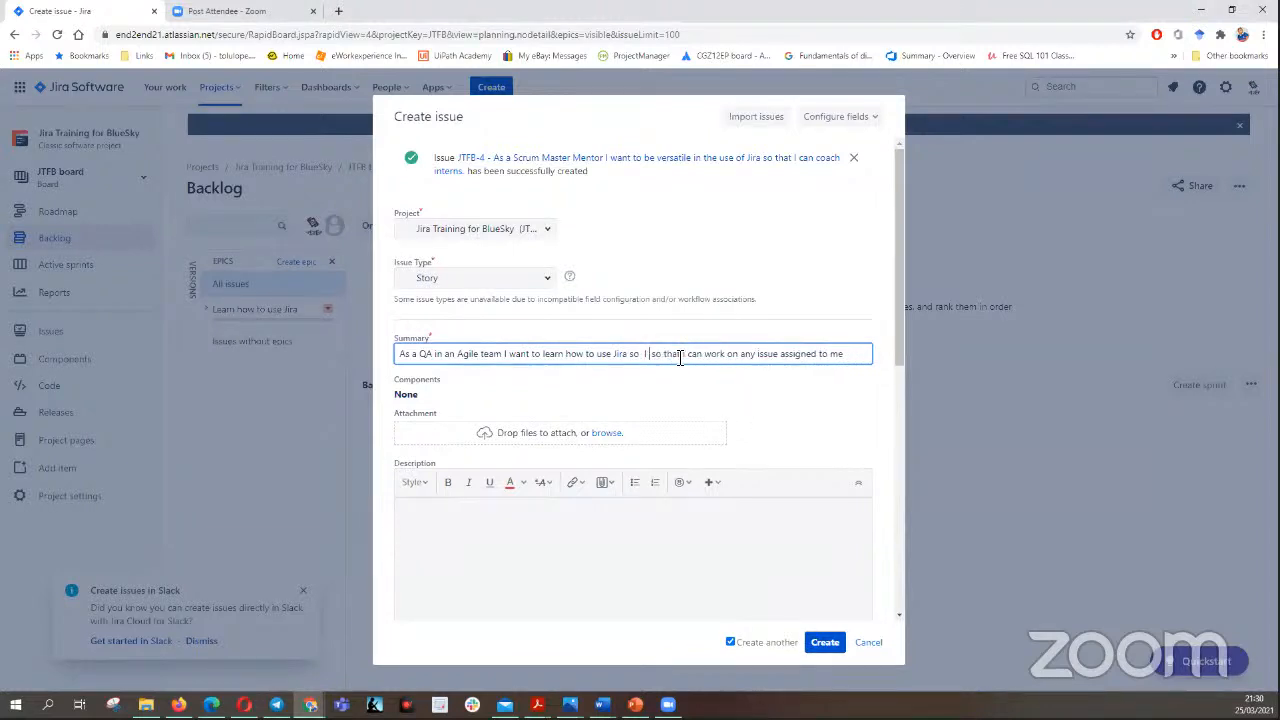
pyautogui.press('BackSpace')
pyautogui.press('BackSpace')
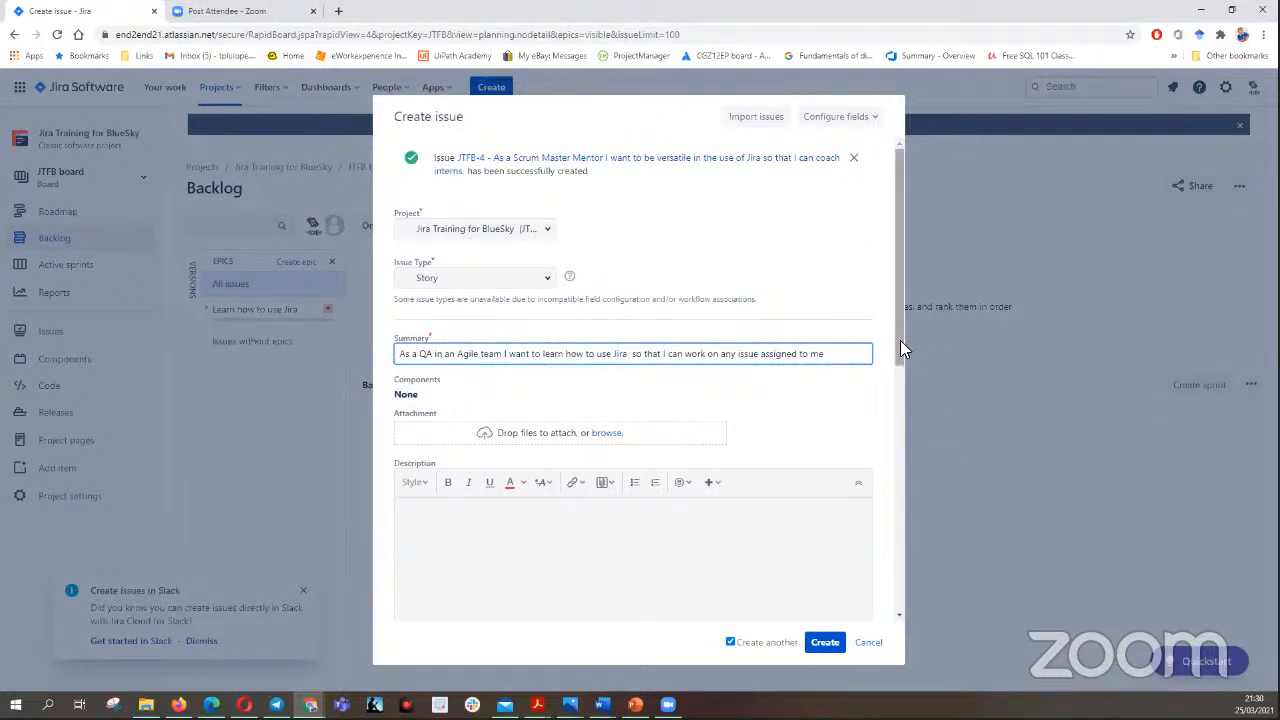
# - Fetch the acceptance criteria with GIVEN, WHEN, AND and THEN lines from the Word document and paste them into the QA story's description
pyautogui.moveTo(900, 340); pyautogui.dragTo(902, 416)
pyautogui.click(476, 350)
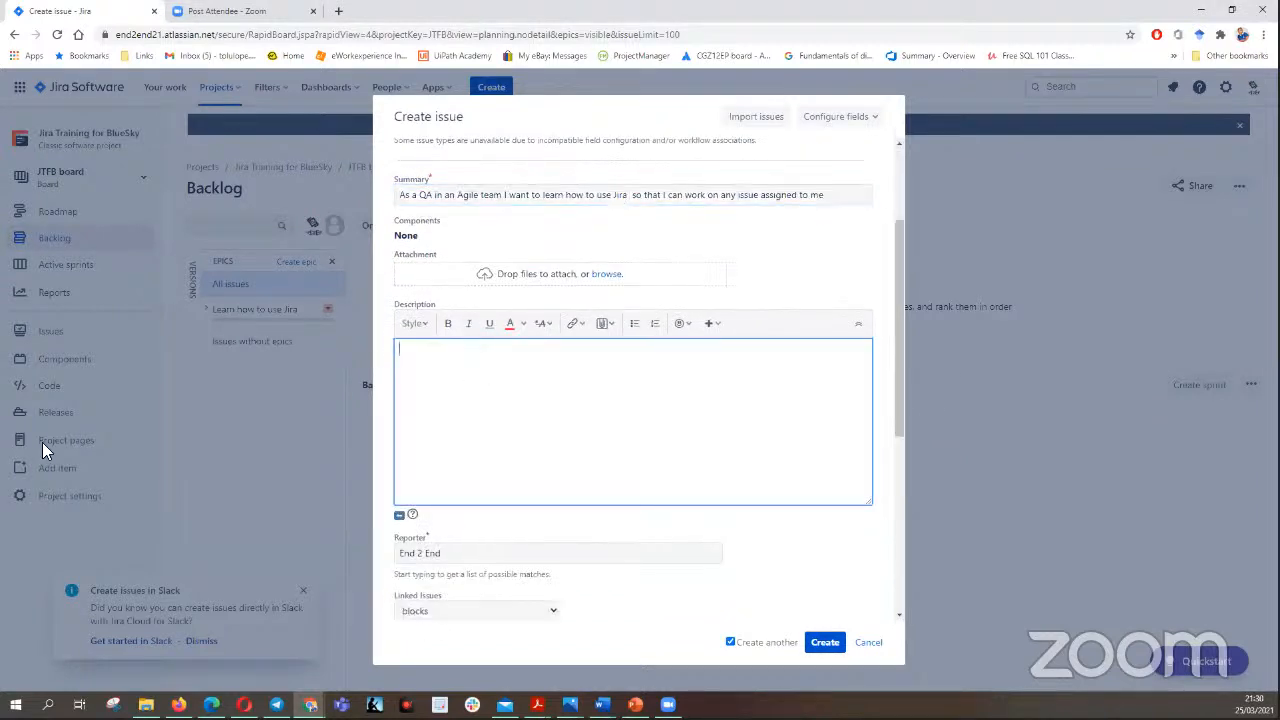
pyautogui.hotkey('alt', 'Tab')
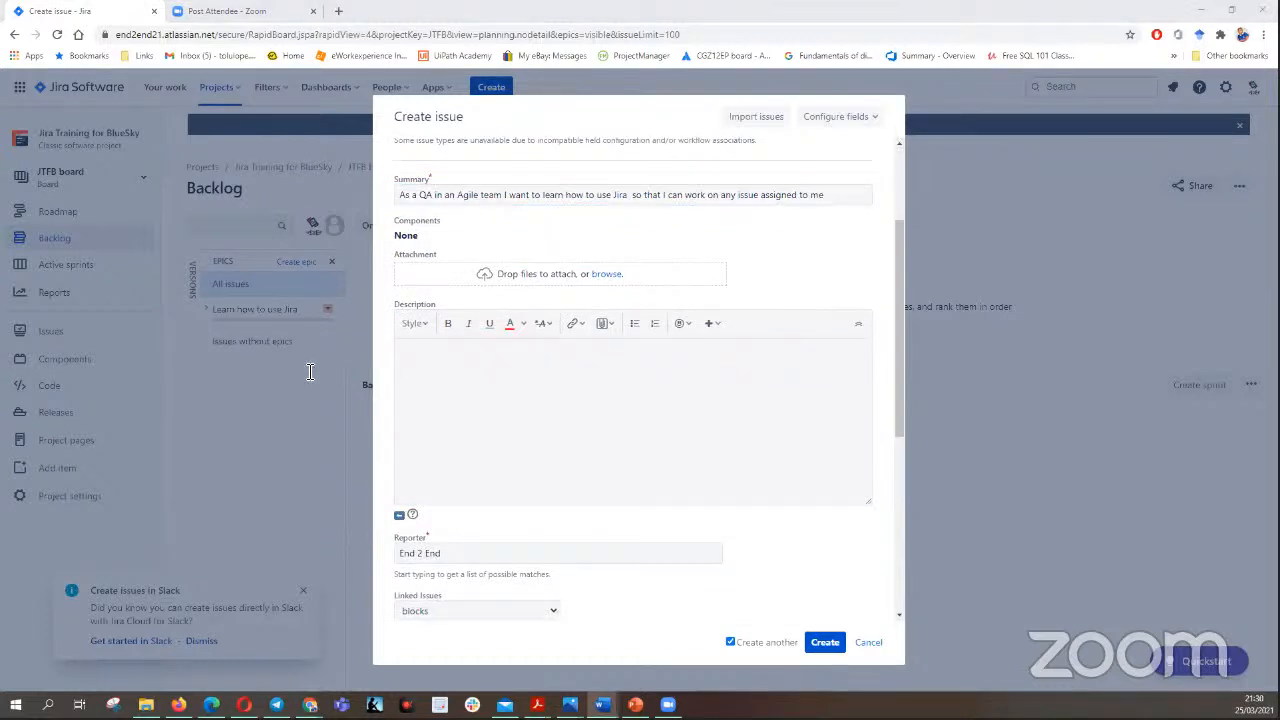
pyautogui.click(434, 363)
pyautogui.rightClick(432, 363)
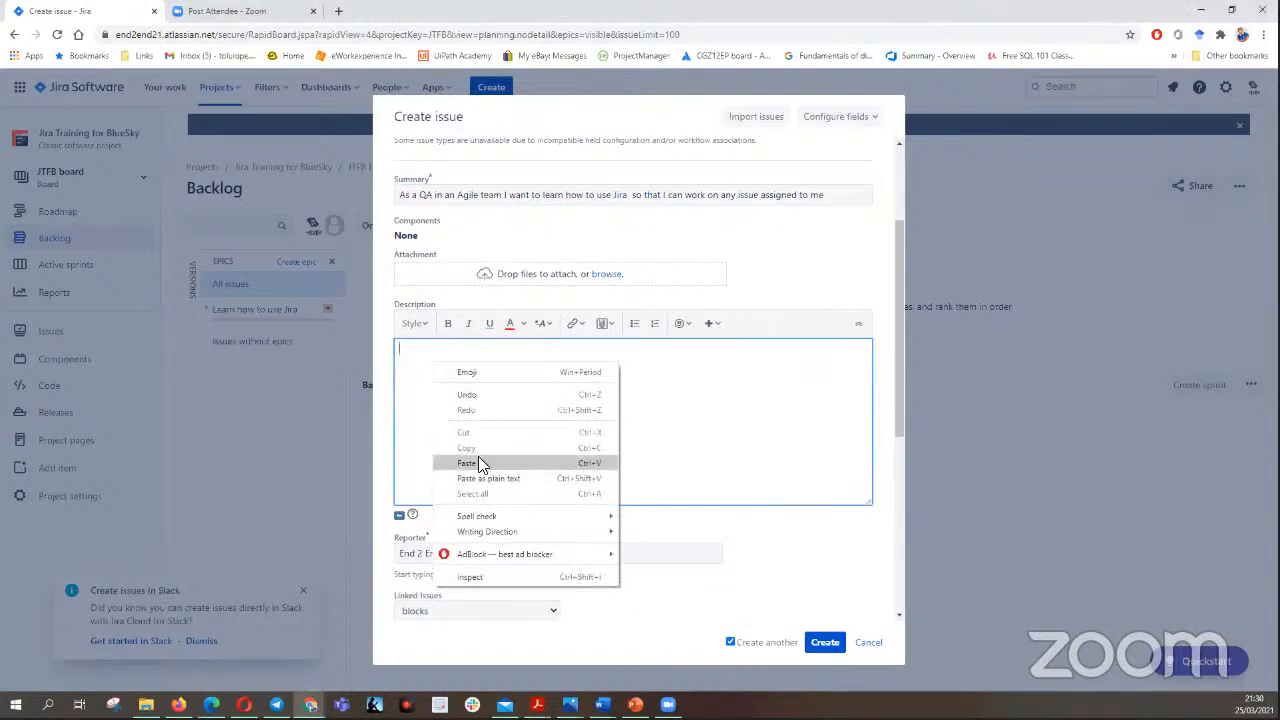
pyautogui.click(478, 462)
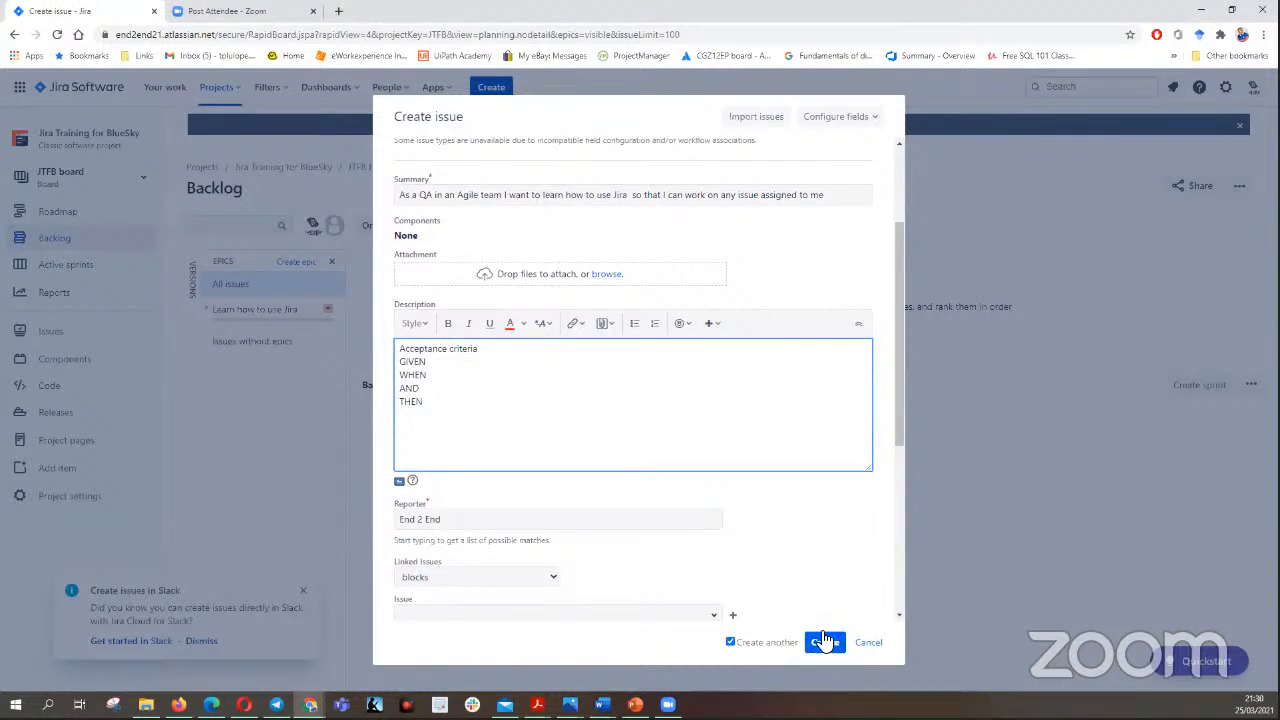
# - Set the QA story's priority to High and create the story
pyautogui.moveTo(898, 428); pyautogui.dragTo(922, 560)
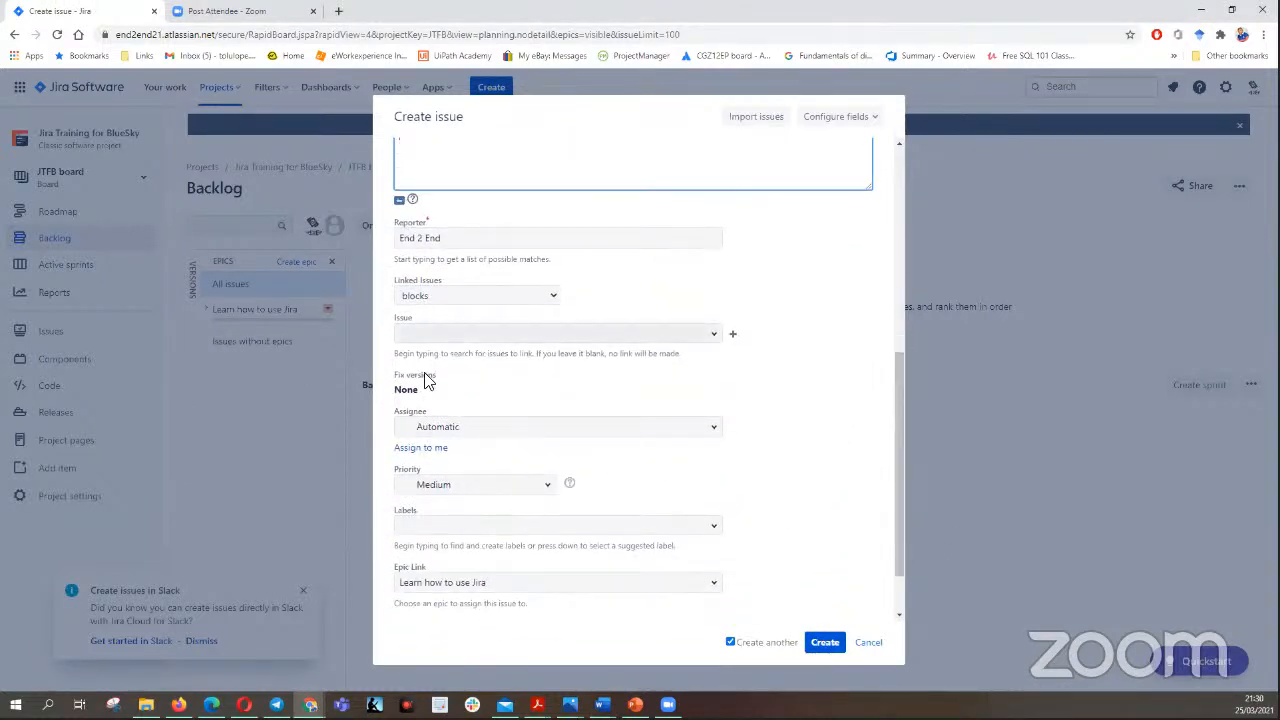
pyautogui.click(550, 487)
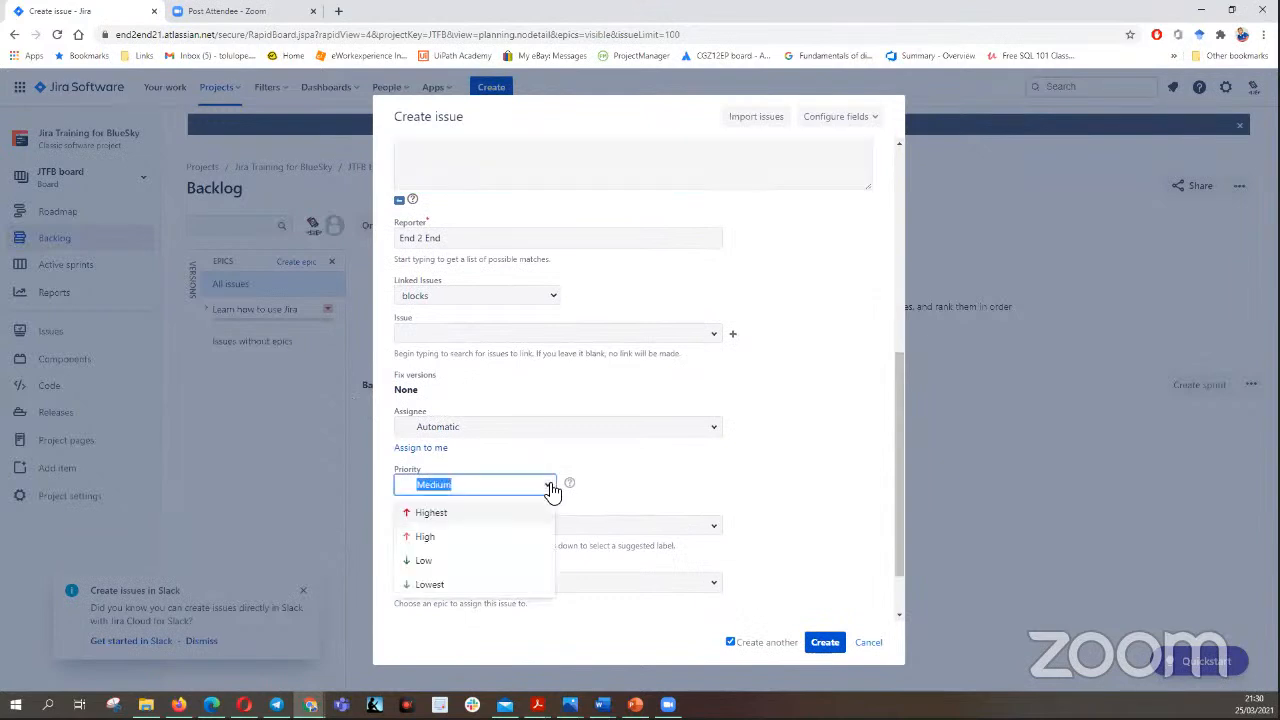
pyautogui.click(457, 537)
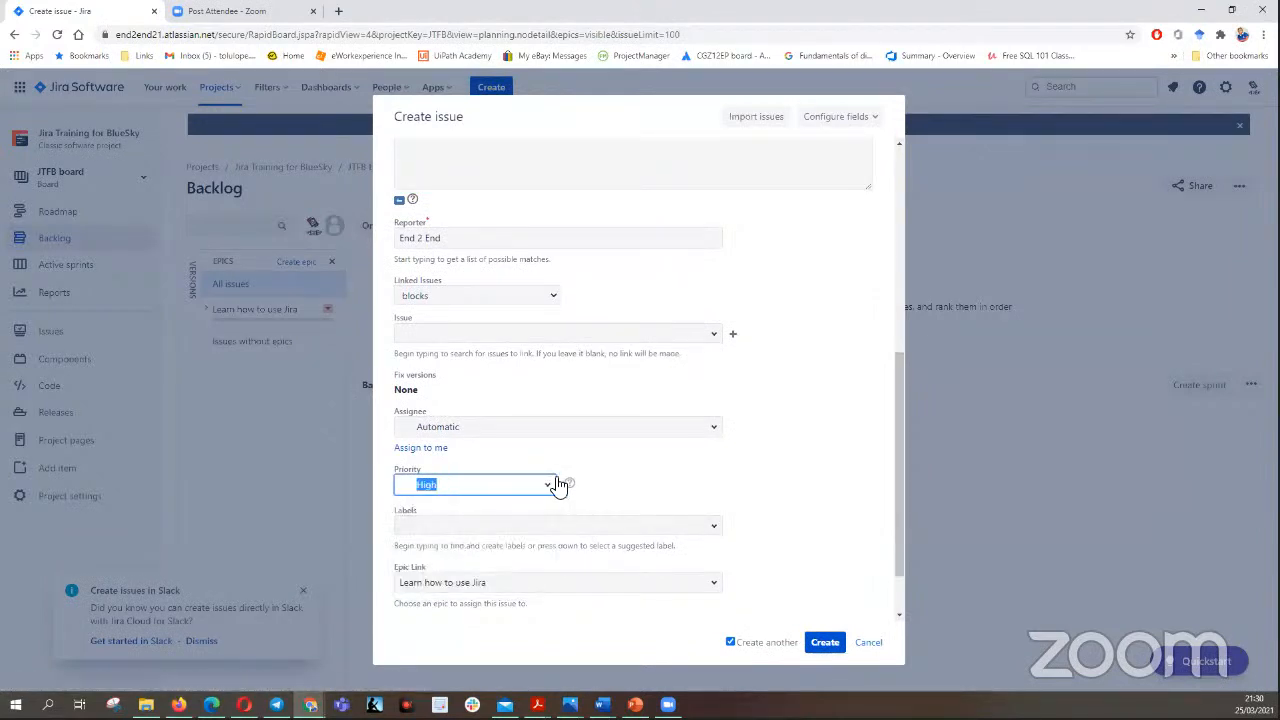
pyautogui.click(820, 638)
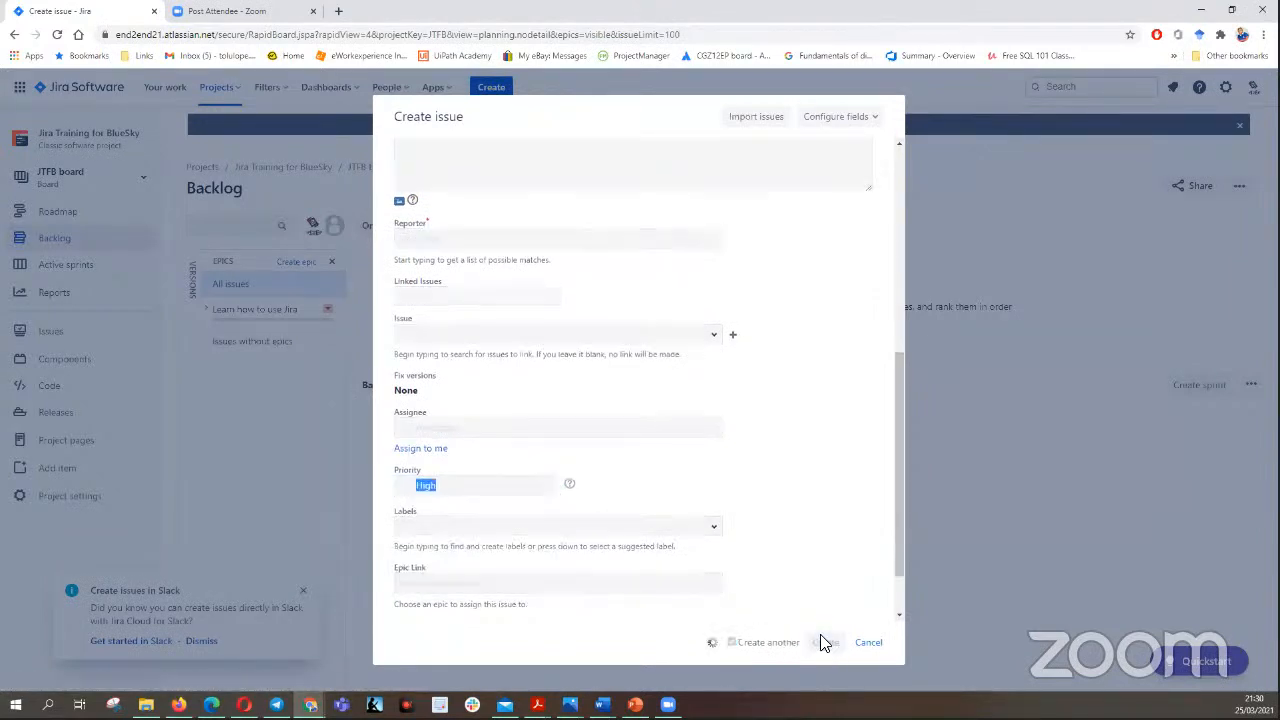
# - Fetch the BA's user story, about being conversant with Jira to create stories and requirement for the team, from the Word document and paste it as summary
pyautogui.click(602, 705)
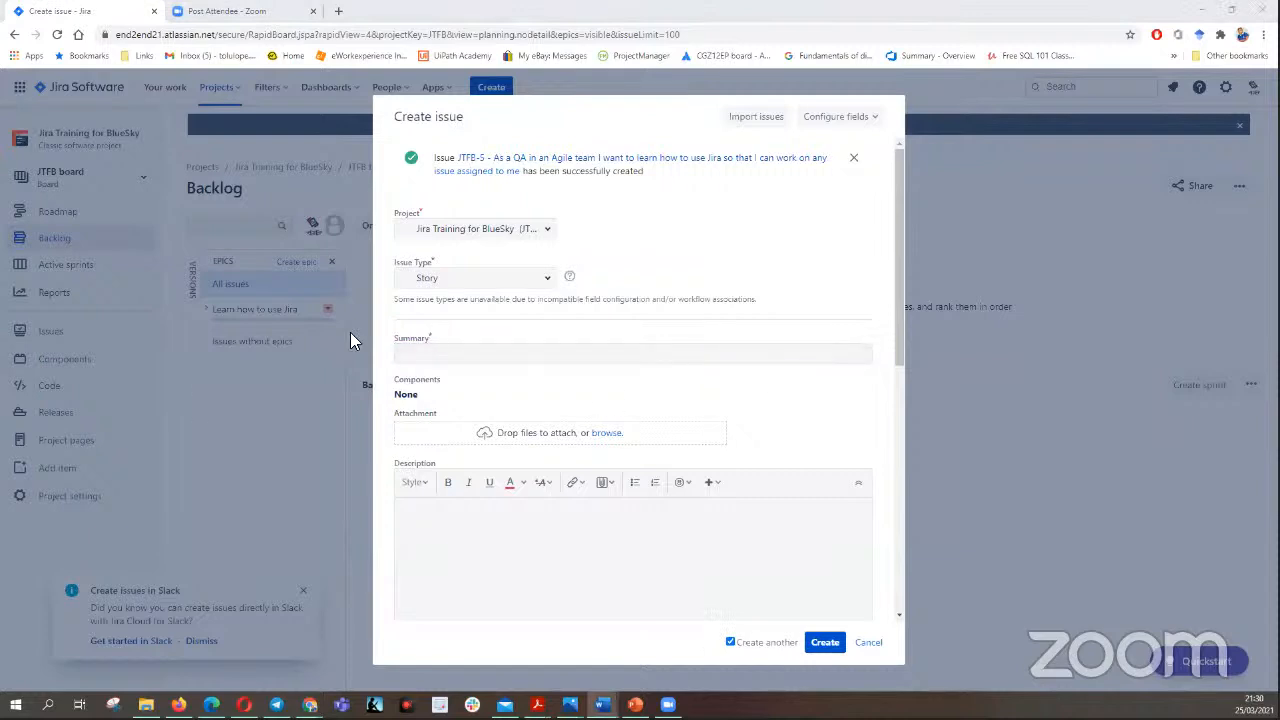
pyautogui.click(438, 356)
pyautogui.rightClick(444, 357)
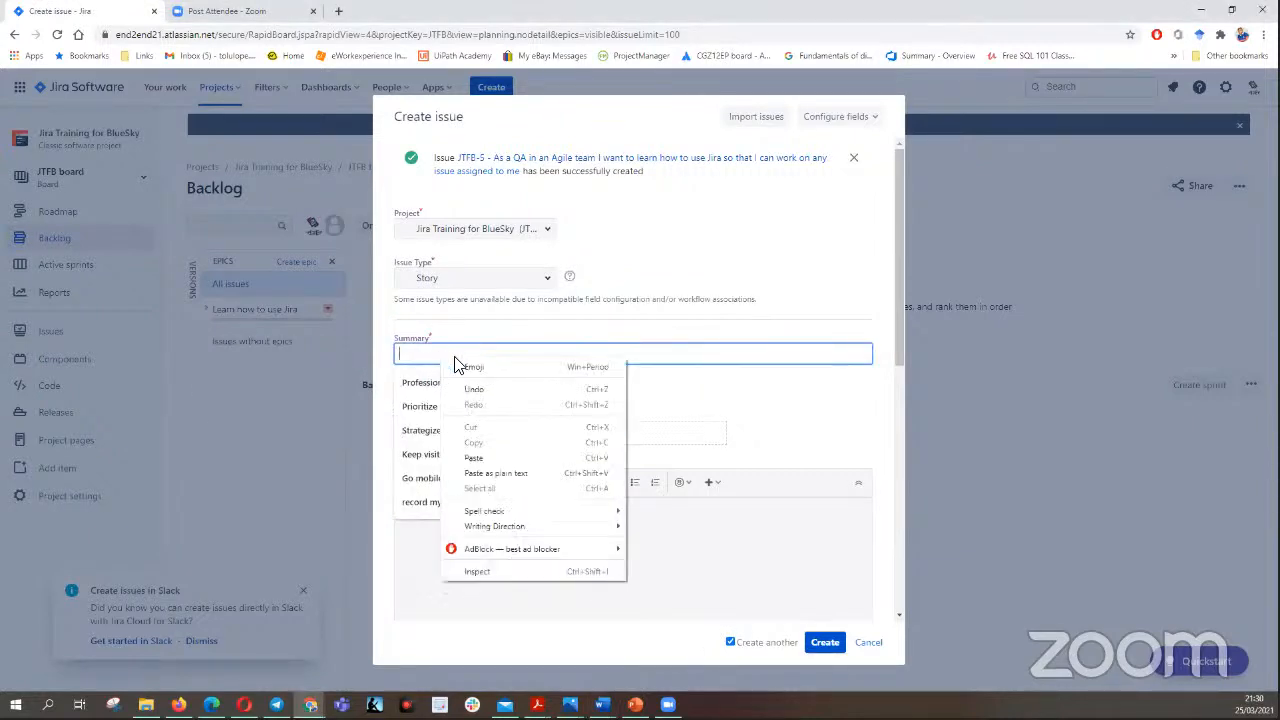
pyautogui.hotkey('ctrl', 'a')
pyautogui.write('As a BA I want to be conversant with Jira so that I can create stories and requirement for my team to work on')
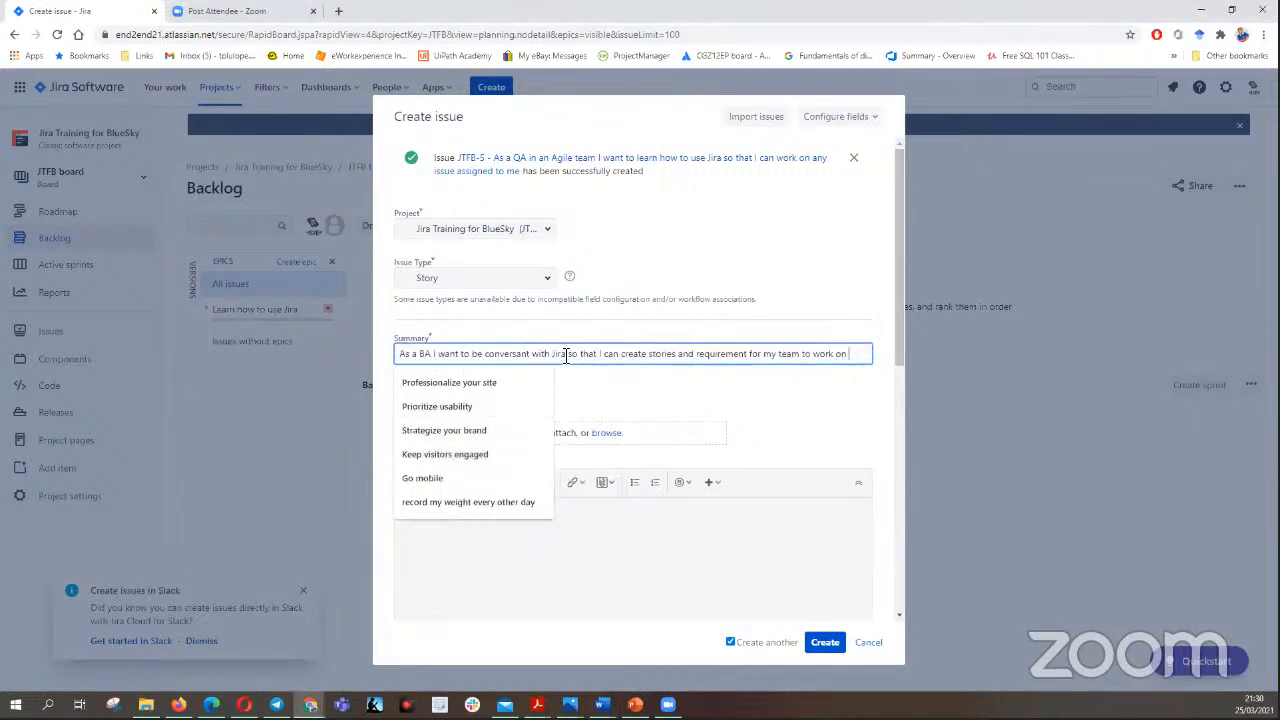
pyautogui.click(724, 411)
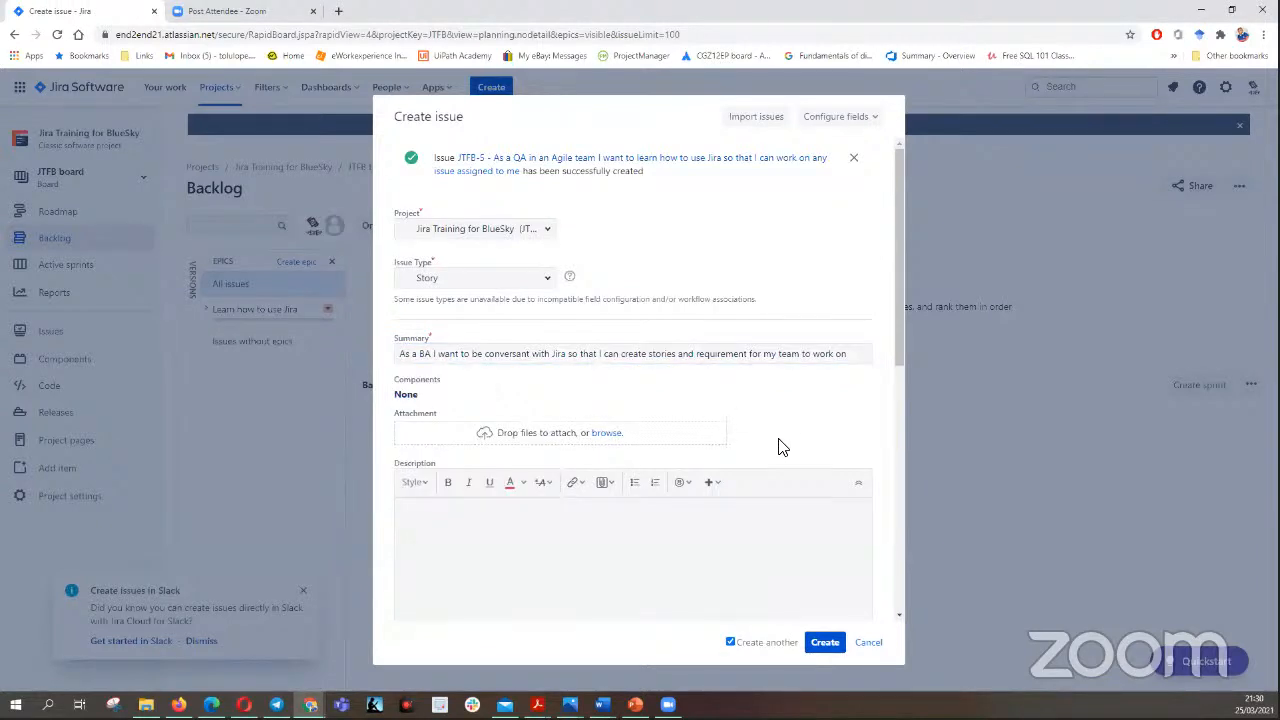
# - Fetch the acceptance criteria from the Word document and paste them into the BA story's description
pyautogui.moveTo(894, 320); pyautogui.dragTo(928, 426)
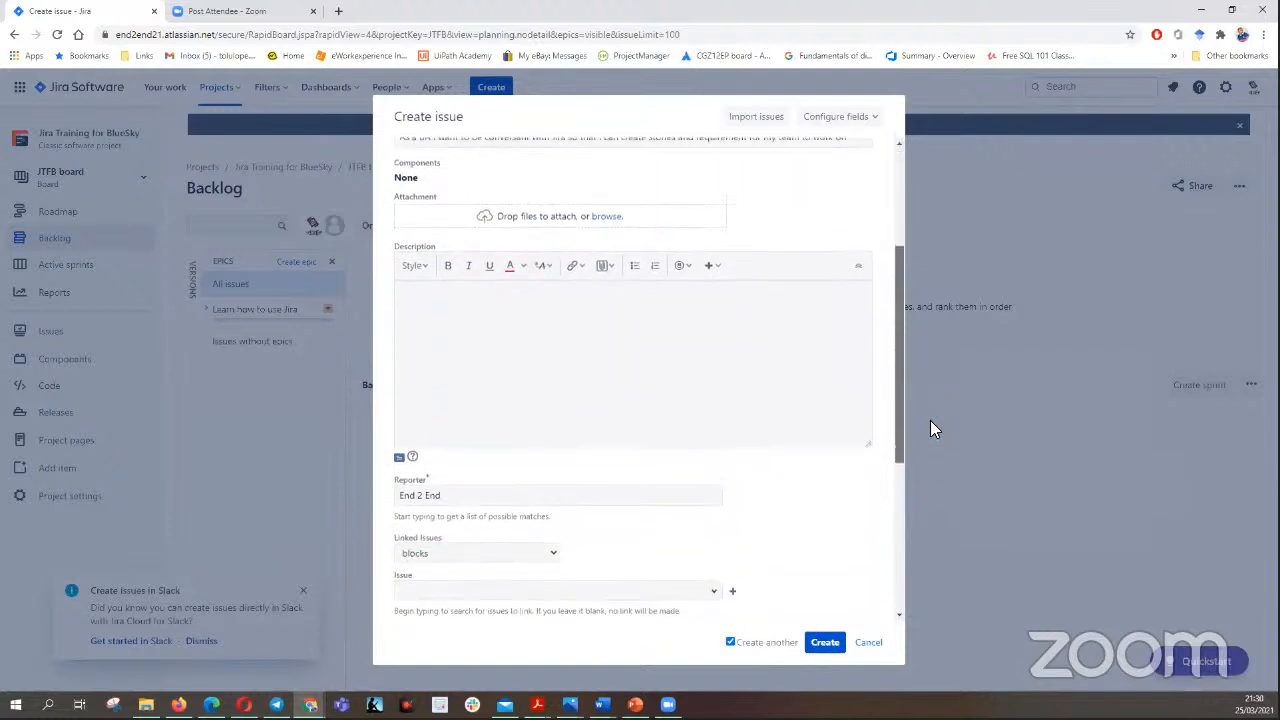
pyautogui.click(520, 354)
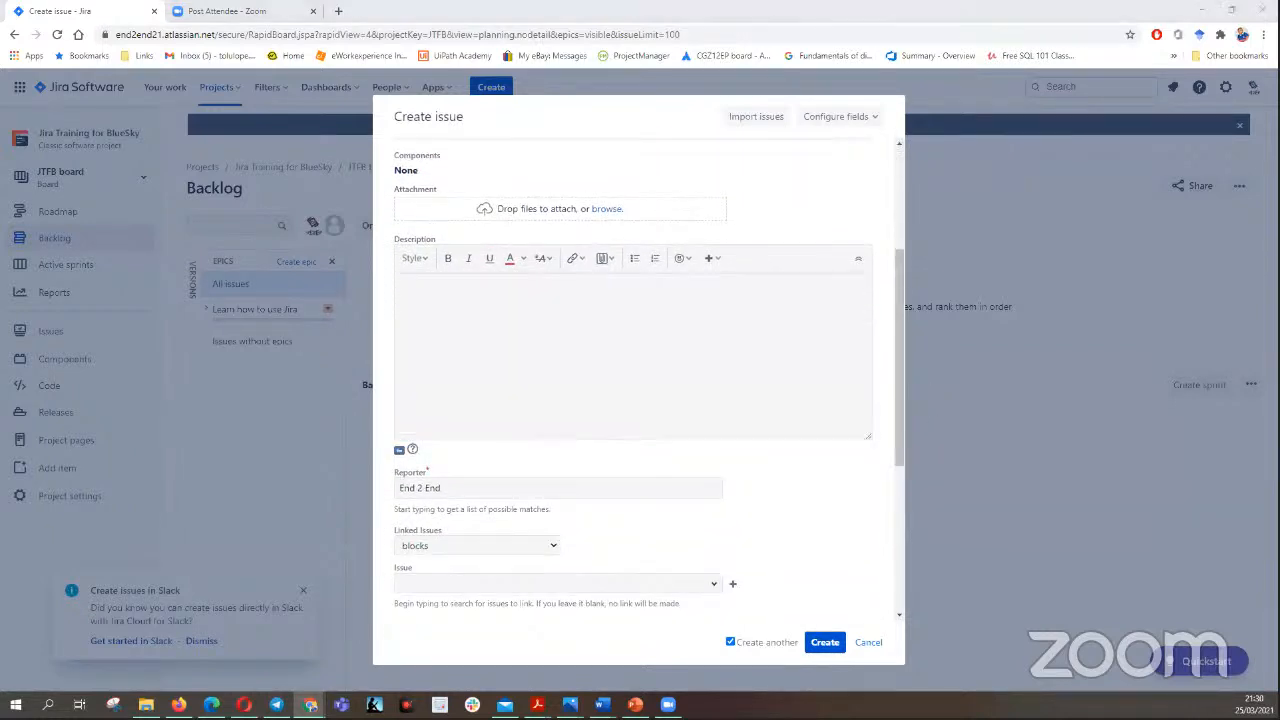
pyautogui.hotkey('alt', 'Tab')
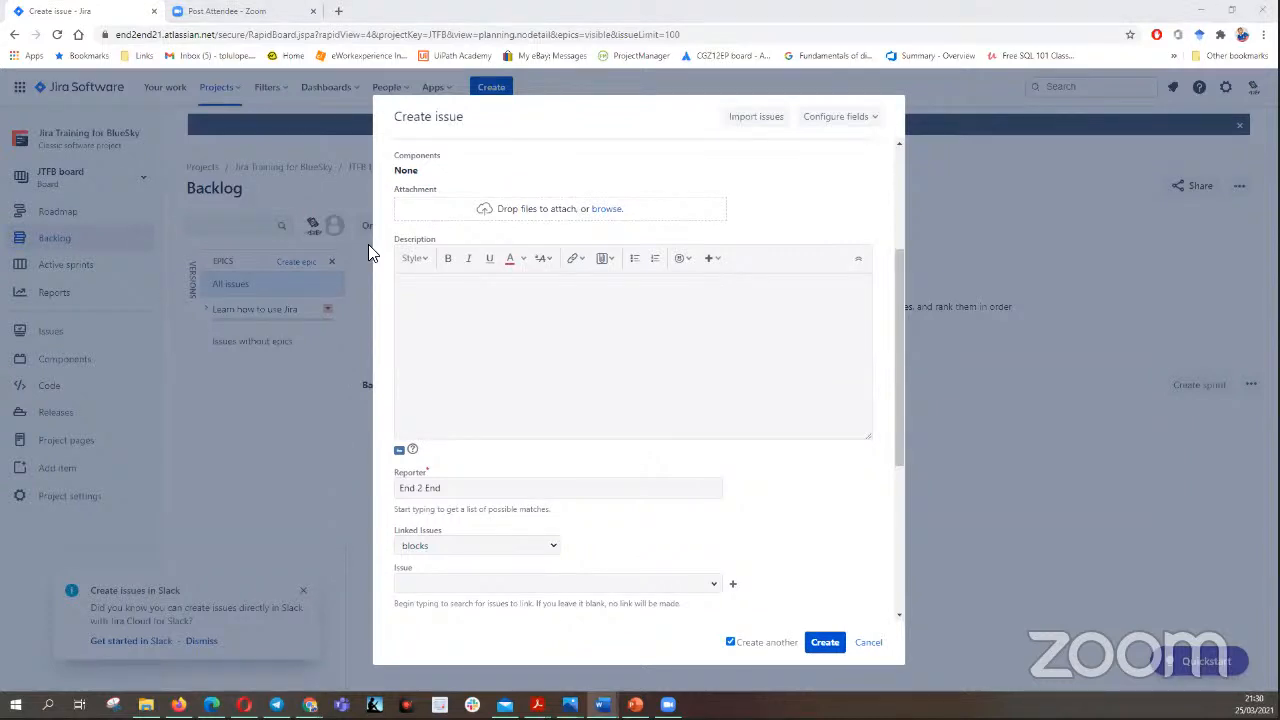
pyautogui.click(436, 287)
pyautogui.rightClick(434, 289)
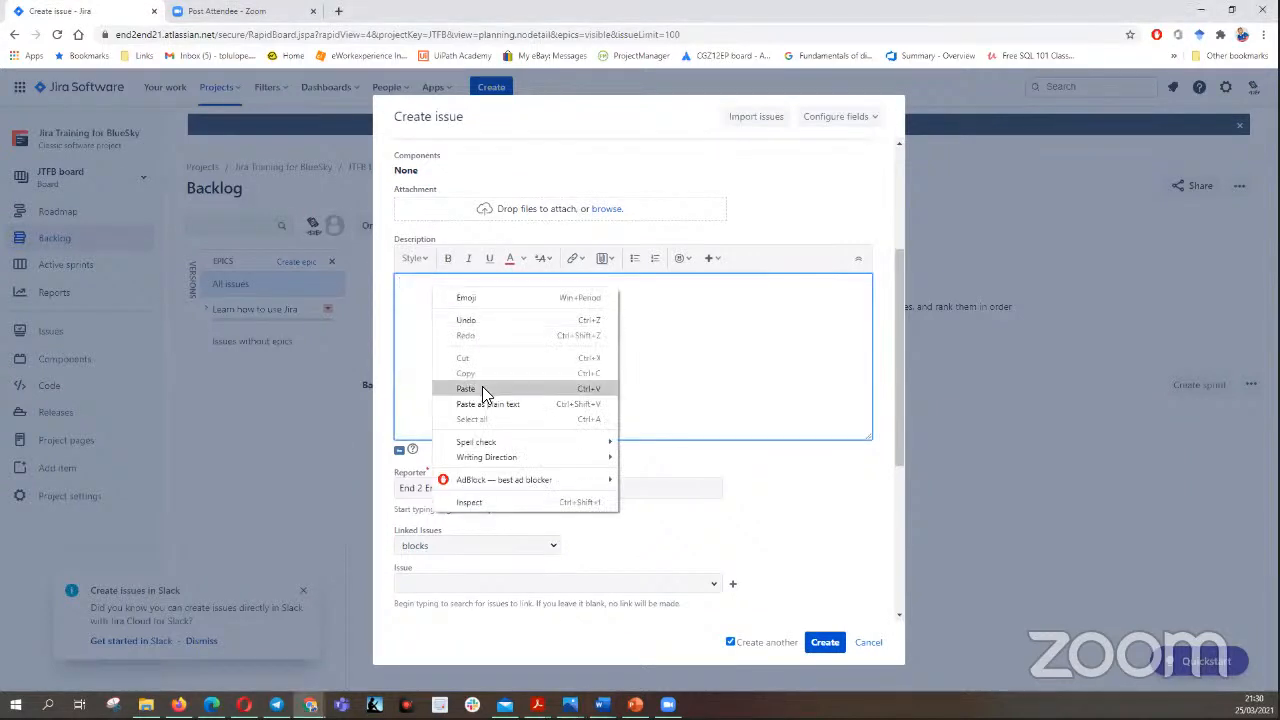
pyautogui.click(466, 388)
# - Set the BA story's priority to Medium and create the story
pyautogui.moveTo(901, 394); pyautogui.dragTo(904, 514)
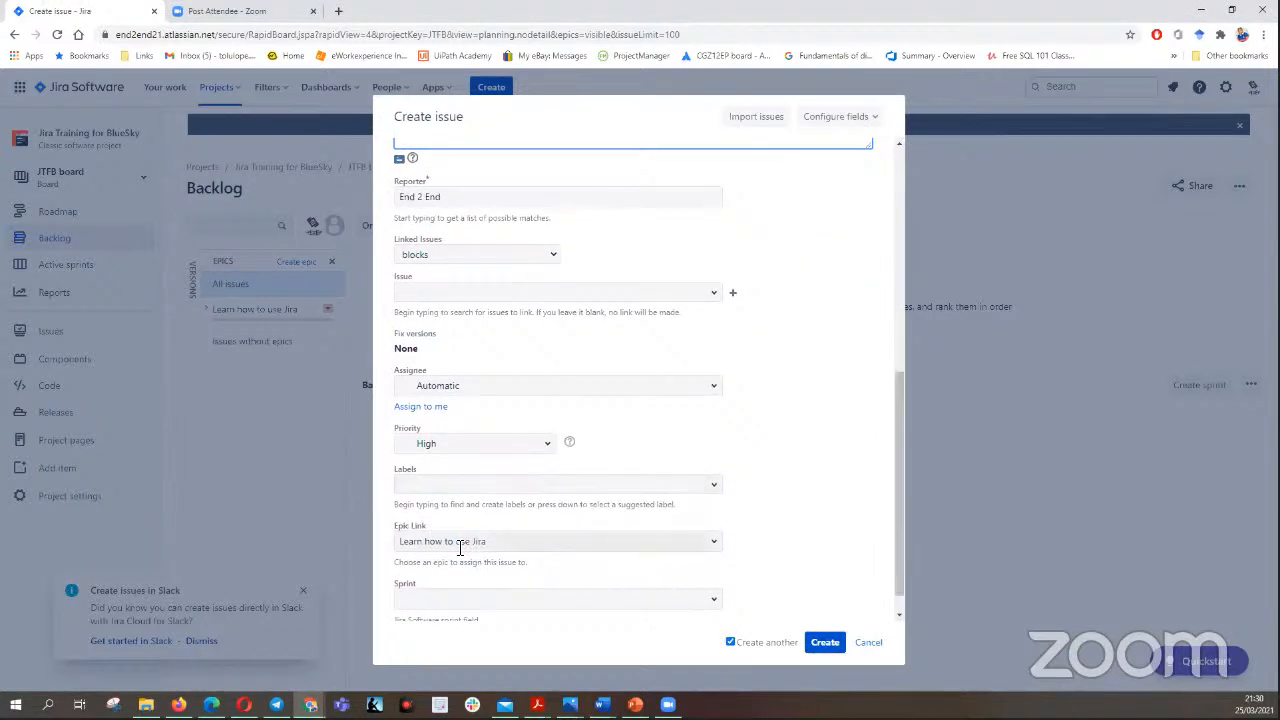
pyautogui.click(549, 447)
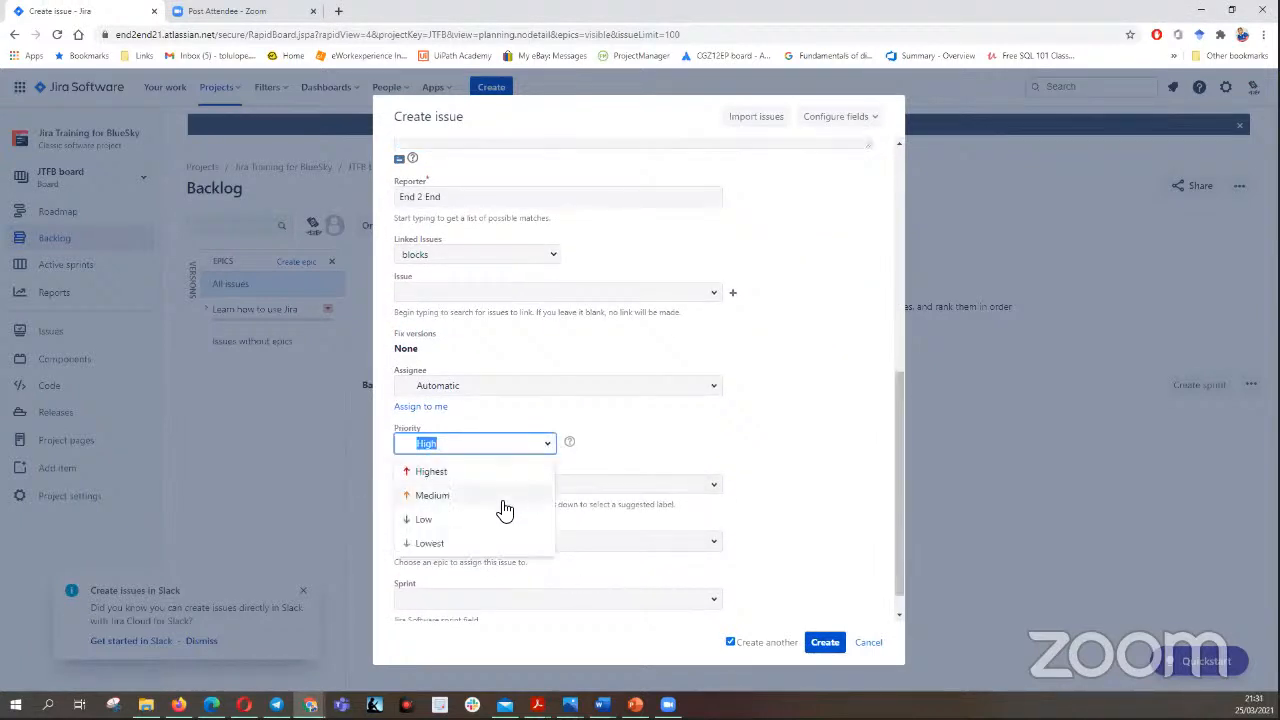
pyautogui.click(502, 495)
pyautogui.moveTo(900, 410); pyautogui.dragTo(904, 478)
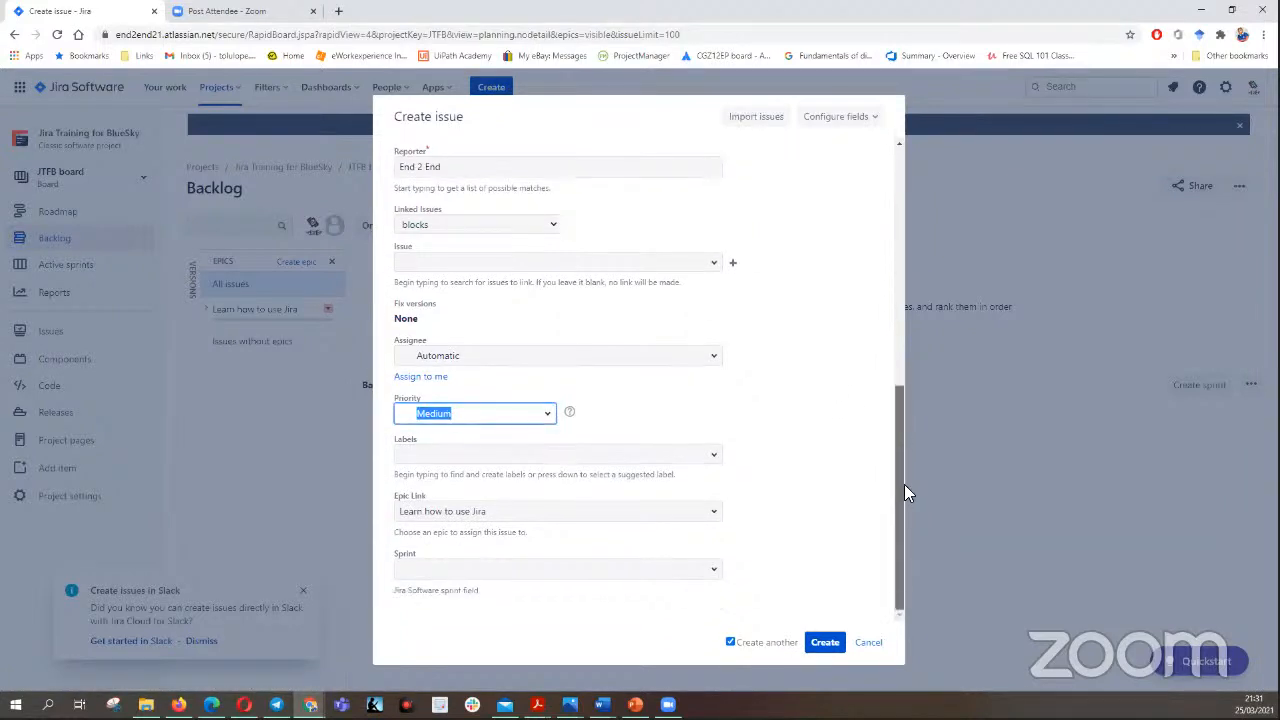
pyautogui.click(826, 643)
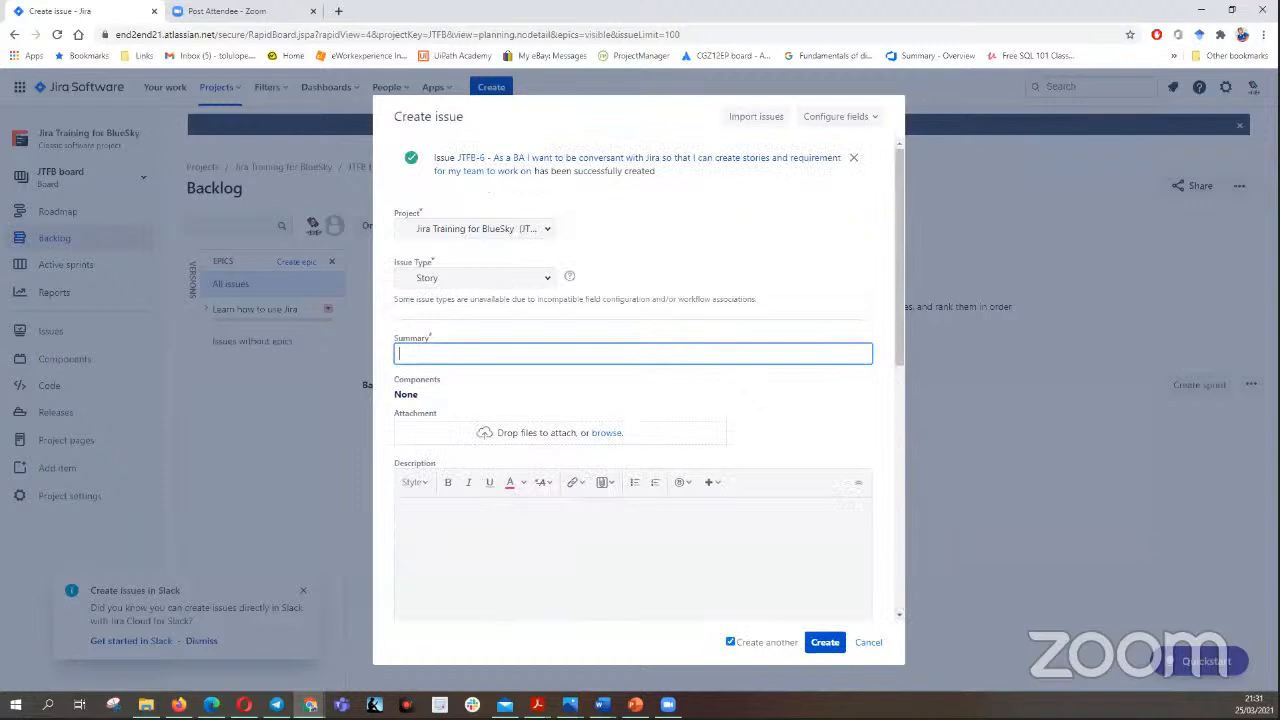
# - From Word, paste "As a PO I want to be vest in the handling of Jira so that I can monitor the progress of the product." as summary
pyautogui.hotkey('alt', 'Tab')
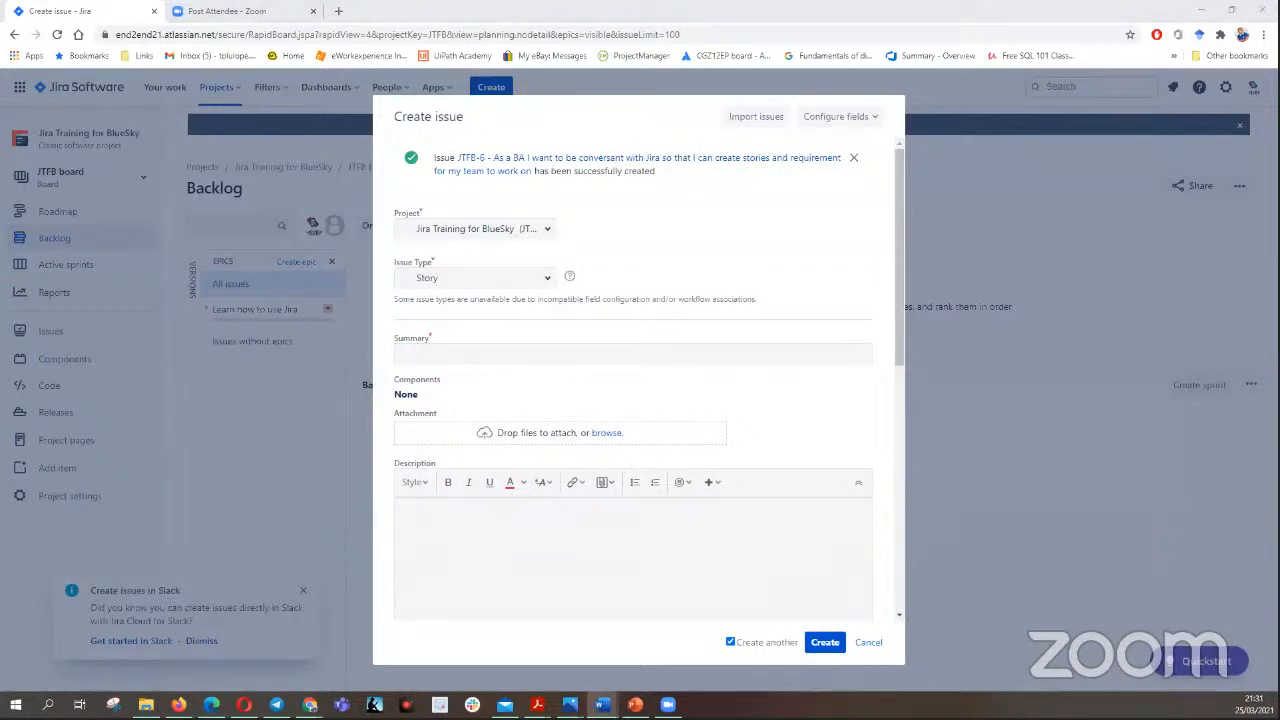
pyautogui.click(440, 350)
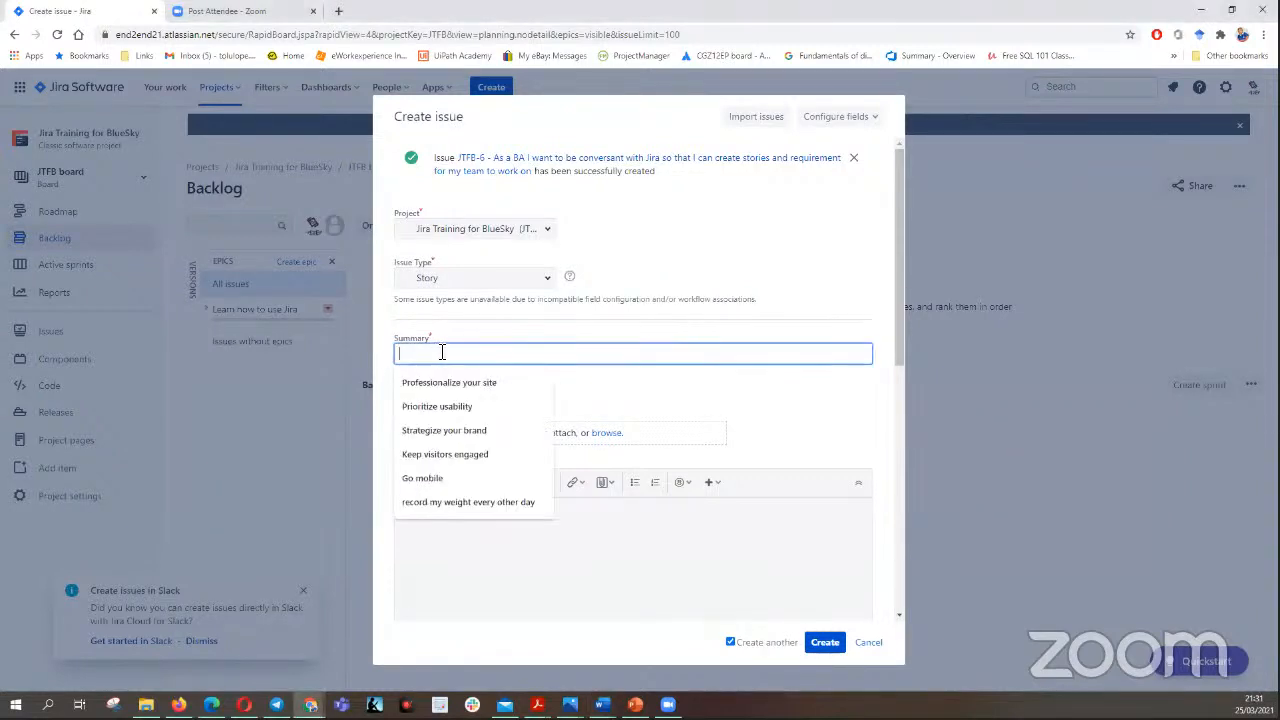
pyautogui.rightClick(468, 356)
pyautogui.click(485, 452)
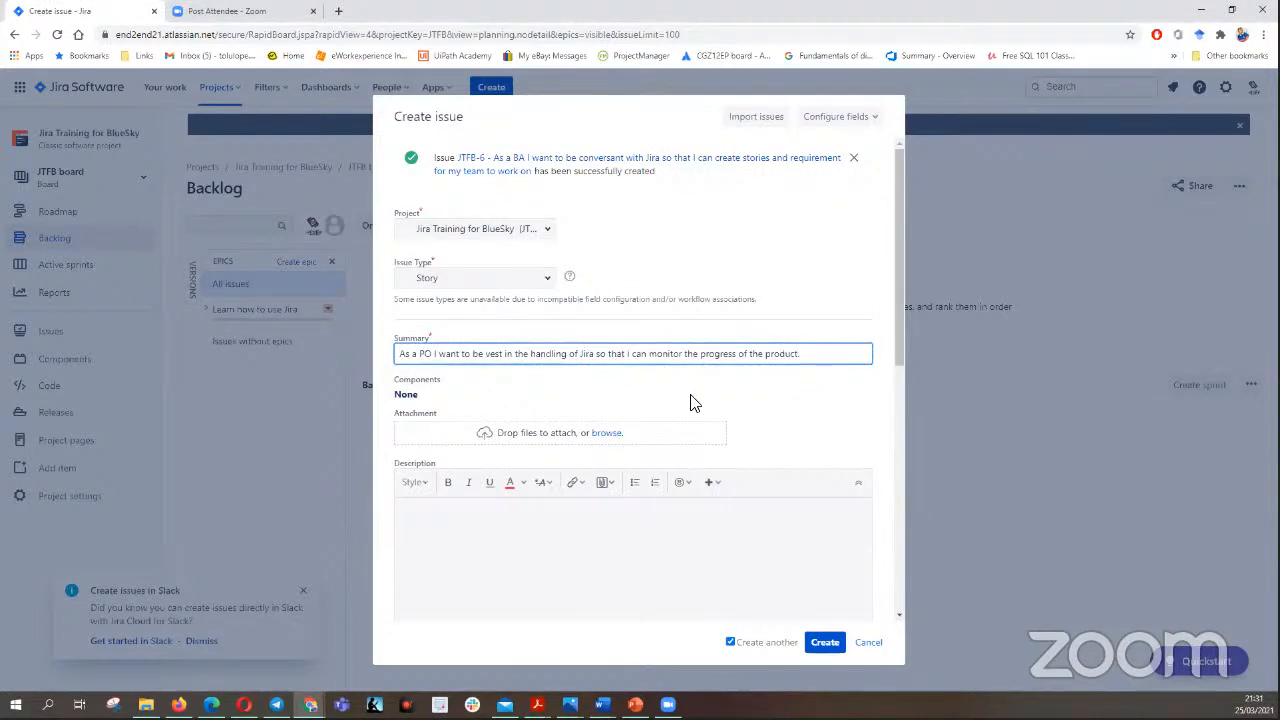
# - Fetch the acceptance criteria with GIVEN, WHEN, AND and THEN lines from the Word document and paste them into the PO story's description
pyautogui.scroll(-2, 634, 343)
pyautogui.click(486, 340)
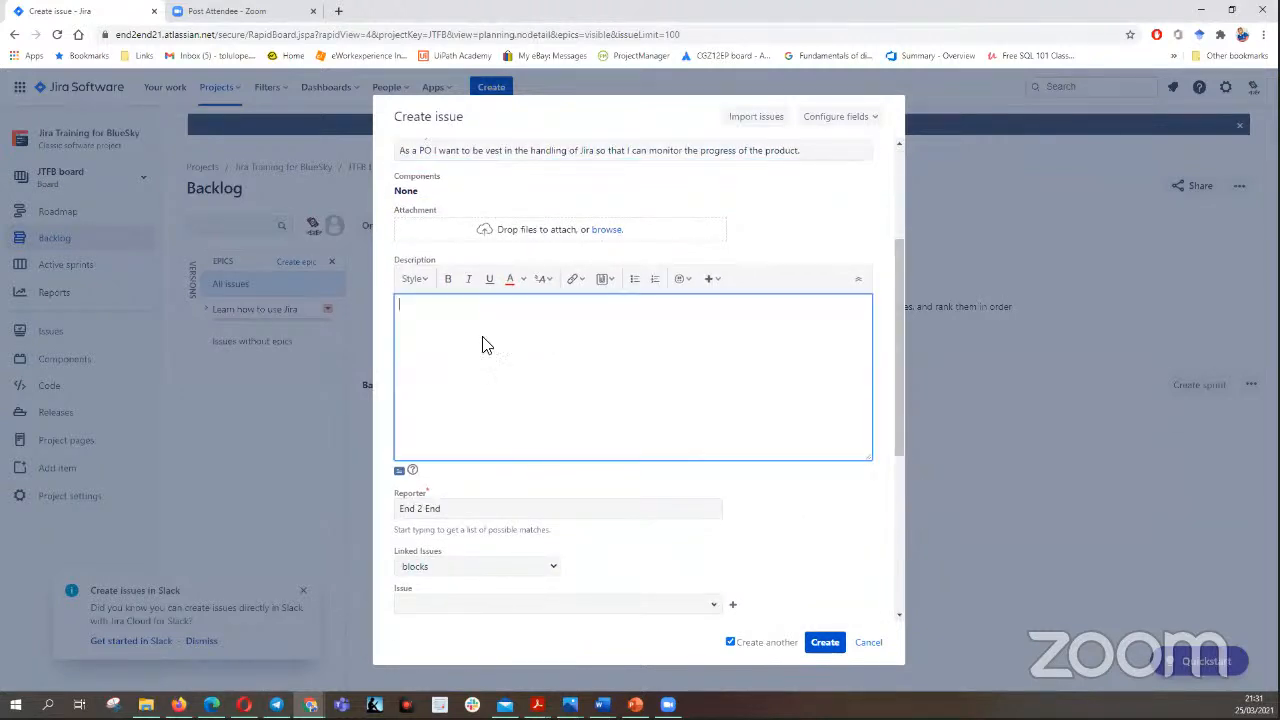
pyautogui.hotkey('alt', 'Tab')
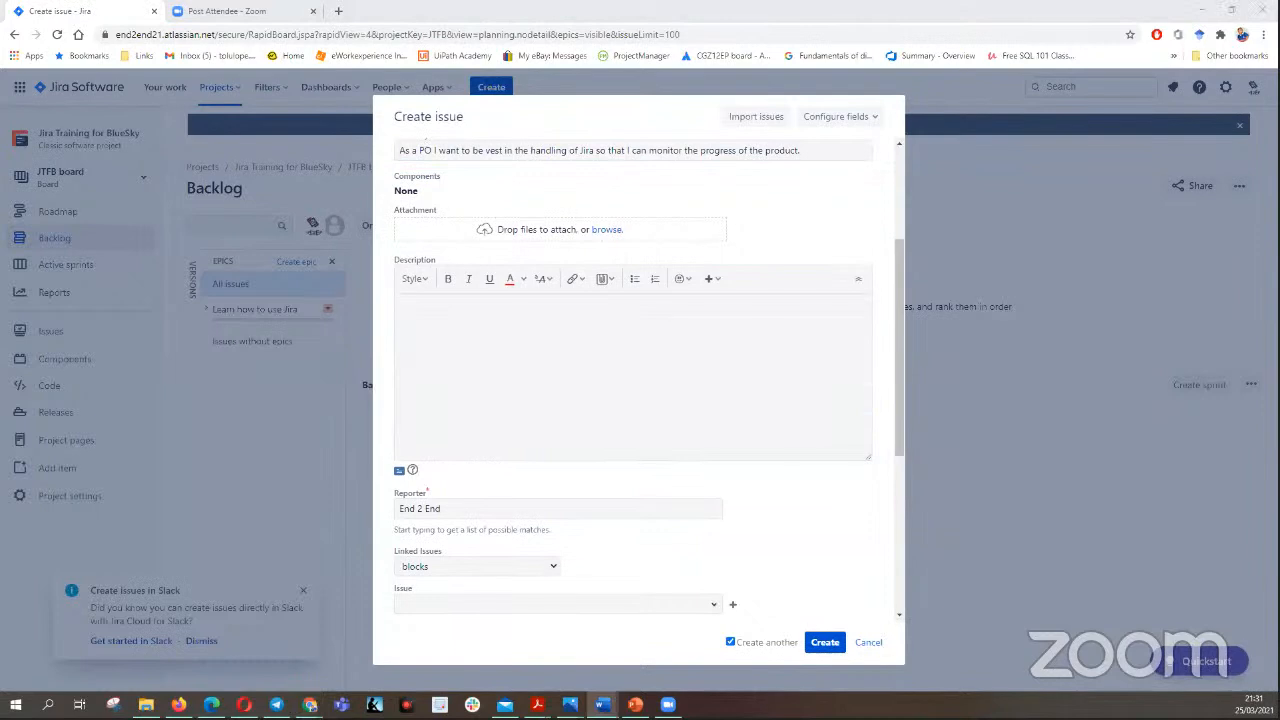
pyautogui.click(416, 309)
pyautogui.rightClick(417, 310)
pyautogui.click(452, 408)
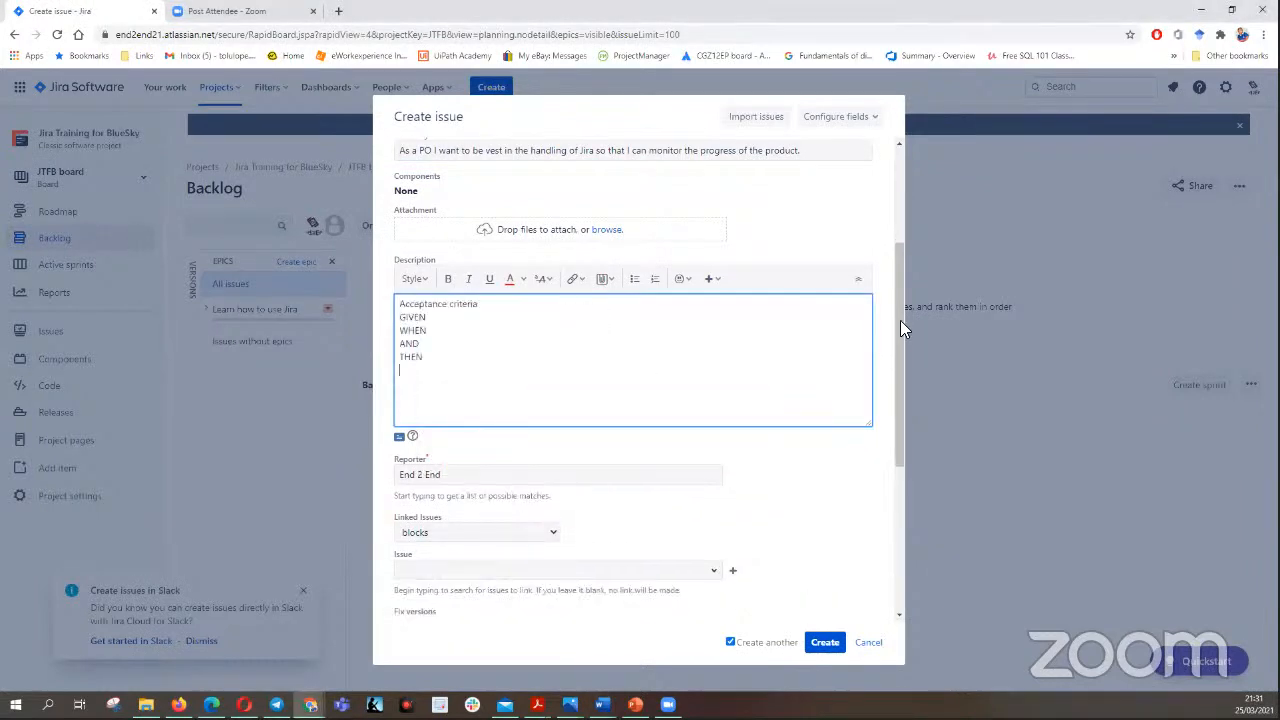
# - Turn off creating another issue and create the PO story with the epic link "Learn how to use Jira"
pyautogui.scroll(-5, 888, 600)
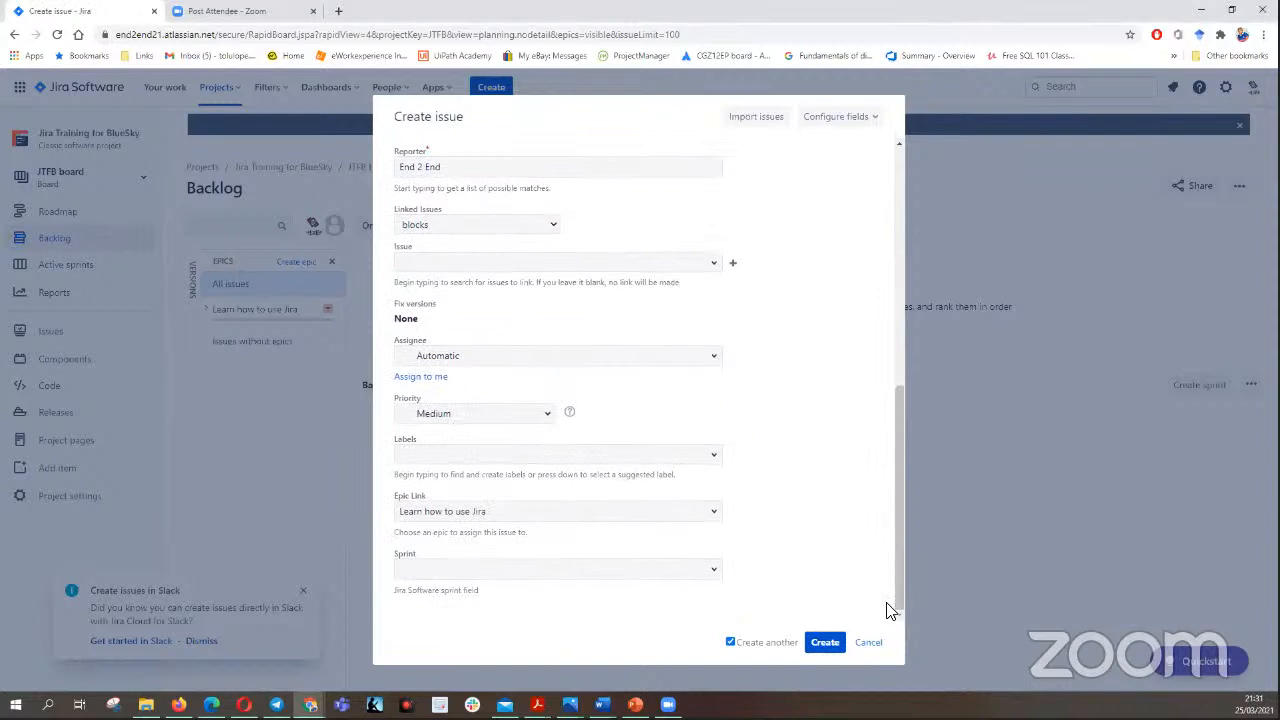
pyautogui.click(730, 643)
pyautogui.click(825, 642)
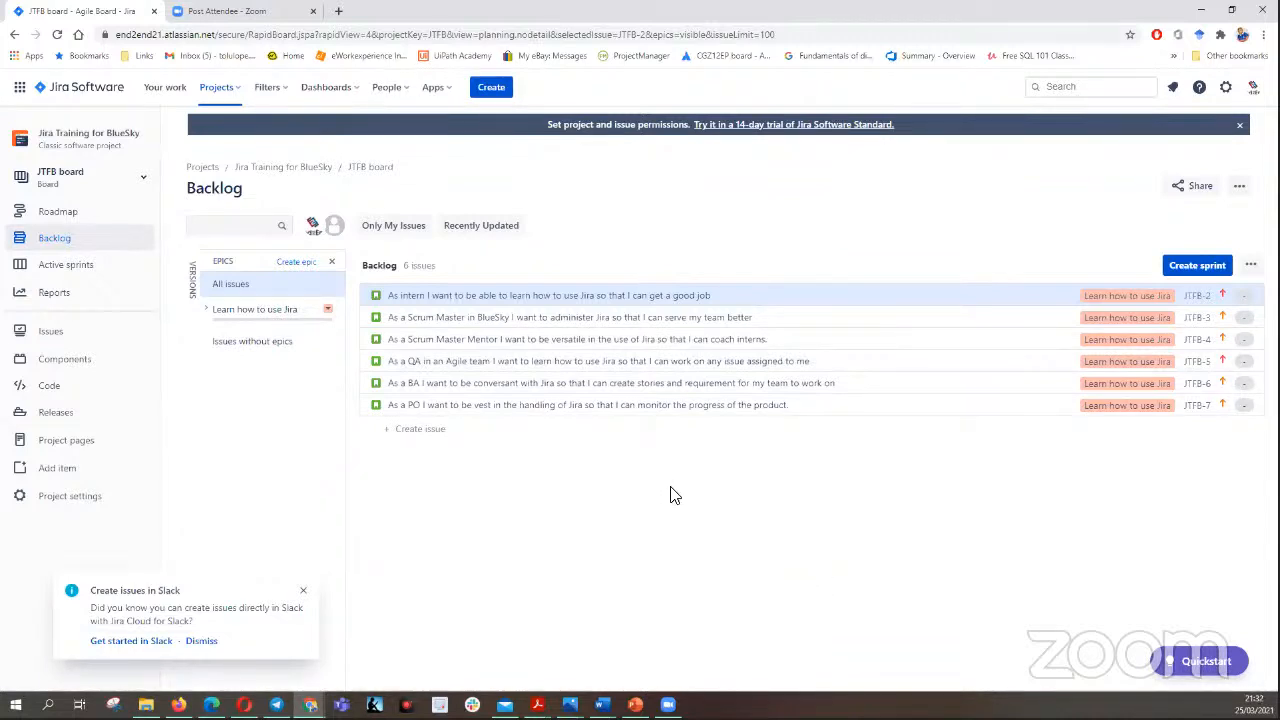
# - Switch to PowerPoint to examine the sprint planning part of the "Scrum E2E" slide, and return to the Jira backlog
pyautogui.click(635, 704)
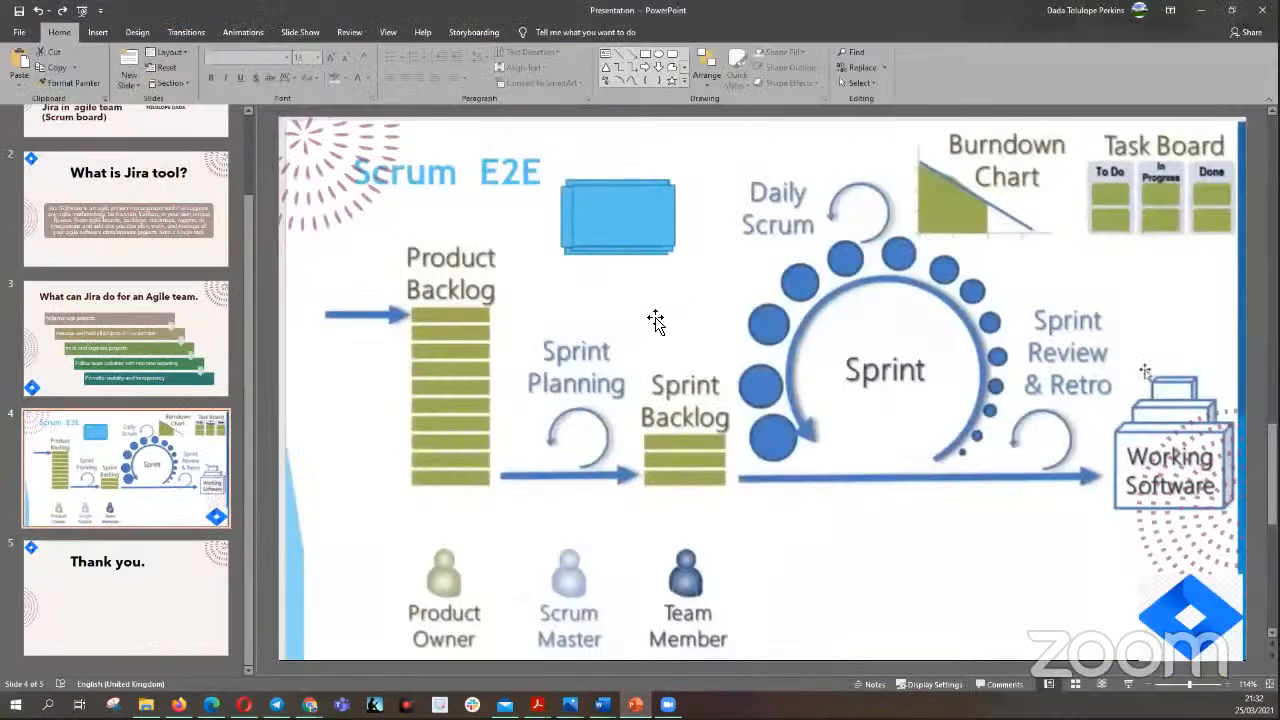
pyautogui.click(572, 352)
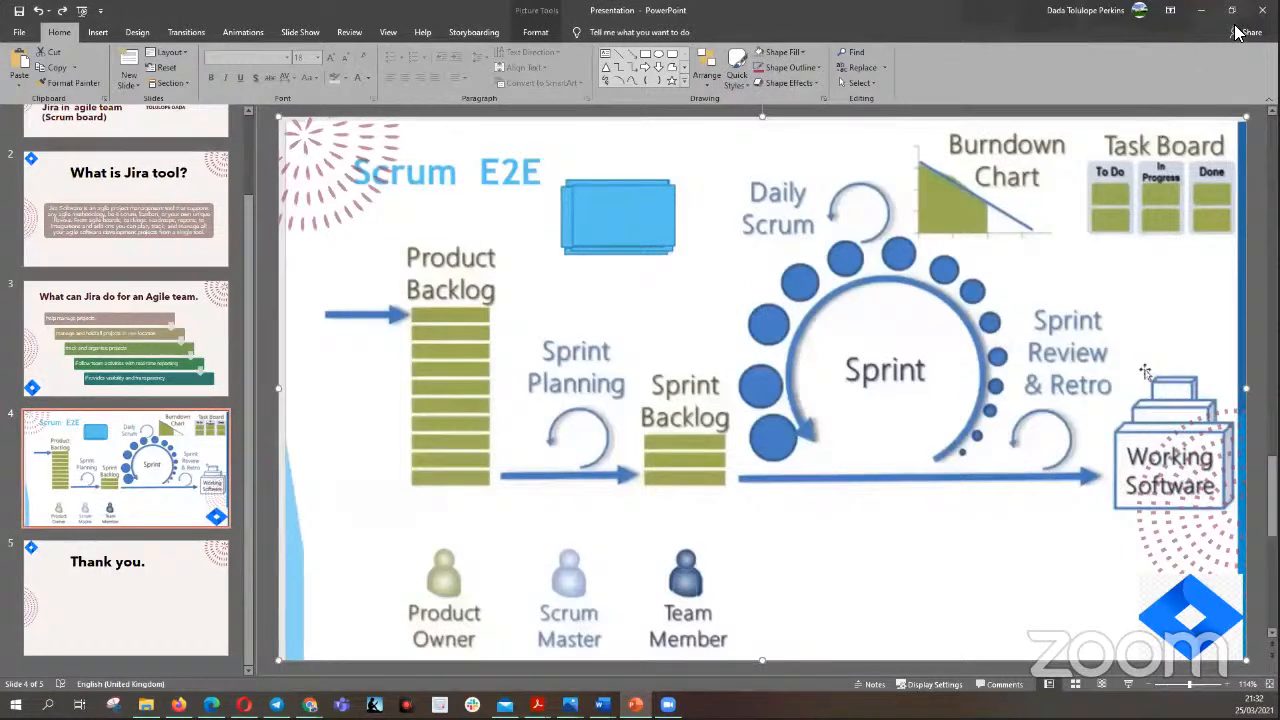
pyautogui.click(1201, 10)
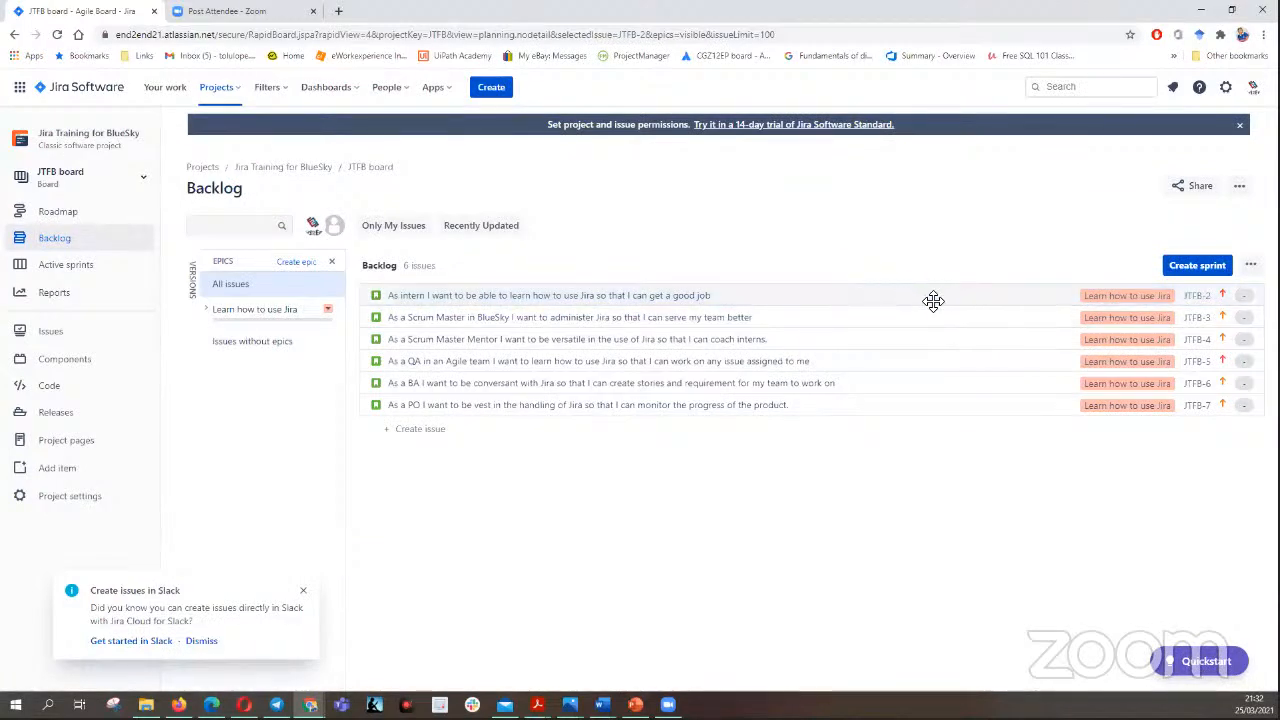
# - Open the intern story JTFB-2 in its own browser tab and expand its remaining detail fields
pyautogui.click(1198, 298)
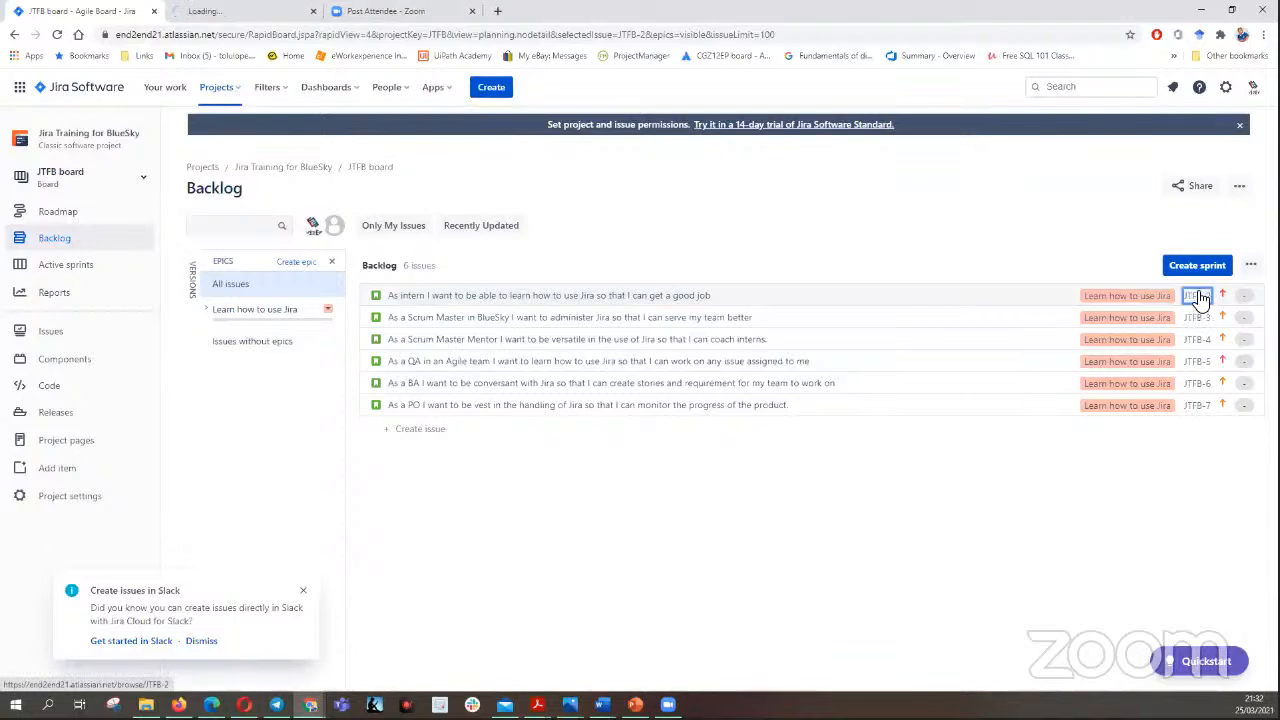
pyautogui.click(265, 12)
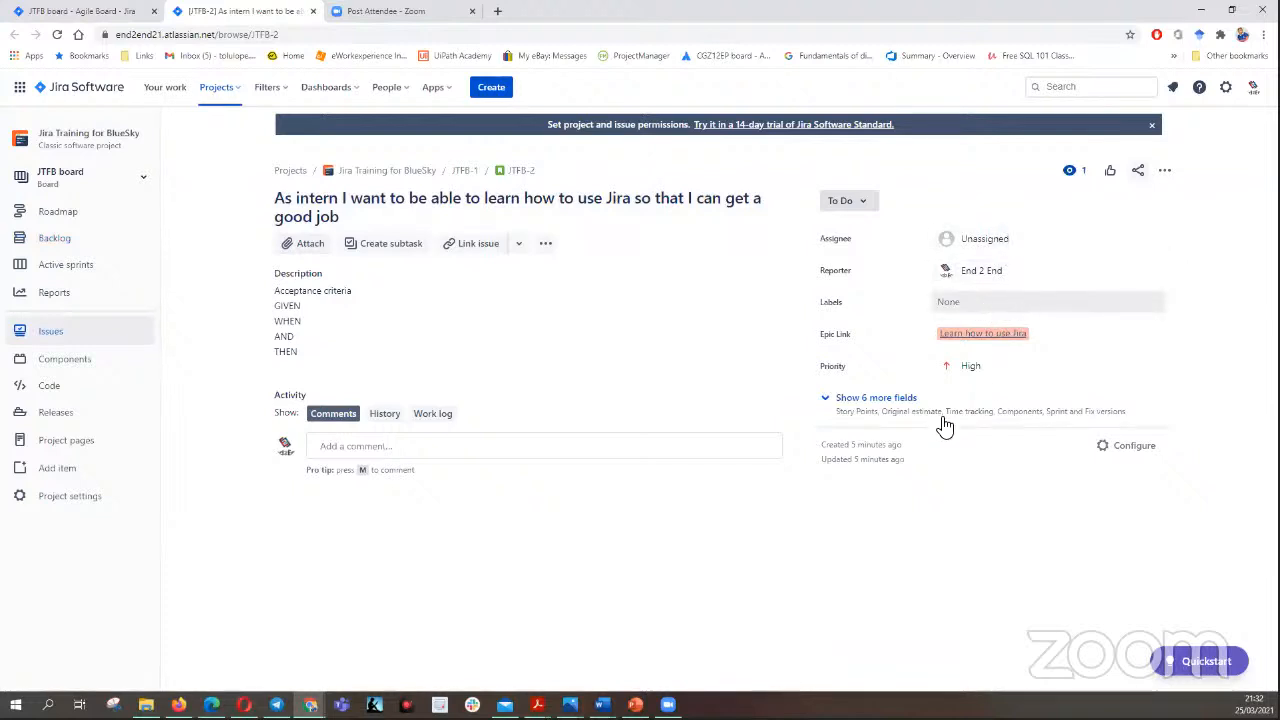
pyautogui.click(880, 400)
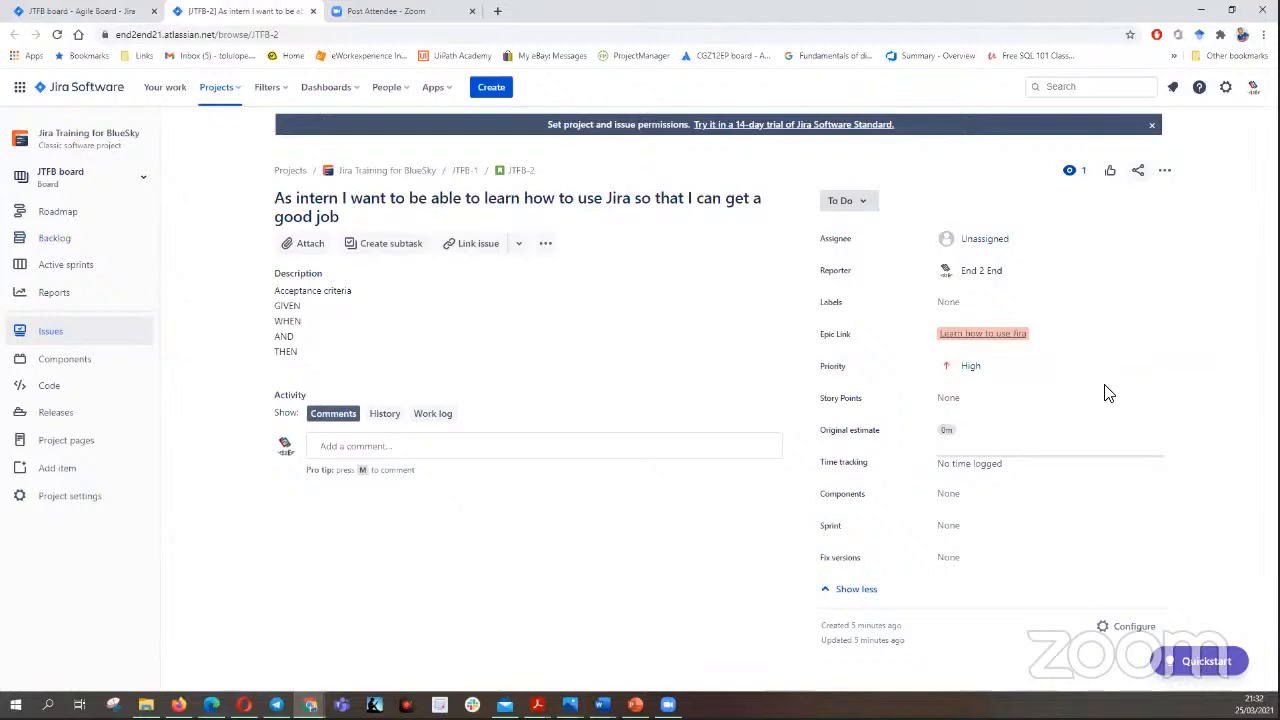
# - Check the intern story's Story Points field and open its Original estimate for editing
pyautogui.click(963, 398)
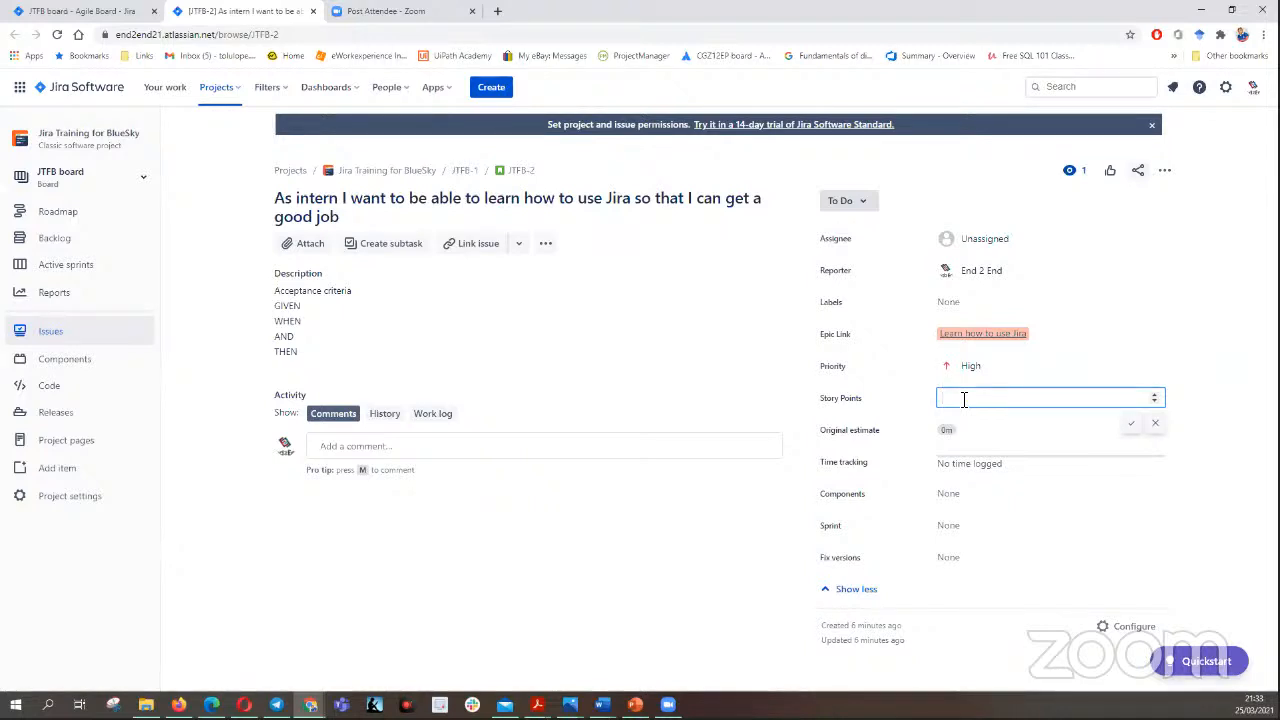
pyautogui.click(963, 429)
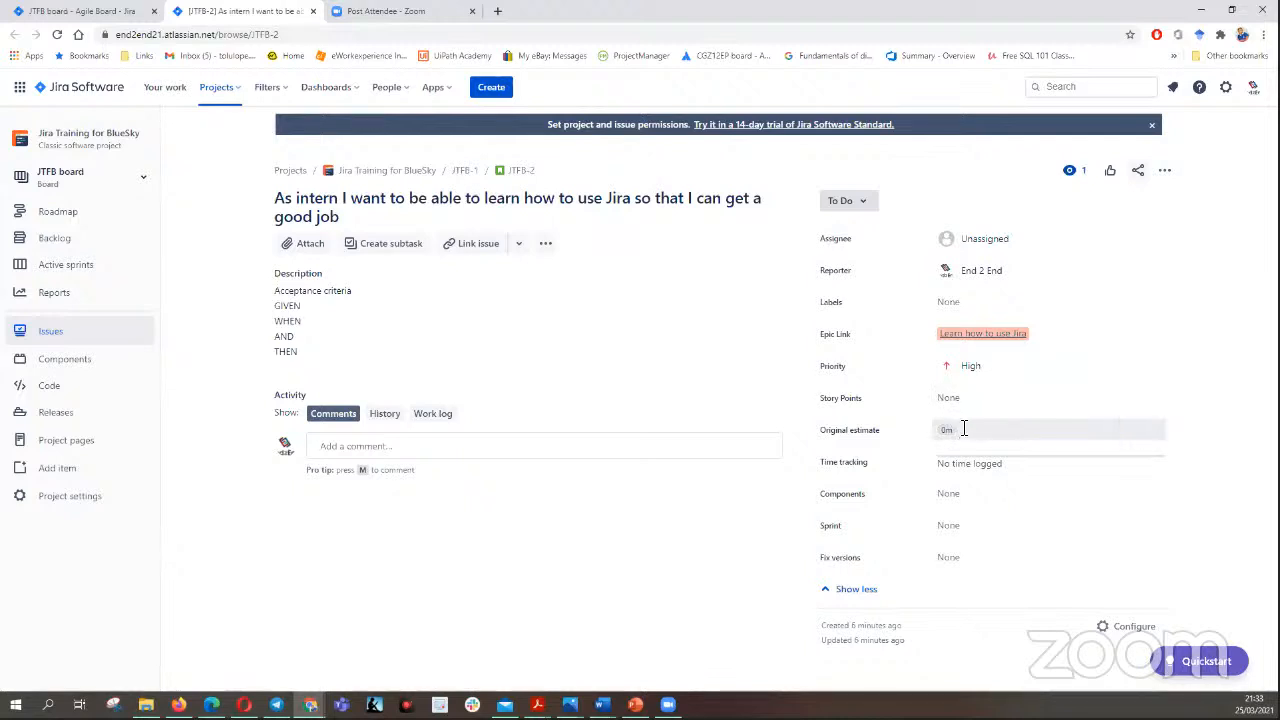
pyautogui.click(963, 429)
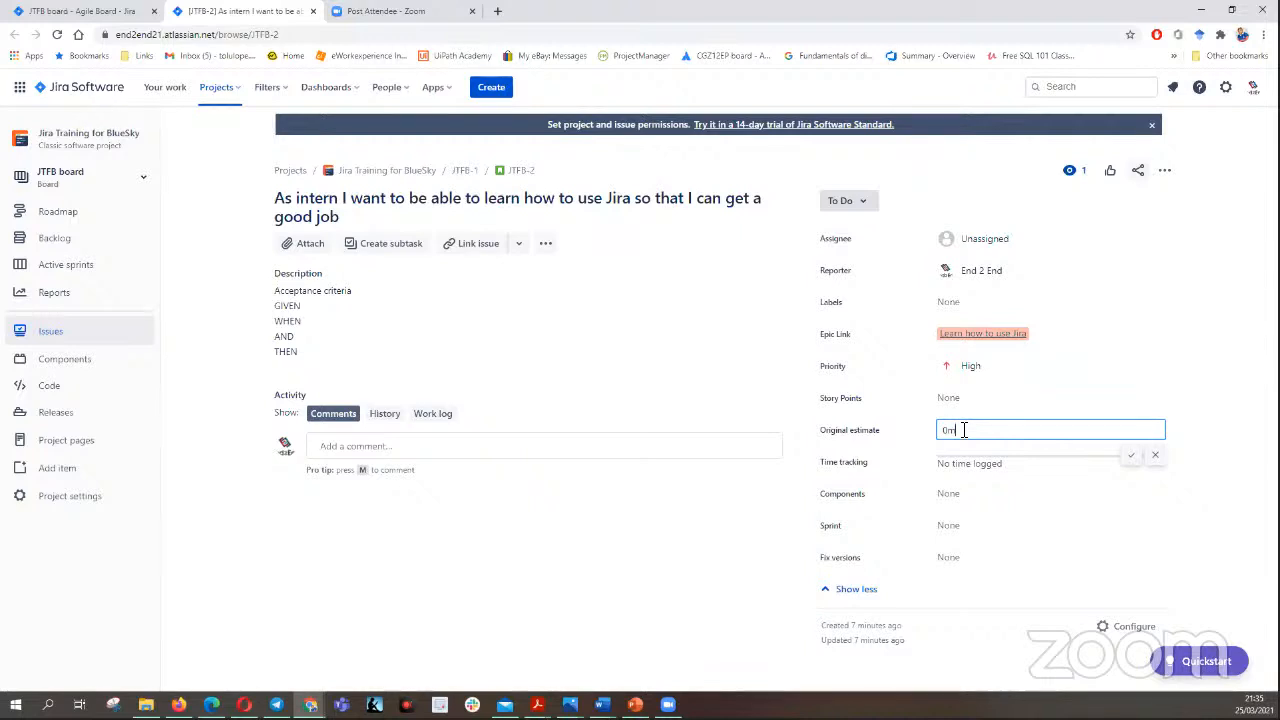
# - Give the intern story JTFB-2 3 story points and an original estimate of 3h
pyautogui.press('Return')
pyautogui.click(974, 399)
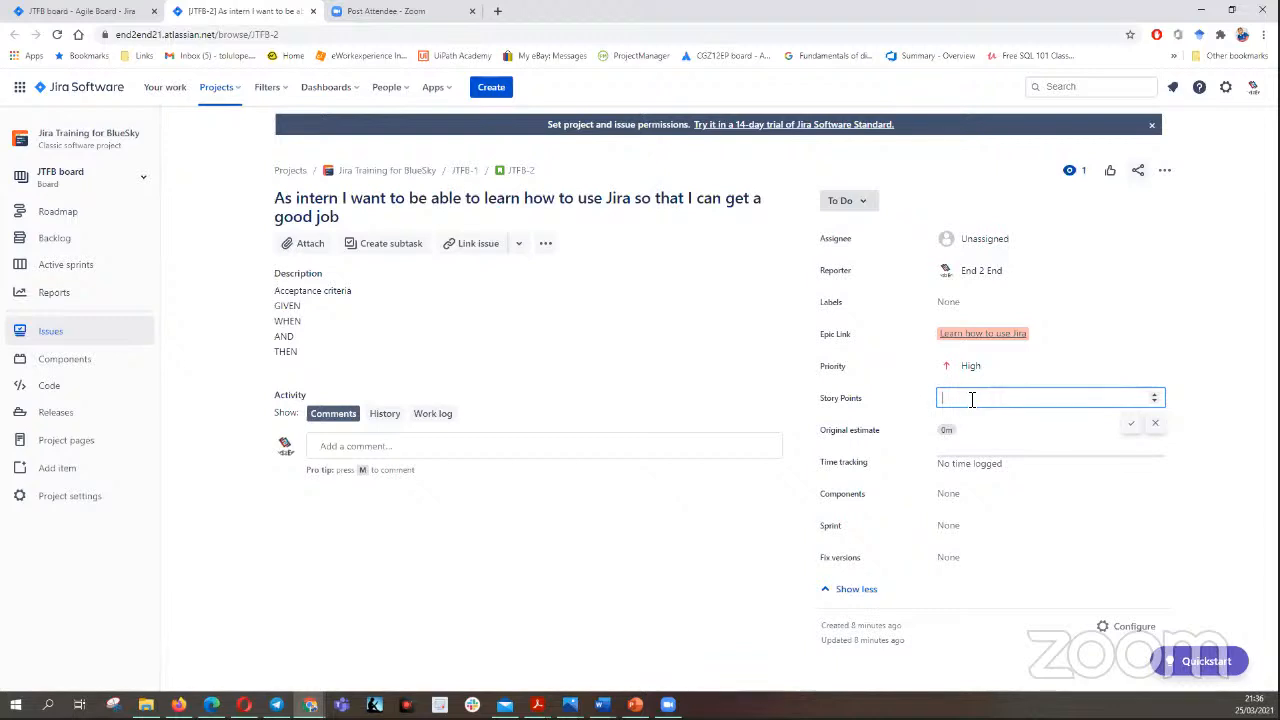
pyautogui.write('3')
pyautogui.click(969, 430)
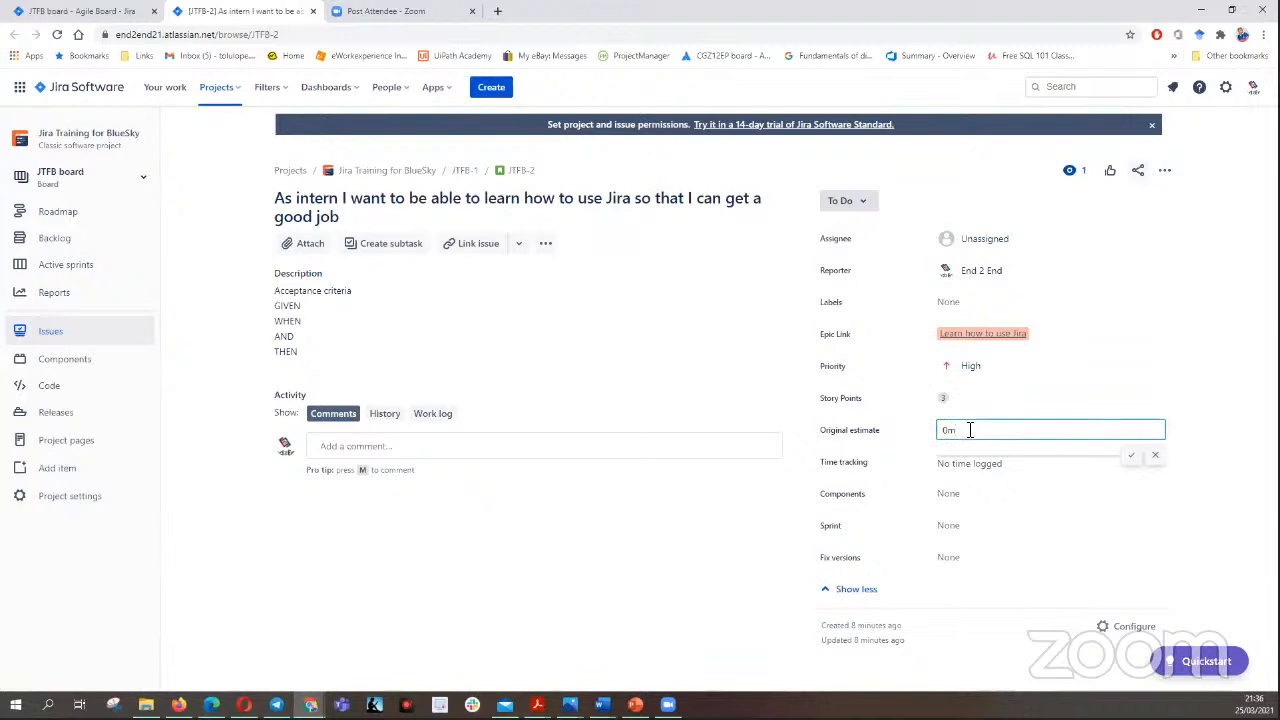
pyautogui.press('BackSpace')
pyautogui.press('BackSpace')
pyautogui.write('3h')
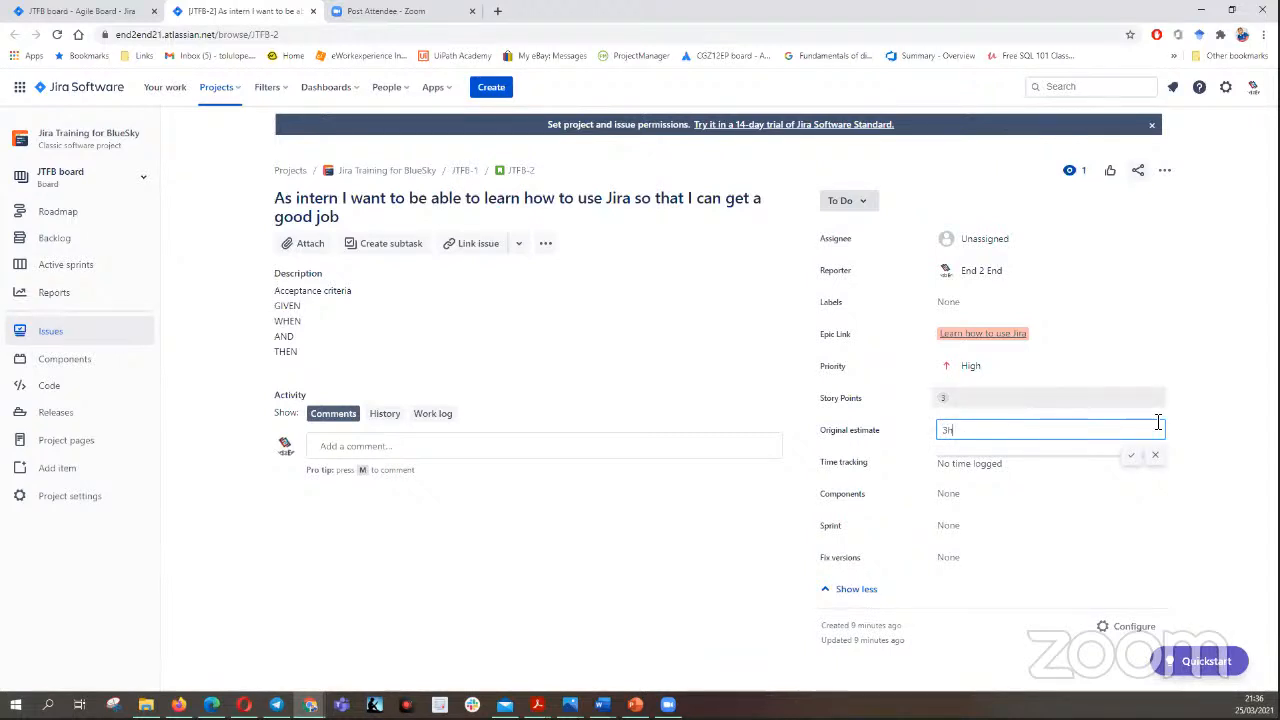
pyautogui.click(1130, 457)
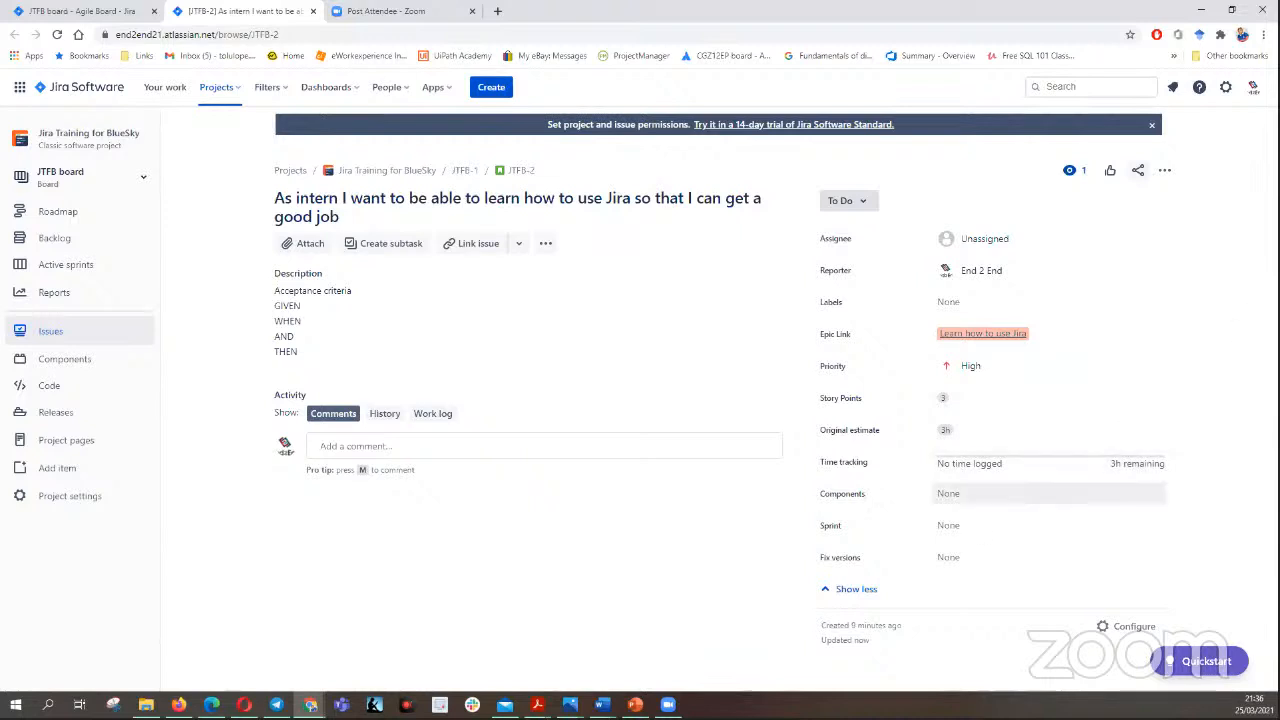
# - Check the intern story's component choices, and view its change history and work log
pyautogui.click(958, 494)
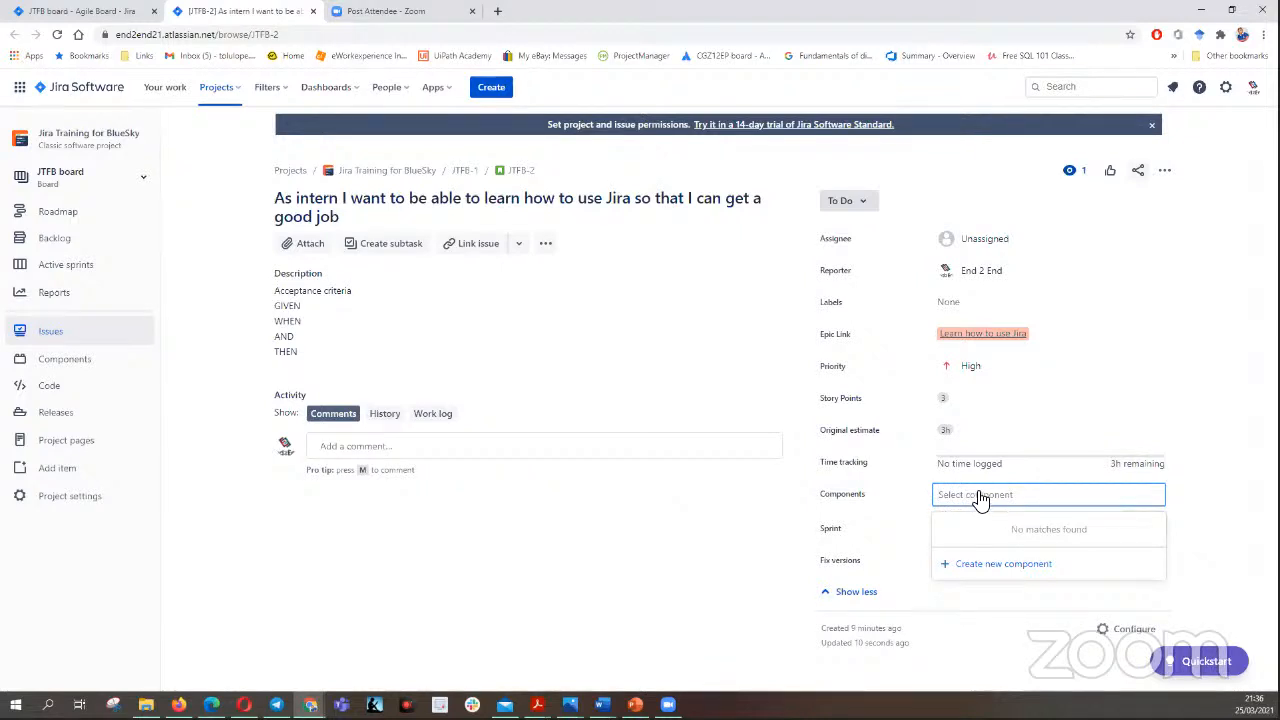
pyautogui.click(1177, 361)
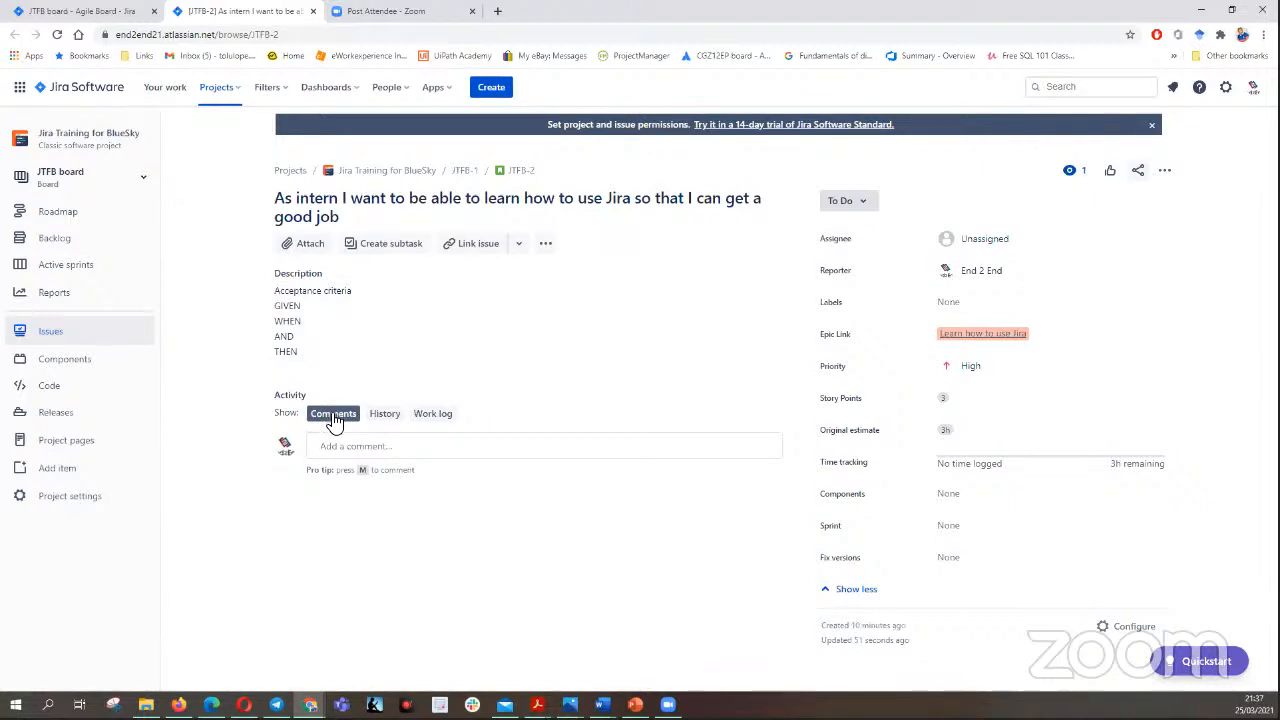
pyautogui.click(384, 418)
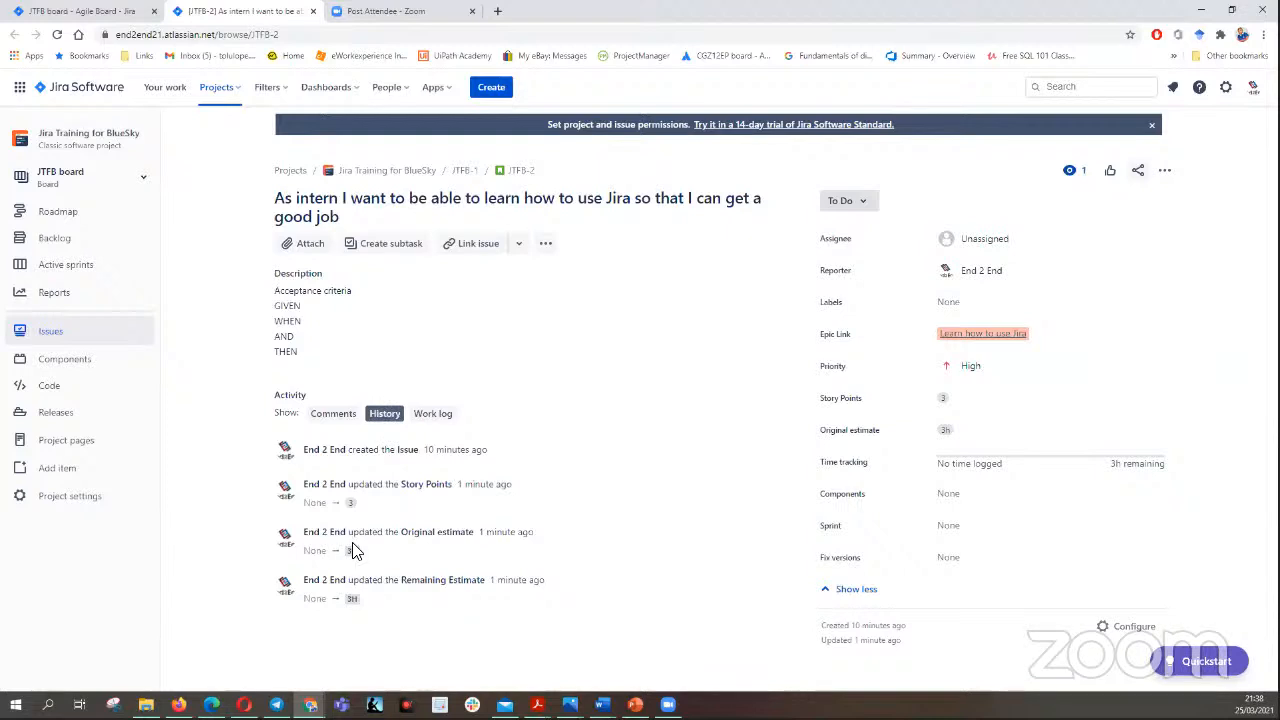
pyautogui.click(438, 416)
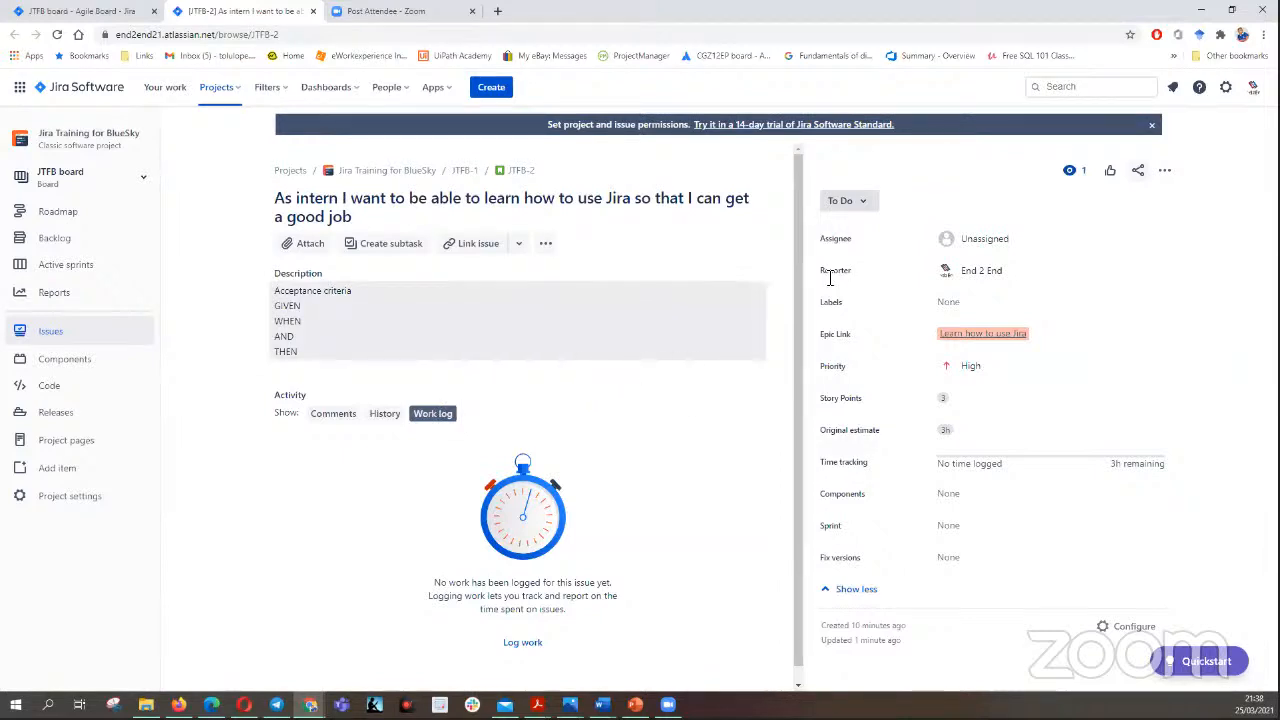
pyautogui.scroll(-1, 790, 180)
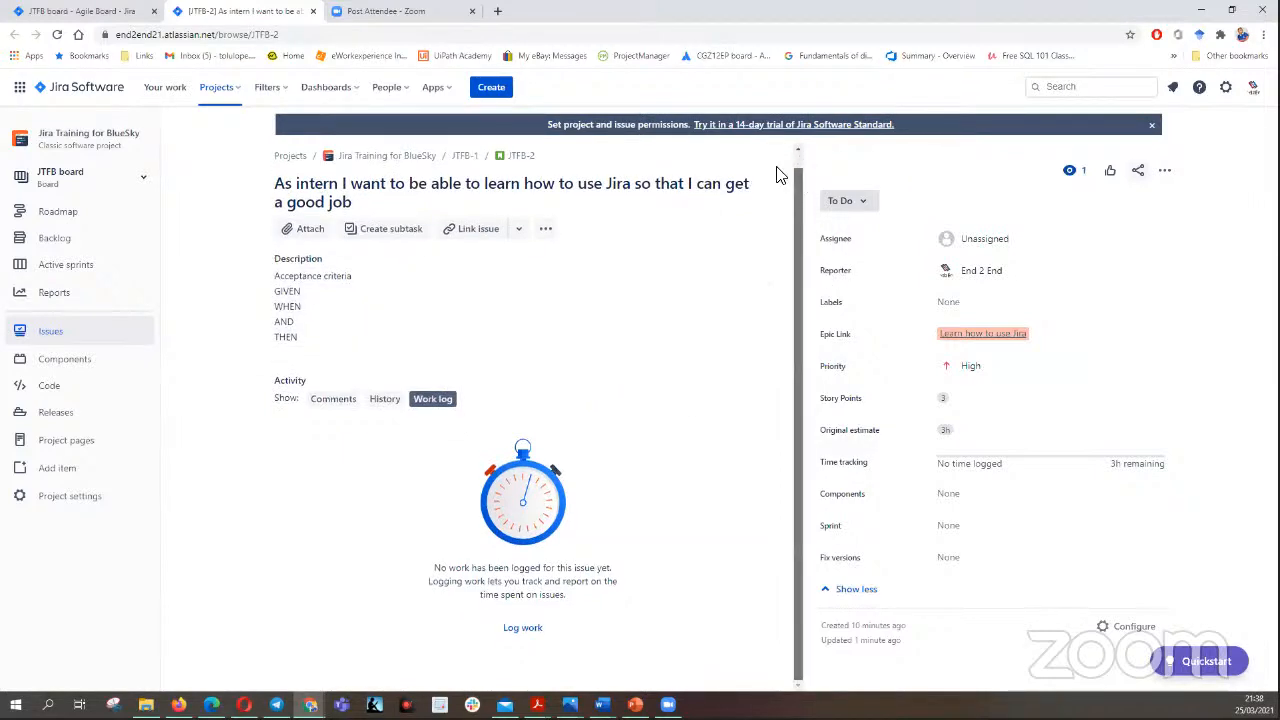
# - Return to the backlog and set the Story Points of the Scrum Master story JTFB-3 to 5
pyautogui.click(118, 11)
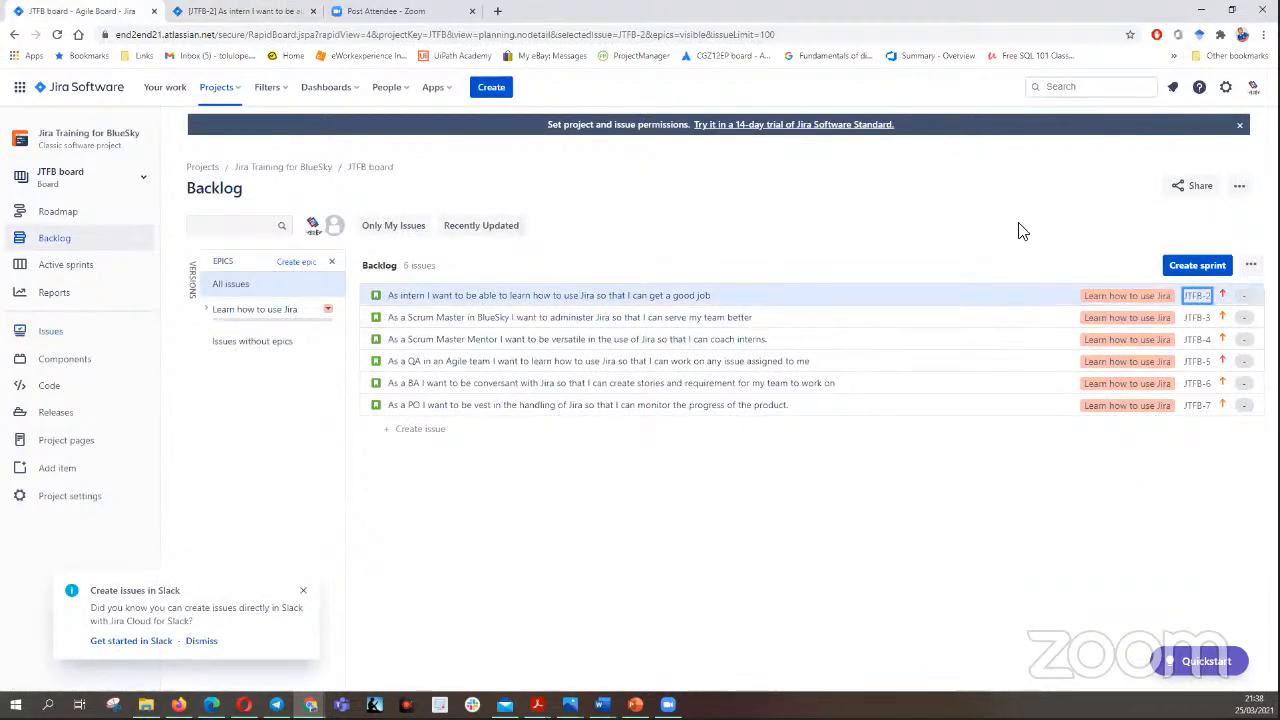
pyautogui.click(995, 319)
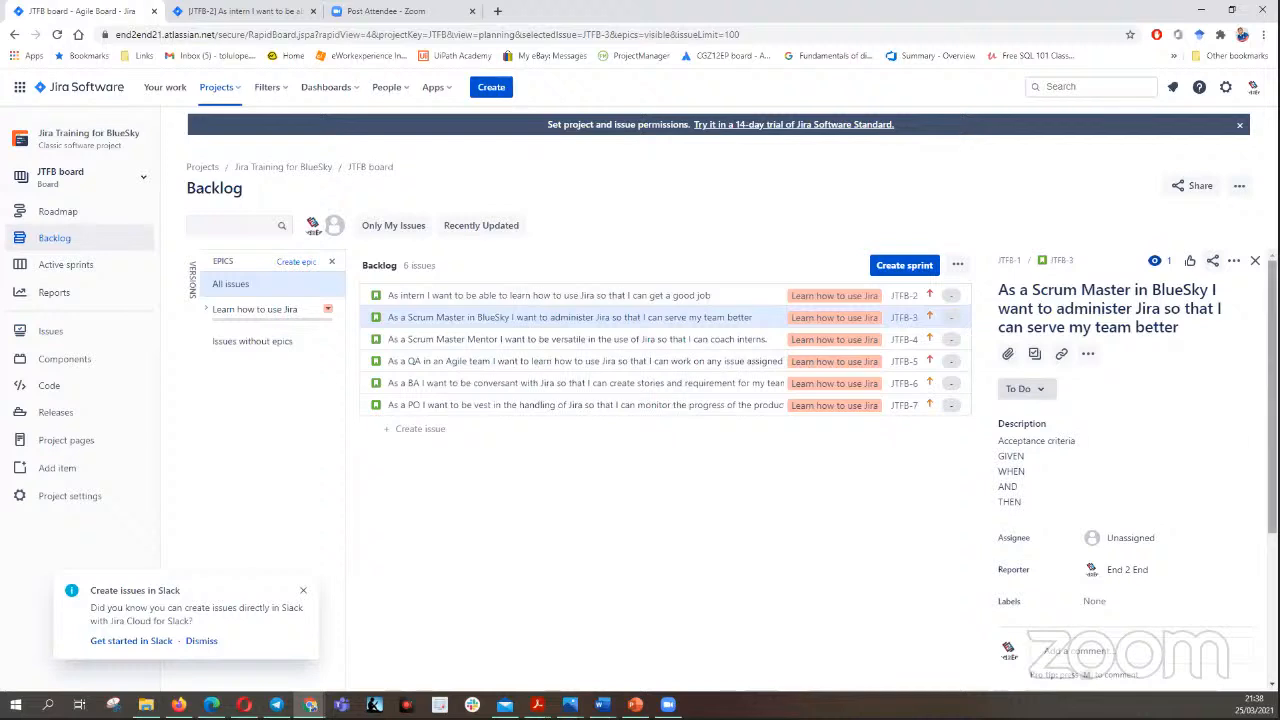
pyautogui.scroll(-5, 1136, 400)
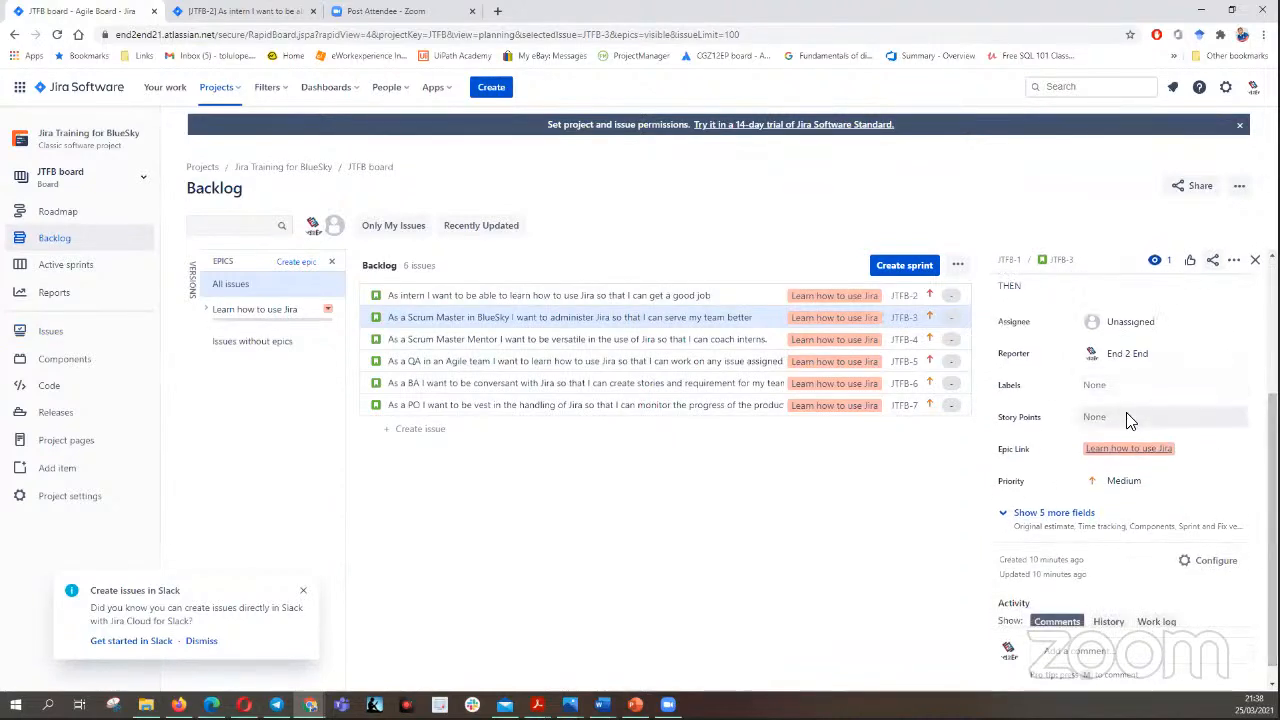
pyautogui.click(1126, 418)
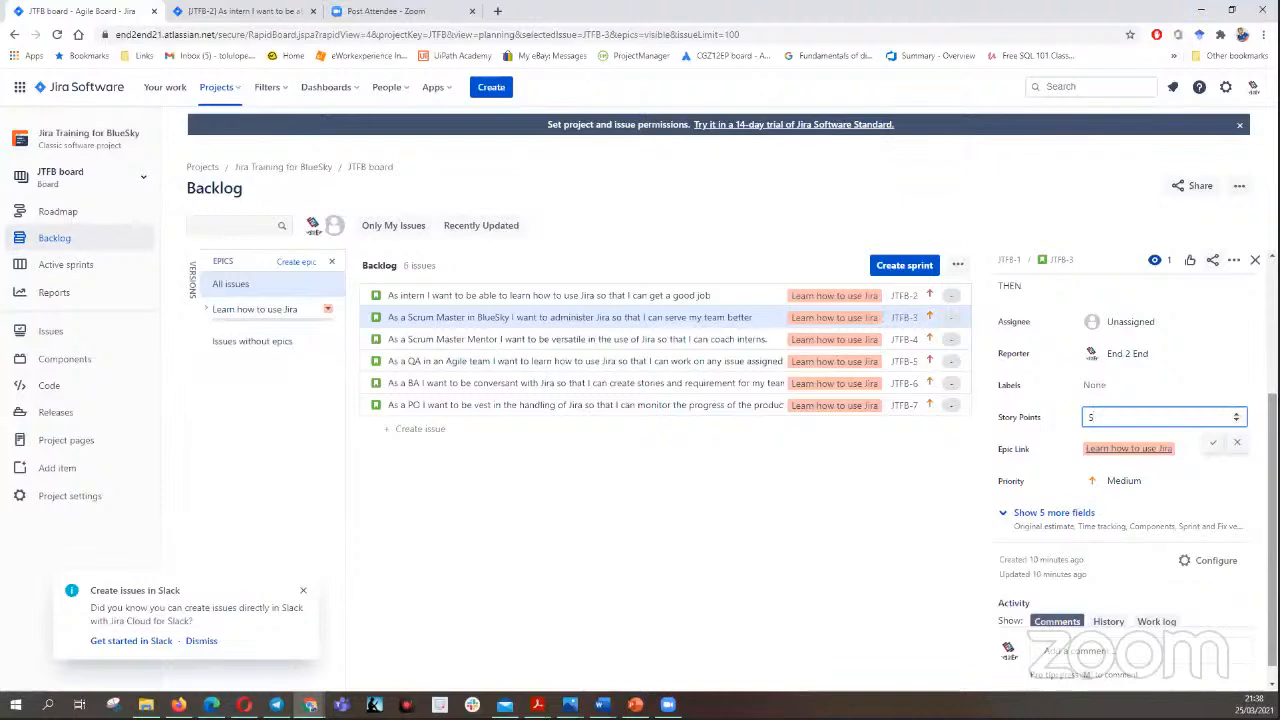
pyautogui.press('Return')
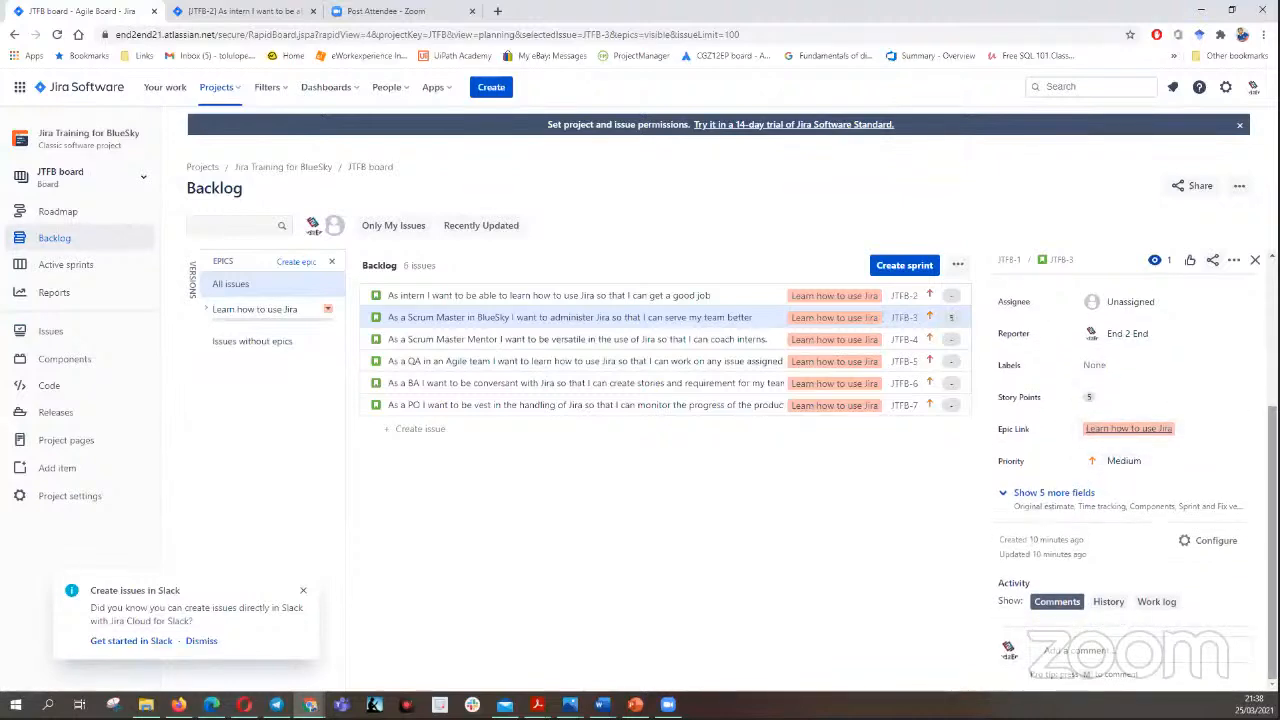
# - Show the Scrum Master story's remaining fields and set its original estimate to 5h
pyautogui.click(1057, 492)
pyautogui.click(1107, 493)
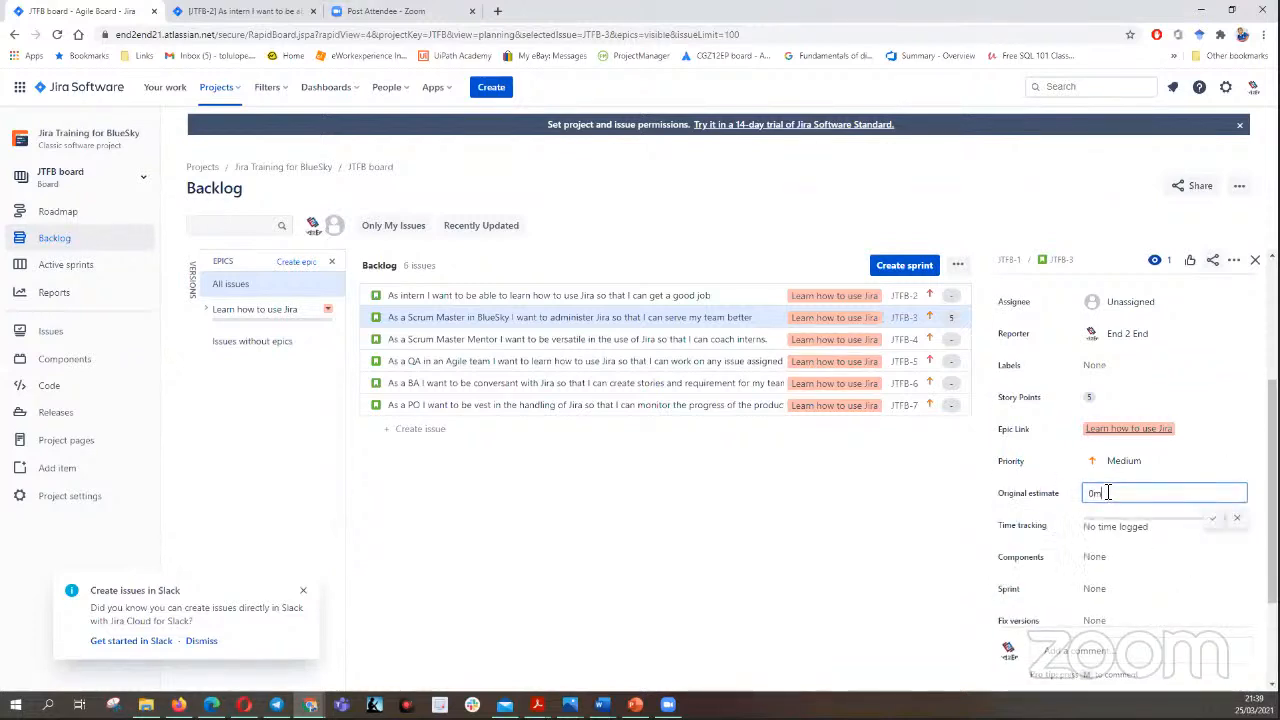
pyautogui.press('BackSpace')
pyautogui.write('5h')
pyautogui.click(1214, 519)
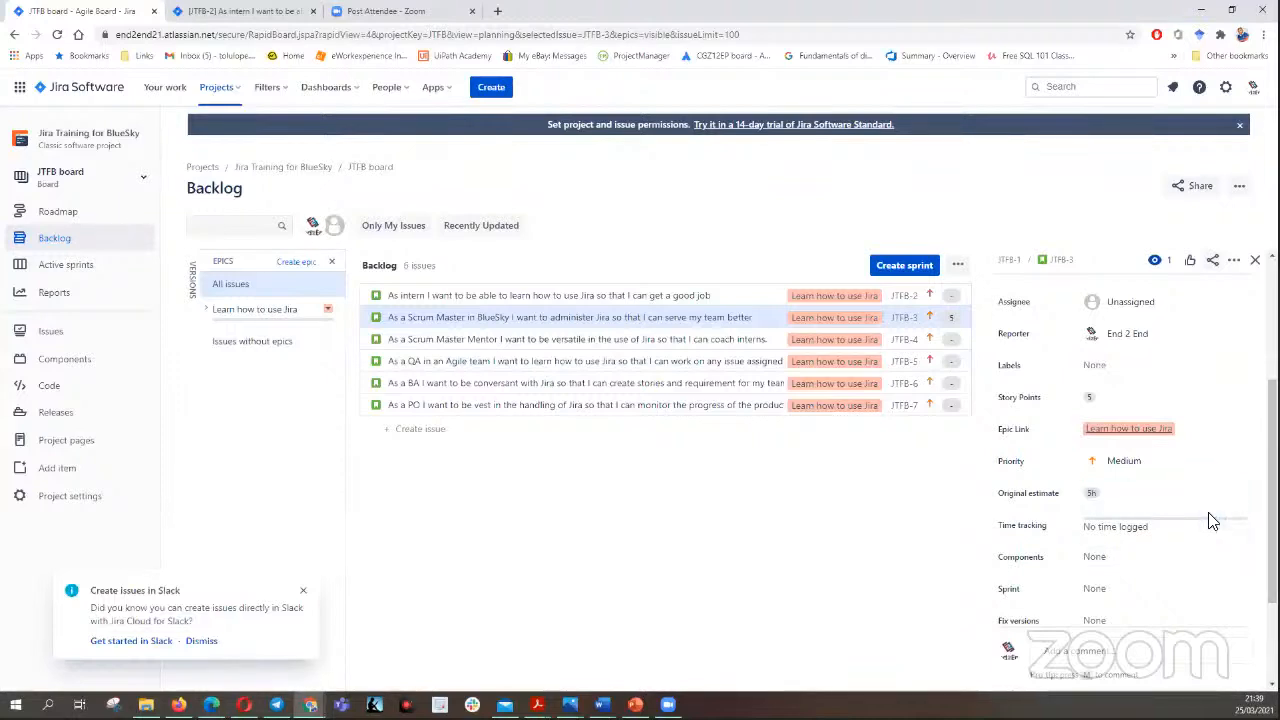
# - Open the Scrum Master Mentor story JTFB-4 from the backlog and view its detail fields
pyautogui.click(702, 341)
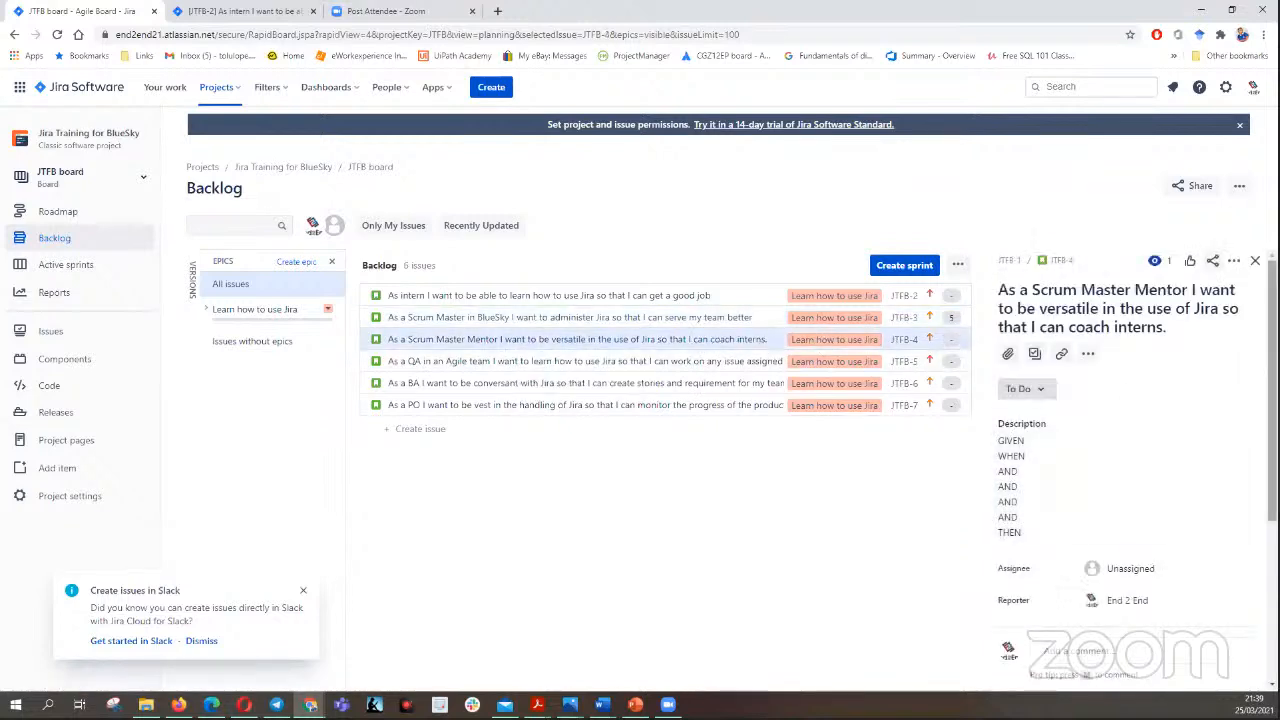
pyautogui.scroll(-2, 1125, 443)
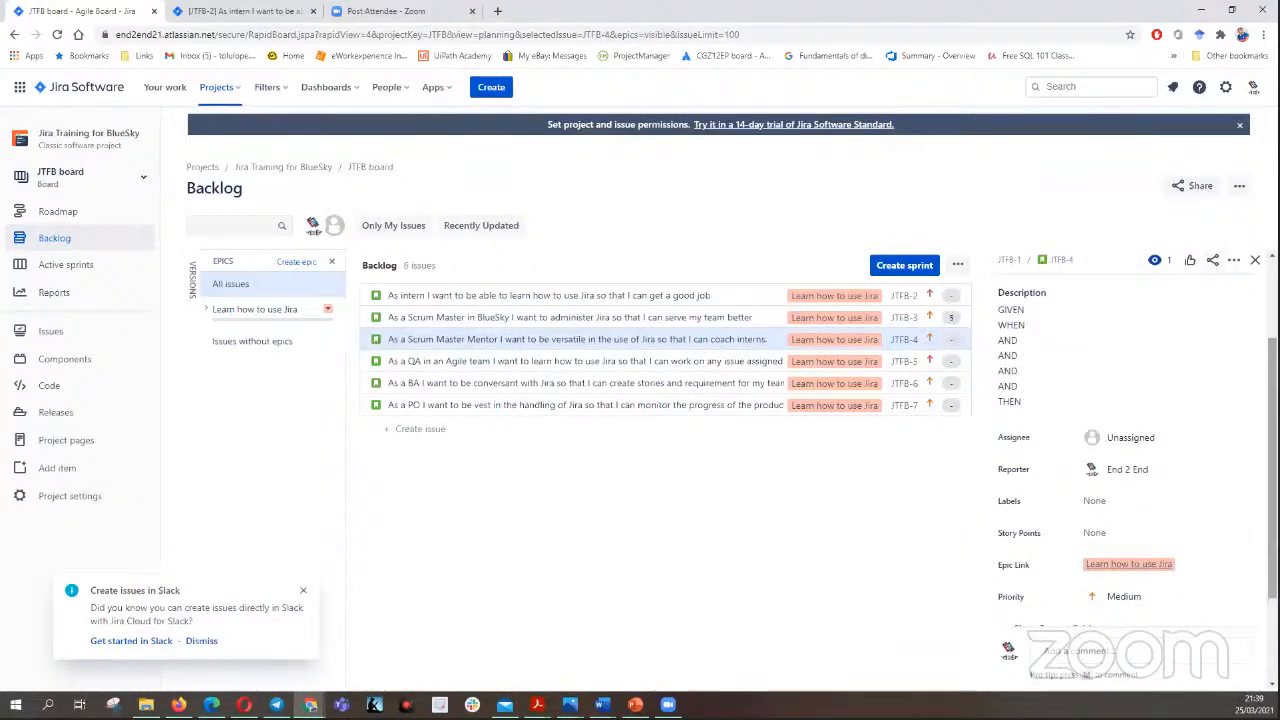
pyautogui.scroll(-1, 1223, 451)
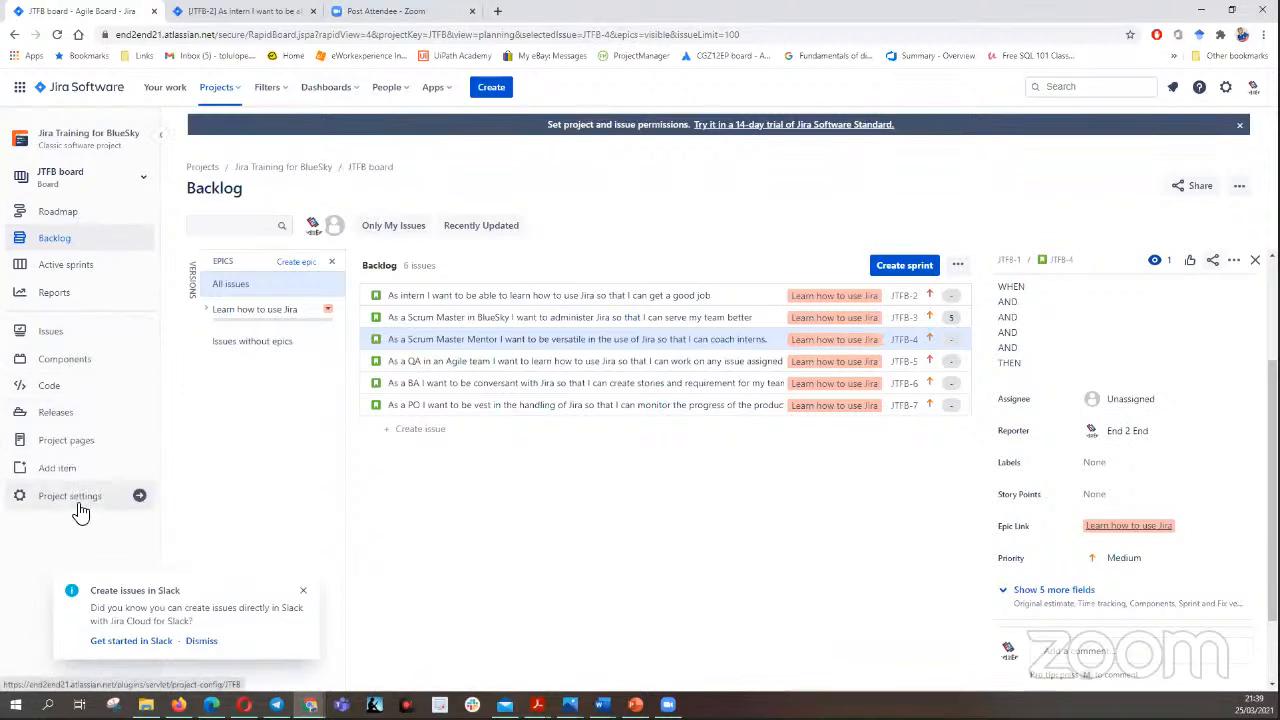
# - In the intern story's browser tab, open the Jira app marketplace and search for "poker planning"
pyautogui.click(258, 14)
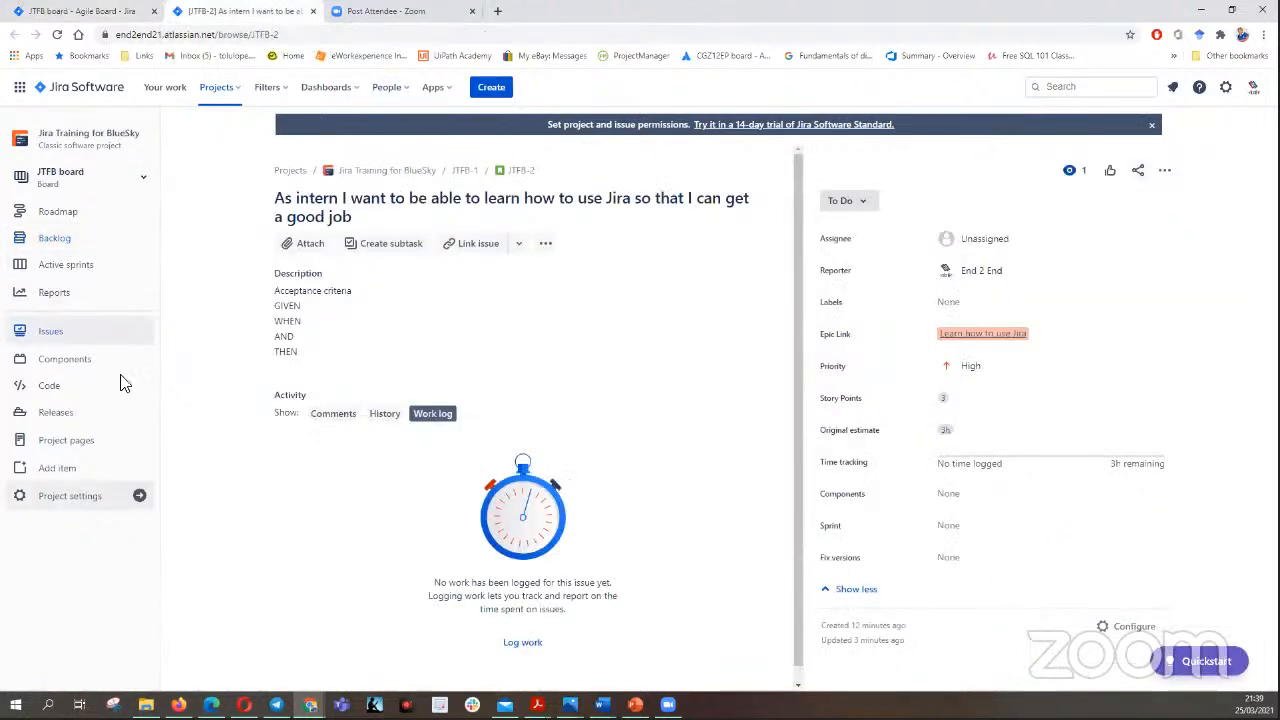
pyautogui.click(445, 89)
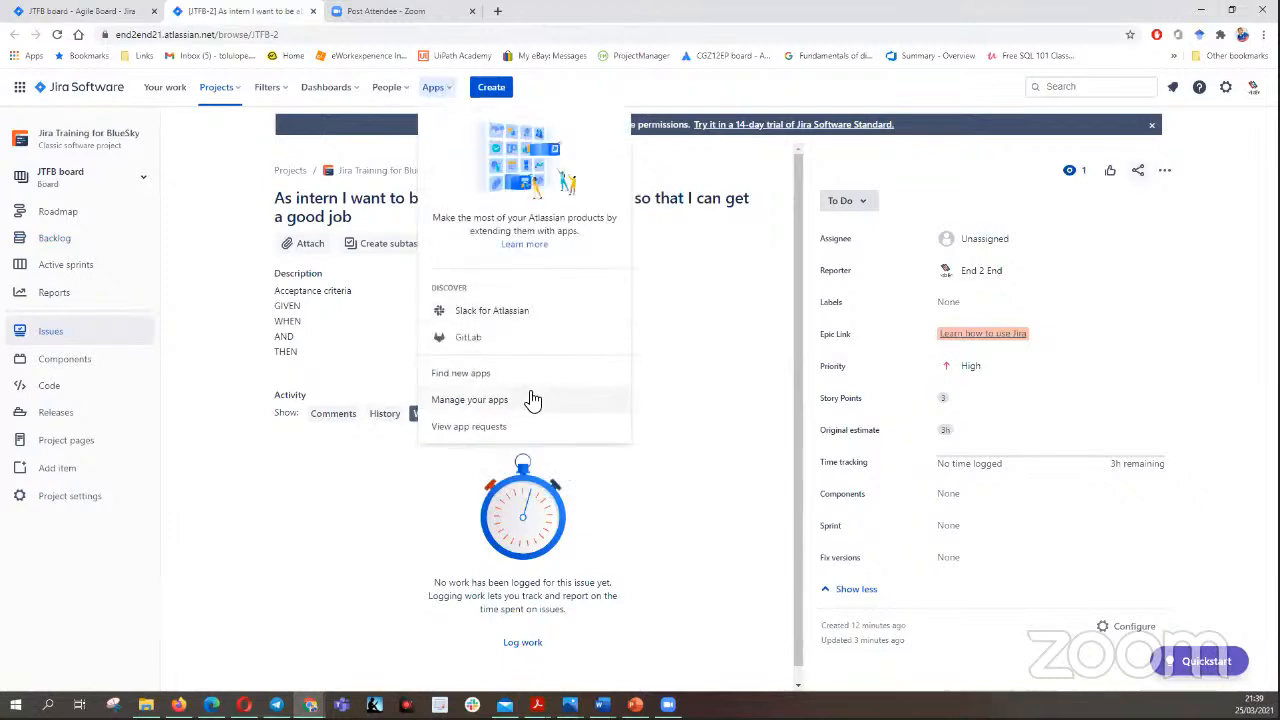
pyautogui.click(485, 375)
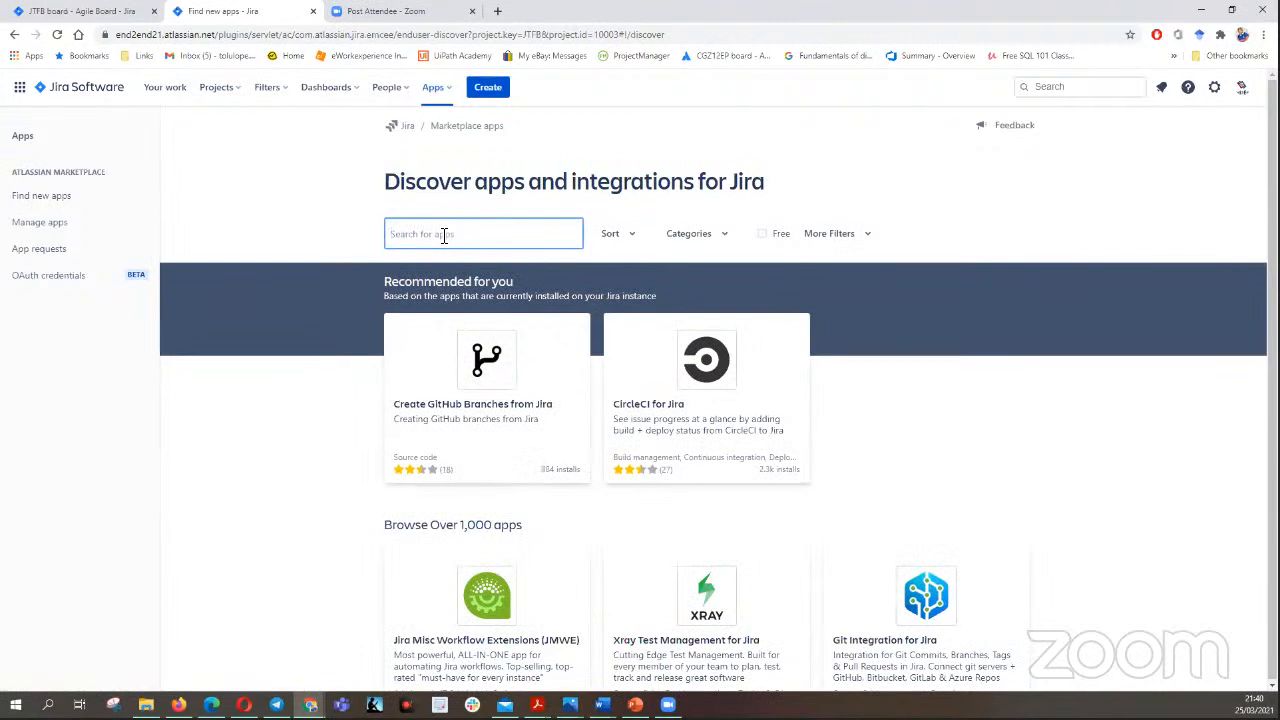
pyautogui.write('poker planning')
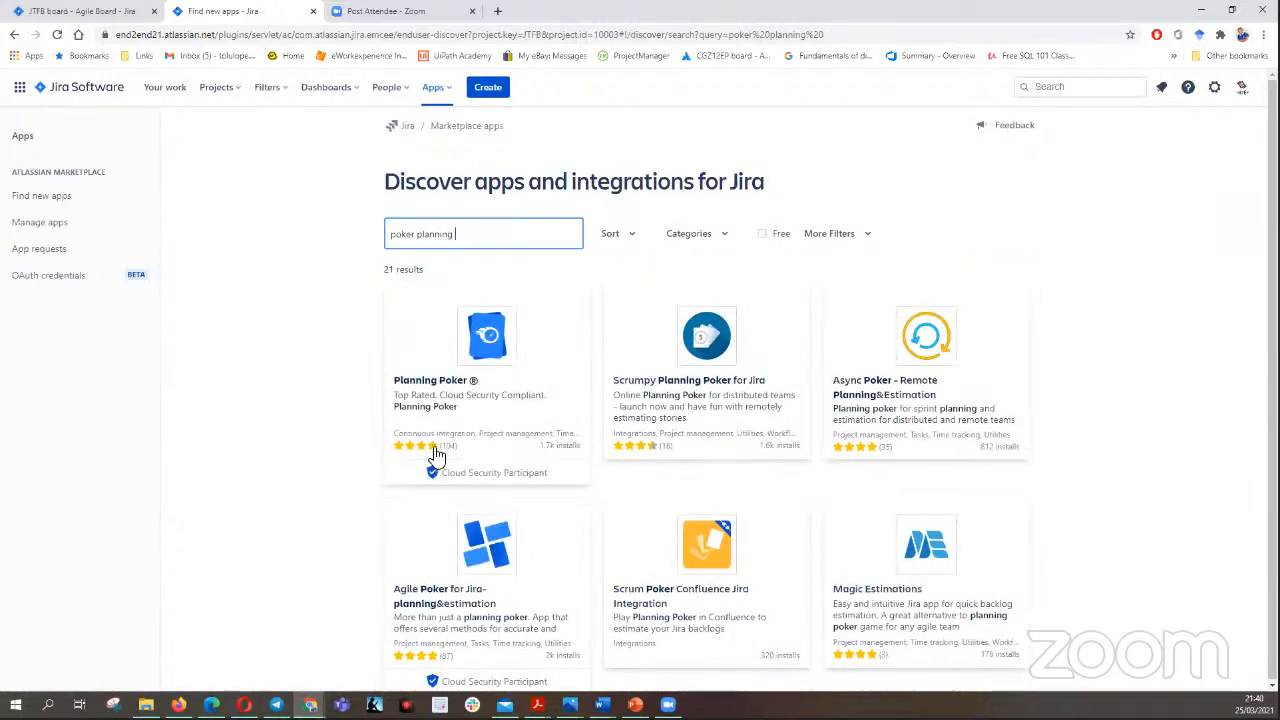
# - Add the Planning Poker app by Lizard Brain UG to Jira as a free trial
pyautogui.click(486, 363)
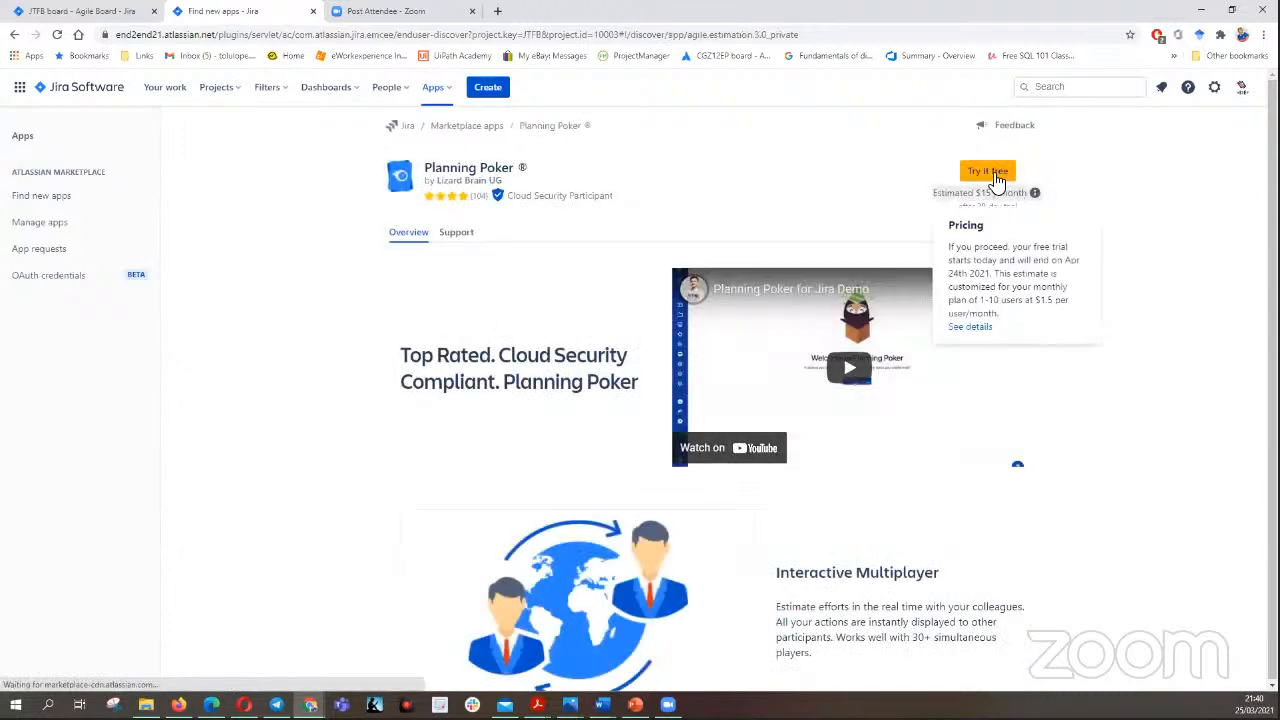
pyautogui.click(984, 174)
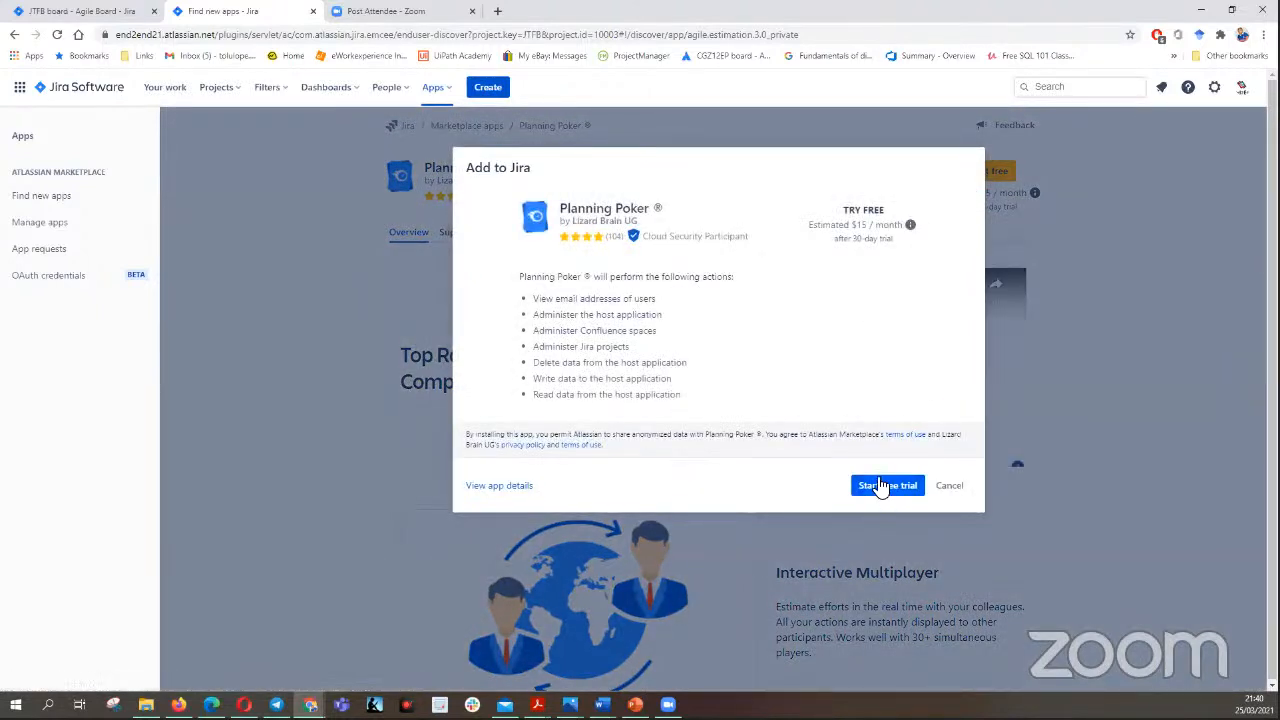
pyautogui.click(885, 489)
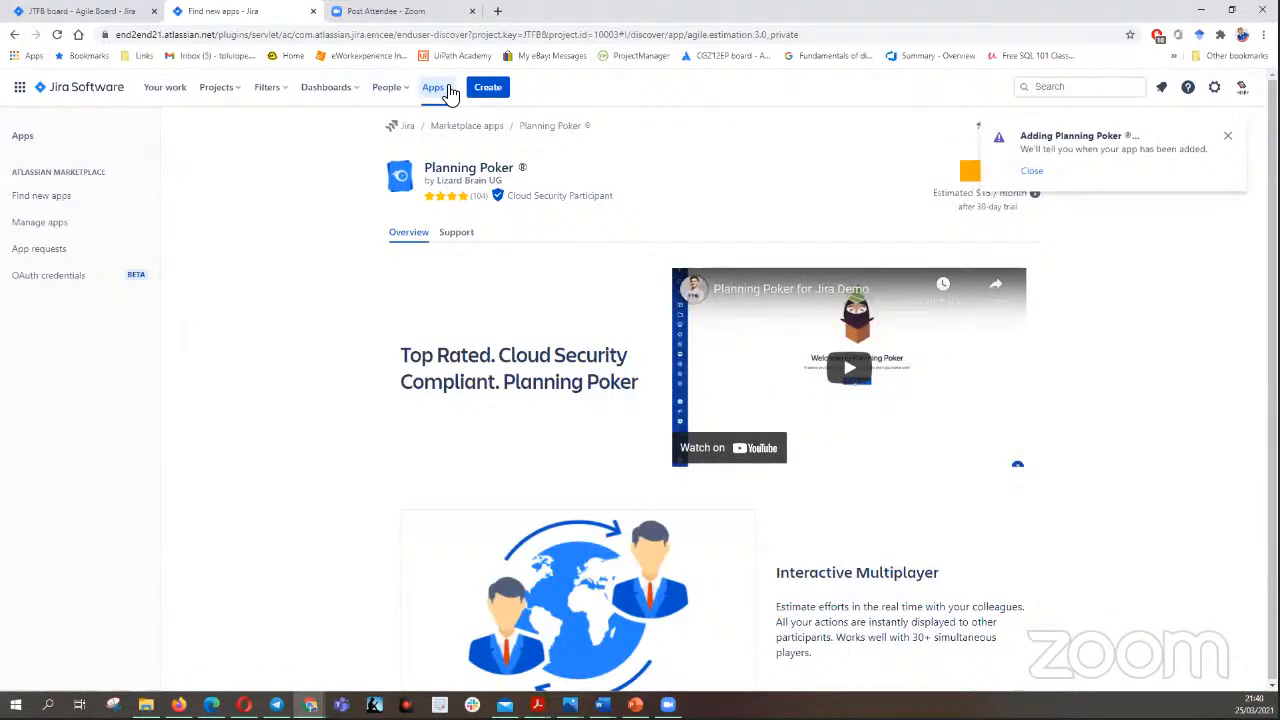
# - Go back to the marketplace's app discovery page and look through the app categories
pyautogui.click(448, 90)
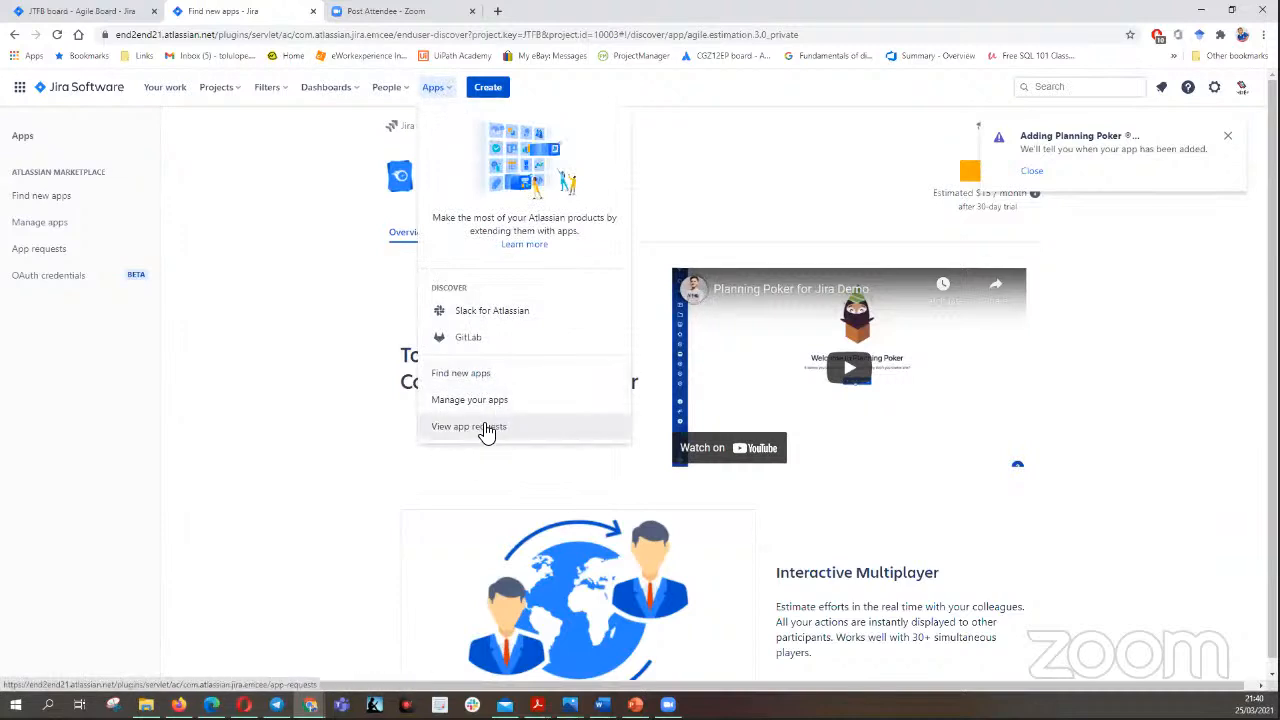
pyautogui.click(499, 375)
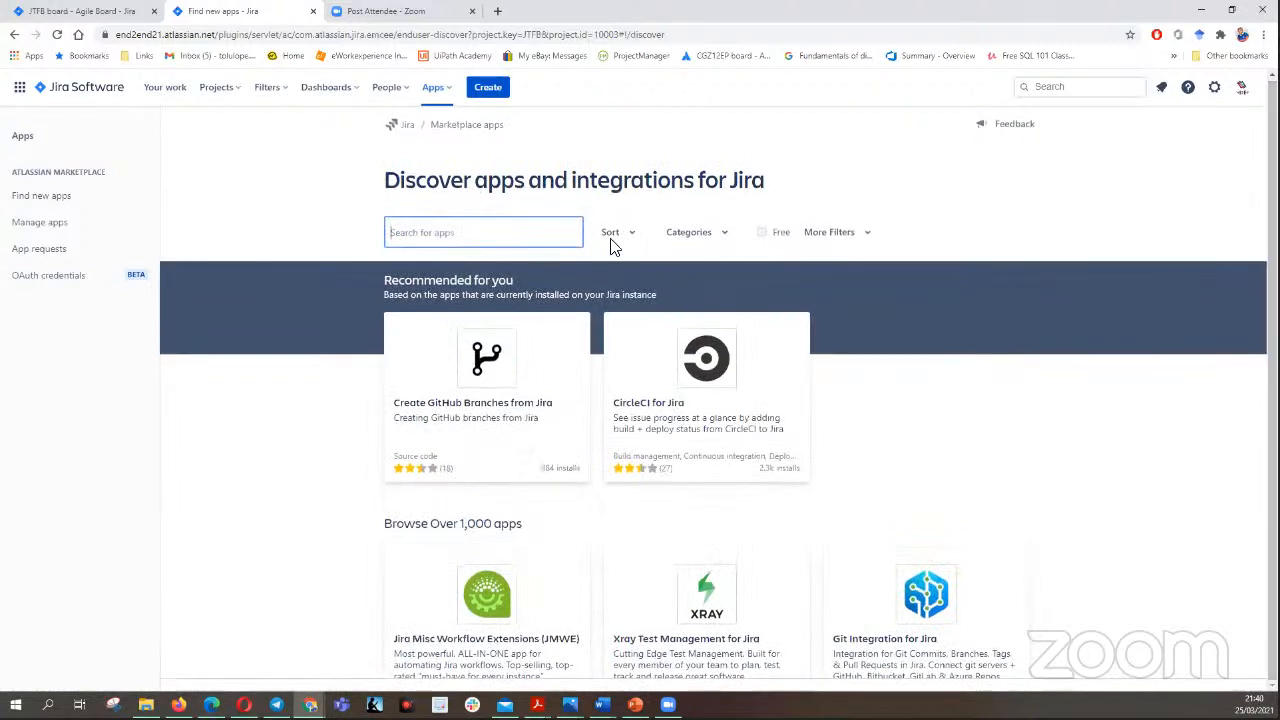
pyautogui.click(729, 236)
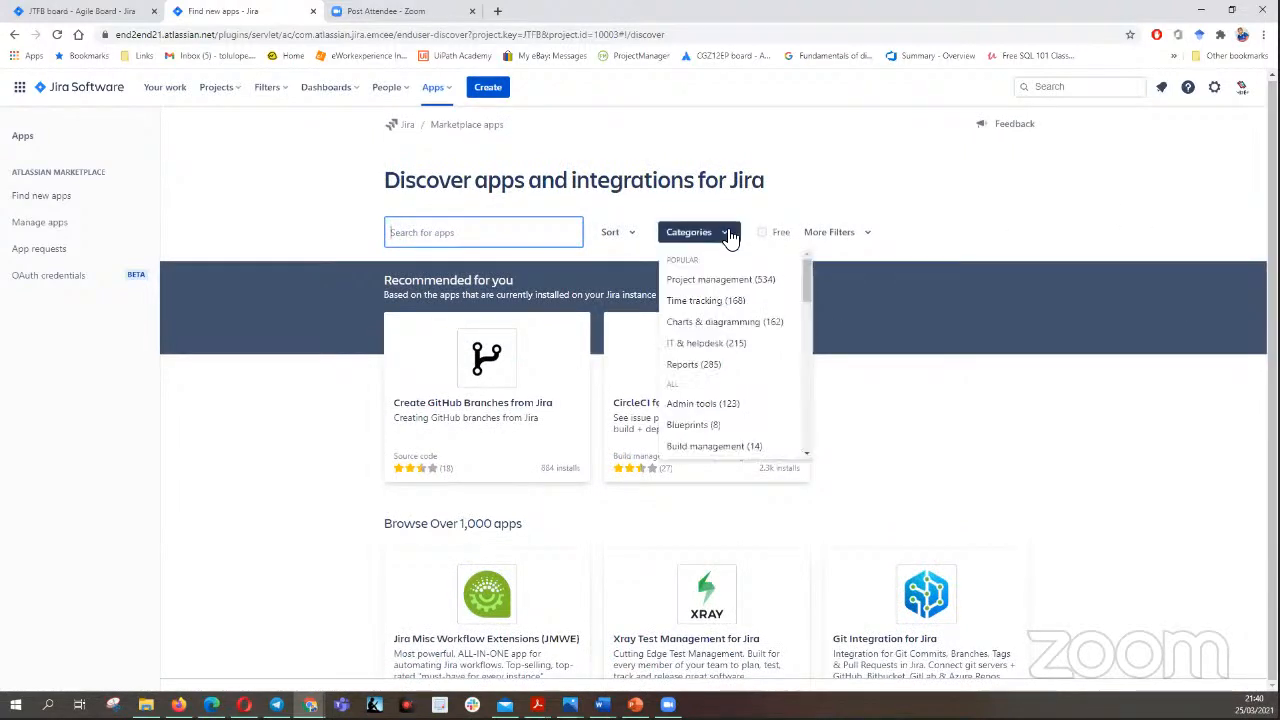
pyautogui.click(927, 205)
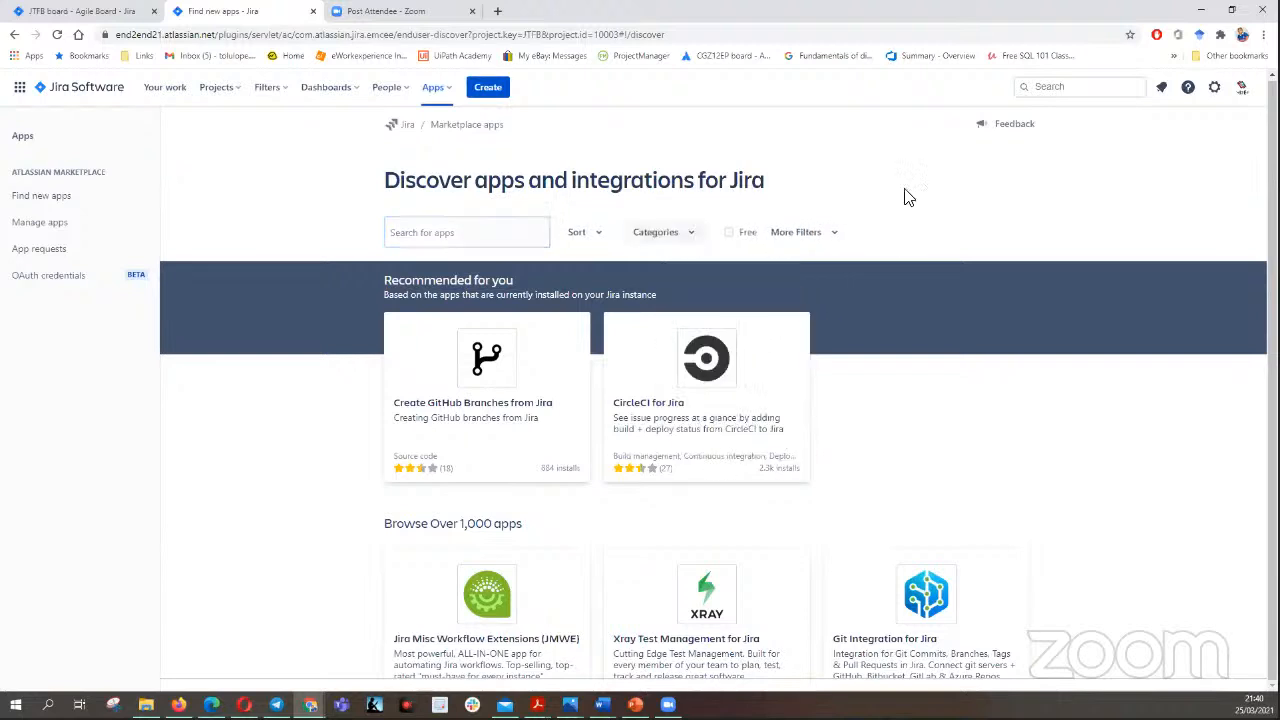
# - Return to the JTFB board's backlog, expand the extra fields of the Scrum Master Mentor story JTFB-4, and set its story points to 2
pyautogui.click(104, 14)
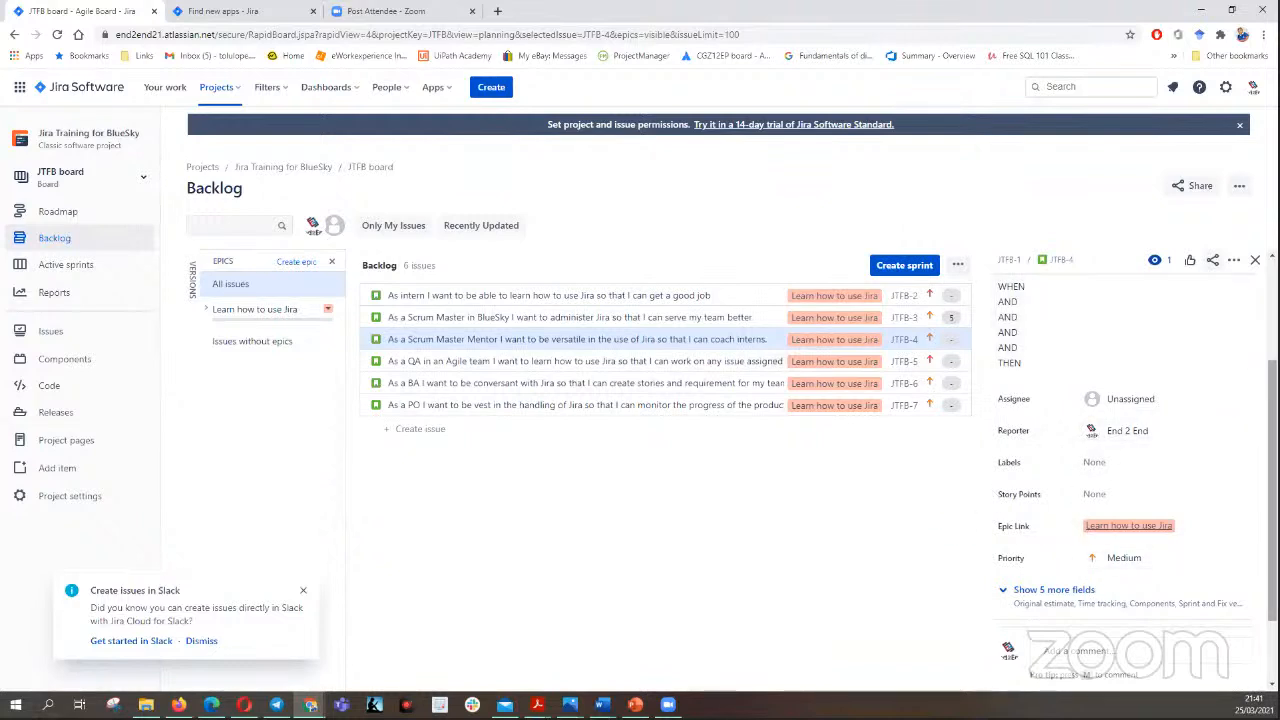
pyautogui.scroll(2, 1130, 450)
pyautogui.scroll(-4, 1130, 450)
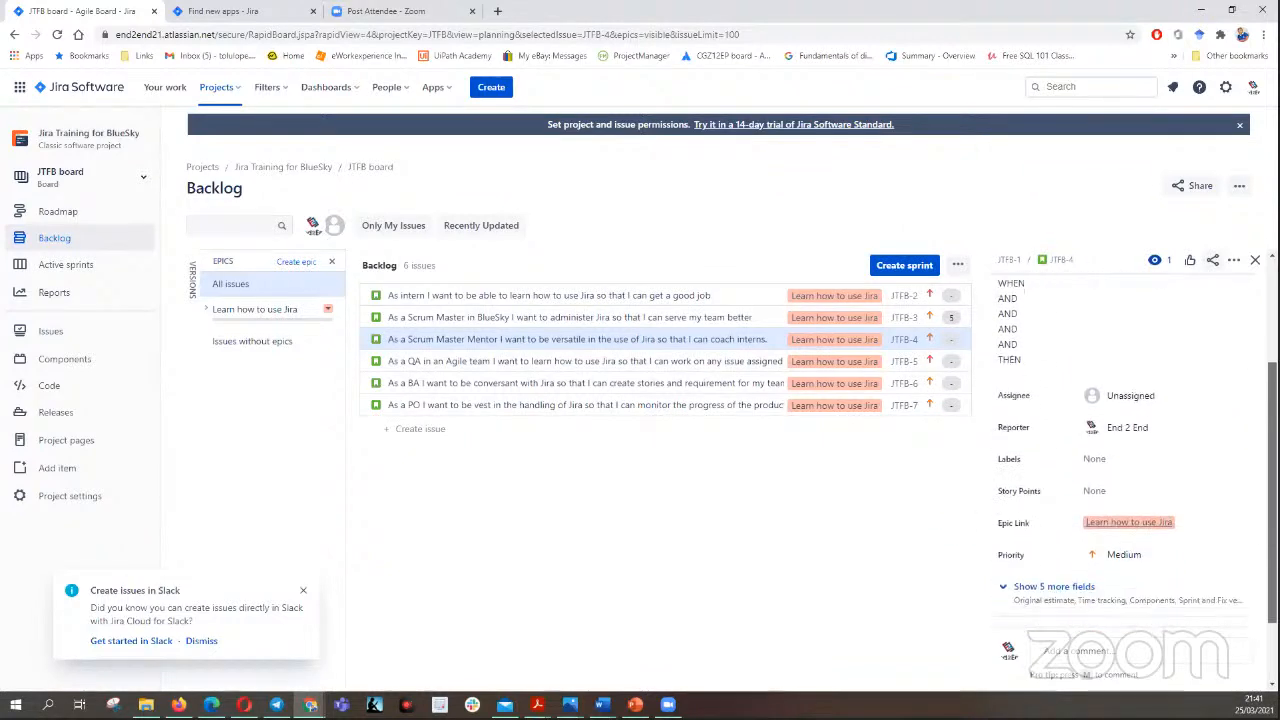
pyautogui.scroll(2, 1130, 450)
pyautogui.scroll(3, 1130, 450)
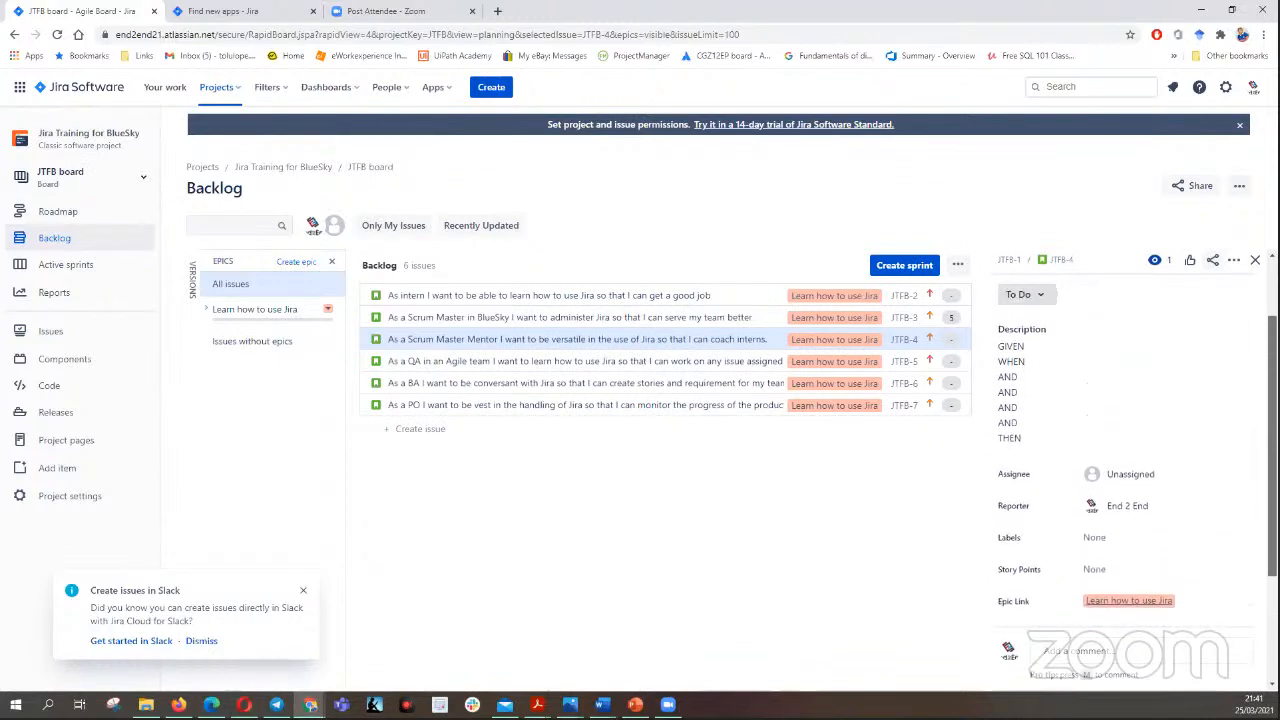
pyautogui.scroll(-5, 1130, 450)
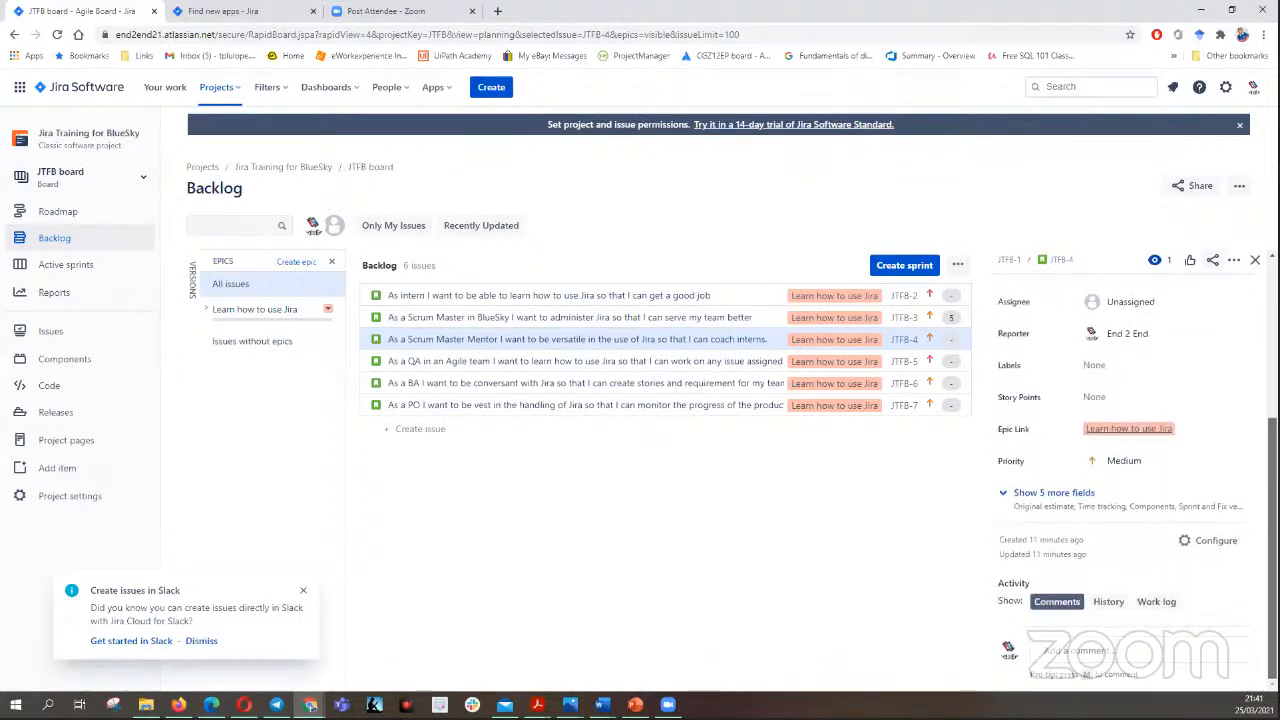
pyautogui.click(1062, 496)
pyautogui.click(1107, 494)
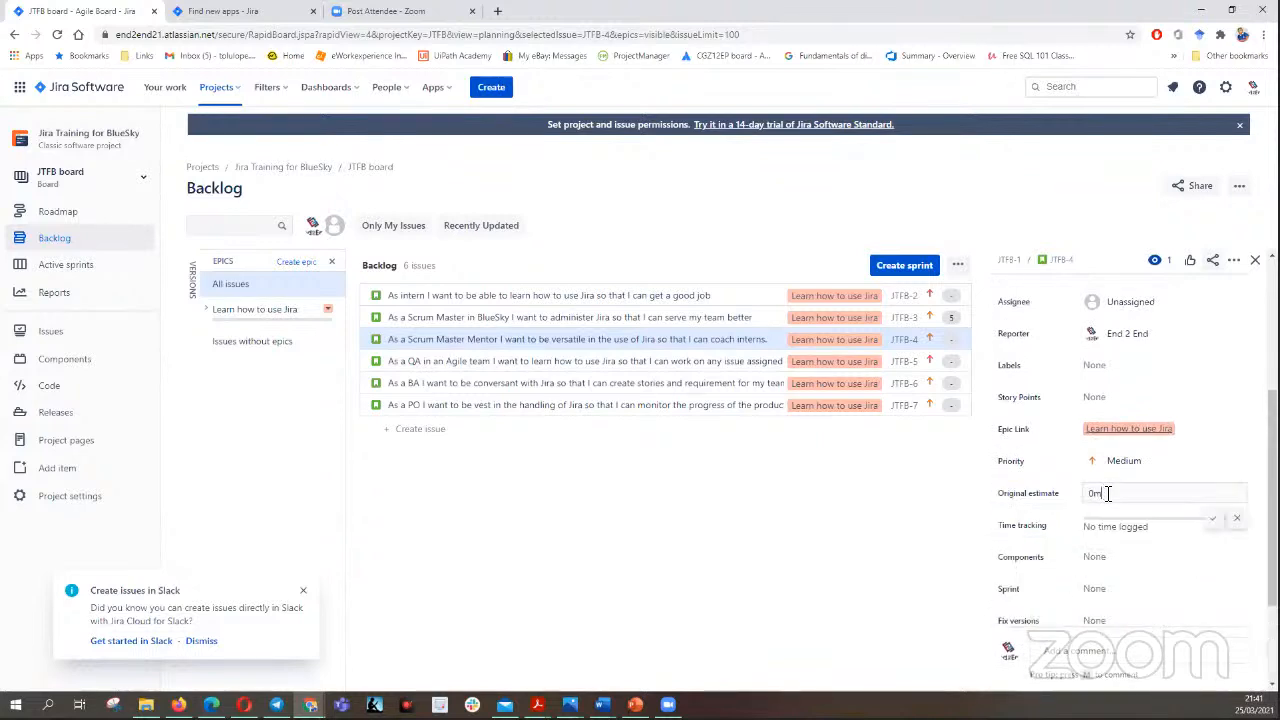
pyautogui.click(1111, 396)
pyautogui.click(1113, 397)
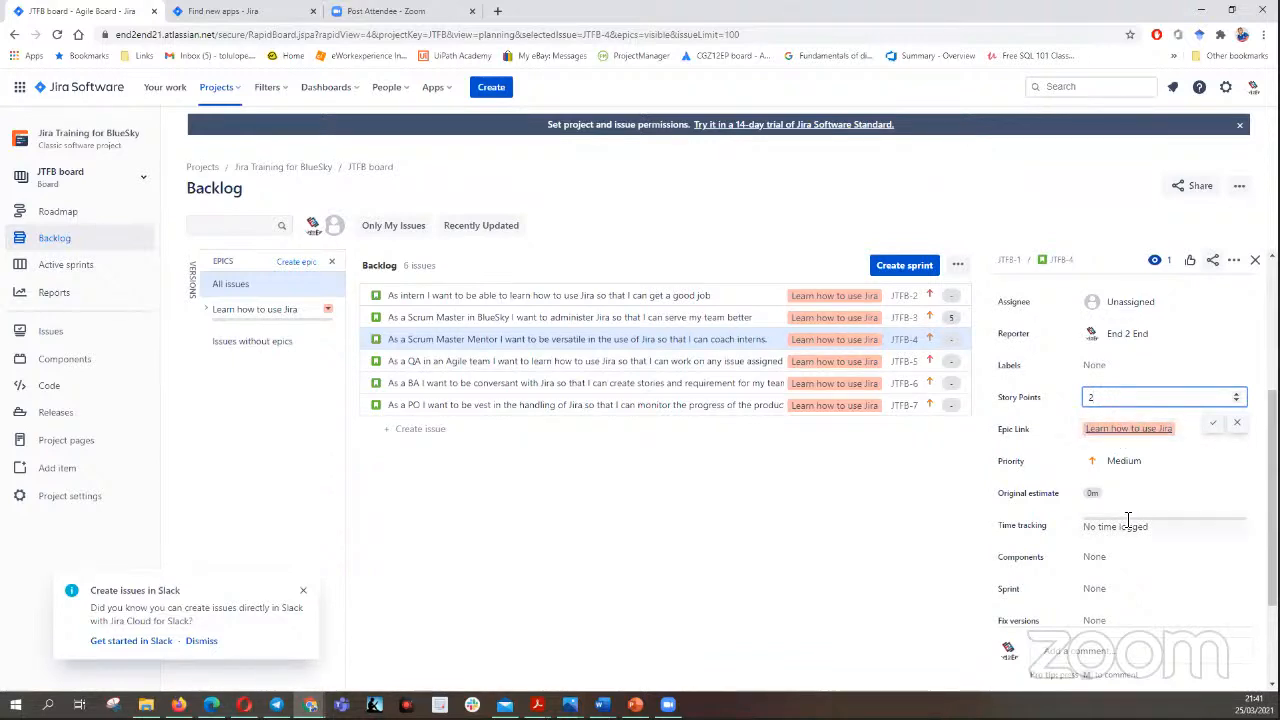
# - Set the original estimate of the Scrum Master Mentor story JTFB-4 to 2h
pyautogui.click(1105, 494)
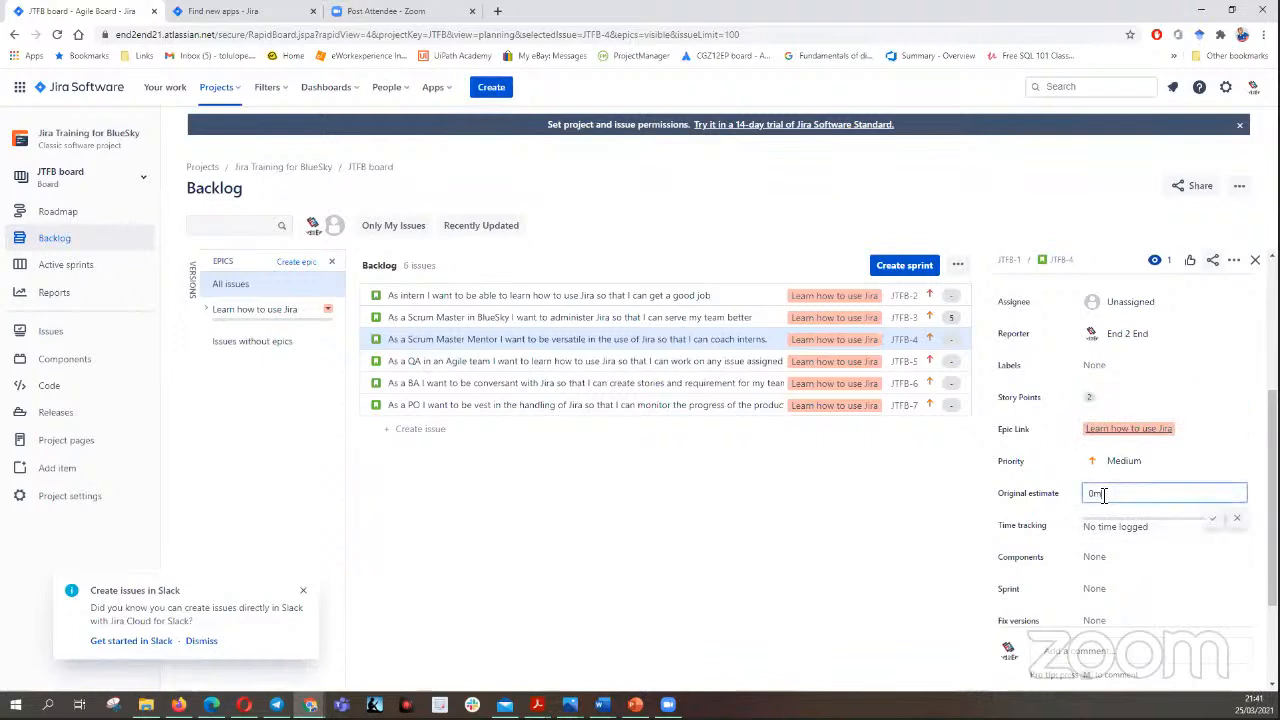
pyautogui.press('BackSpace')
pyautogui.write('2h')
pyautogui.click(1212, 518)
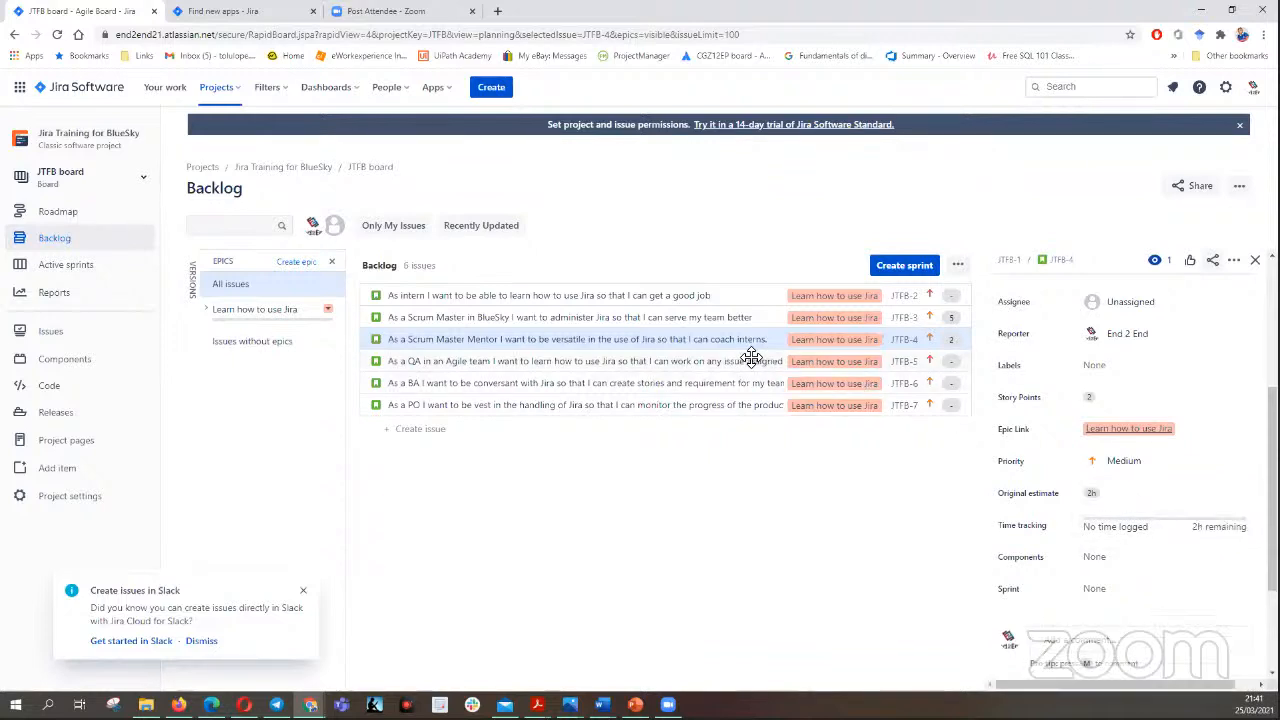
# - Give the QA story JTFB-5 2 story points and an original estimate of 2h
pyautogui.click(710, 364)
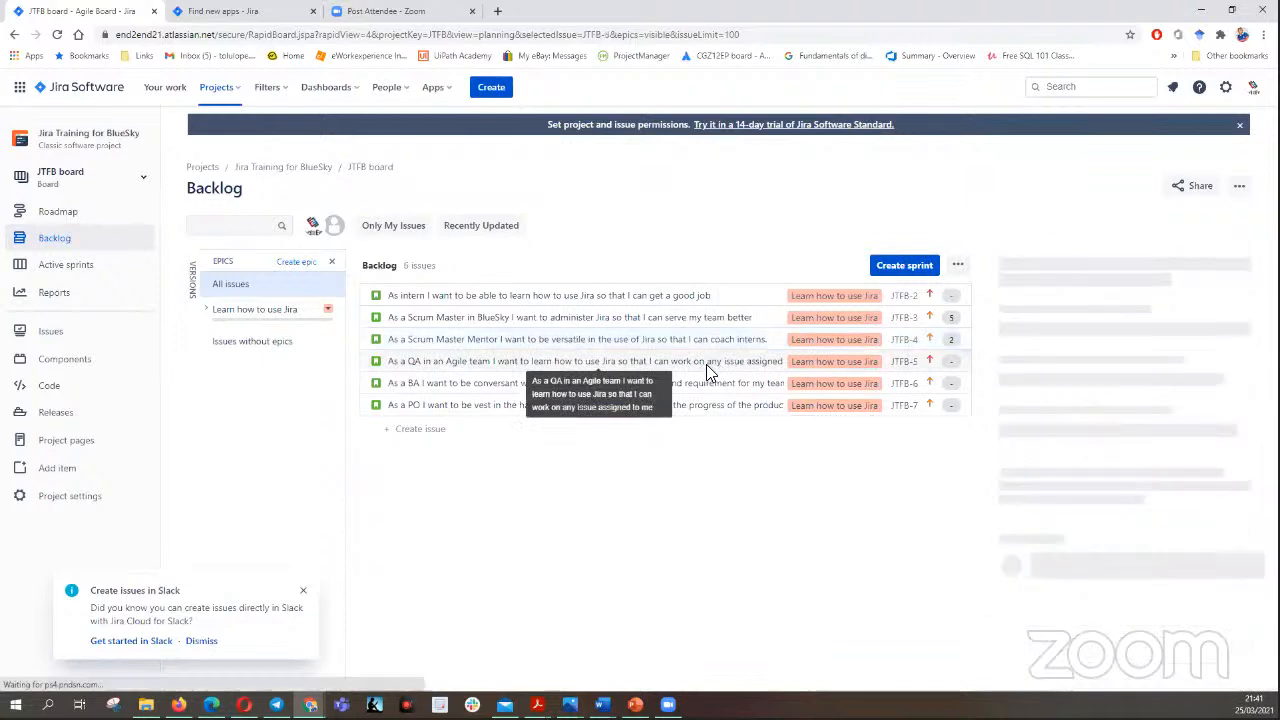
pyautogui.scroll(-3, 1120, 430)
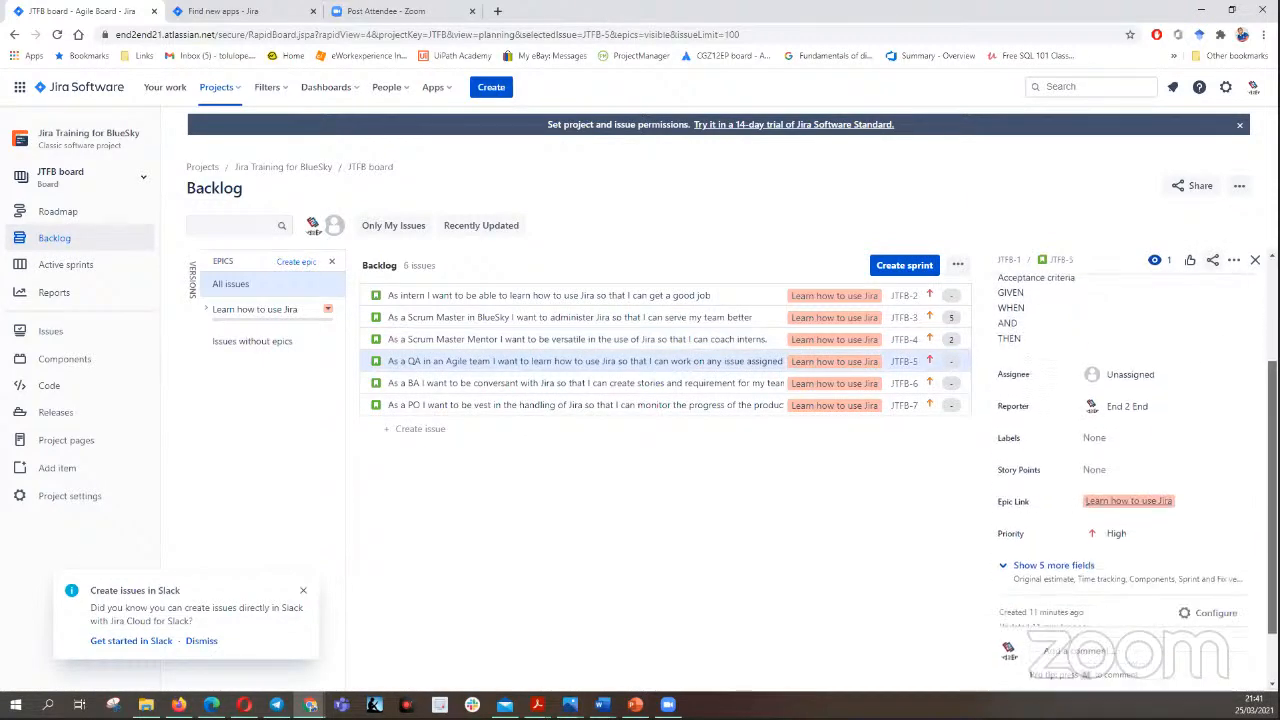
pyautogui.click(1114, 433)
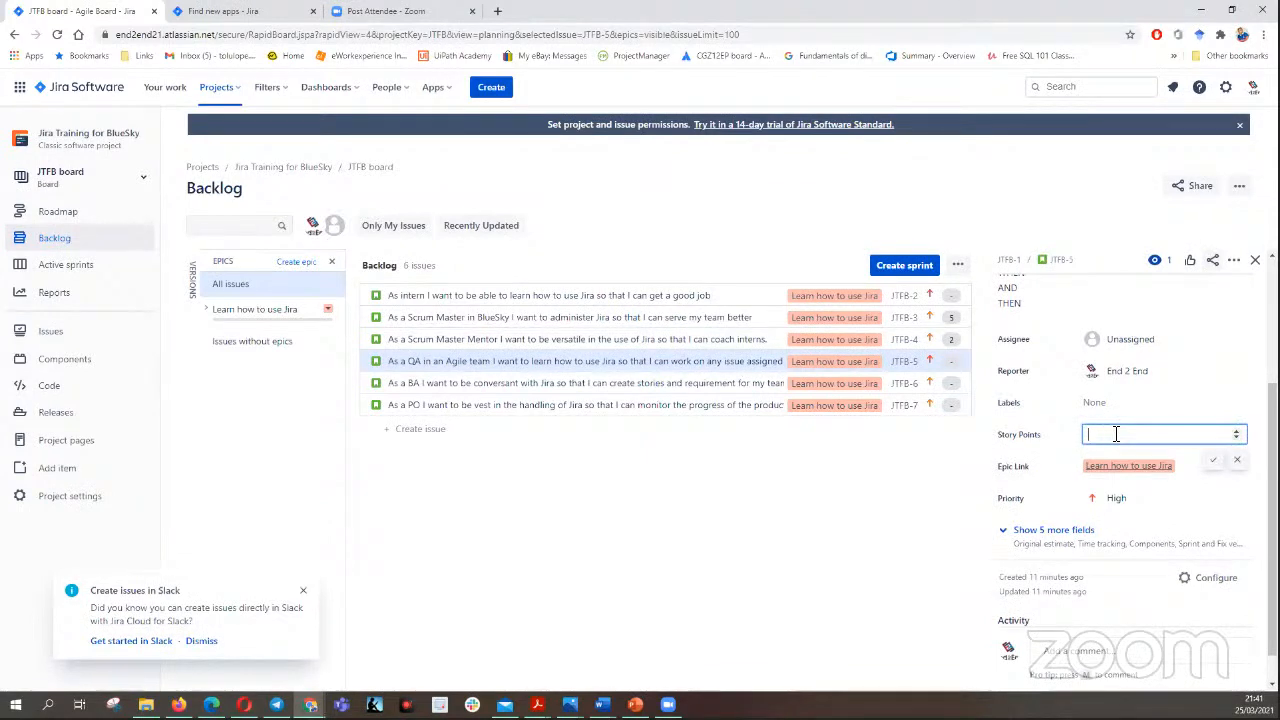
pyautogui.write('2')
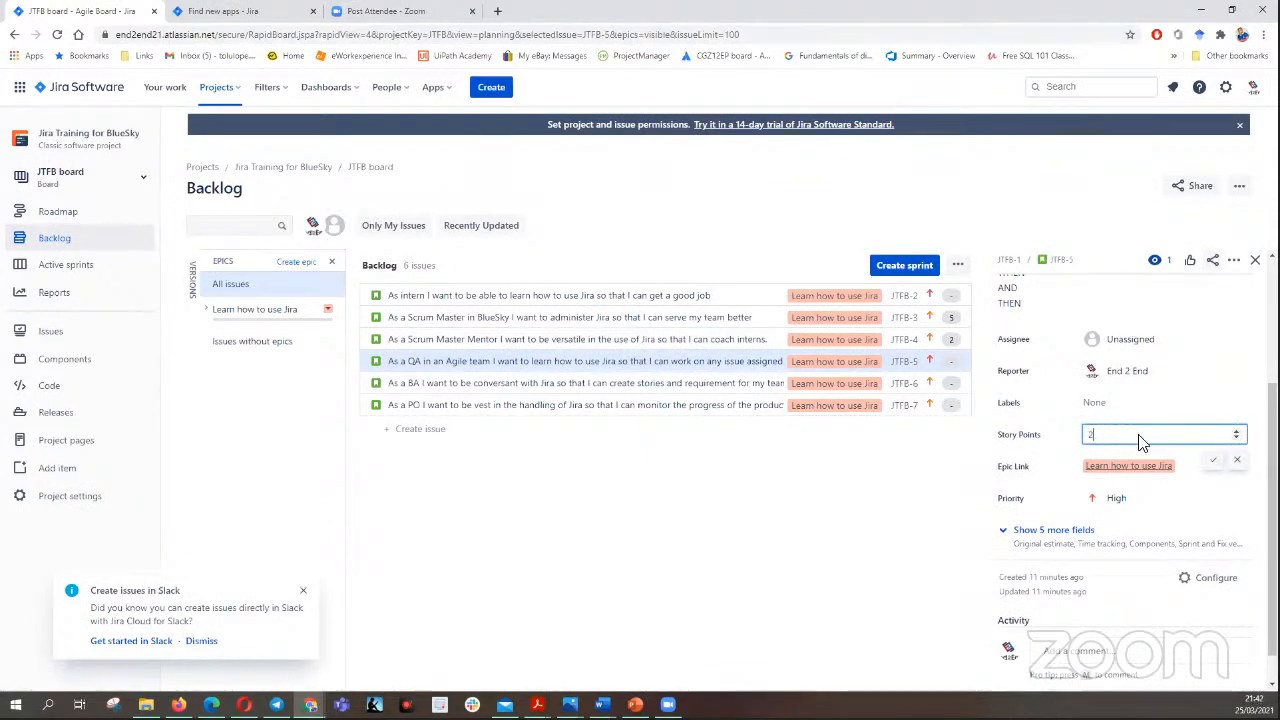
pyautogui.click(1045, 530)
pyautogui.click(1097, 531)
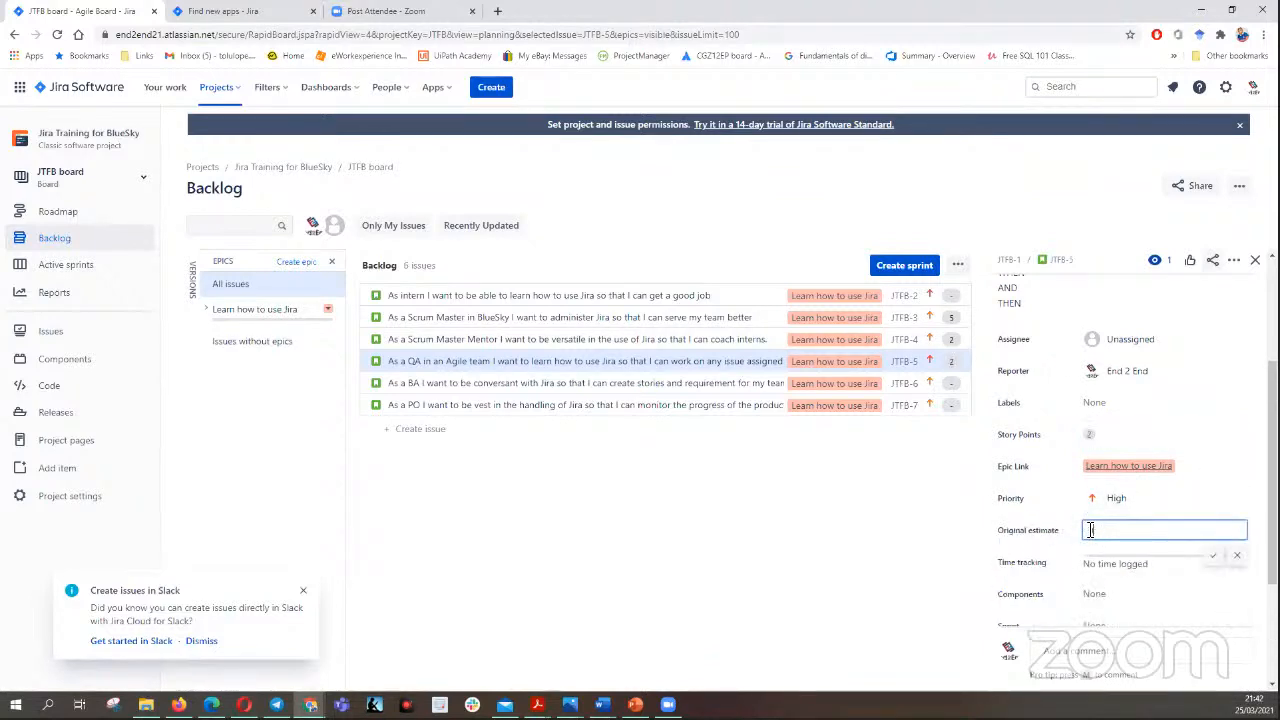
pyautogui.write('2h')
pyautogui.click(1209, 558)
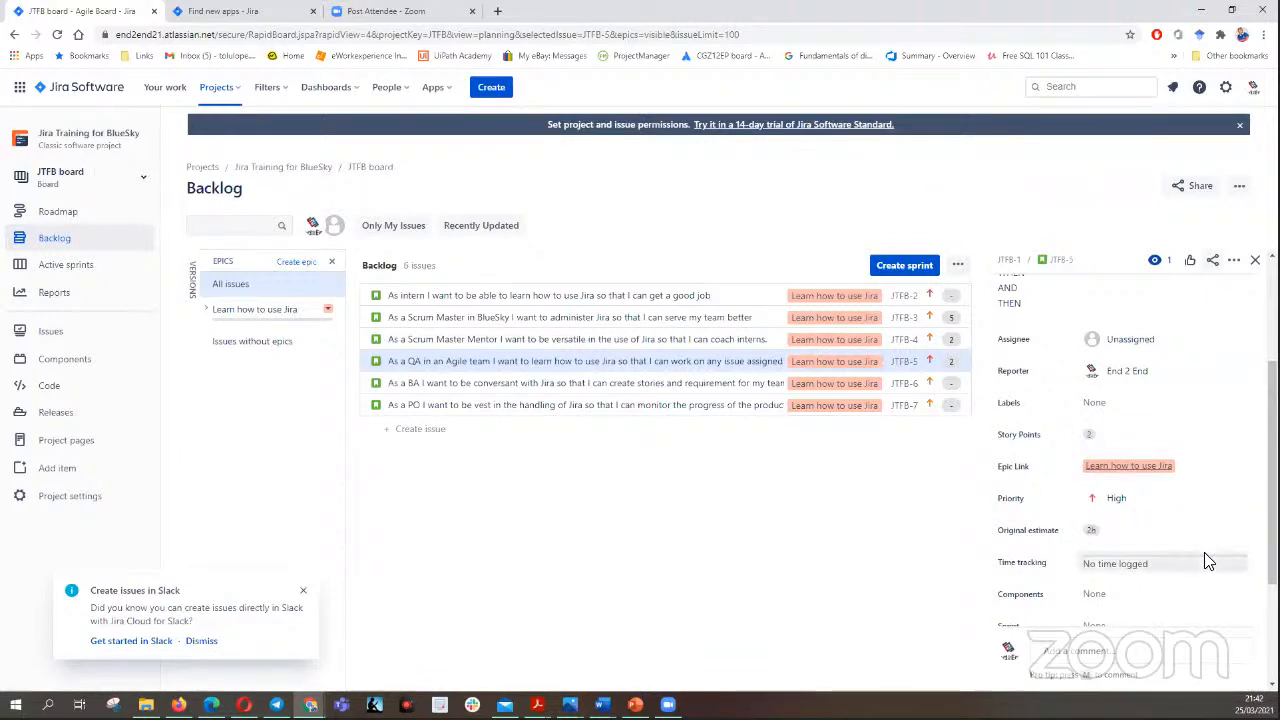
# - Give the BA story JTFB-6 3 story points and an original estimate of 3h
pyautogui.click(712, 384)
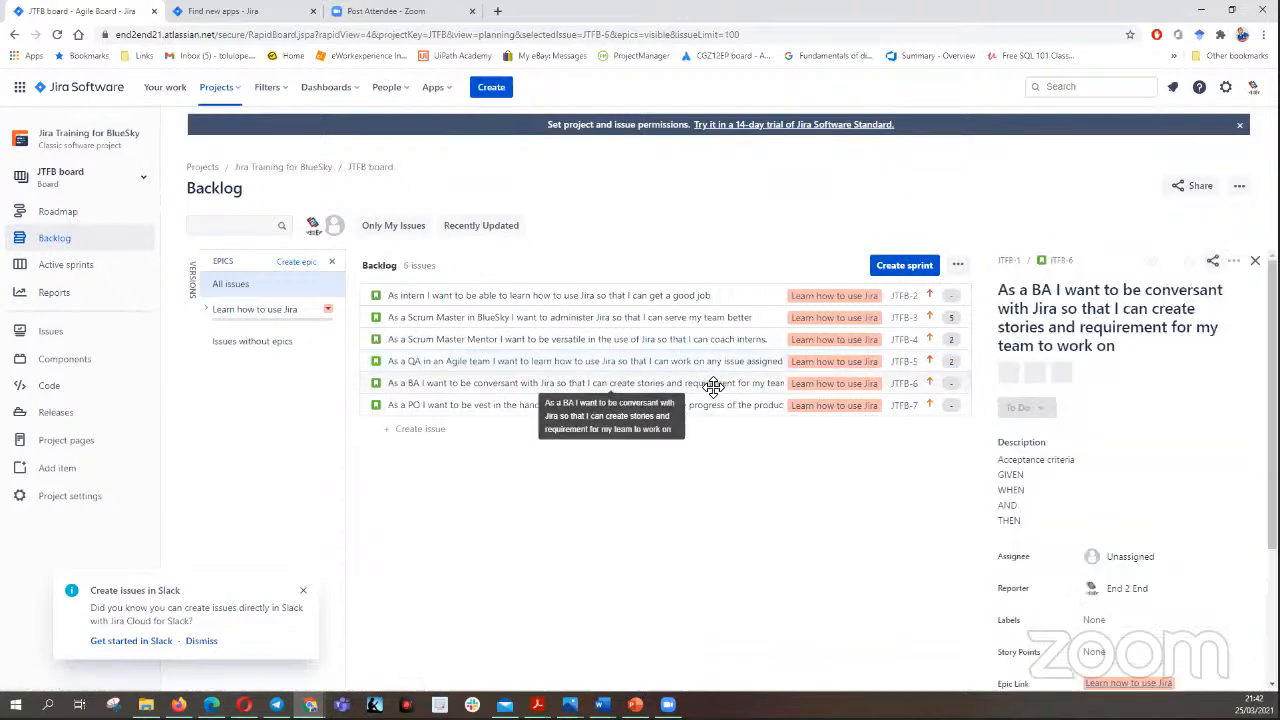
pyautogui.scroll(-2, 1100, 486)
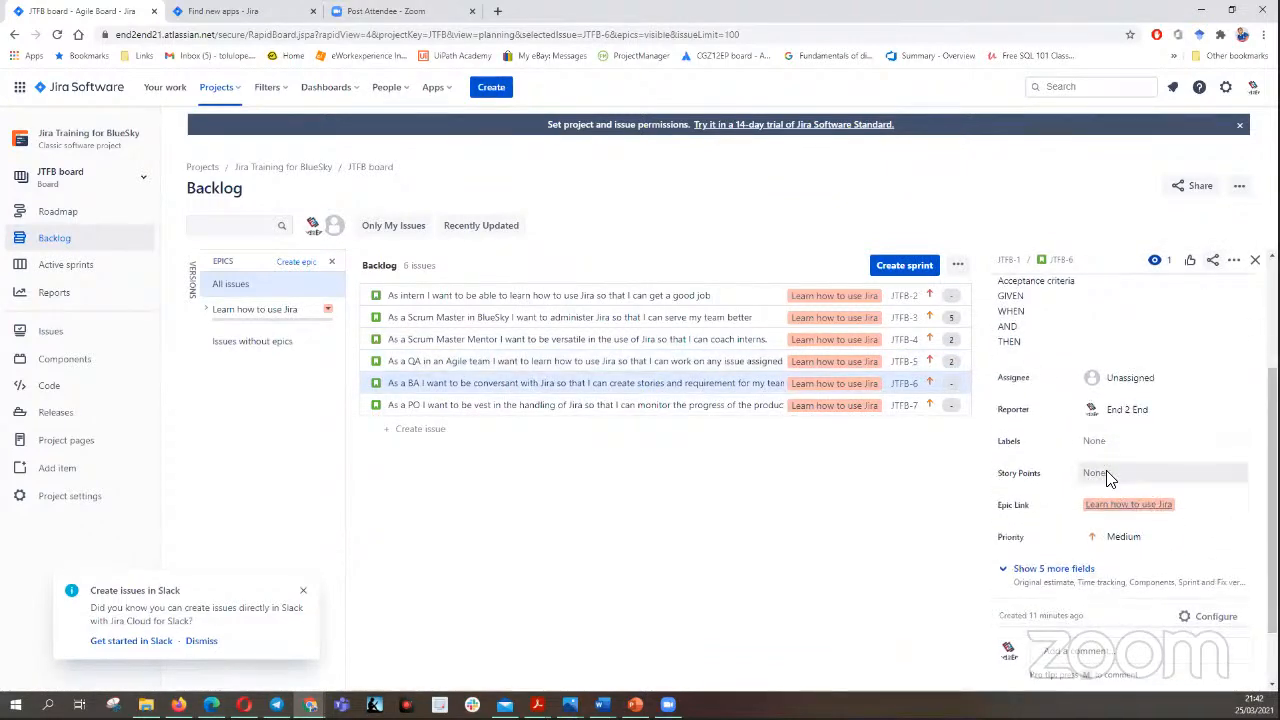
pyautogui.click(1110, 474)
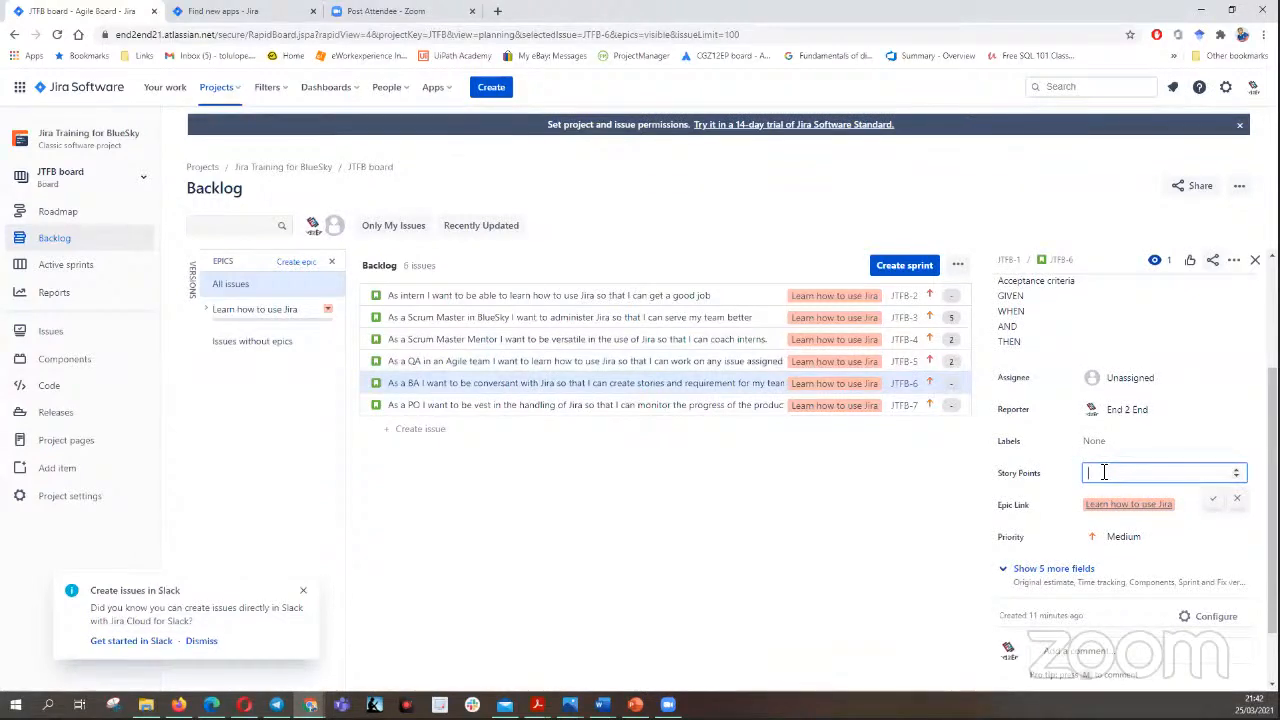
pyautogui.write('3')
pyautogui.click(1070, 569)
pyautogui.click(1092, 569)
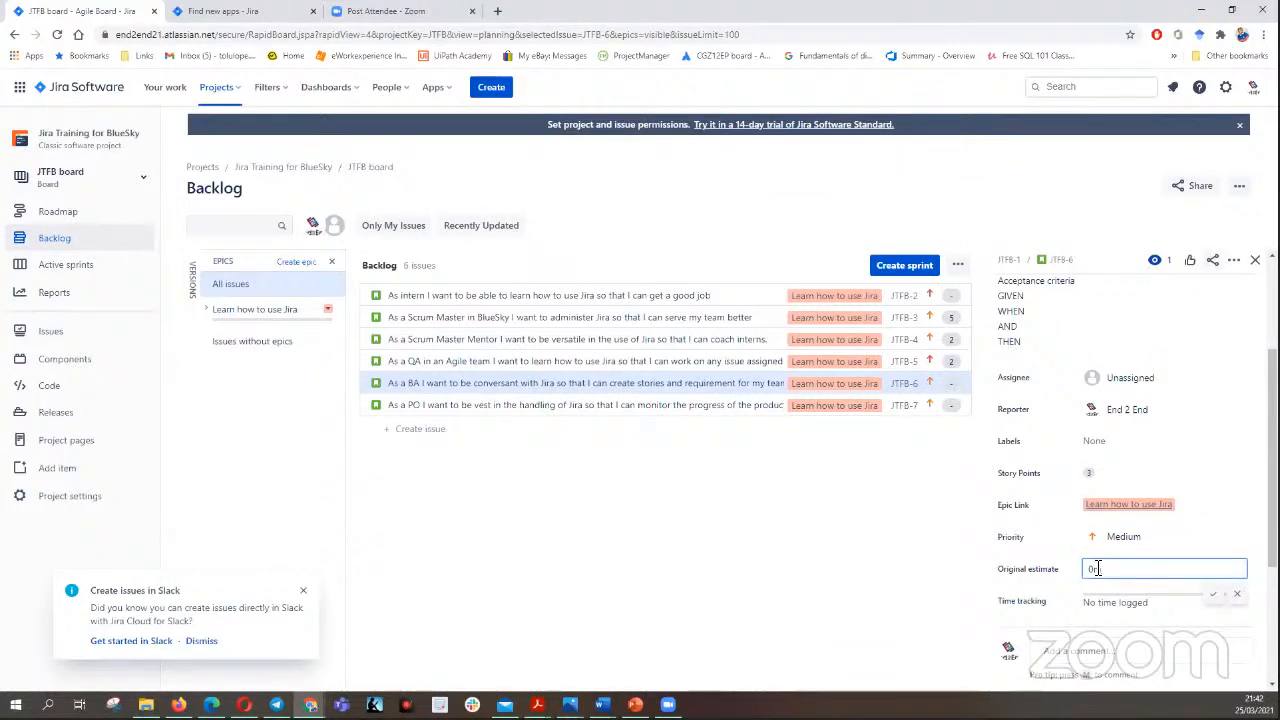
pyautogui.press('BackSpace')
pyautogui.write('3')
pyautogui.click(1212, 595)
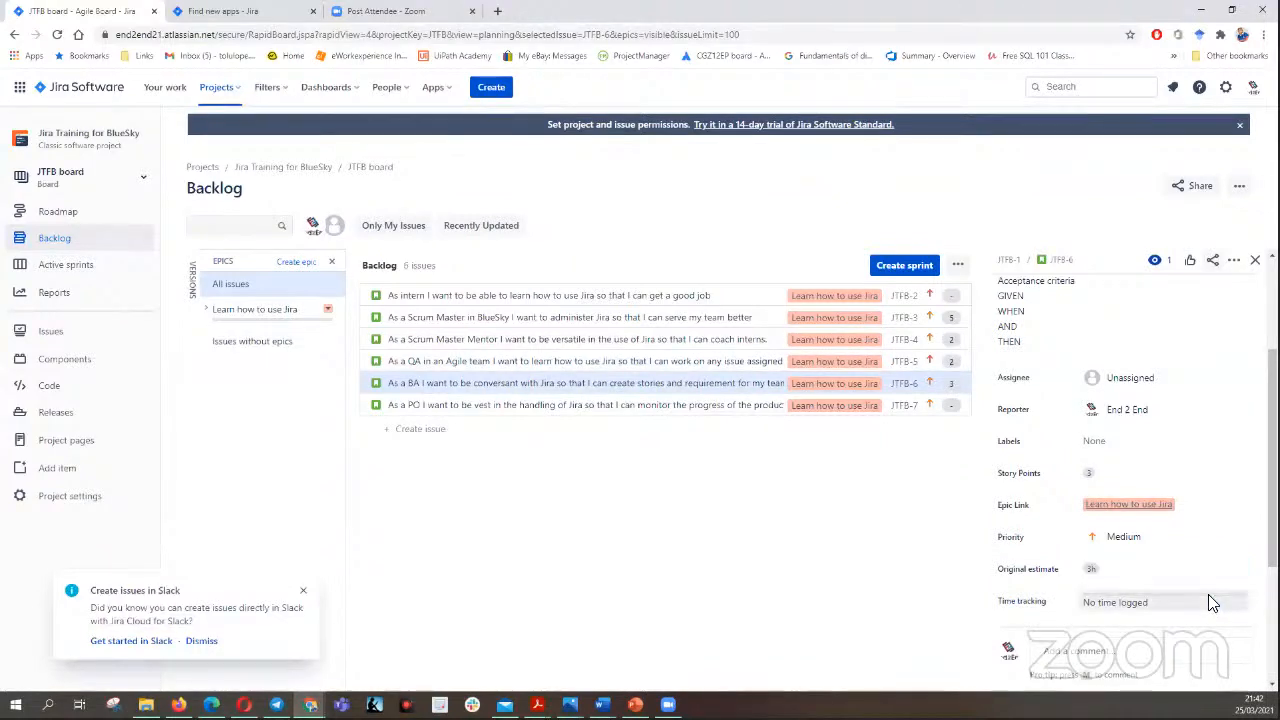
# - Open the PO story JTFB-7 from the backlog and set its story points to 4
pyautogui.click(680, 405)
pyautogui.scroll(-3, 1102, 473)
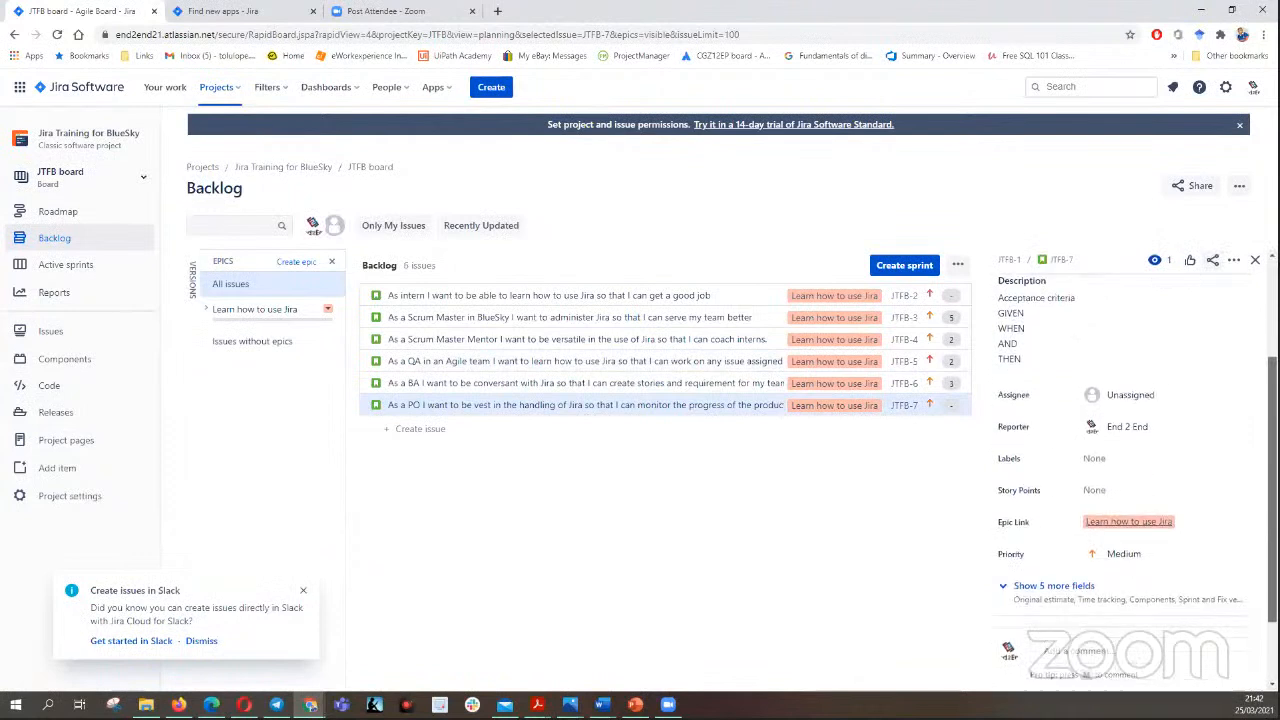
pyautogui.click(1102, 474)
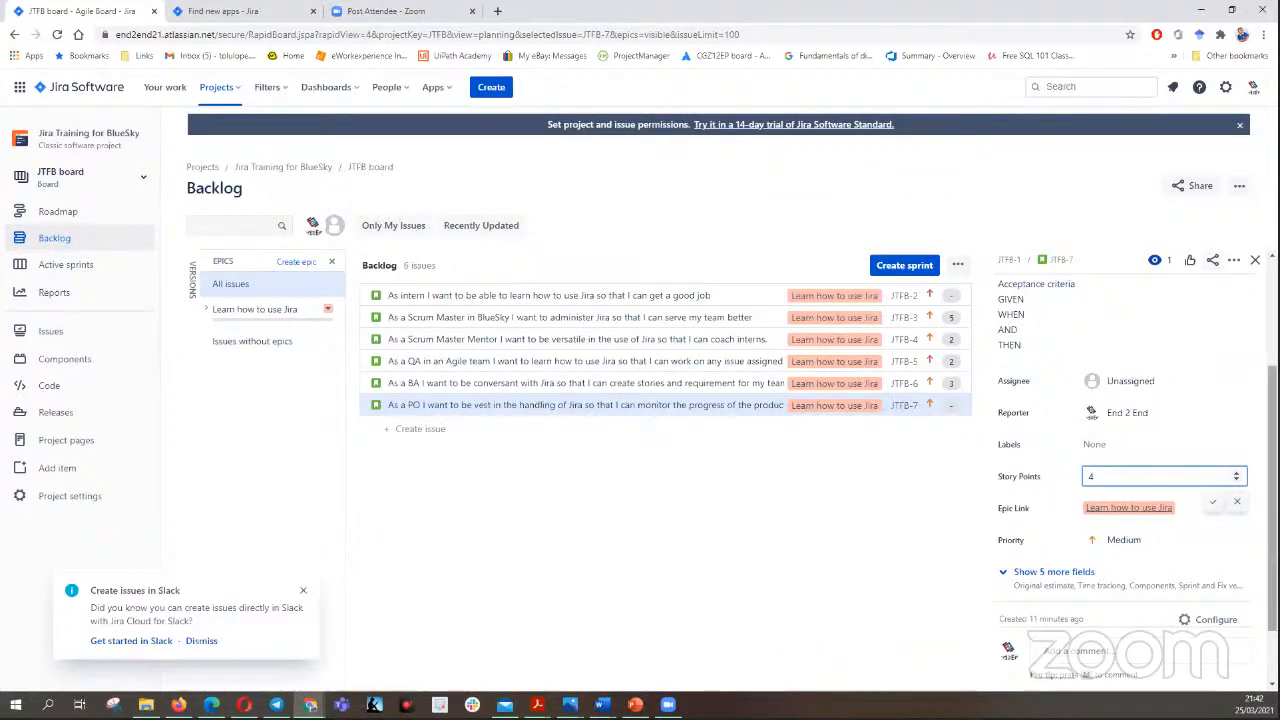
pyautogui.moveTo(1272, 445); pyautogui.dragTo(1272, 498)
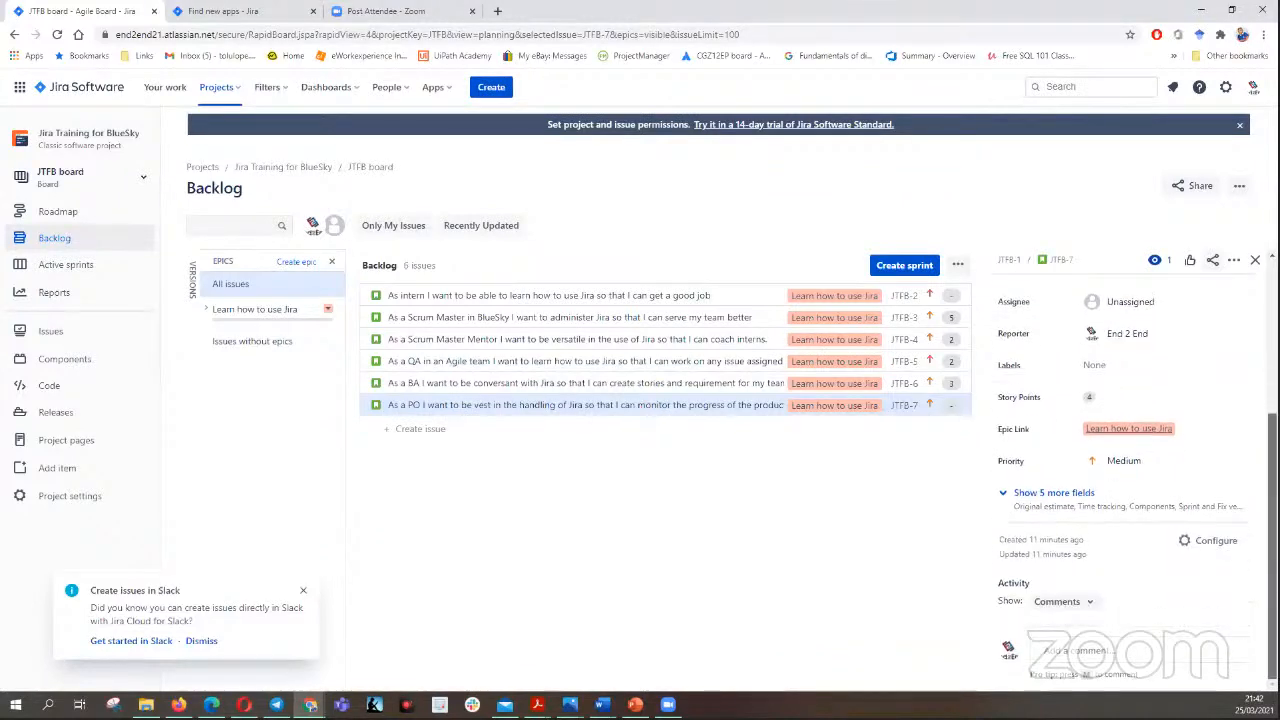
# - Set the original estimate of the PO story JTFB-7 to 4h and close the story's details
pyautogui.click(1095, 500)
pyautogui.click(1100, 493)
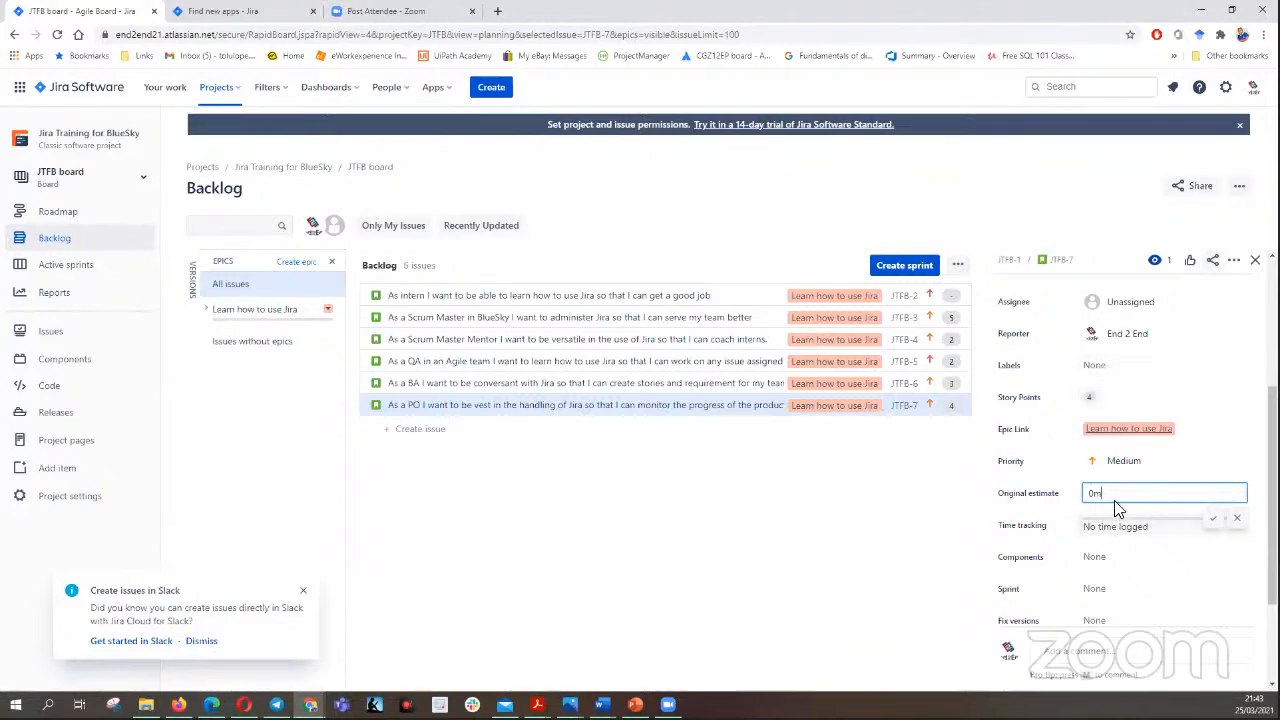
pyautogui.press('BackSpace')
pyautogui.press('BackSpace')
pyautogui.write('4m')
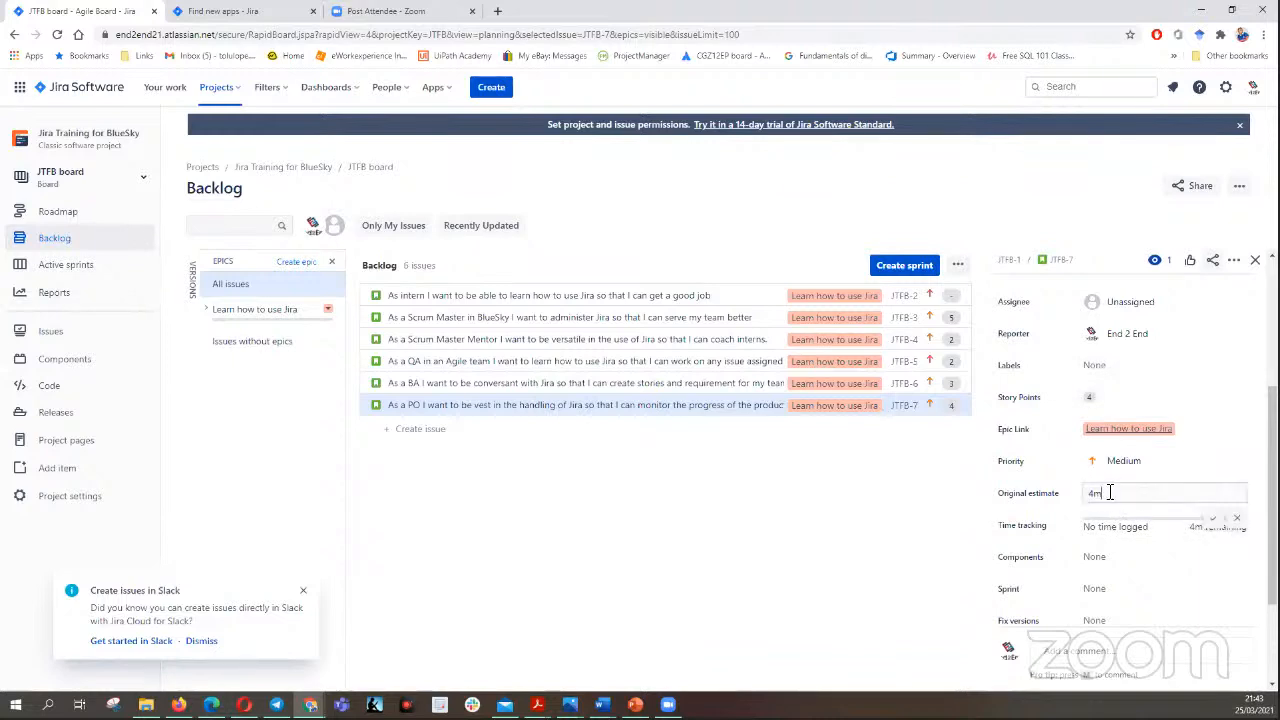
pyautogui.press('BackSpace')
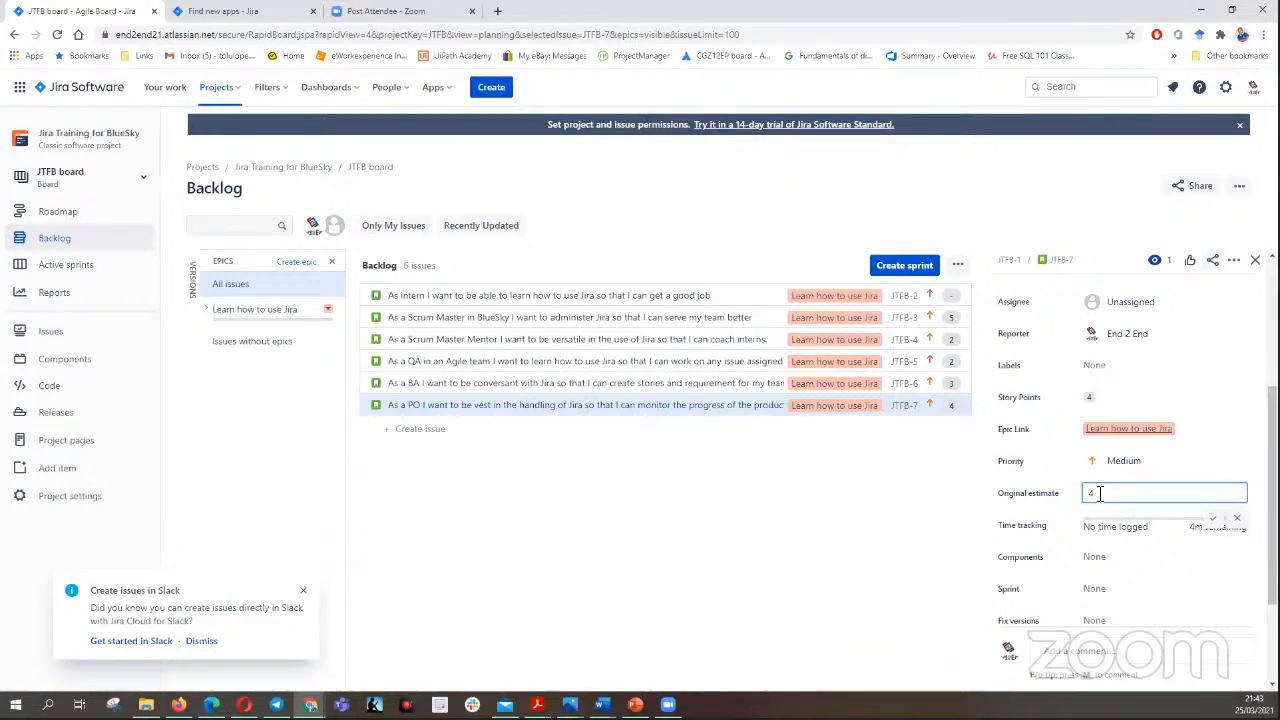
pyautogui.click(1213, 518)
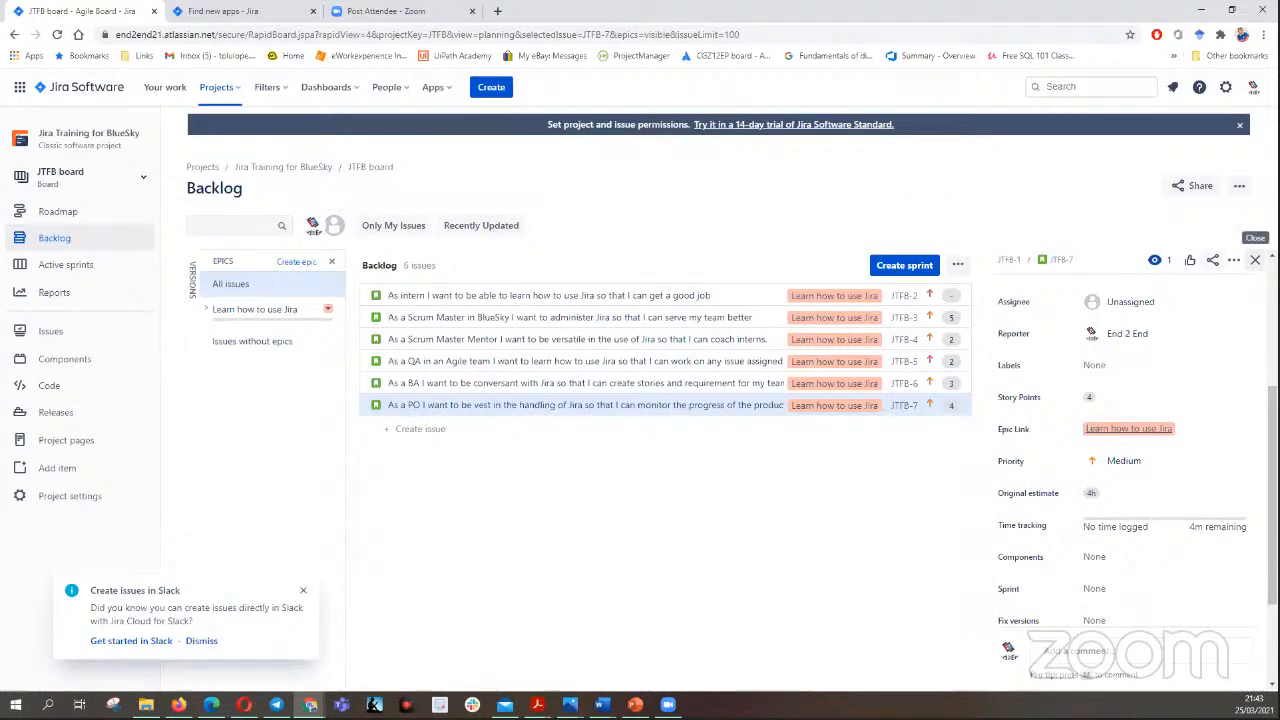
pyautogui.click(1255, 260)
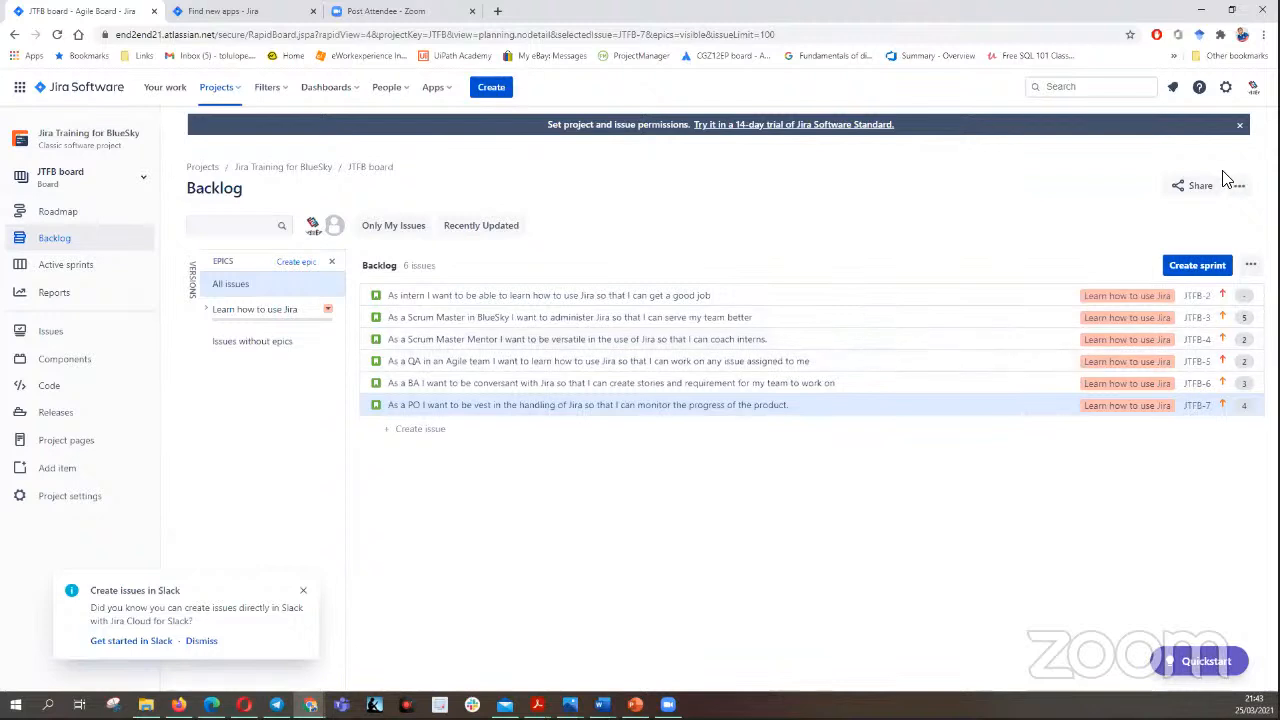
# - Create a new empty sprint from the backlog and dismiss the Slack suggestion
pyautogui.click(1193, 268)
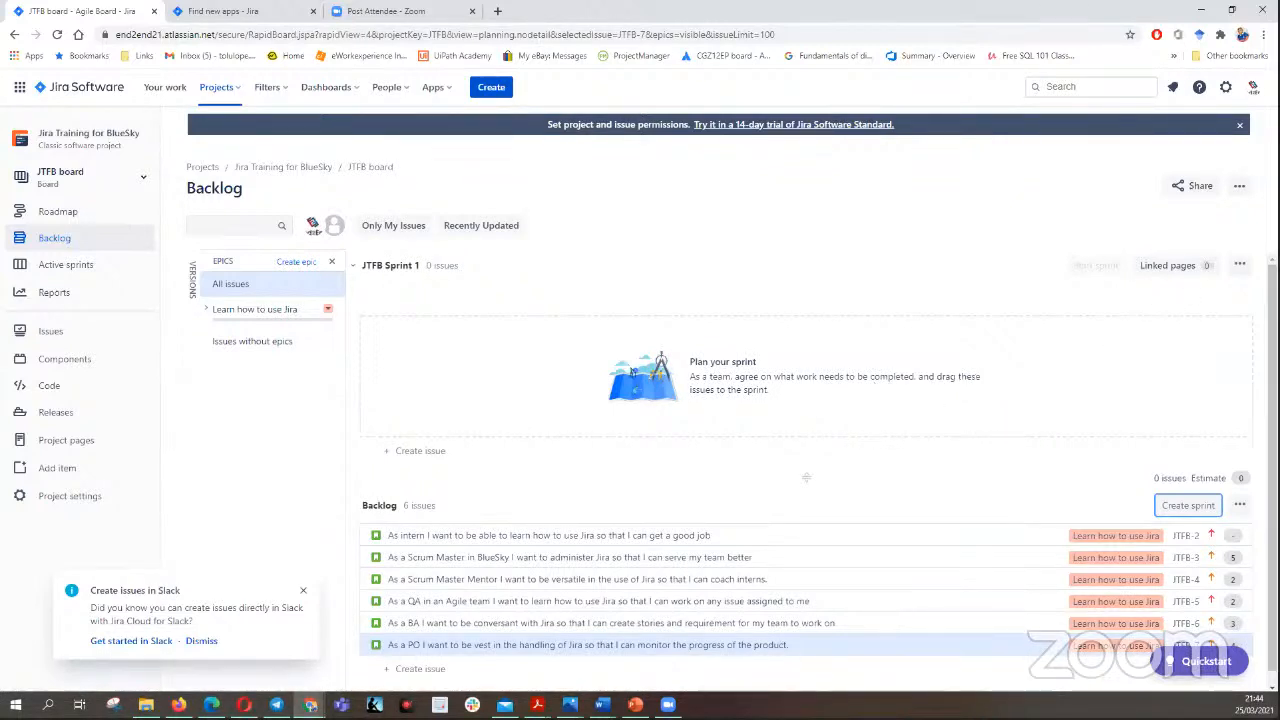
pyautogui.scroll(-1, 1000, 450)
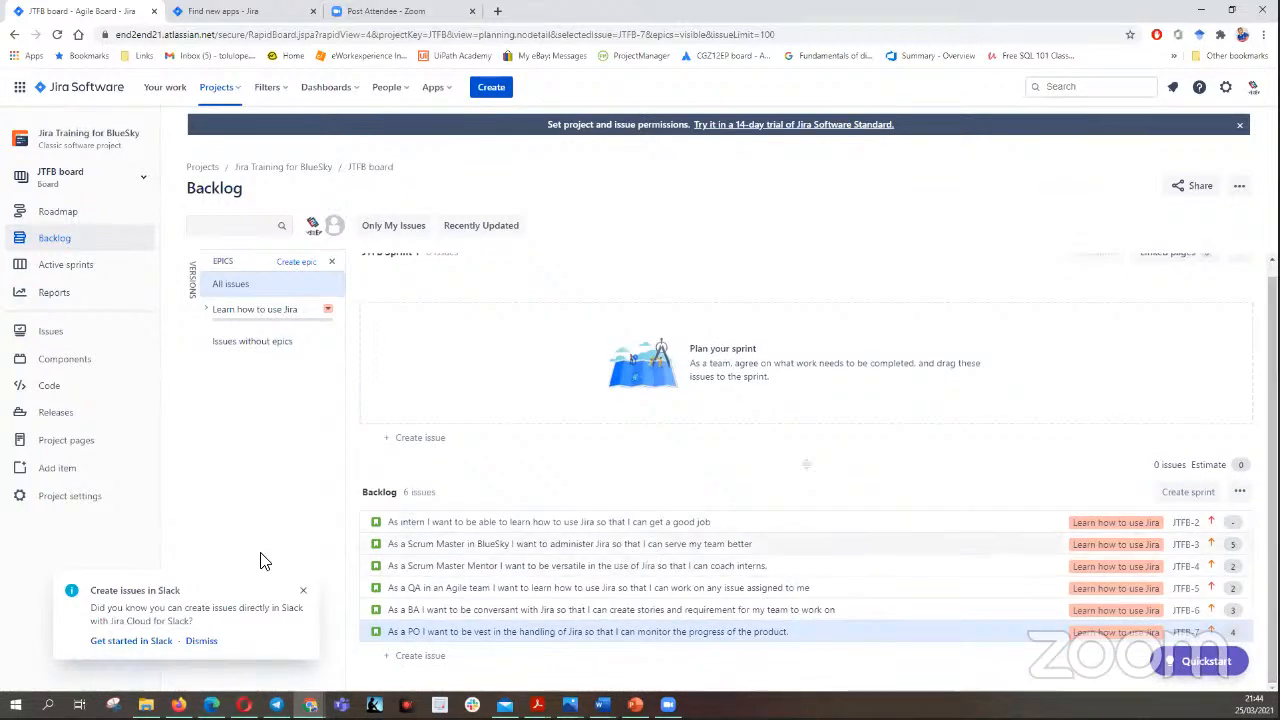
pyautogui.click(305, 592)
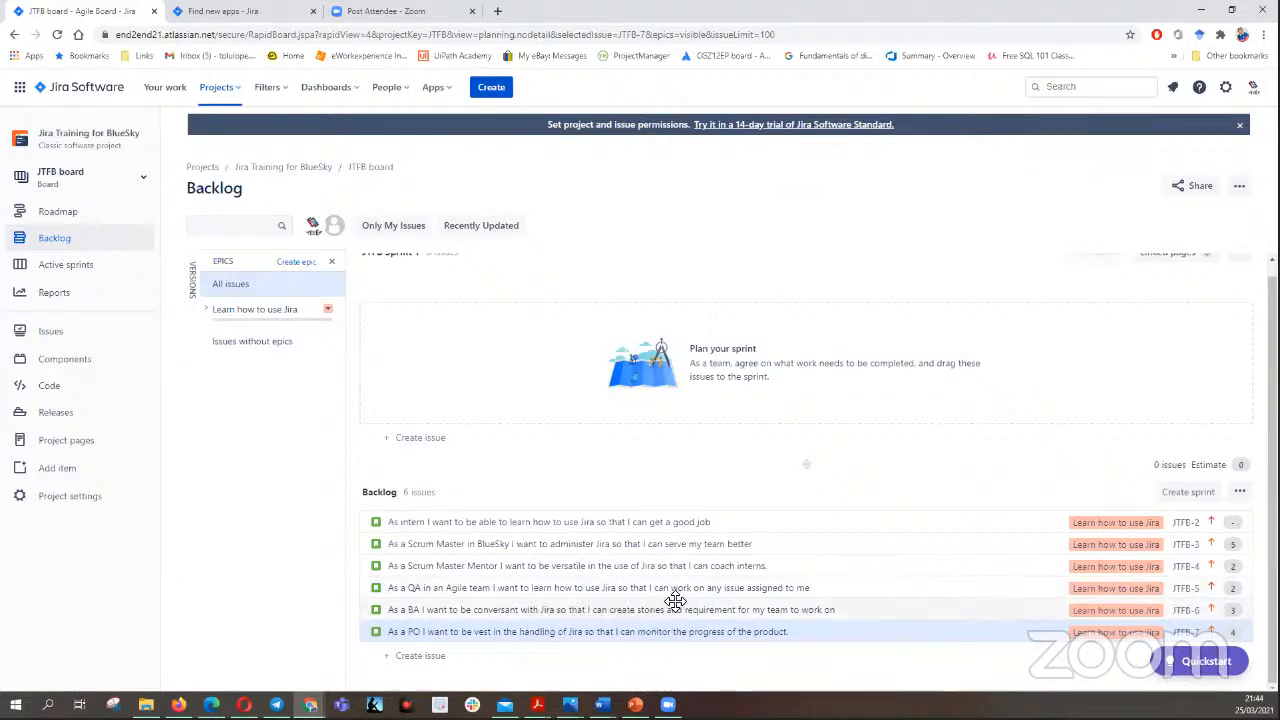
# - Reorder the backlog so the BA story JTFB-6 sits directly below the Scrum Master story JTFB-3
pyautogui.moveTo(649, 592); pyautogui.dragTo(651, 531)
pyautogui.moveTo(654, 606); pyautogui.dragTo(649, 530)
pyautogui.moveTo(646, 618); pyautogui.dragTo(651, 531)
pyautogui.moveTo(651, 623); pyautogui.dragTo(649, 534)
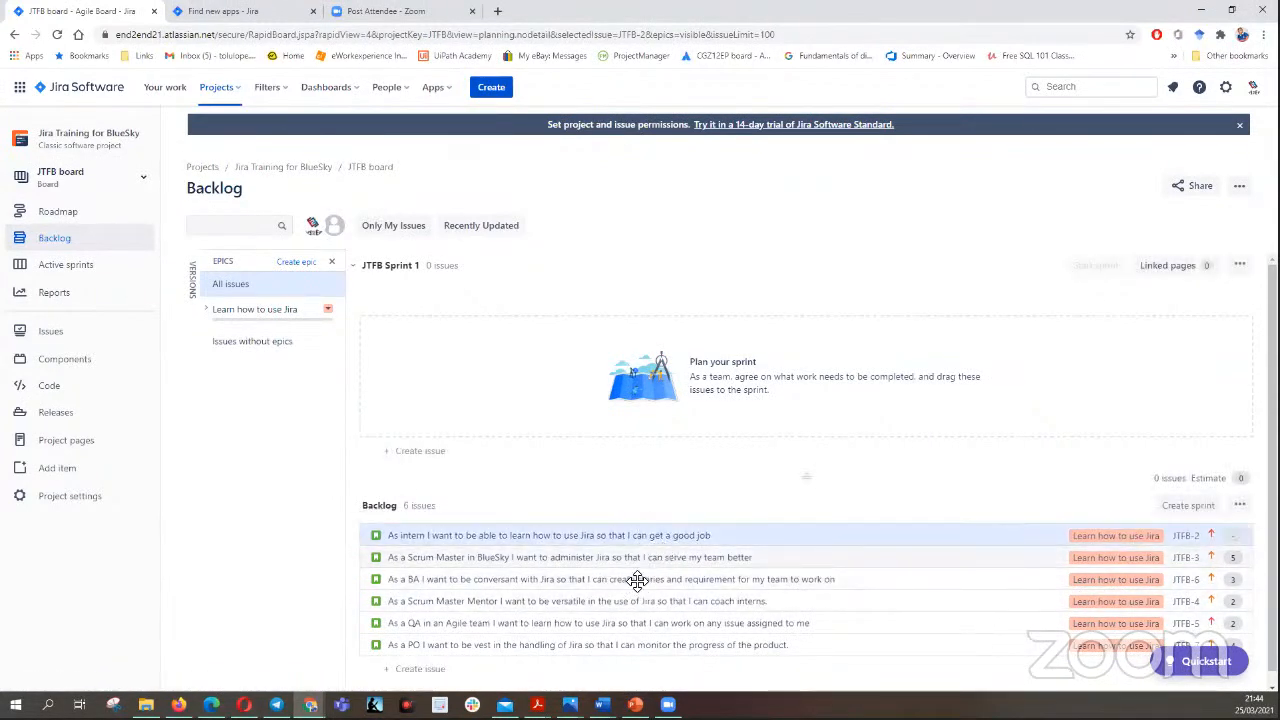
# - Move the intern, Scrum Master, BA and Scrum Master Mentor stories from the backlog into JTFB Sprint 1, in that order
pyautogui.moveTo(729, 535); pyautogui.dragTo(734, 332)
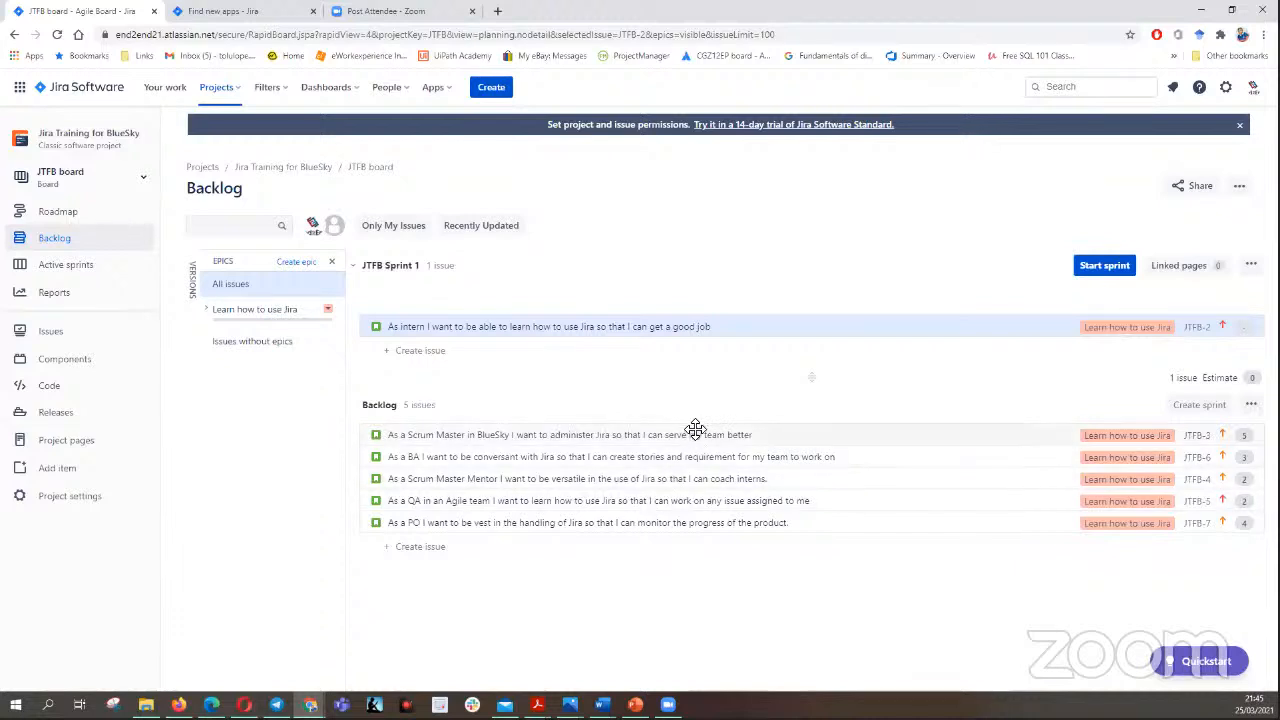
pyautogui.moveTo(697, 436); pyautogui.dragTo(706, 350)
pyautogui.moveTo(718, 457); pyautogui.dragTo(718, 368)
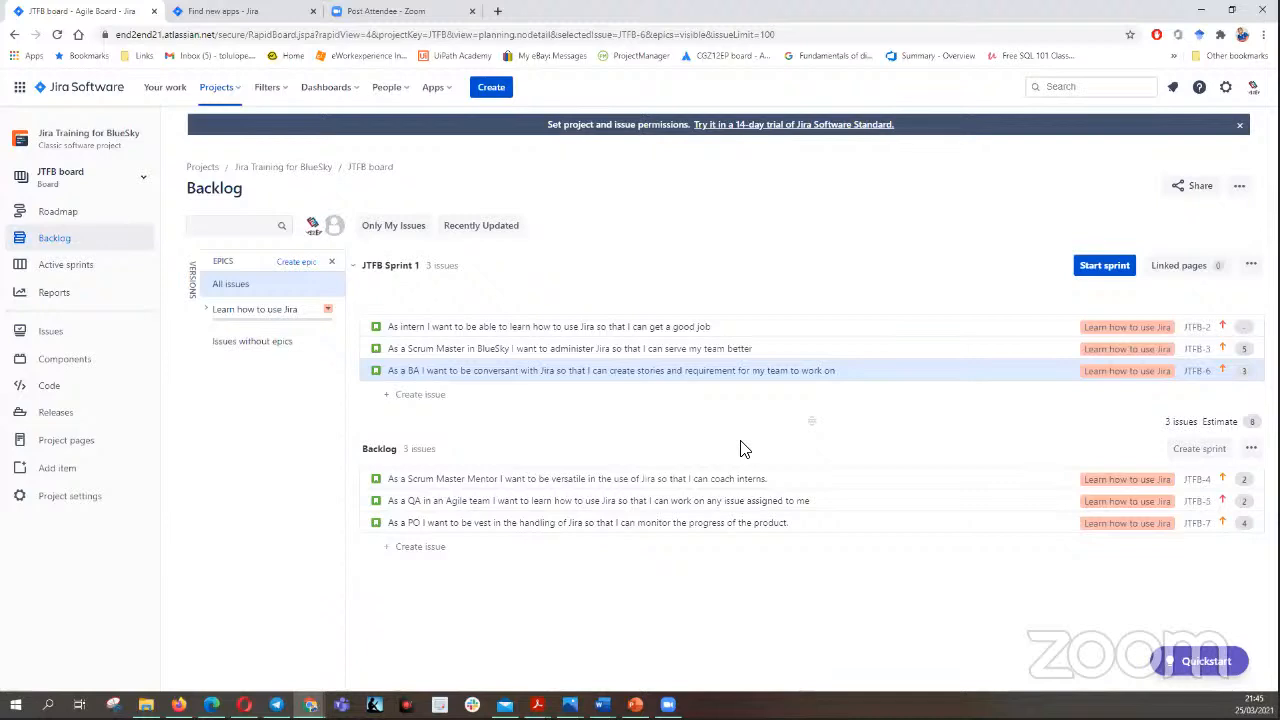
pyautogui.moveTo(726, 480); pyautogui.dragTo(731, 396)
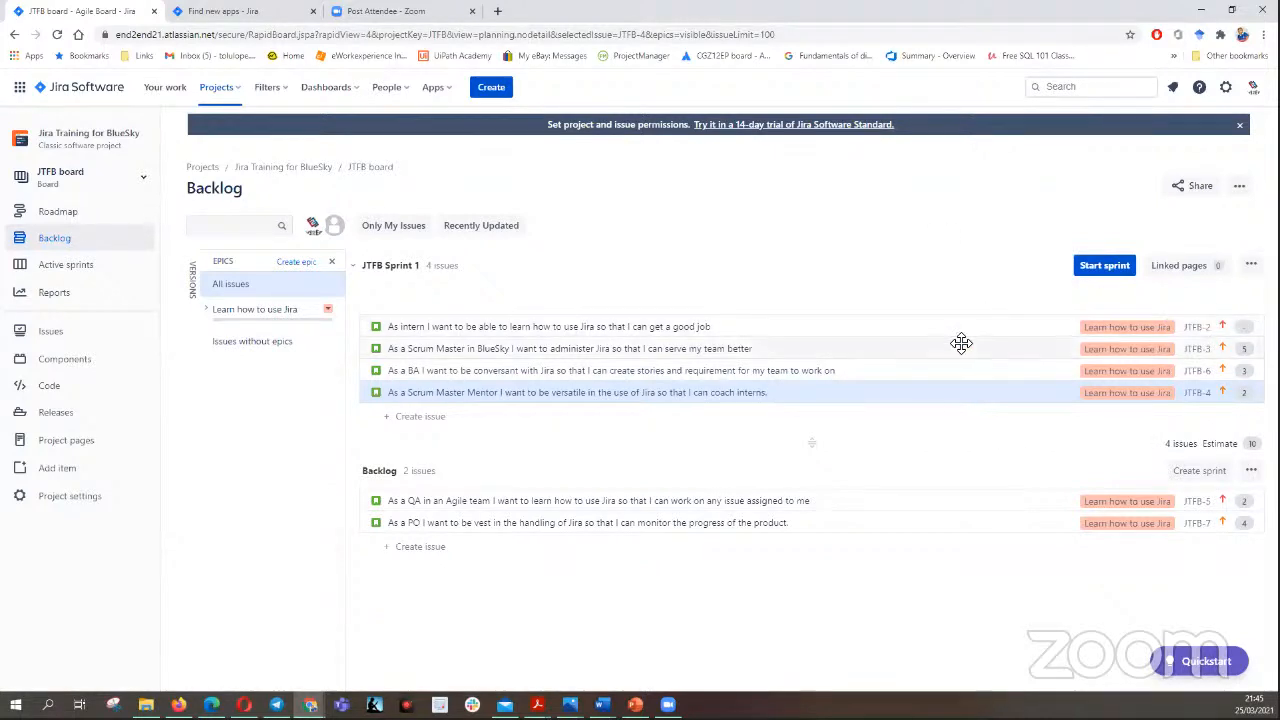
# - Check the intern story JTFB-2's story points and original estimate, reload the backlog and close the story's details
pyautogui.click(925, 329)
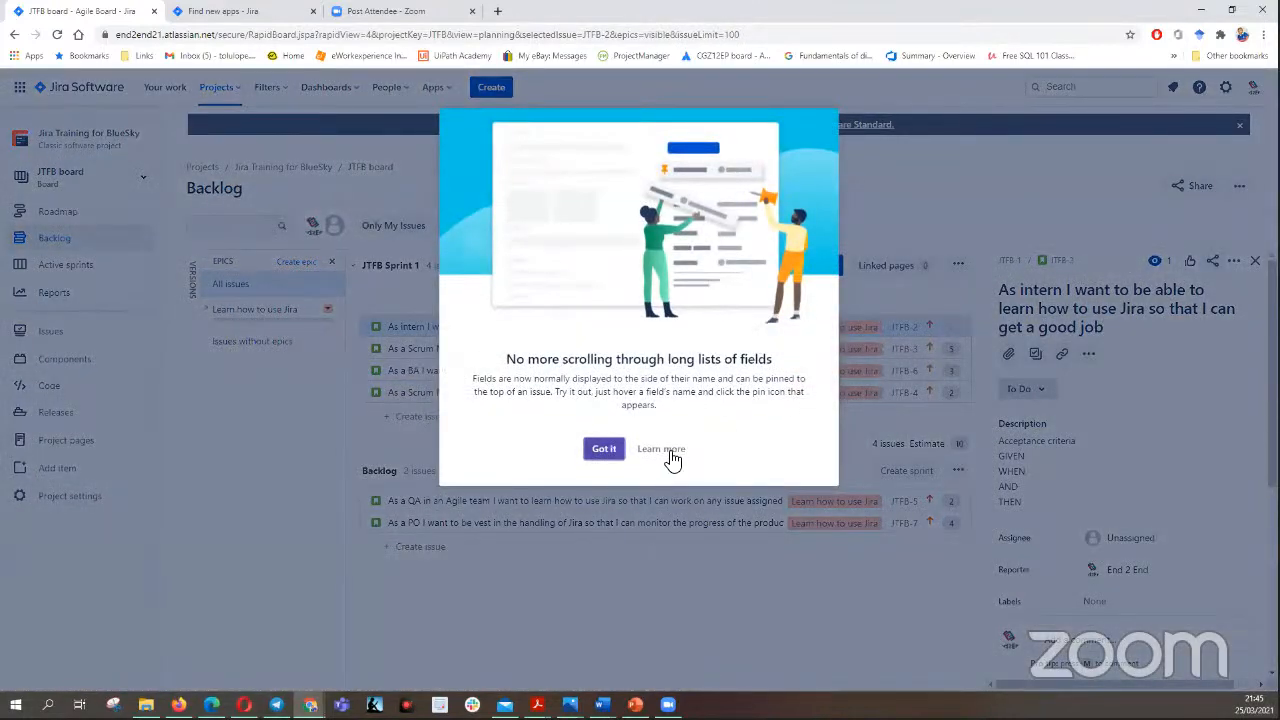
pyautogui.click(606, 449)
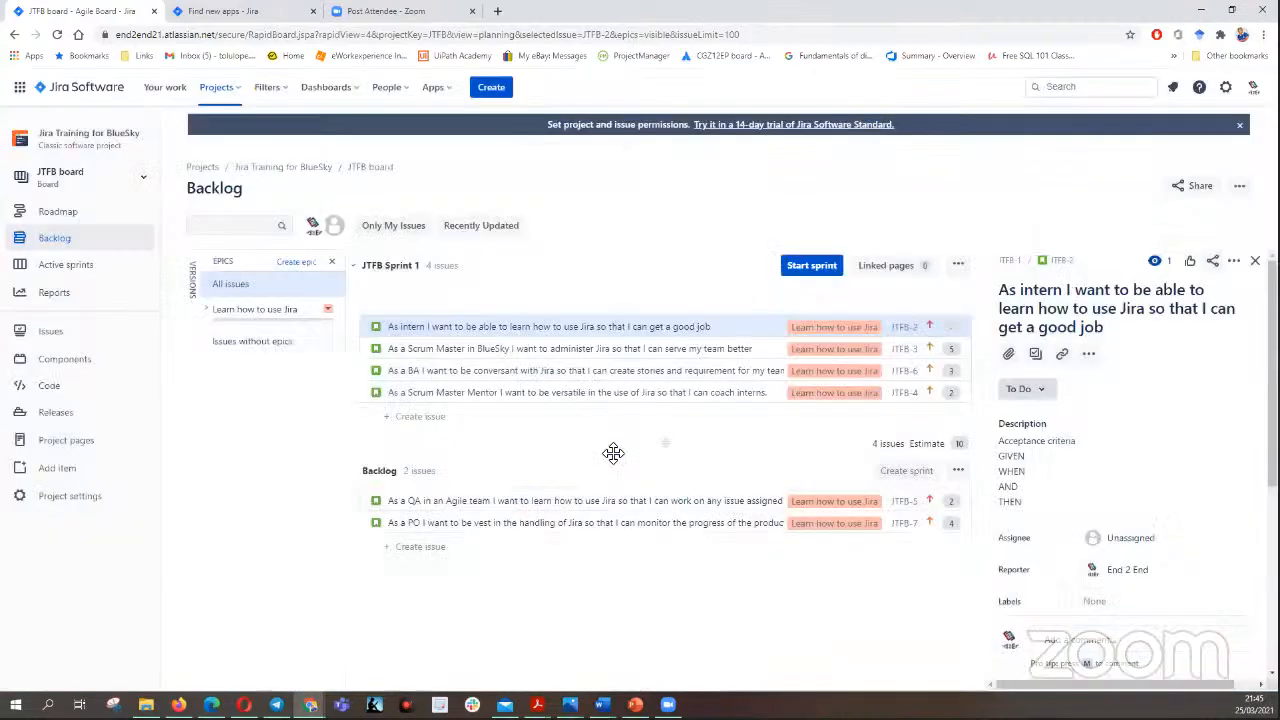
pyautogui.scroll(-3, 1224, 358)
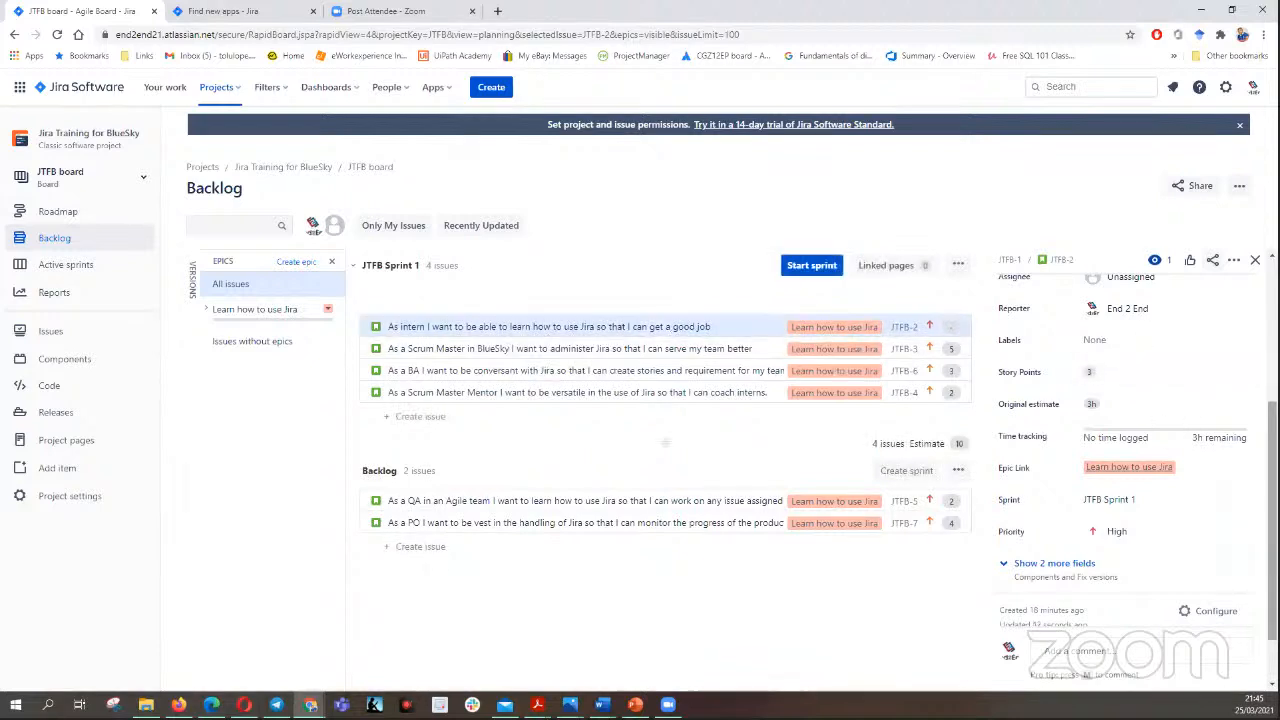
pyautogui.scroll(-2, 1120, 460)
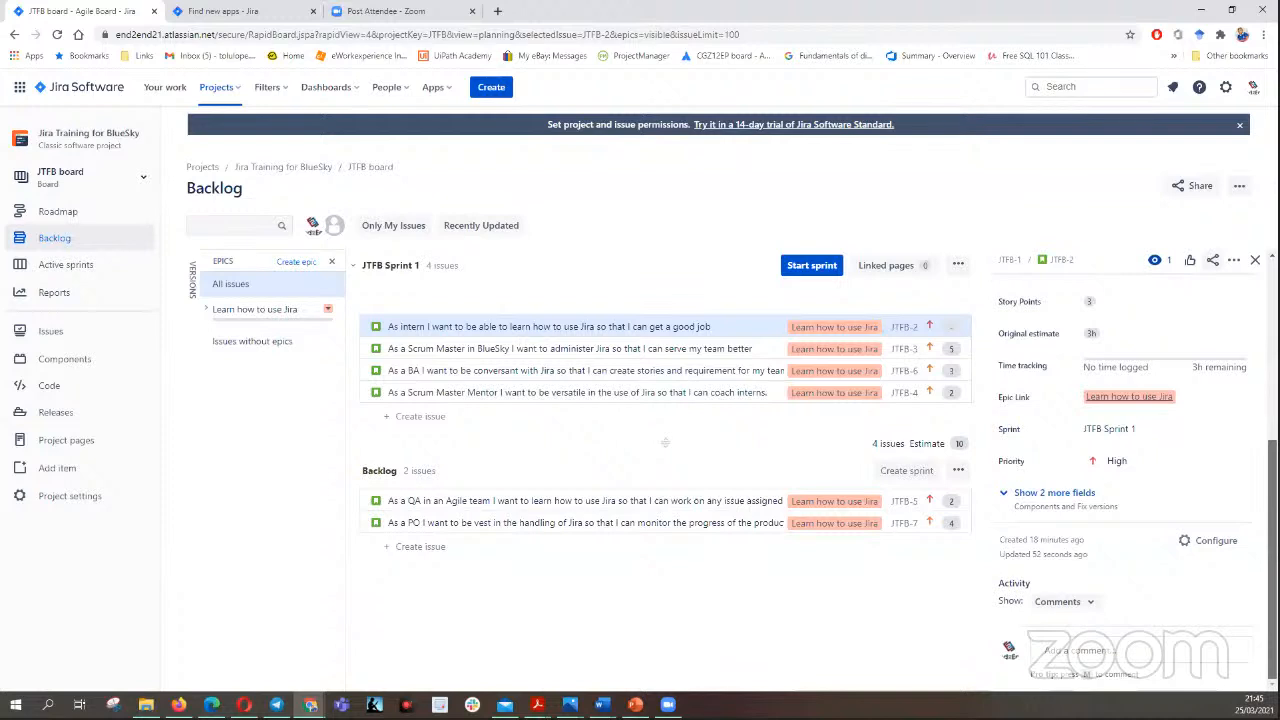
pyautogui.moveTo(1272, 560); pyautogui.dragTo(1272, 500)
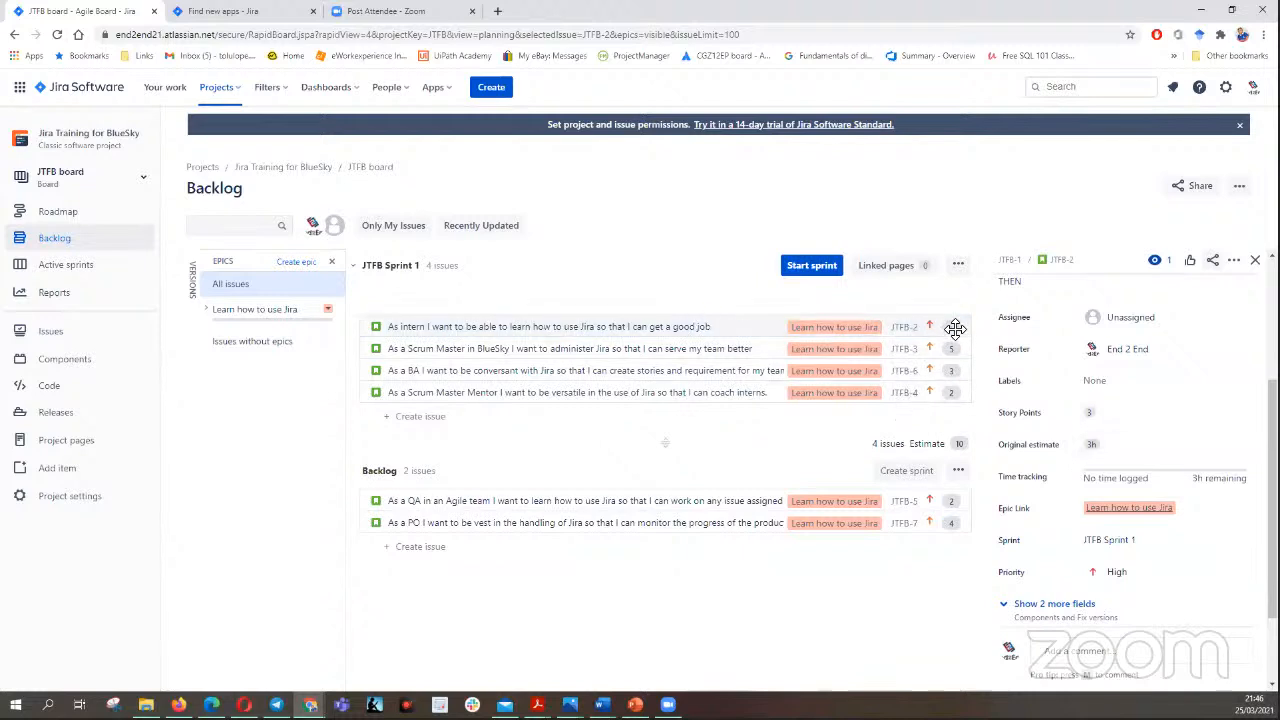
pyautogui.click(57, 35)
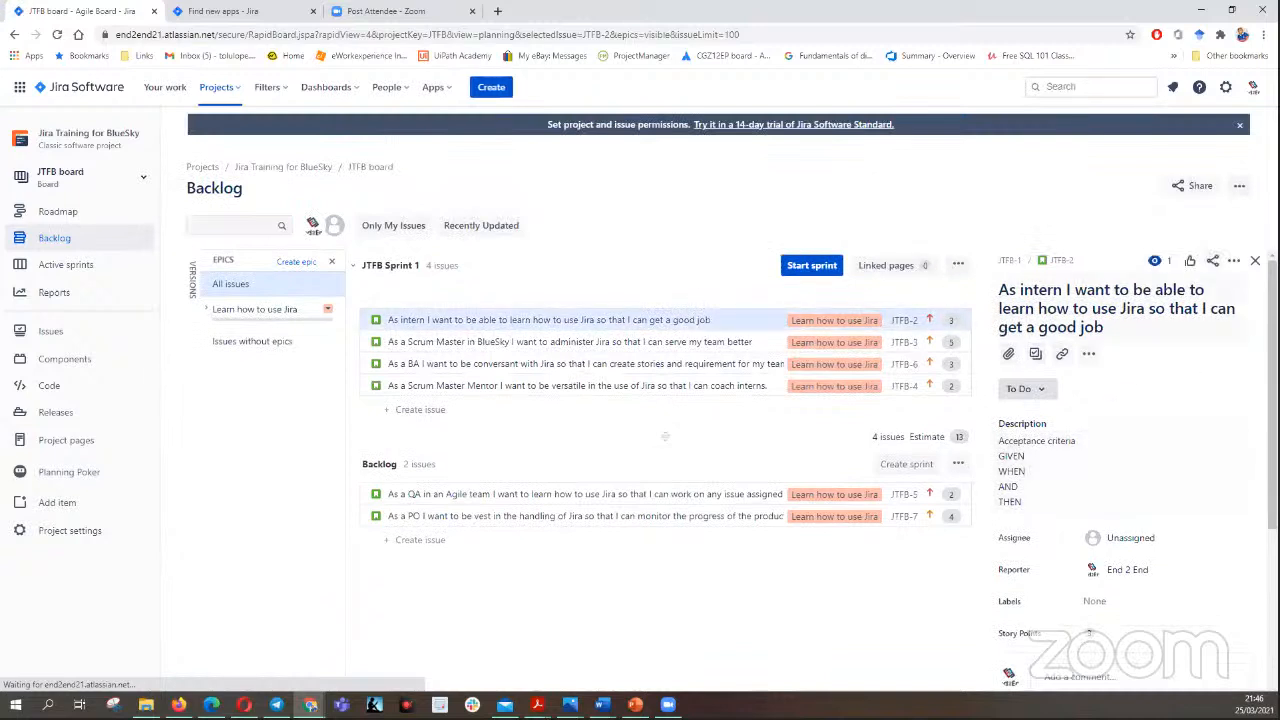
pyautogui.click(1255, 260)
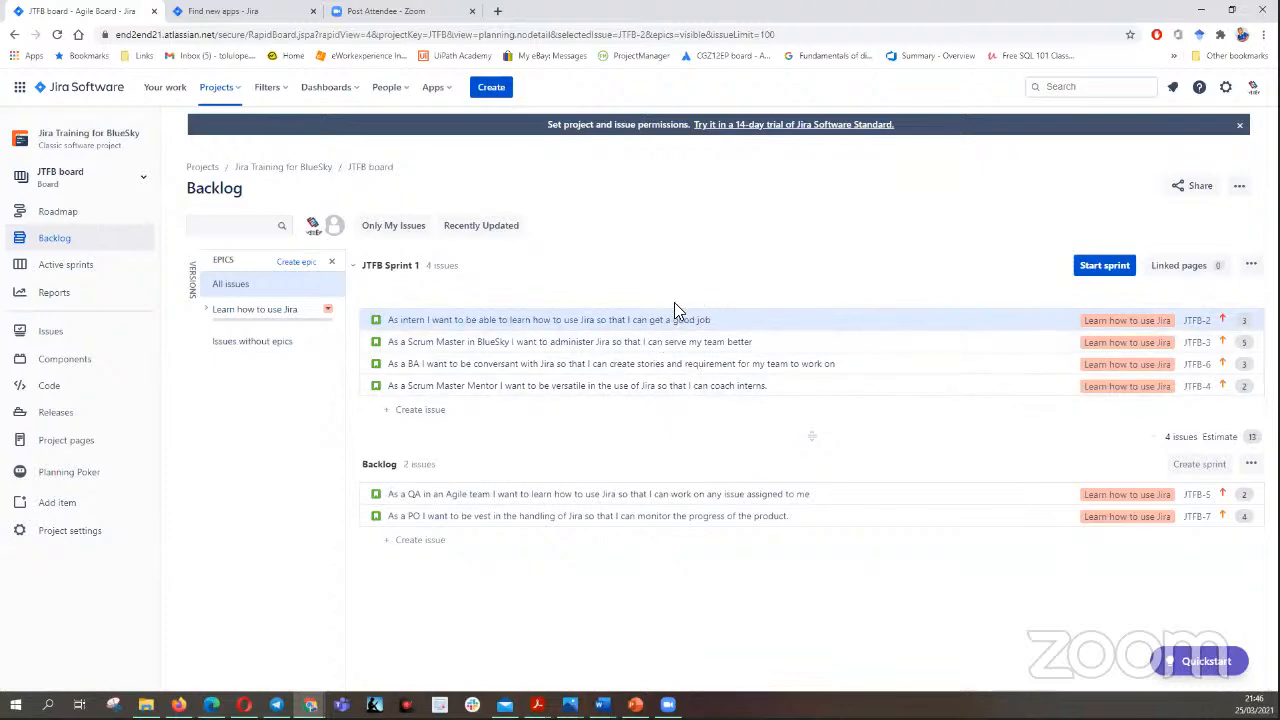
# - Switch to PowerPoint to view the Scrum E2E slide and return to the Jira backlog
pyautogui.click(635, 704)
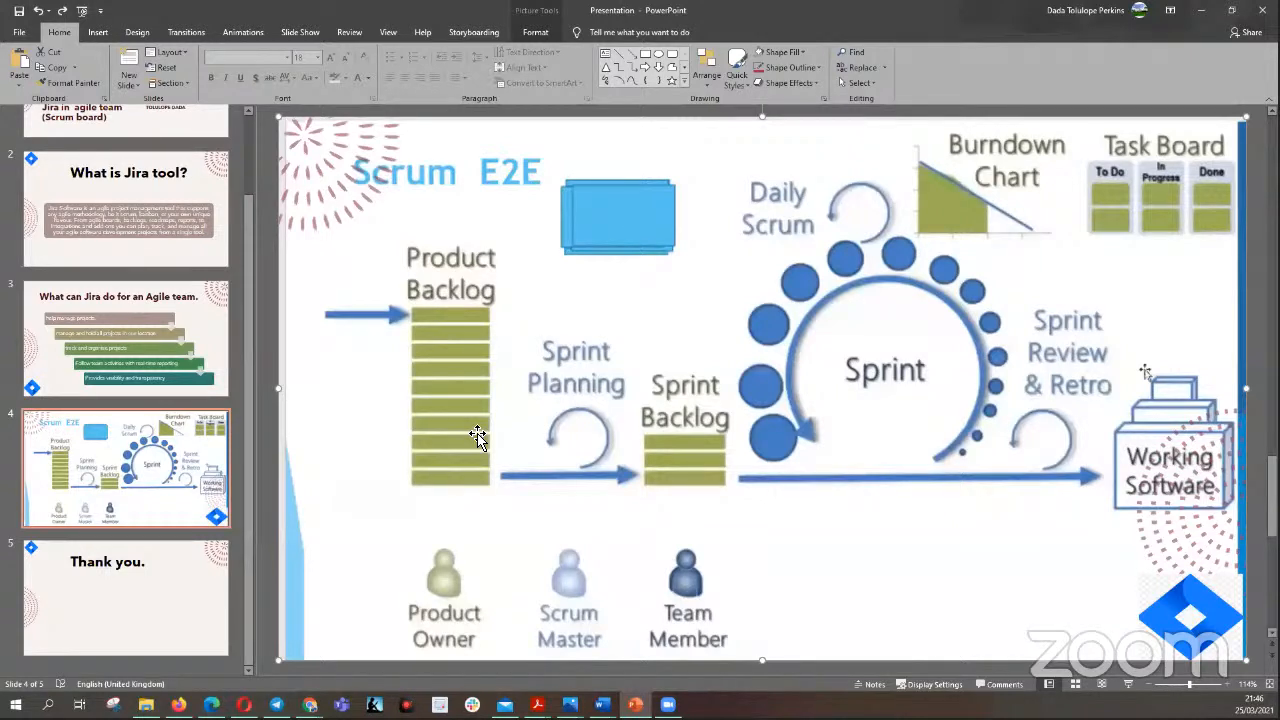
pyautogui.click(1199, 12)
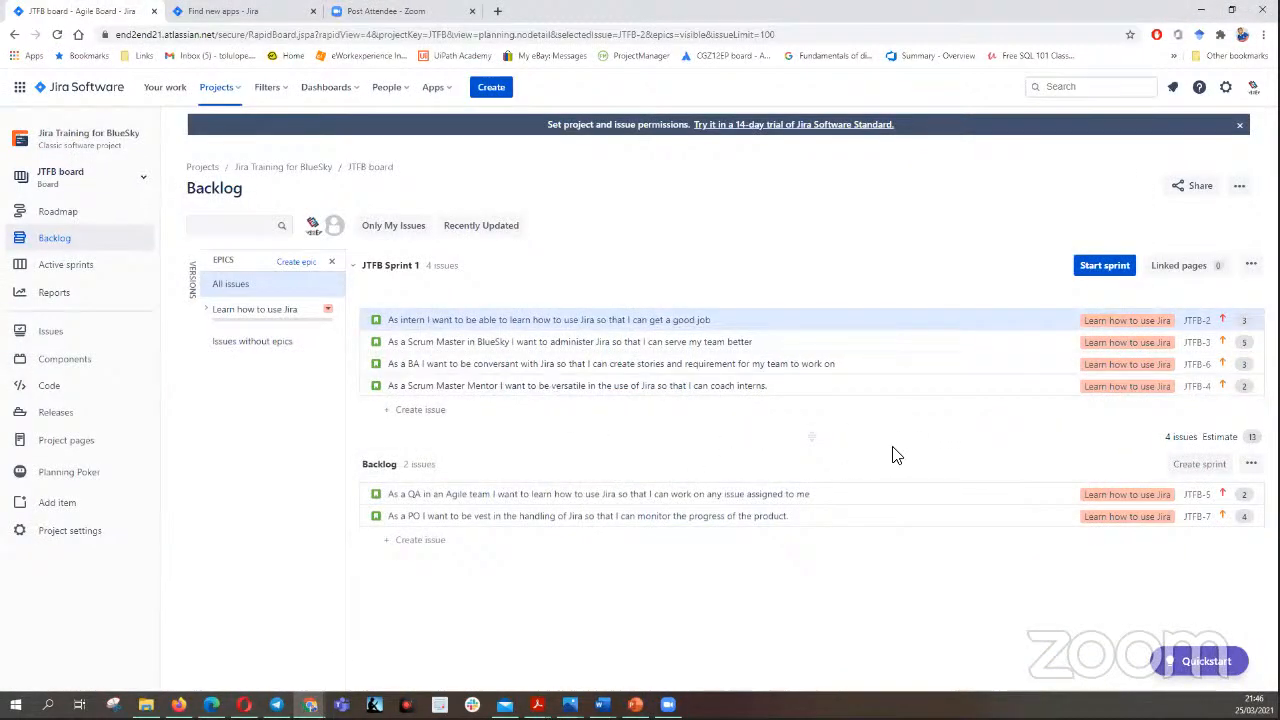
# - Start JTFB Sprint 1 with a duration of 2 weeks and the sprint goal "TO learn how to use Jira"
pyautogui.click(1102, 267)
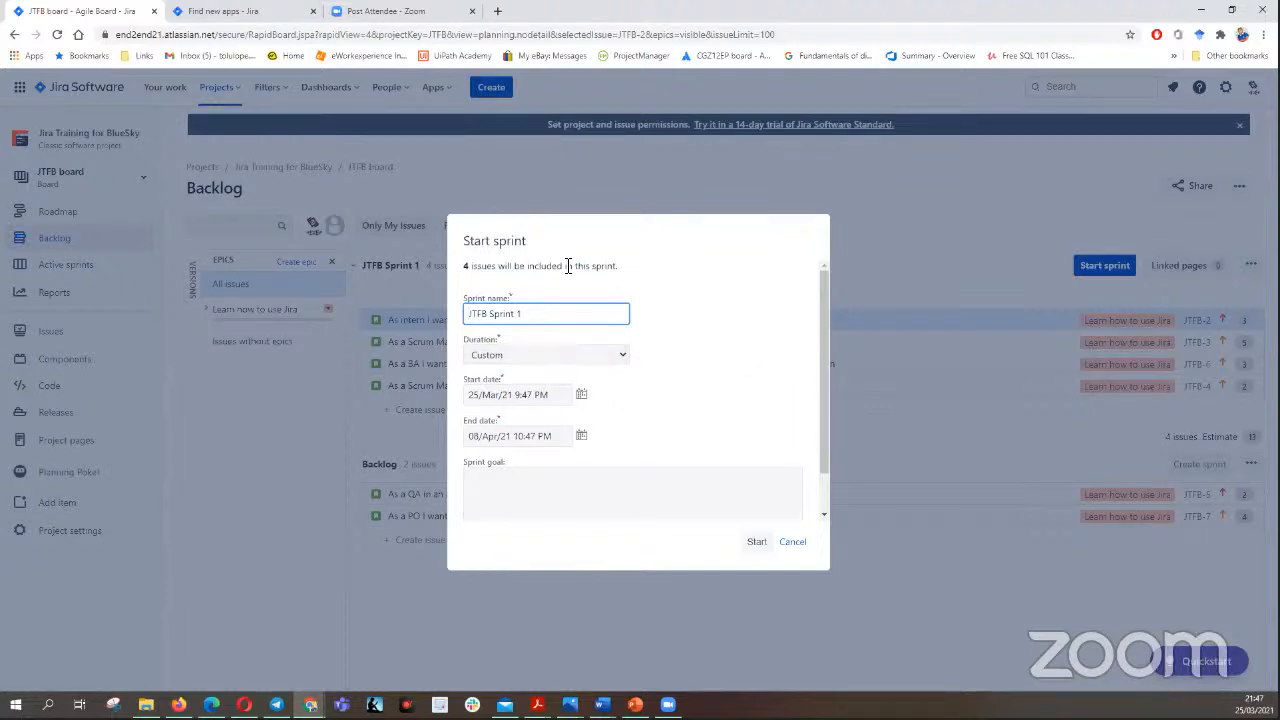
pyautogui.click(622, 358)
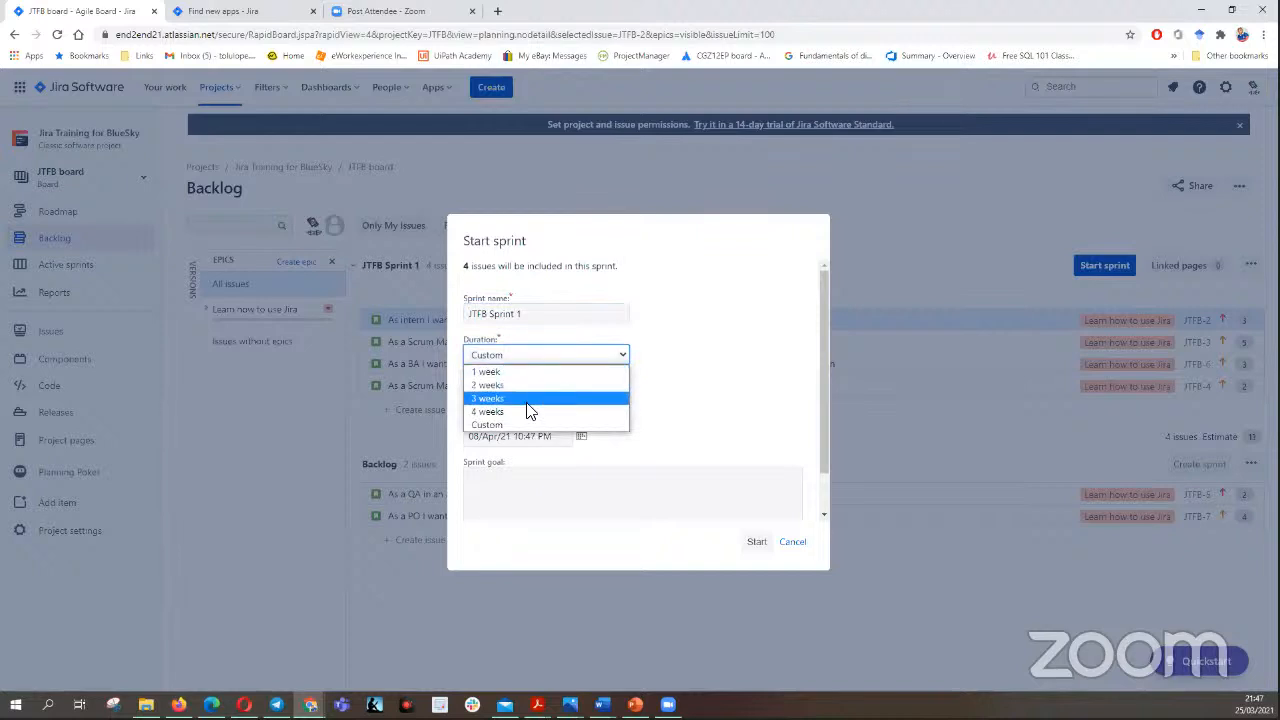
pyautogui.click(727, 322)
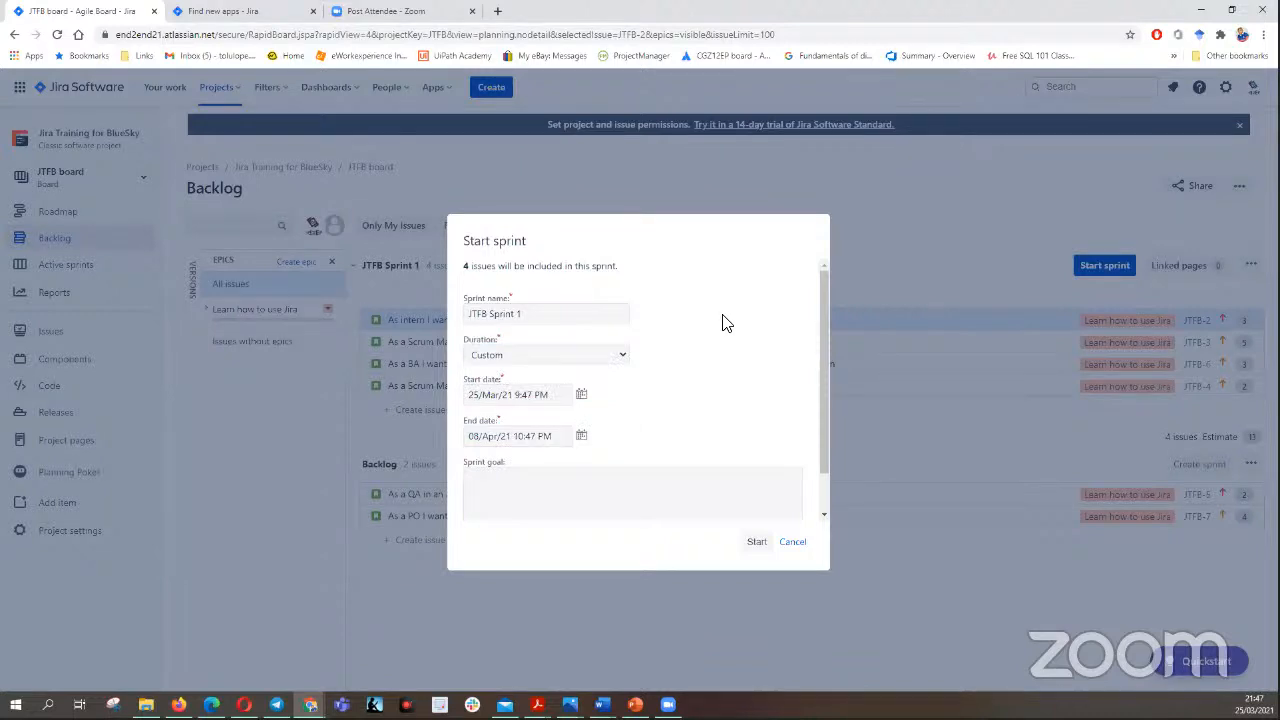
pyautogui.click(621, 358)
pyautogui.click(562, 383)
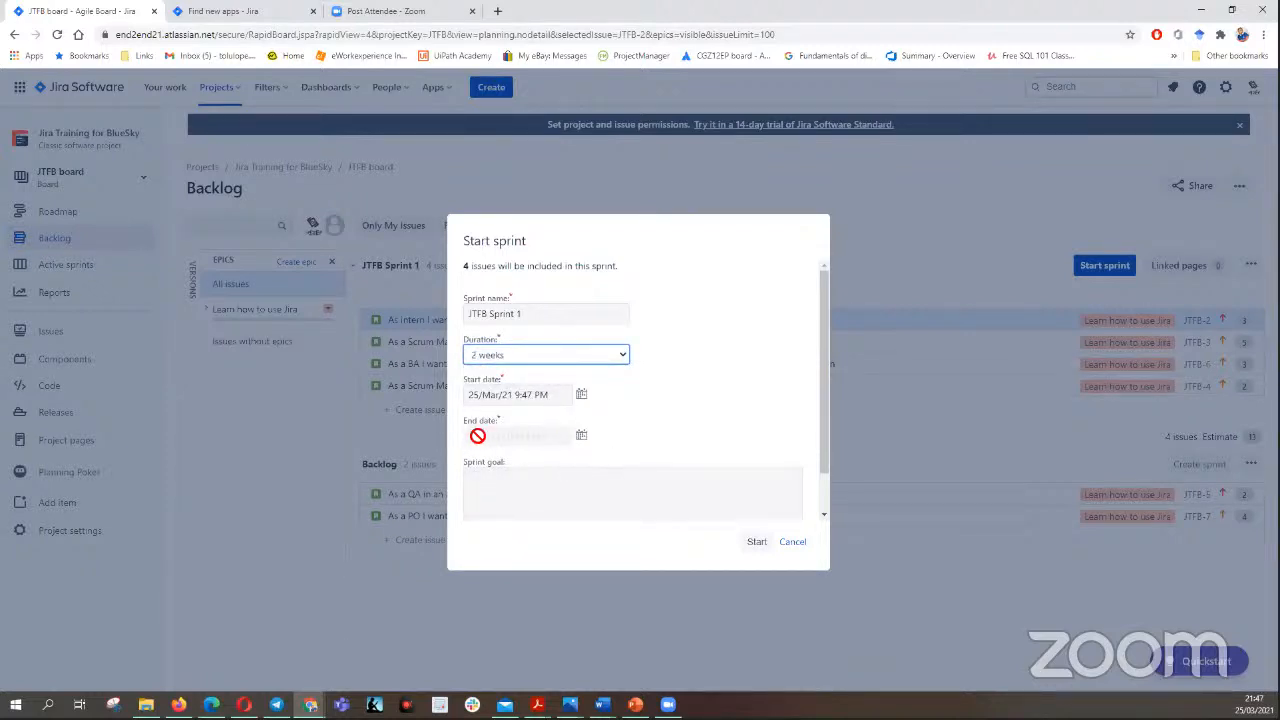
pyautogui.click(581, 438)
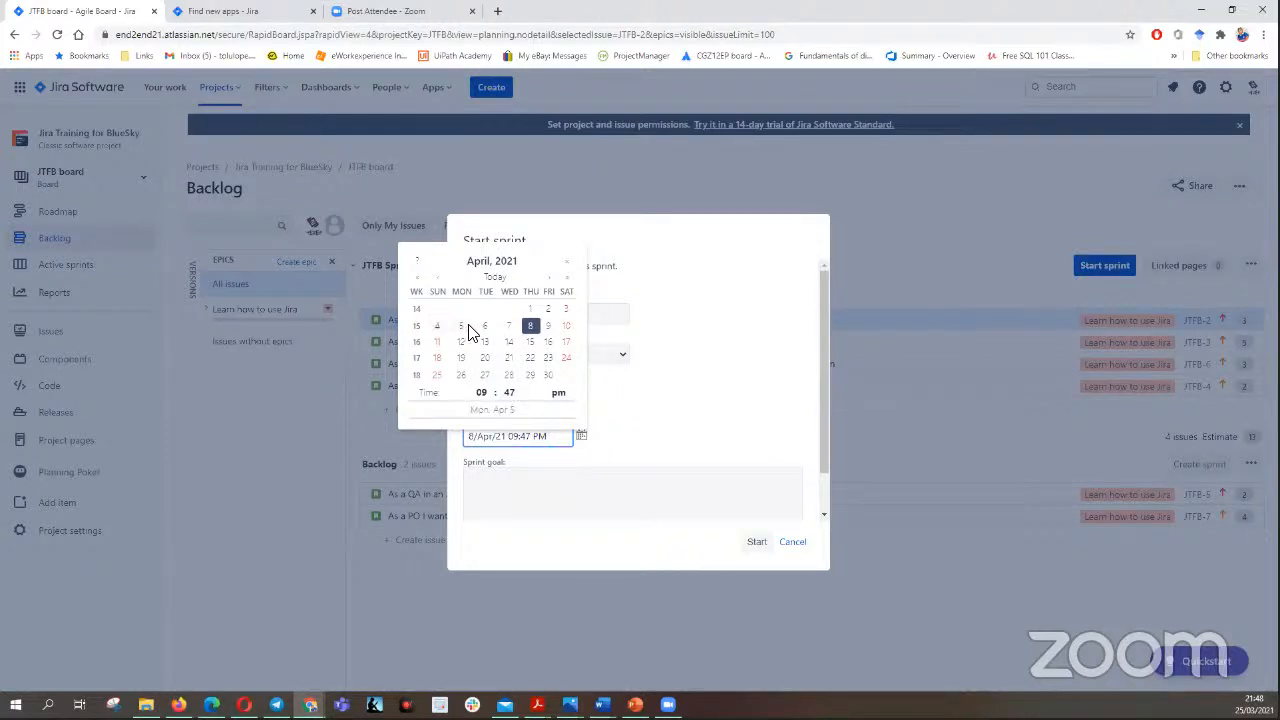
pyautogui.click(705, 357)
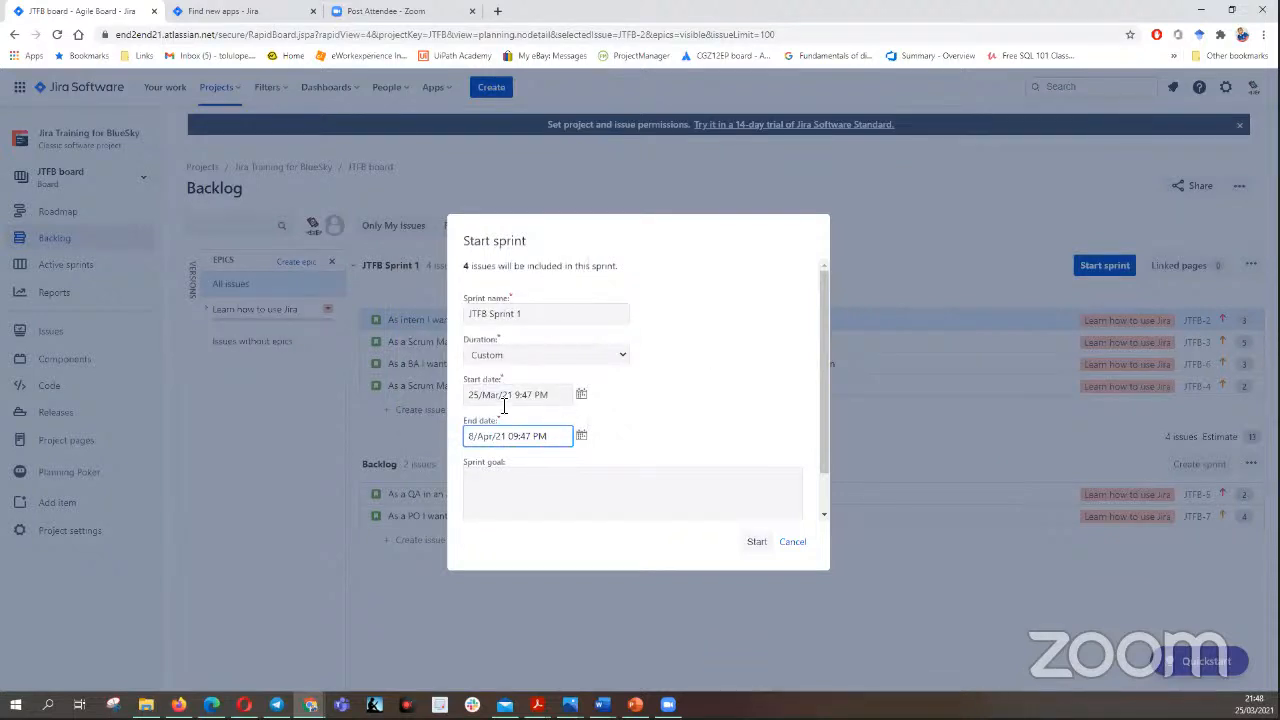
pyautogui.click(562, 486)
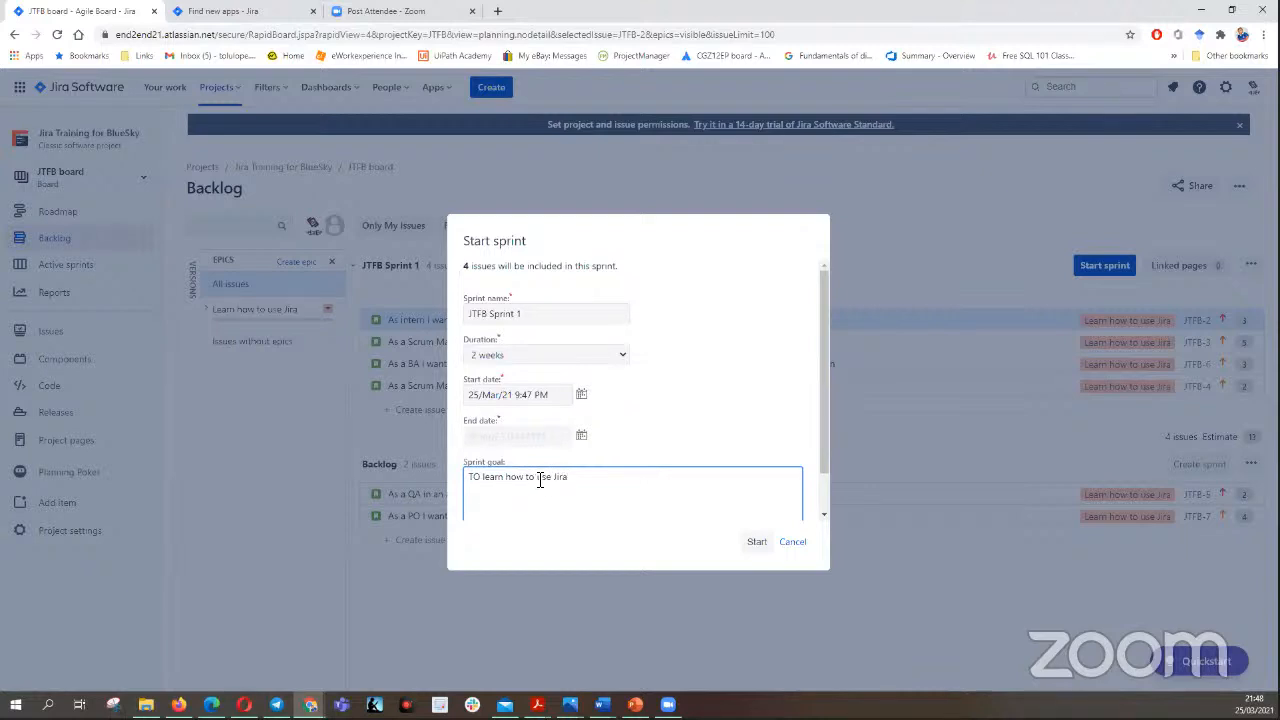
pyautogui.click(757, 542)
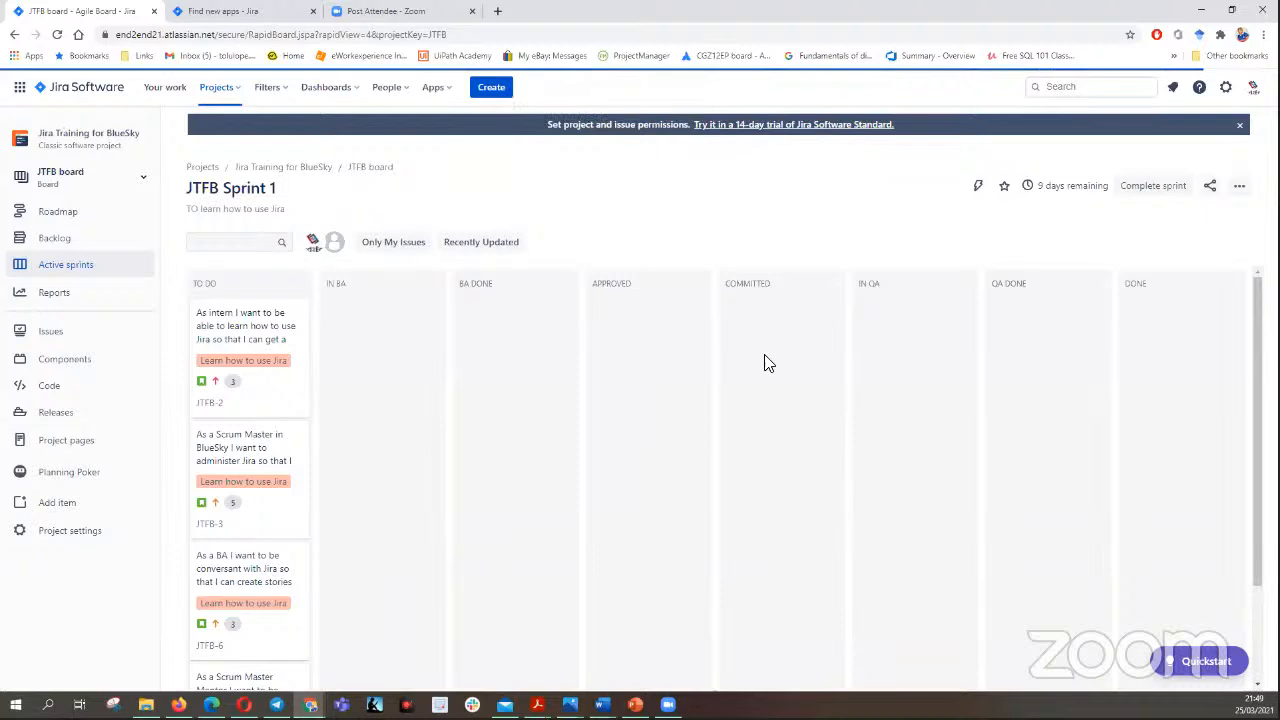
# - Move the intern story JTFB-2 to In BA and the Scrum Master, BA and Scrum Master Mentor stories to BA Done
pyautogui.moveTo(207, 302); pyautogui.dragTo(383, 329)
pyautogui.moveTo(263, 320); pyautogui.dragTo(525, 337)
pyautogui.moveTo(267, 328); pyautogui.dragTo(510, 430)
pyautogui.moveTo(249, 368); pyautogui.dragTo(534, 406)
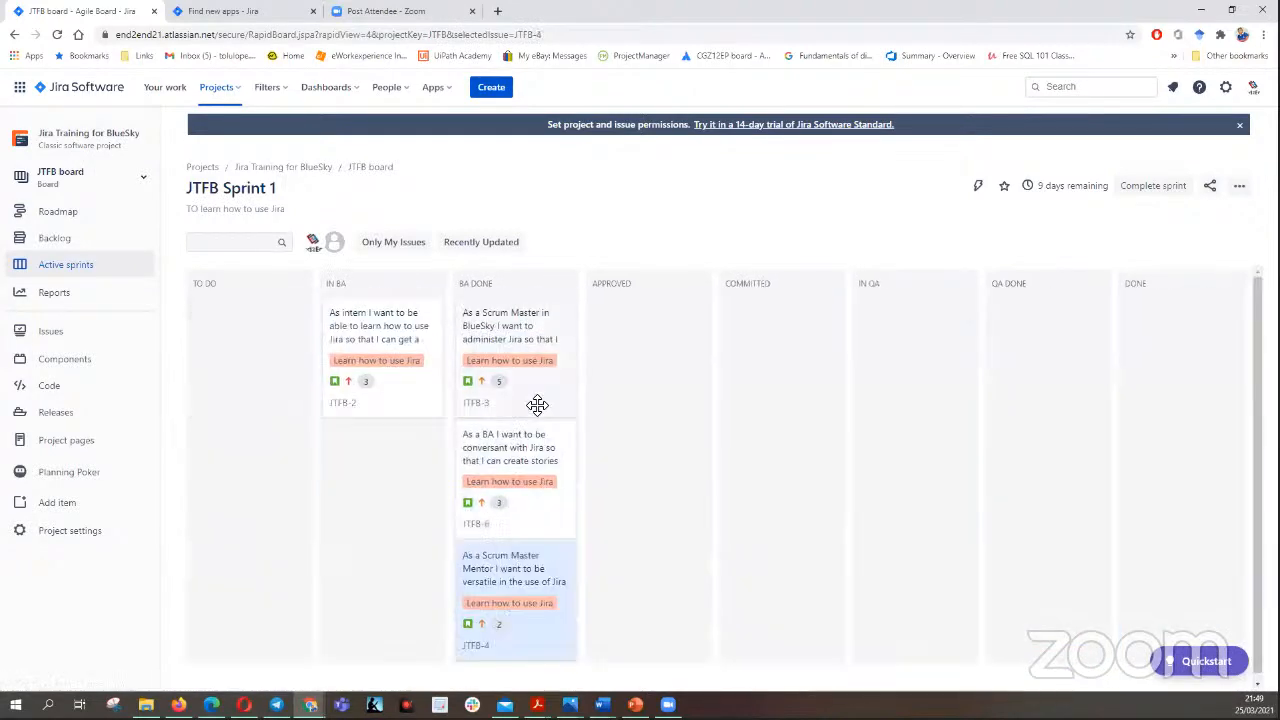
# - Move all four sprint stories to Committed and advance the intern story JTFB-2 to In QA
pyautogui.moveTo(387, 320); pyautogui.dragTo(791, 334)
pyautogui.moveTo(543, 325); pyautogui.dragTo(798, 410)
pyautogui.moveTo(557, 349); pyautogui.dragTo(800, 420)
pyautogui.moveTo(534, 400); pyautogui.dragTo(817, 460)
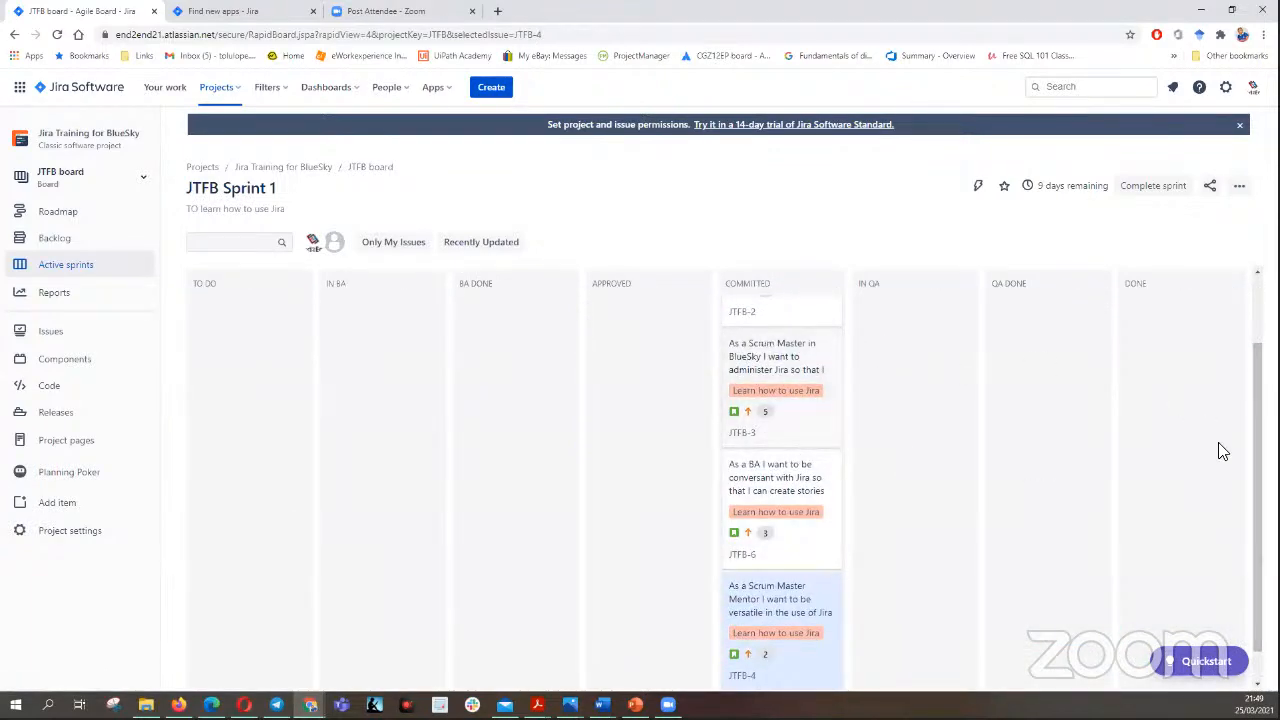
pyautogui.scroll(2, 866, 491)
pyautogui.moveTo(778, 334); pyautogui.dragTo(914, 325)
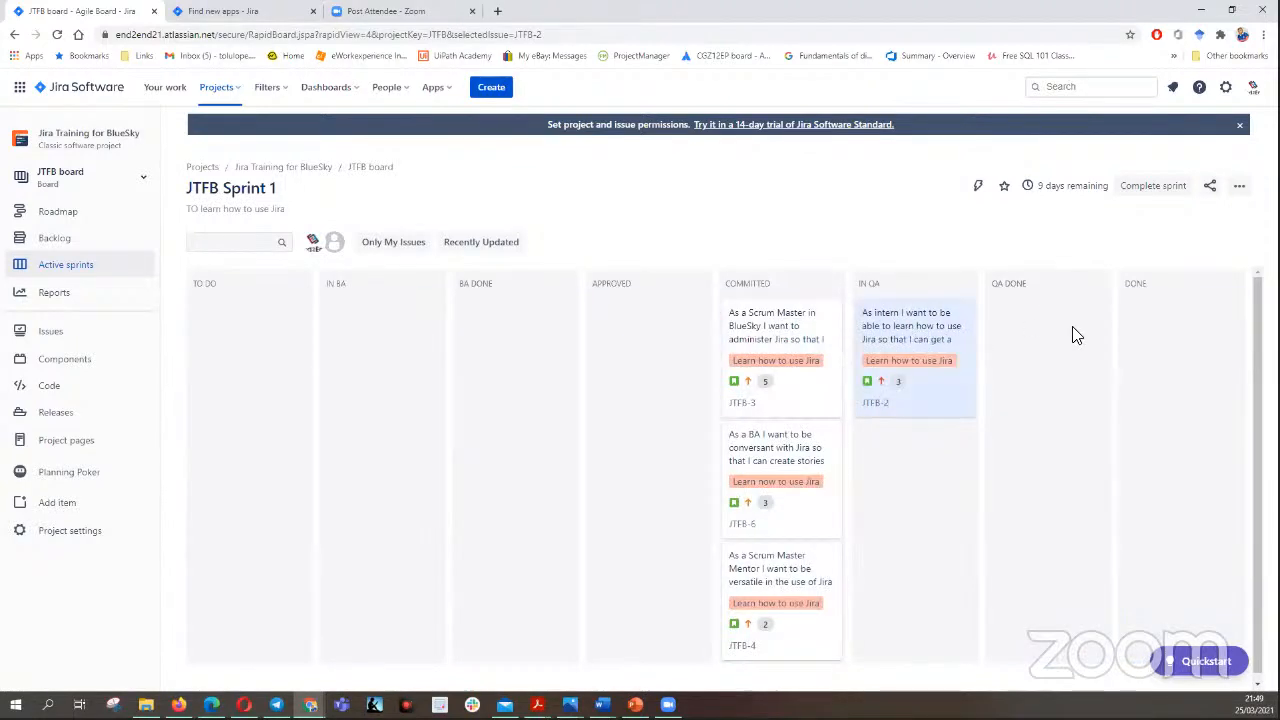
# - Log 1h of time spent on the intern story JTFB-2 with a work description starting "i have gathered the"
pyautogui.click(902, 334)
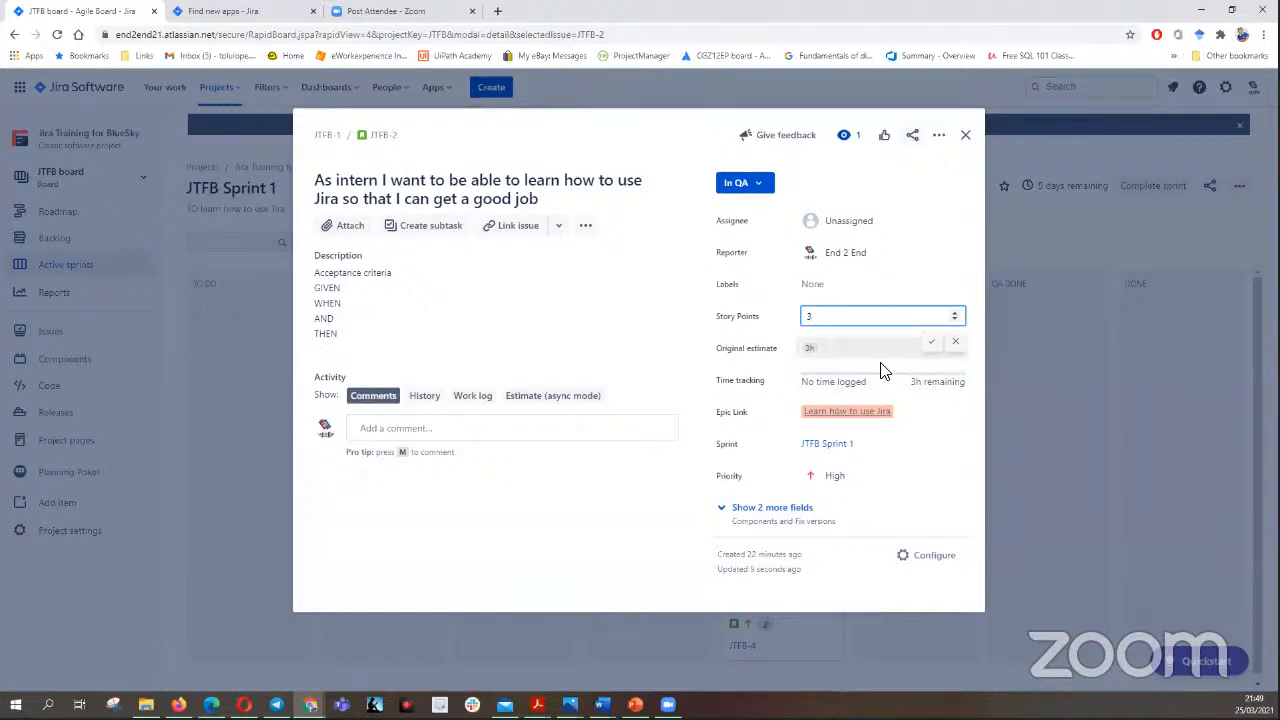
pyautogui.press('Return')
pyautogui.click(860, 380)
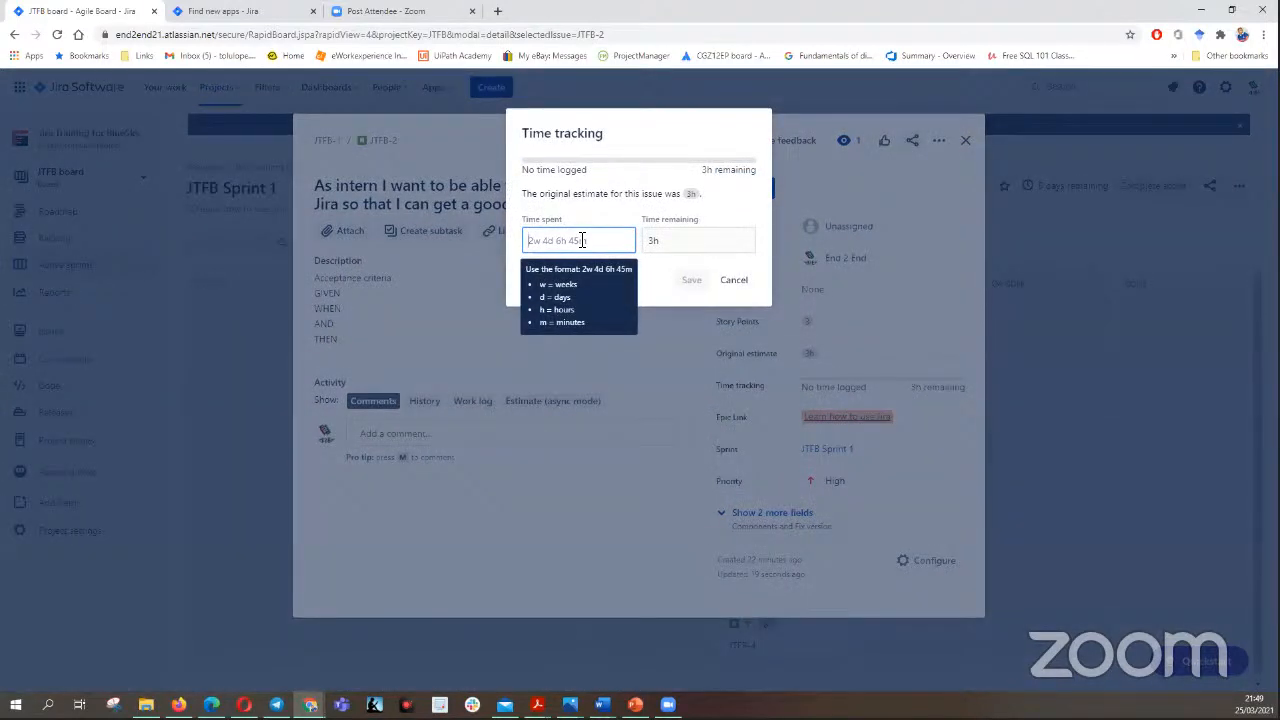
pyautogui.write('1h')
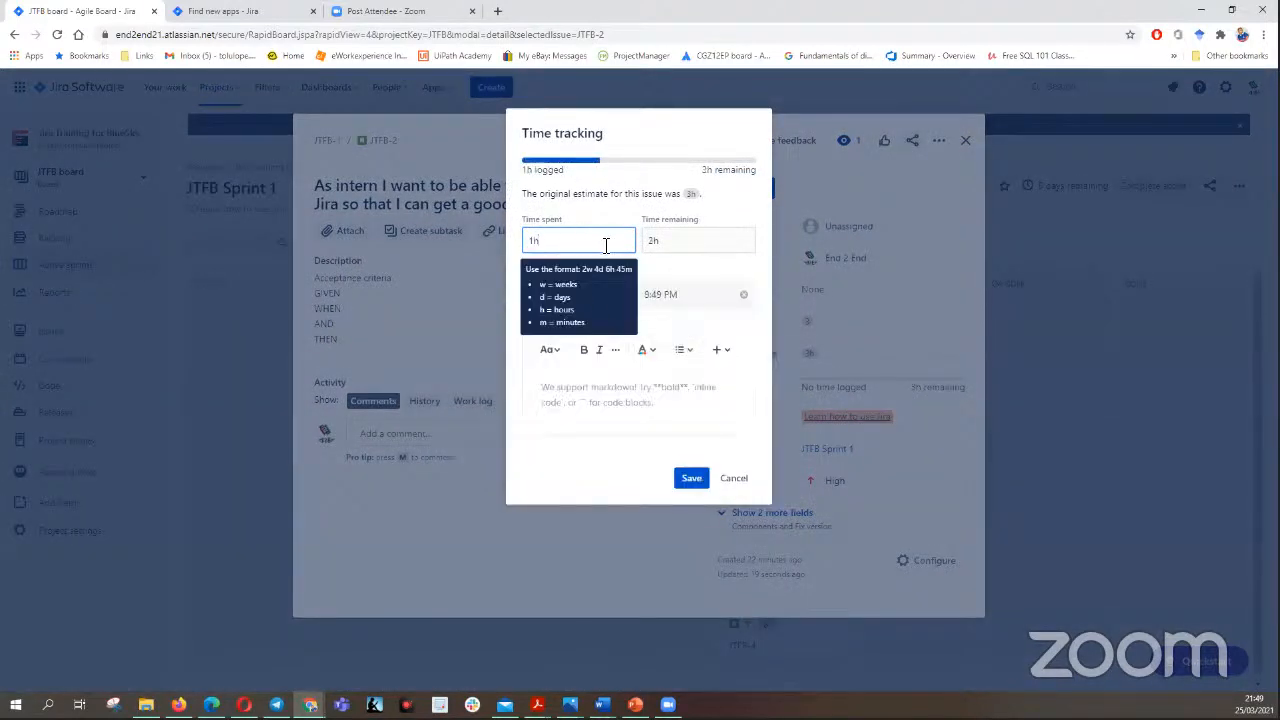
pyautogui.click(586, 394)
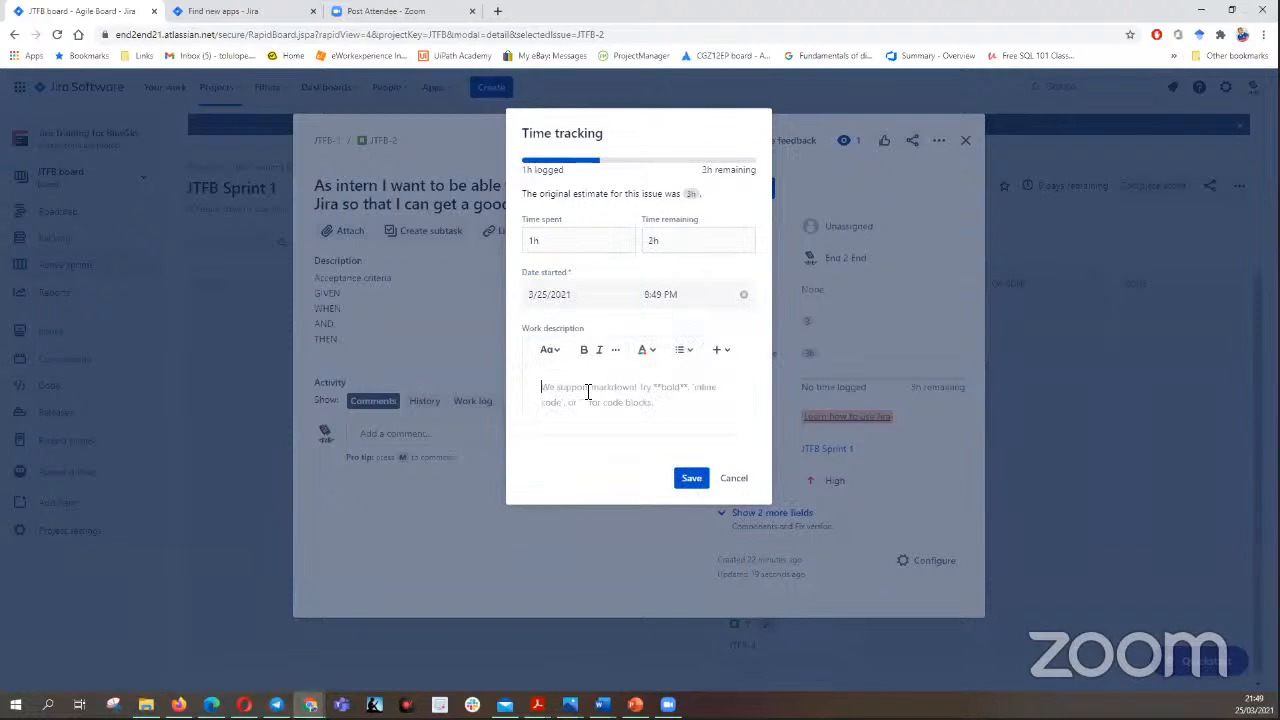
pyautogui.write('1h')
pyautogui.write('ave ')
pyautogui.write('gath')
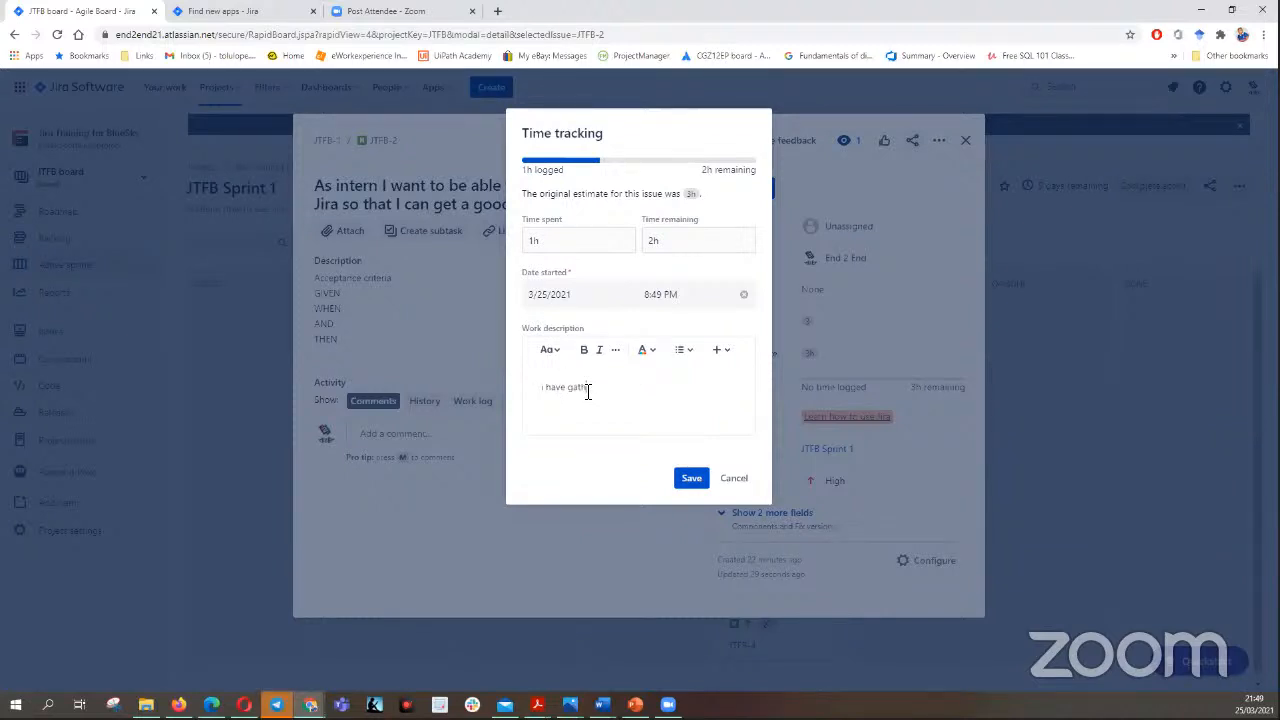
pyautogui.write('ered the paper')
pyautogui.click(688, 479)
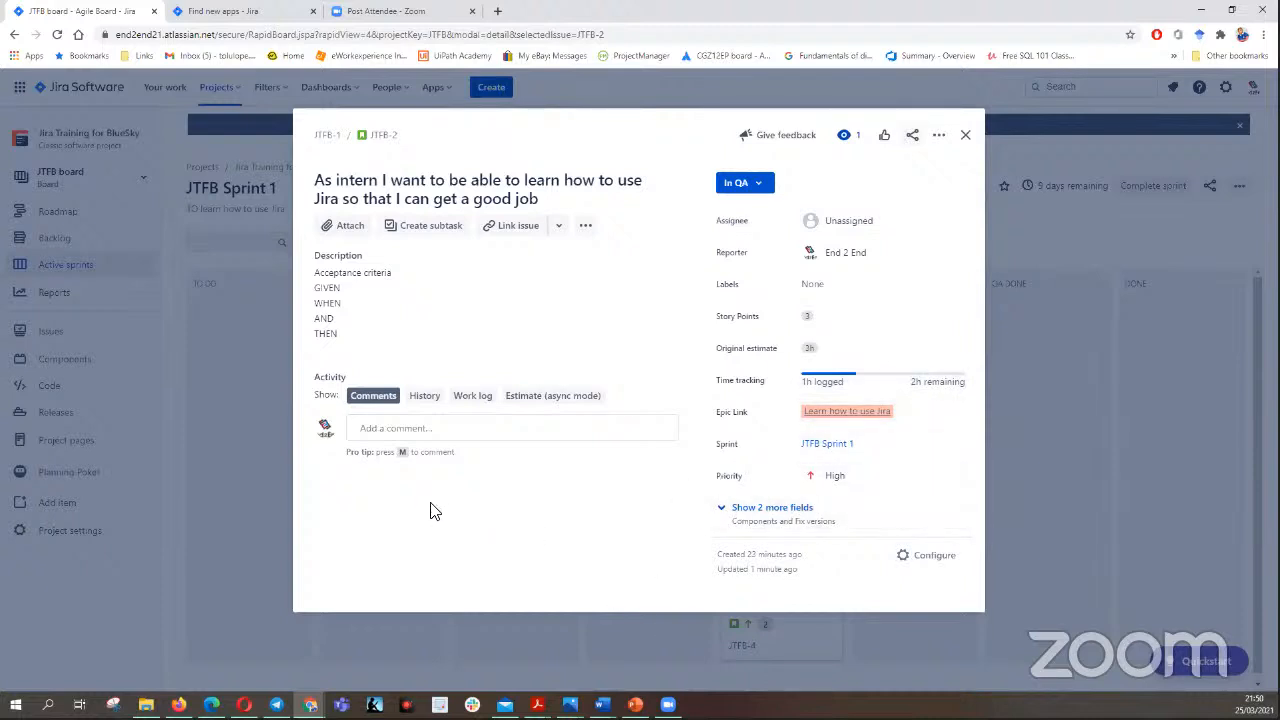
# - Try an estimate of 1 for JTFB-2 in async estimation mode and assign the story to the first team member listed after End 2 End
pyautogui.click(541, 398)
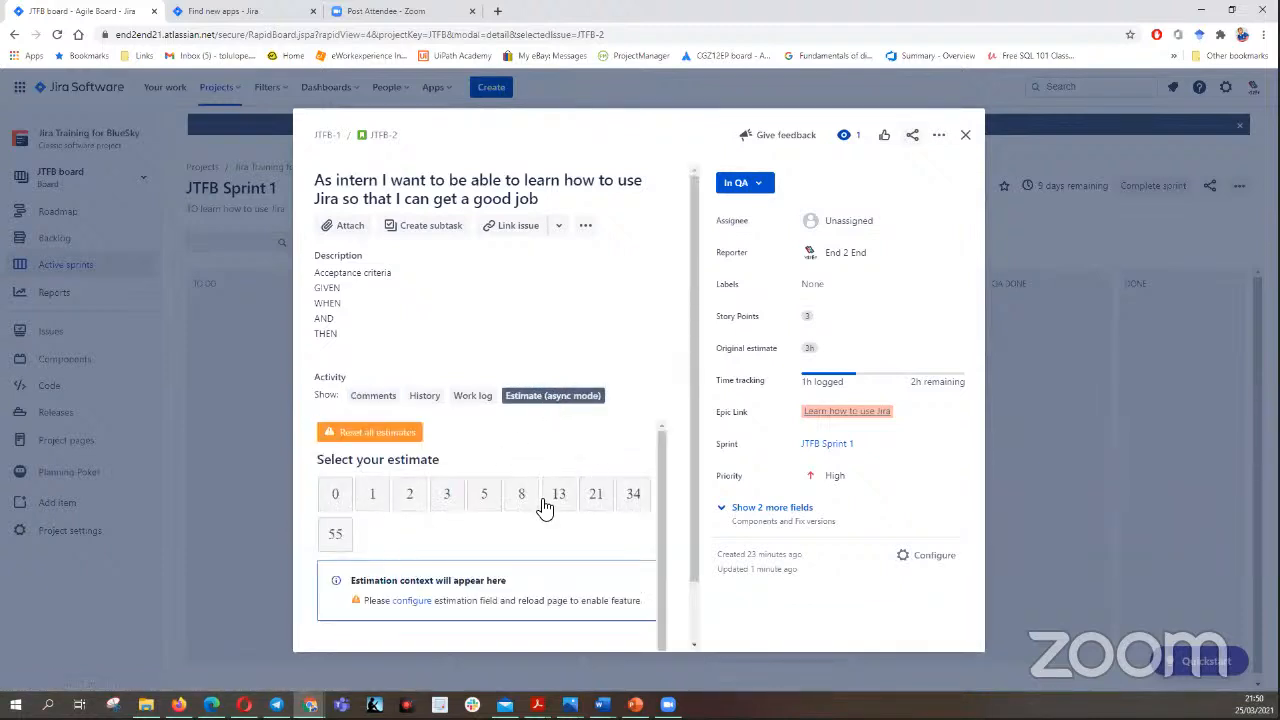
pyautogui.click(377, 505)
pyautogui.click(855, 222)
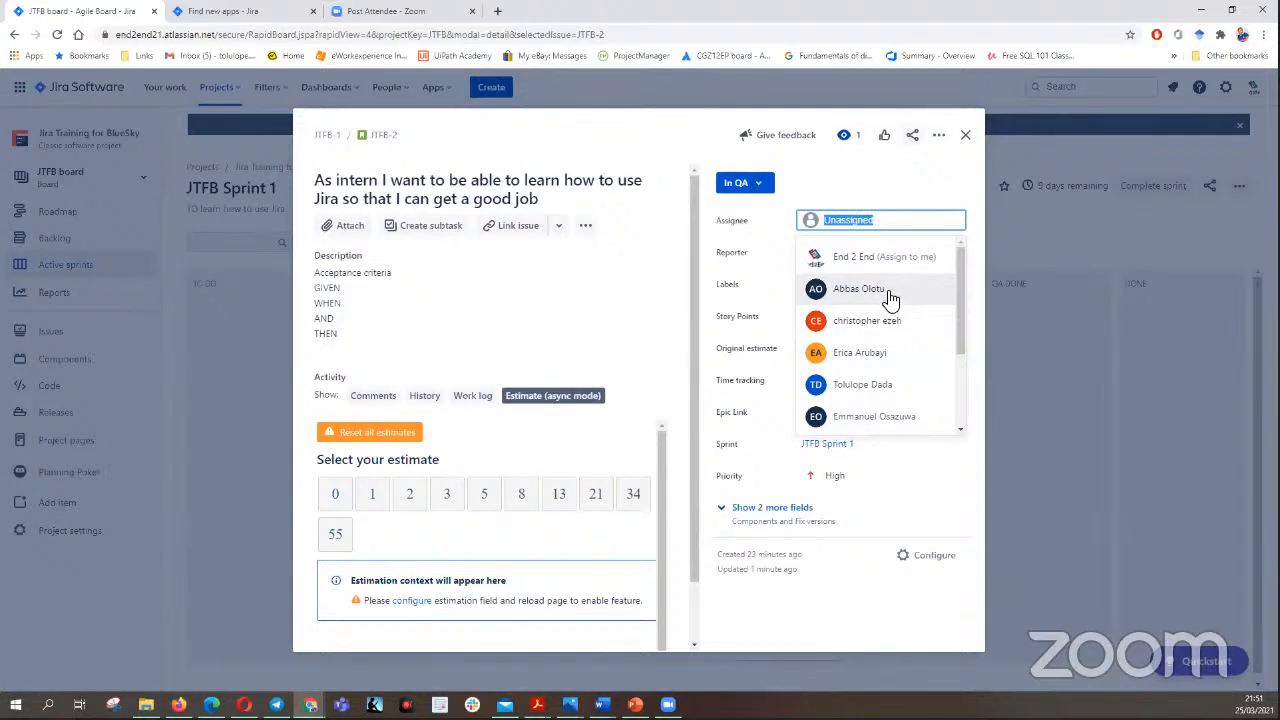
pyautogui.click(886, 296)
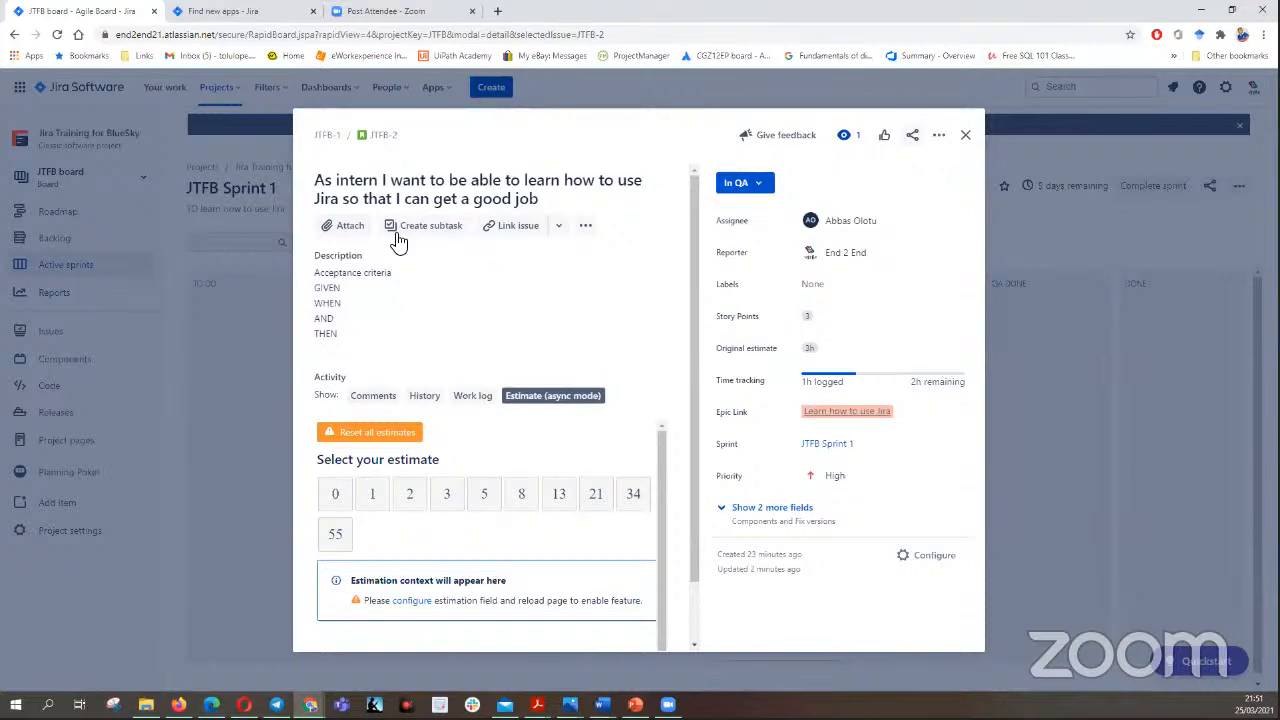
pyautogui.click(341, 226)
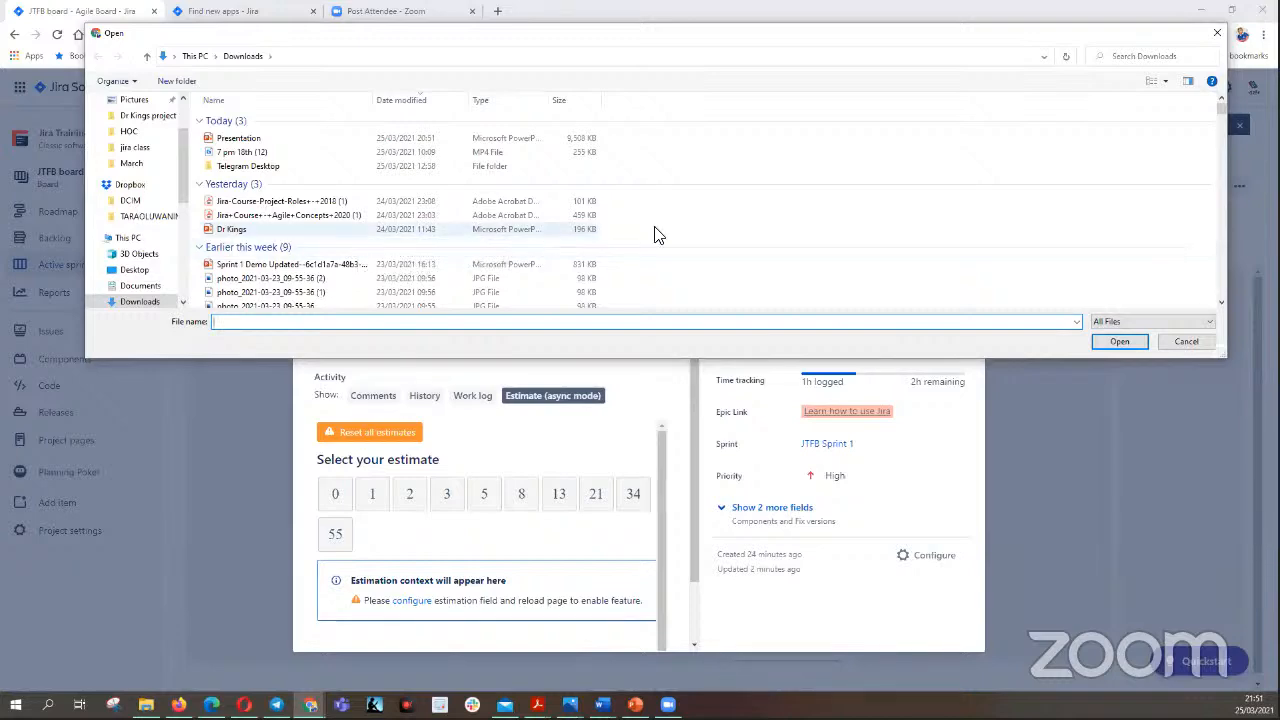
pyautogui.click(1212, 33)
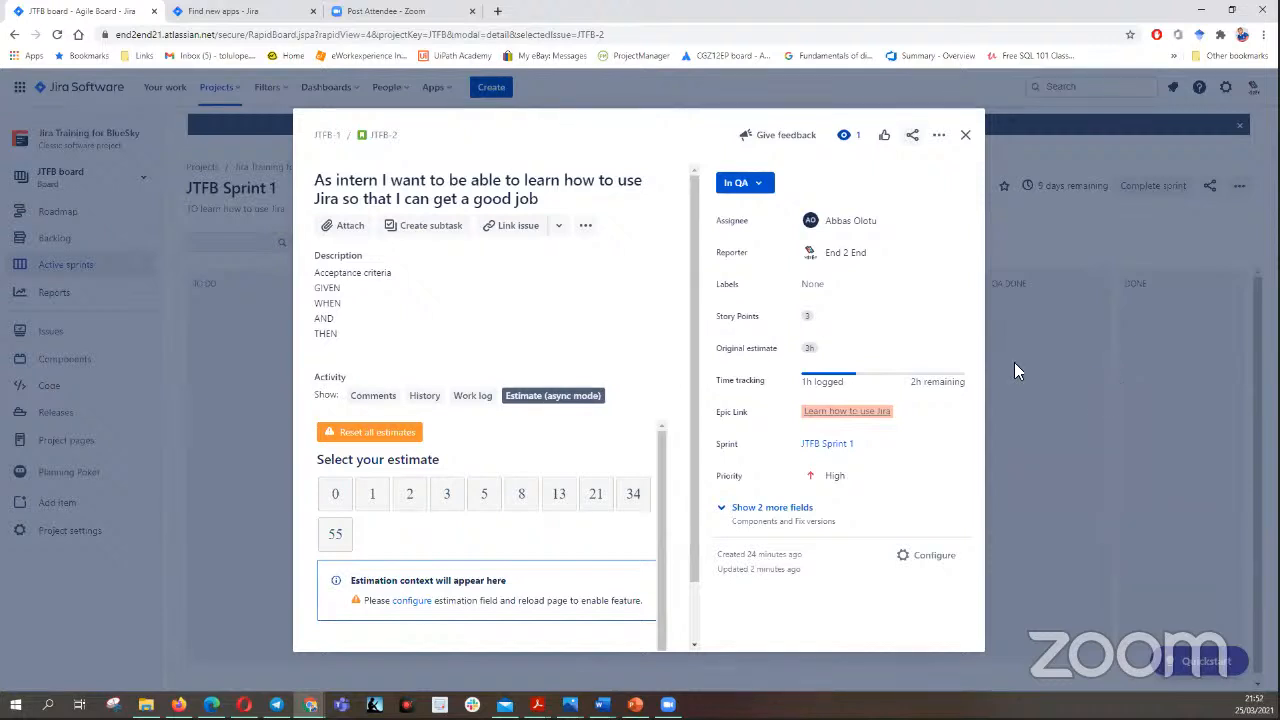
pyautogui.click(346, 228)
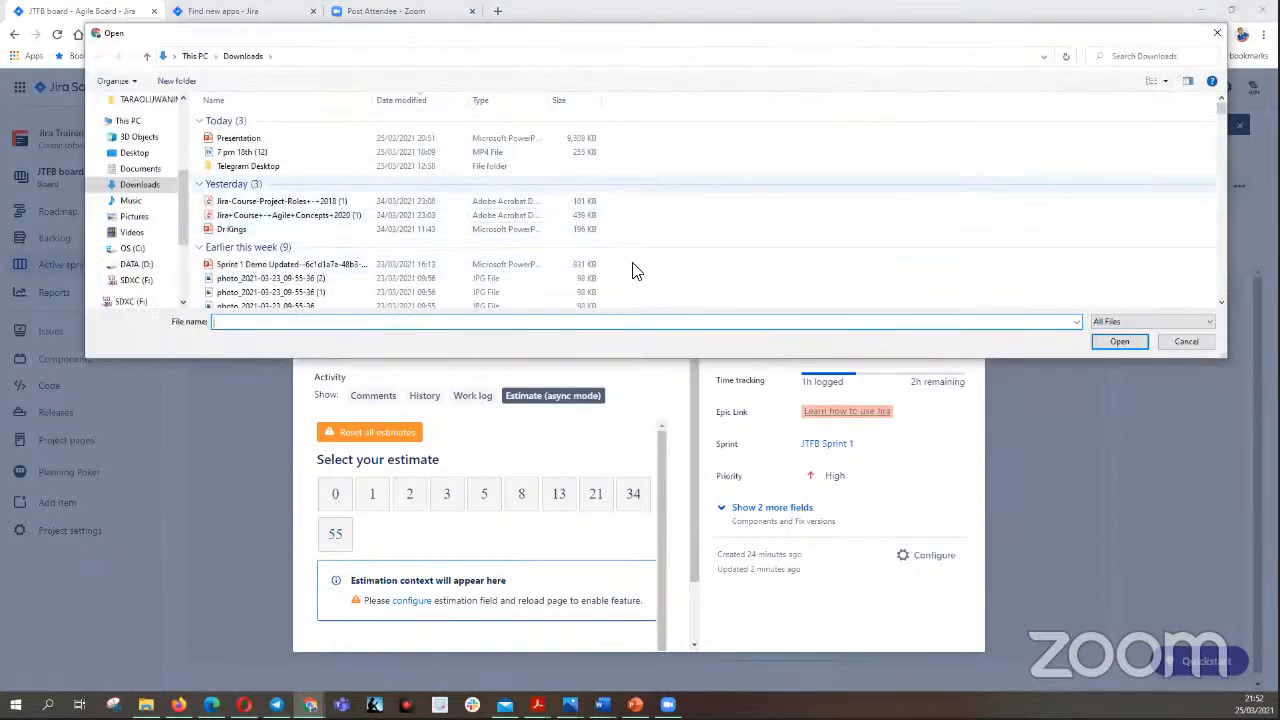
pyautogui.click(1180, 342)
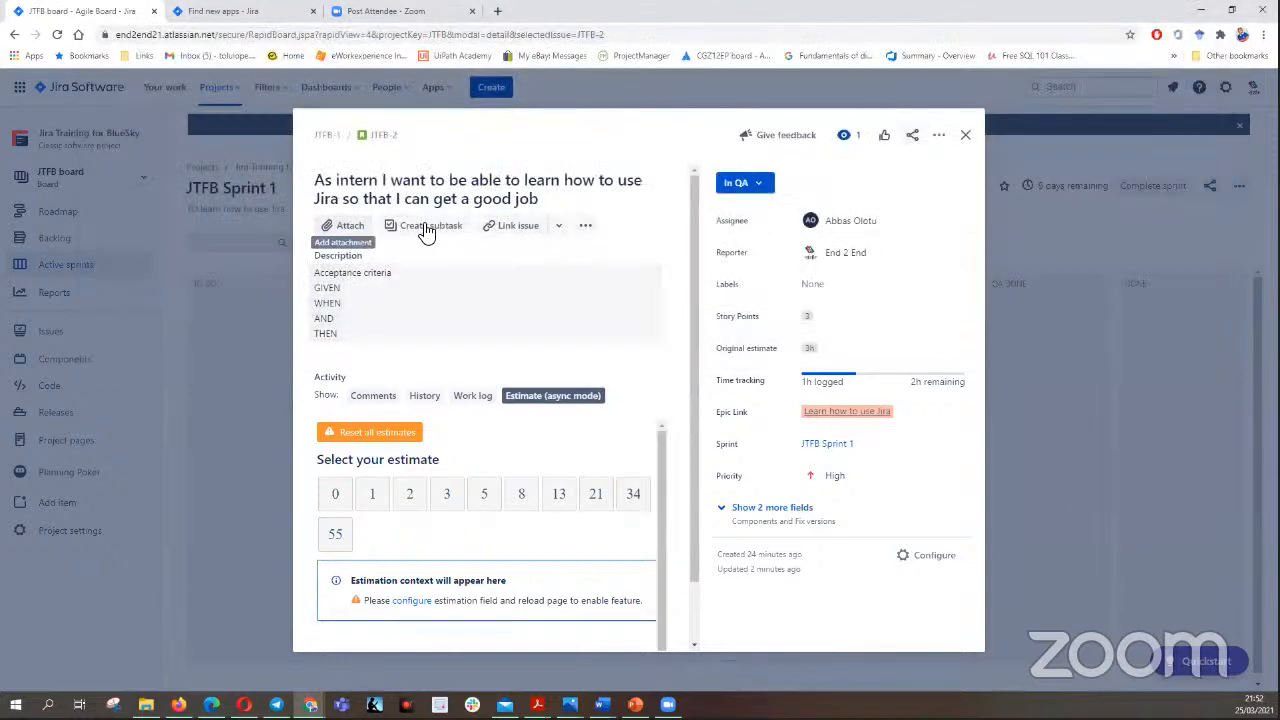
# - Open issue linking on JTFB-2 and log 2m of time spent with the work description "hhajklk"
pyautogui.click(517, 227)
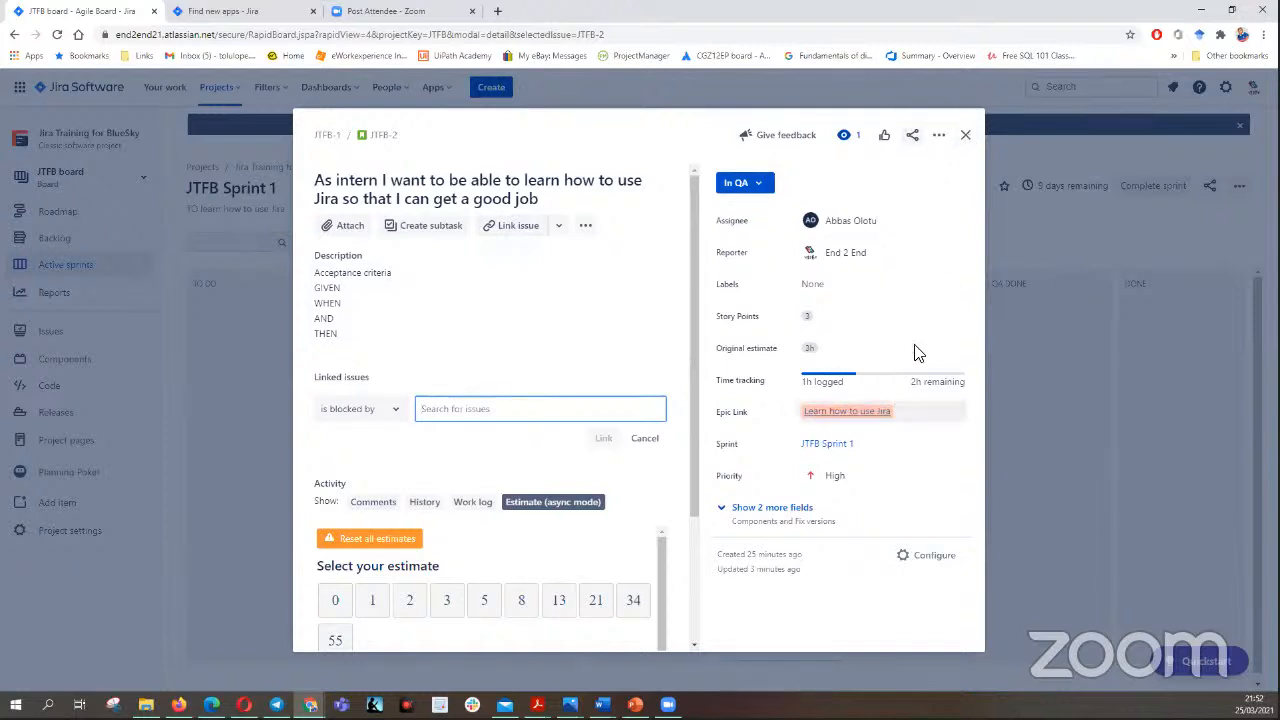
pyautogui.click(875, 378)
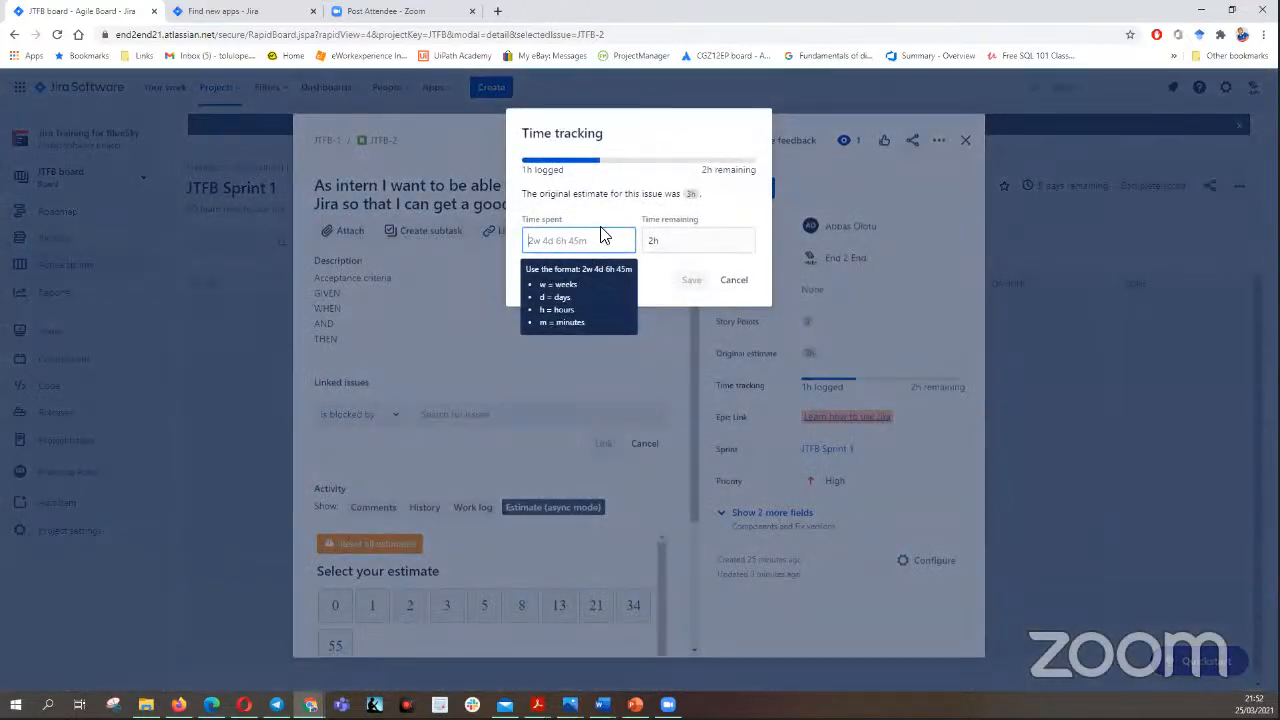
pyautogui.write('2m')
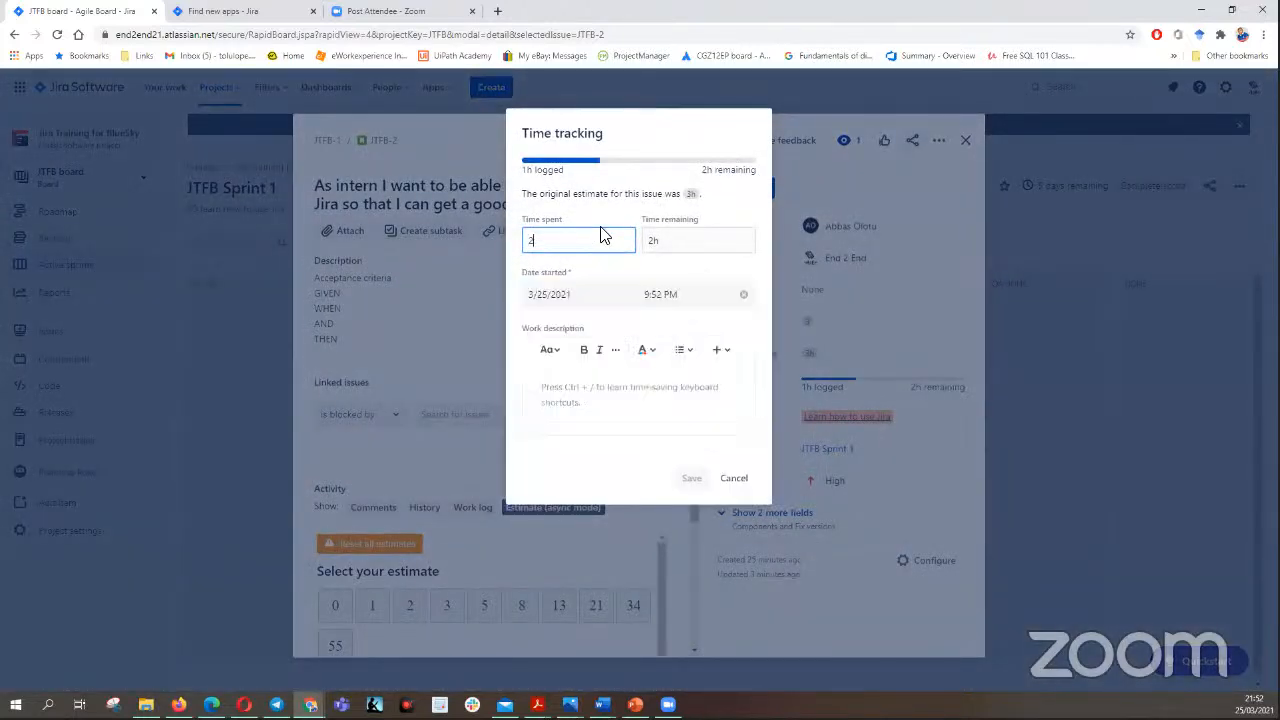
pyautogui.click(575, 398)
pyautogui.write('hhajklk')
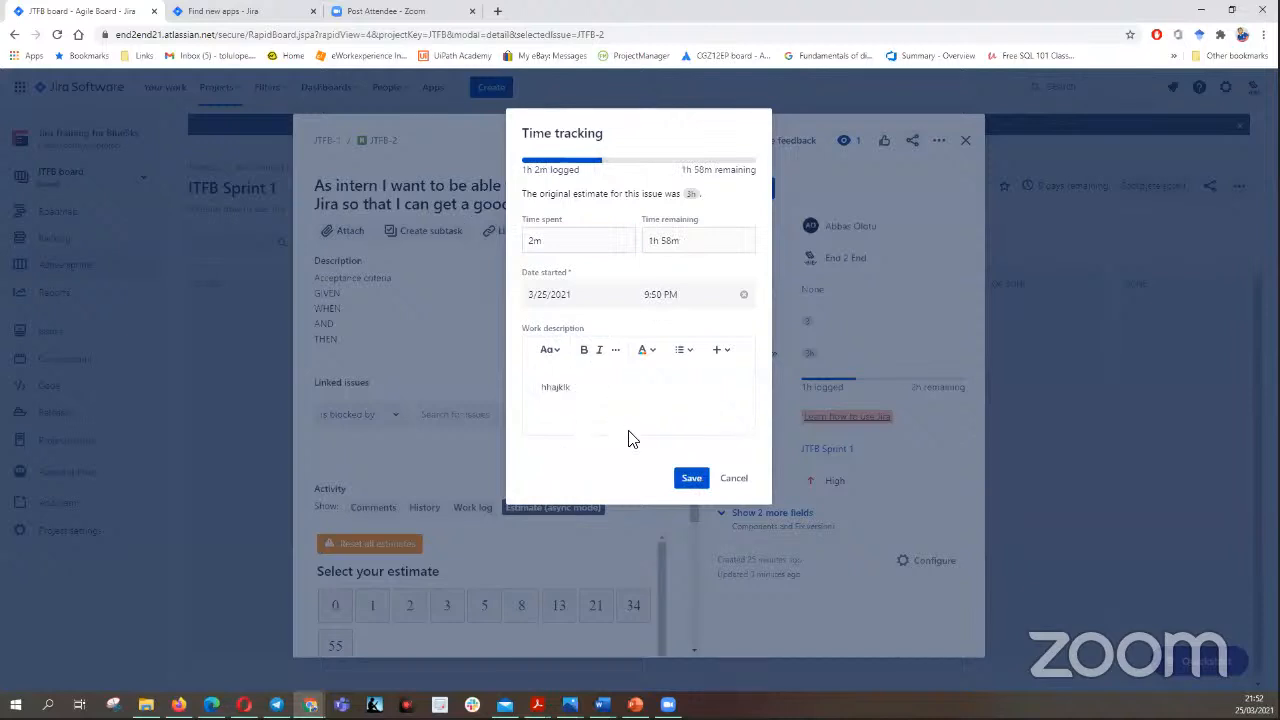
pyautogui.click(691, 478)
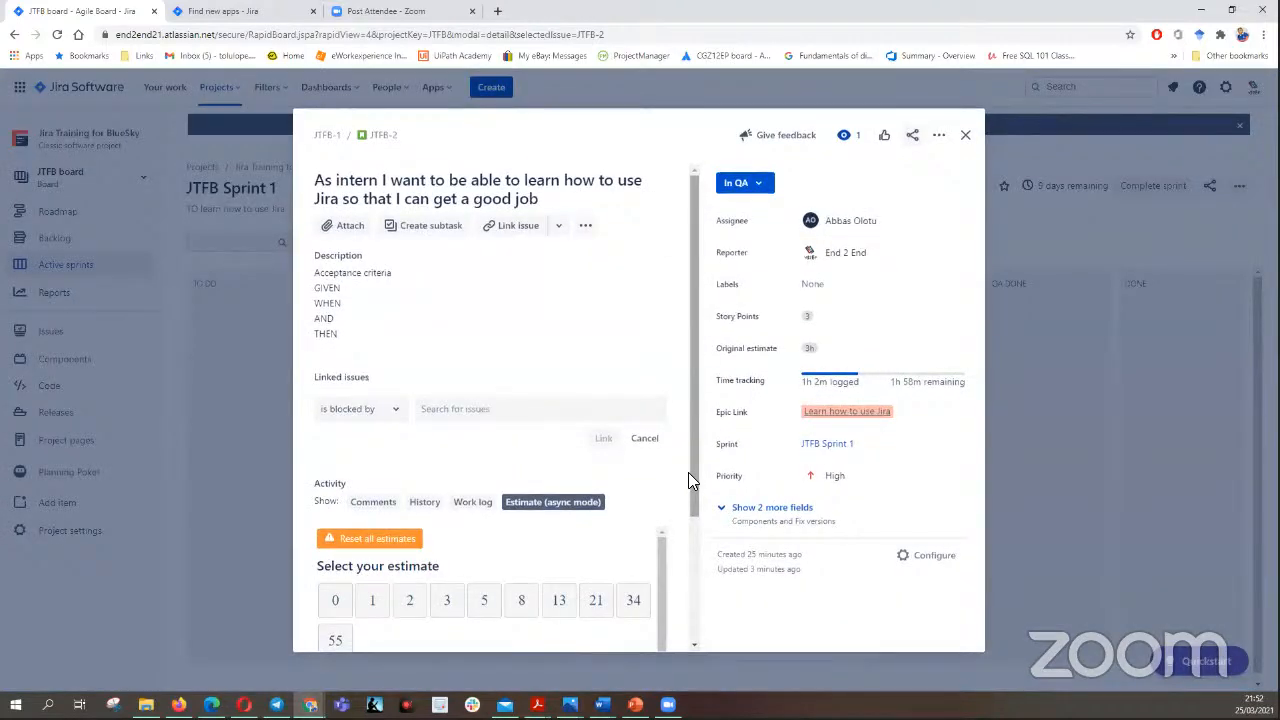
# - Log a further 2h of time spent on the intern story JTFB-2 and close the story
pyautogui.click(864, 383)
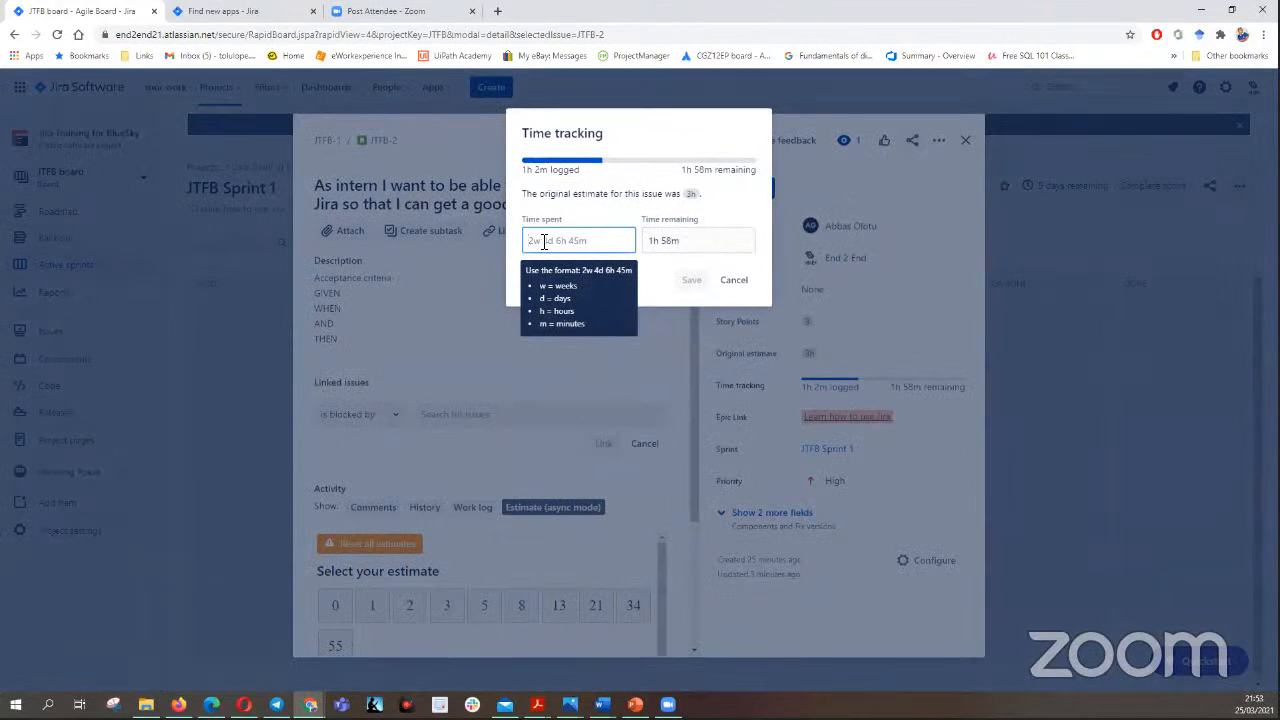
pyautogui.write('2h')
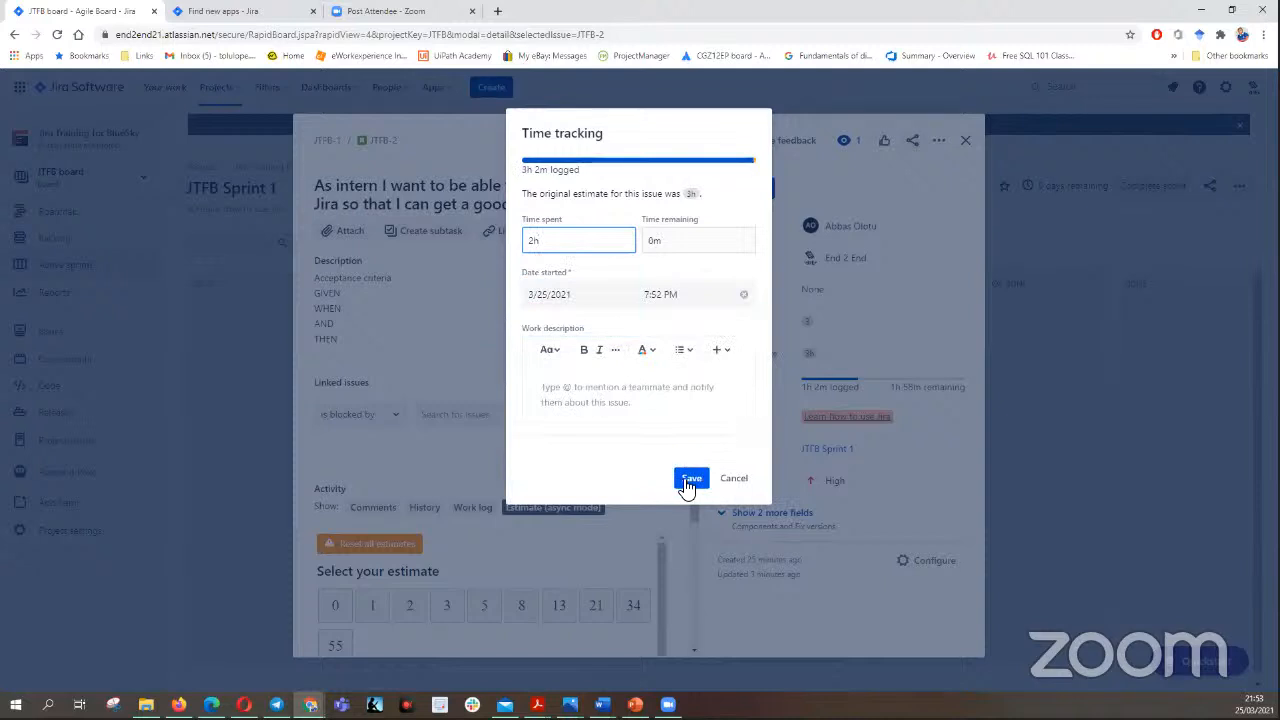
pyautogui.click(690, 480)
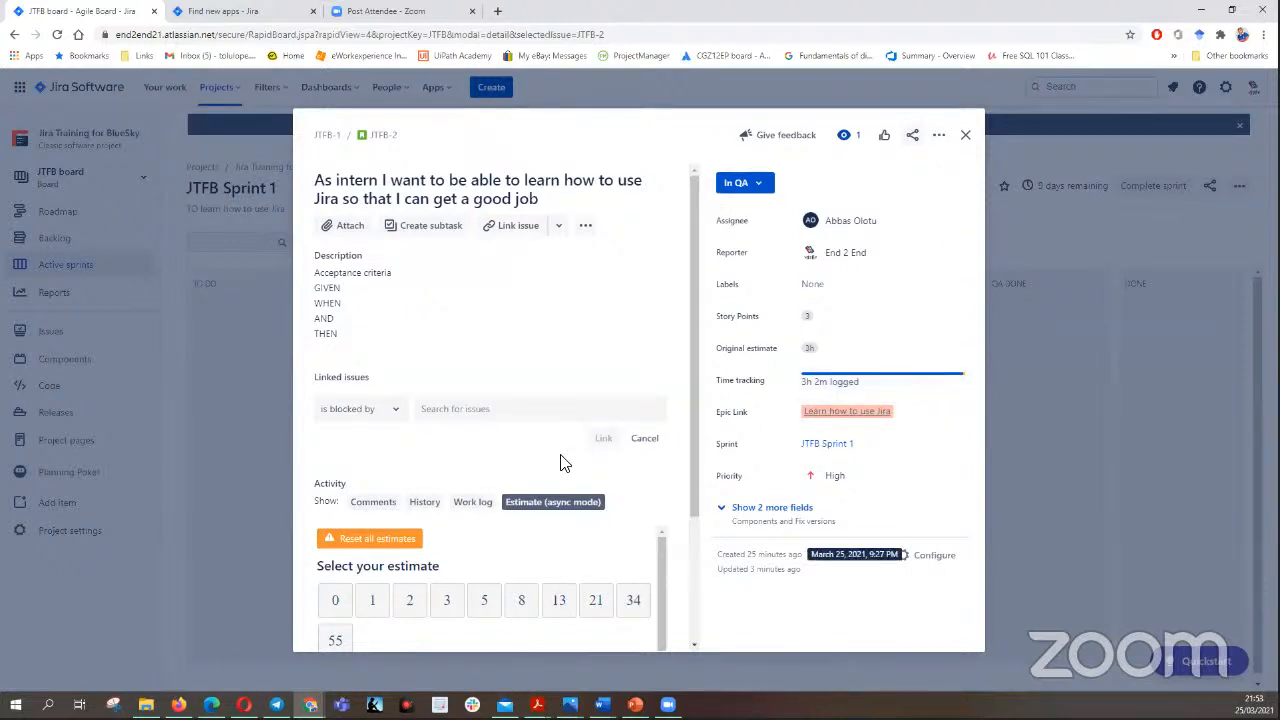
pyautogui.scroll(-2, 623, 371)
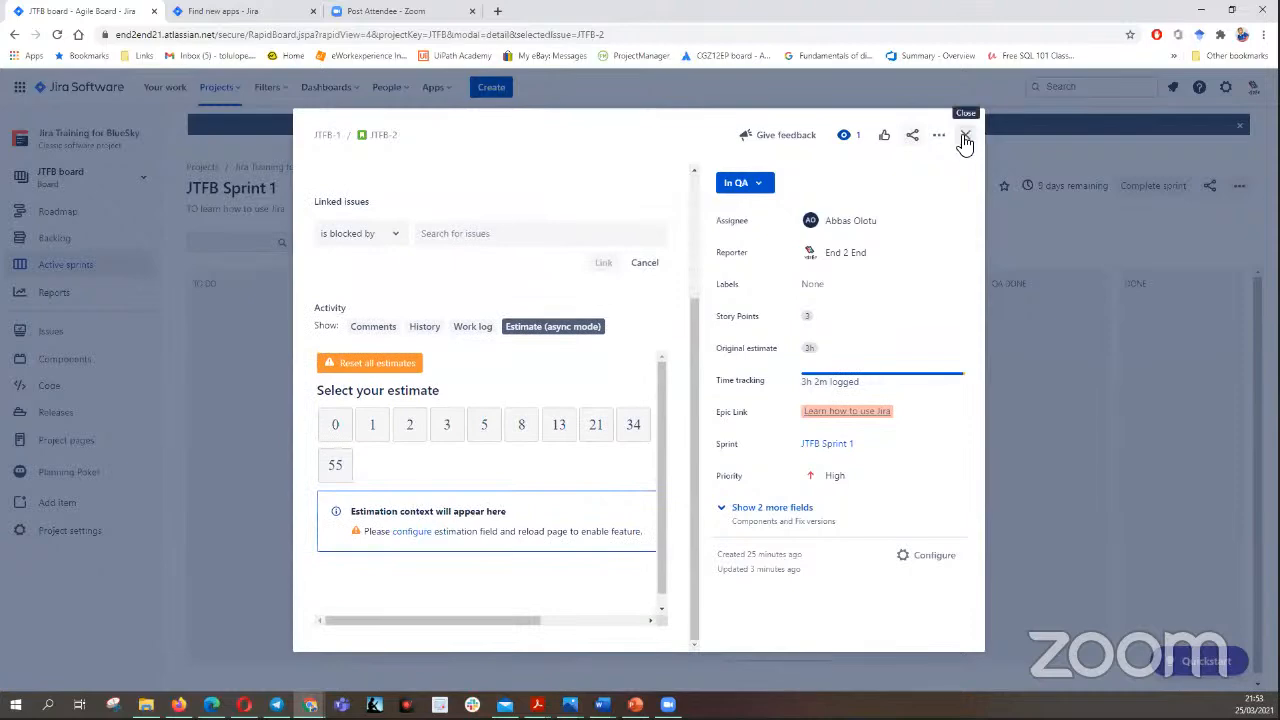
pyautogui.click(965, 138)
# - Move the intern story JTFB-2 and the Scrum Master story JTFB-3 to Done
pyautogui.moveTo(922, 340); pyautogui.dragTo(1205, 338)
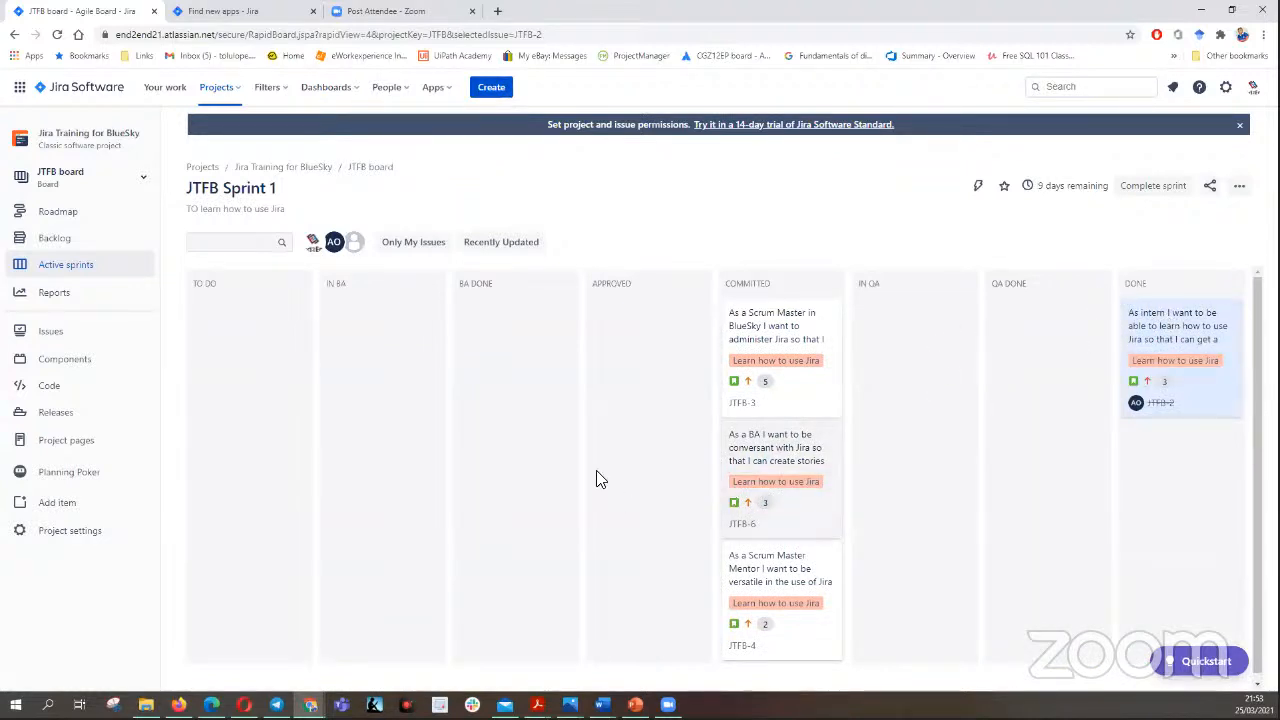
pyautogui.scroll(-1, 778, 497)
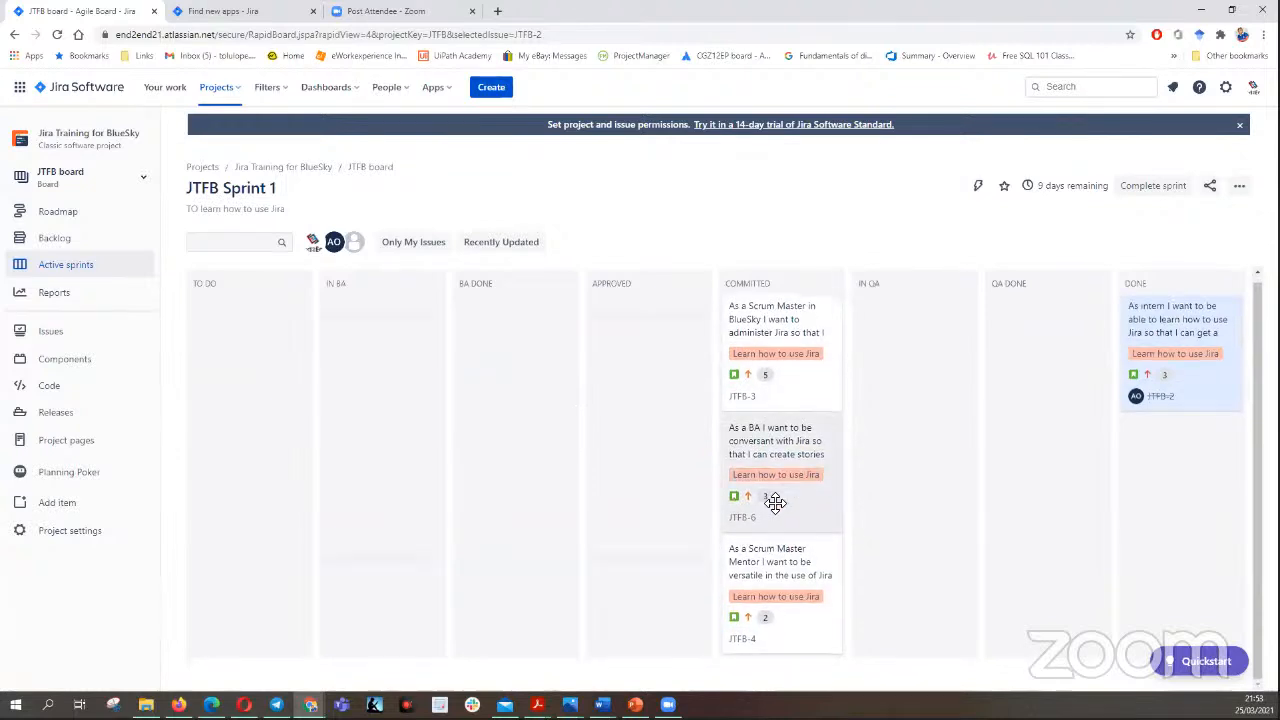
pyautogui.moveTo(800, 323); pyautogui.dragTo(1166, 470)
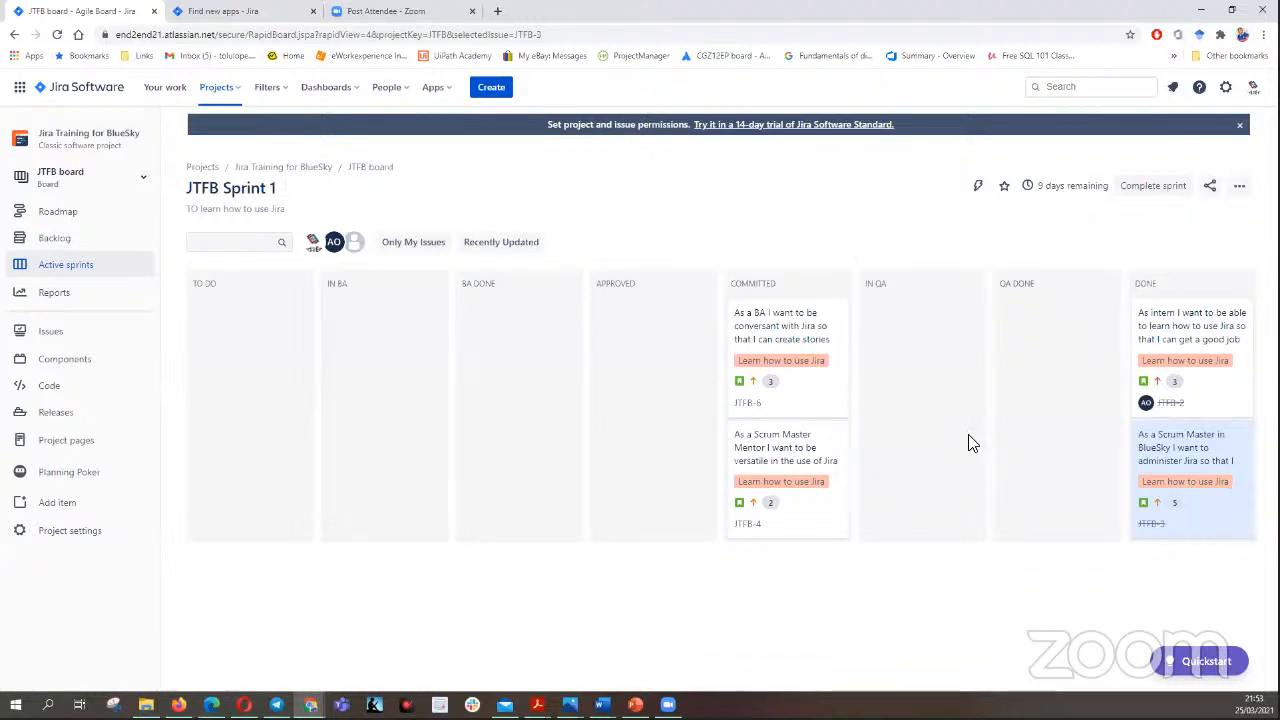
# - Complete JTFB Sprint 1, sending all incomplete issues to the Backlog
pyautogui.click(1143, 188)
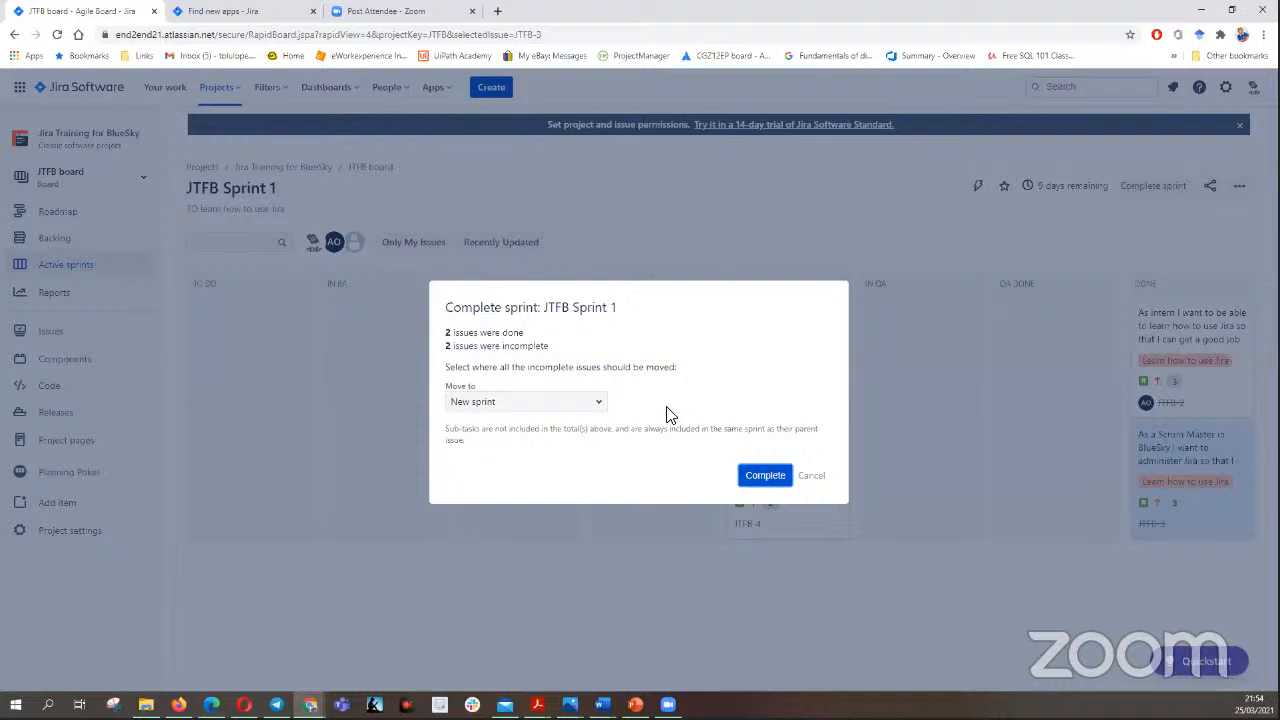
pyautogui.click(600, 405)
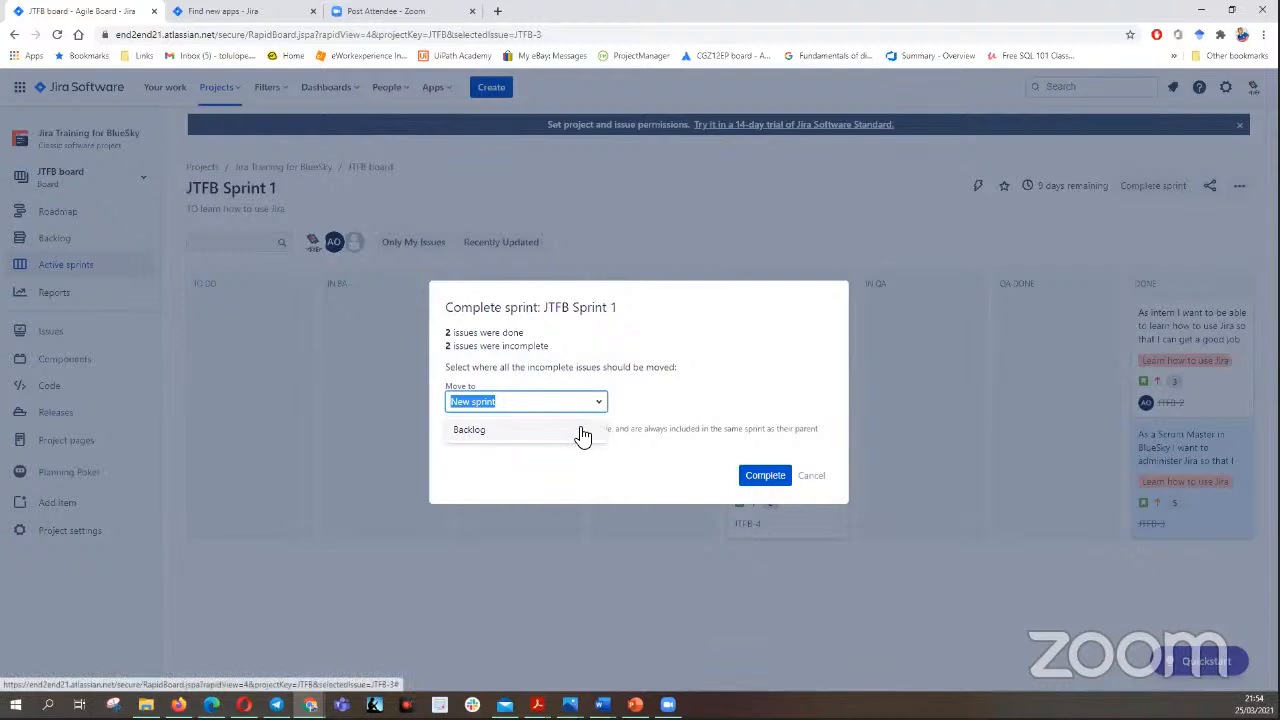
pyautogui.click(586, 432)
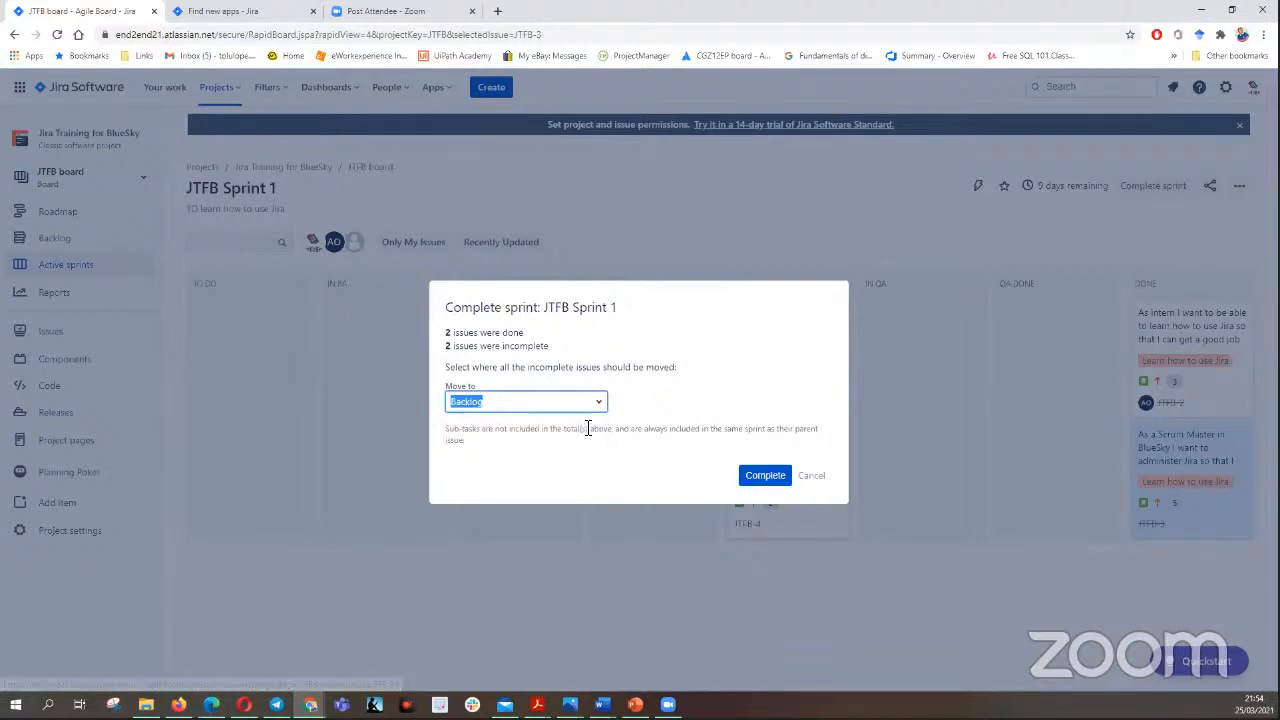
pyautogui.click(766, 480)
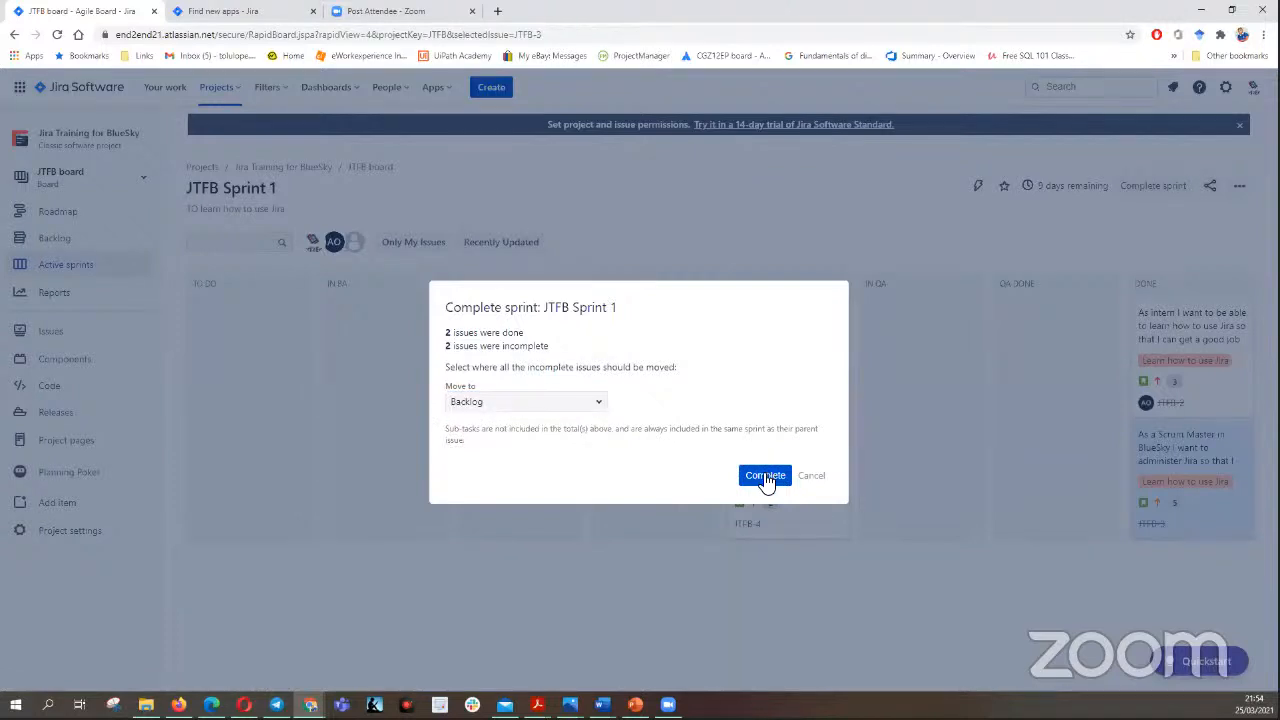
pyautogui.click(766, 479)
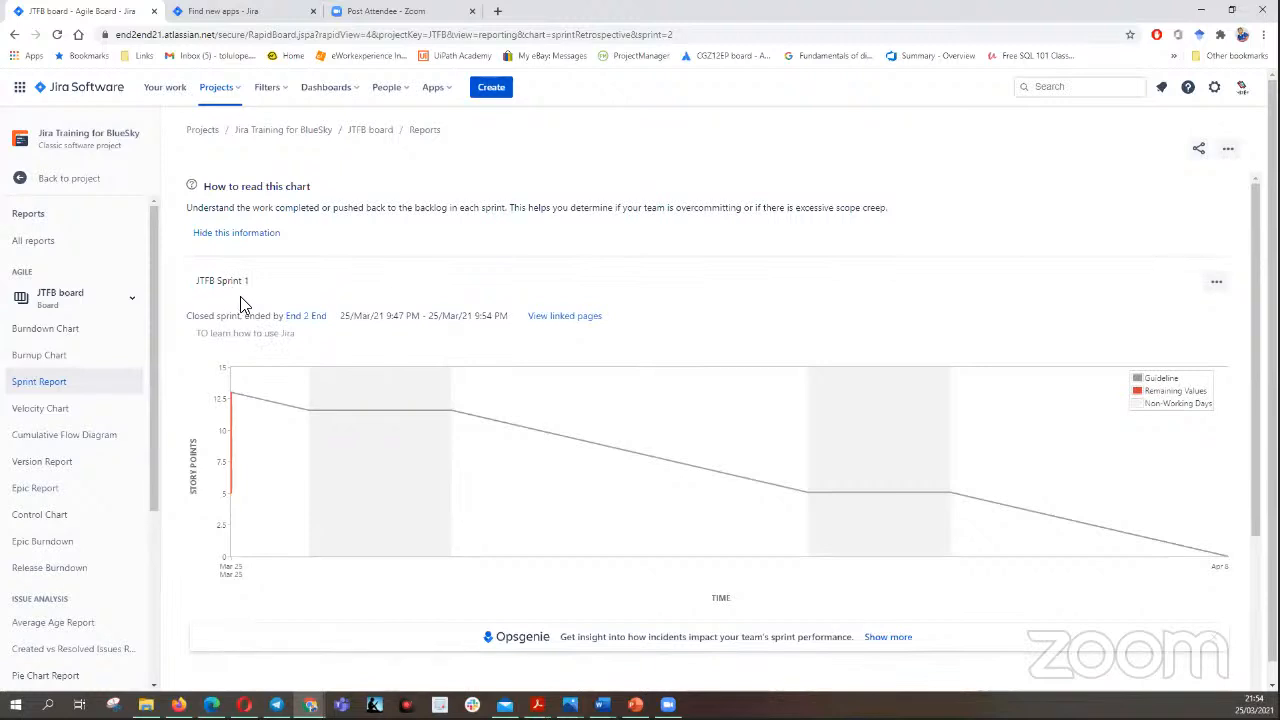
# - Examine the Burndown Chart of JTFB Sprint 1, with non-working days hidden and then shown again
pyautogui.click(81, 332)
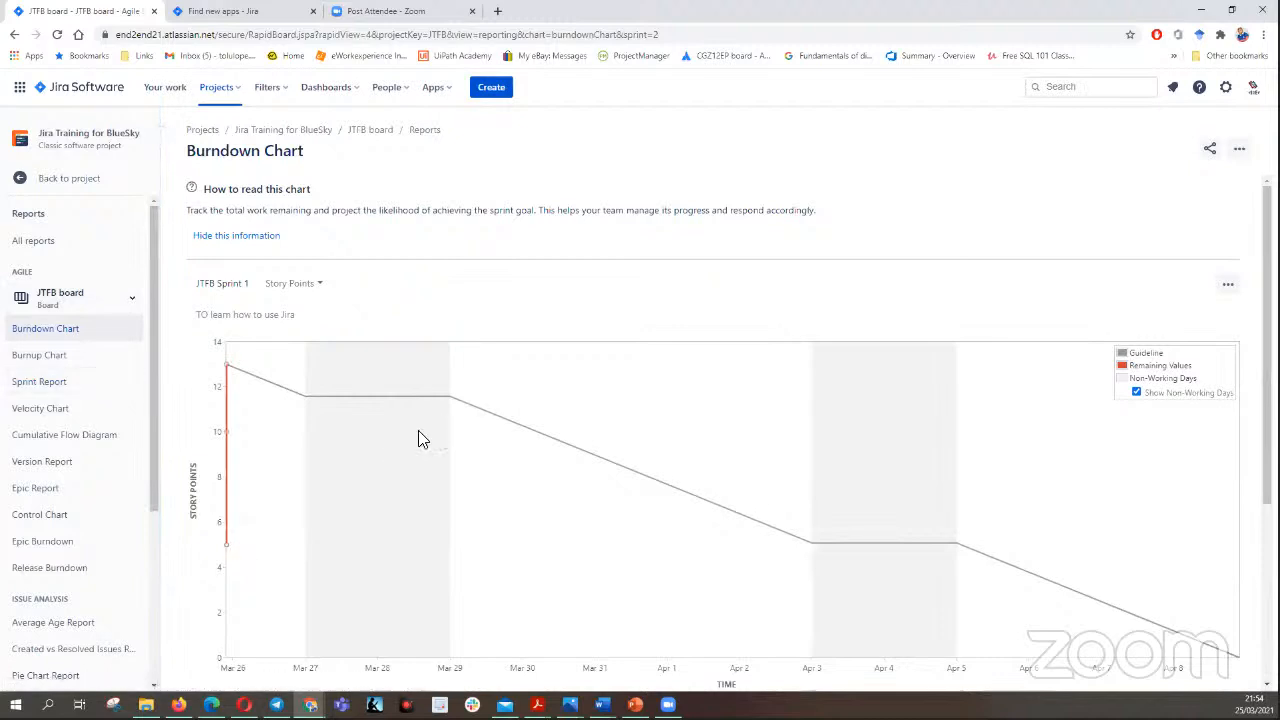
pyautogui.moveTo(152, 328)
pyautogui.mouseDown()
pyautogui.moveTo(146, 480)
pyautogui.moveTo(174, 399)
pyautogui.moveTo(147, 526)
pyautogui.moveTo(167, 433)
pyautogui.moveTo(156, 352)
pyautogui.mouseUp()
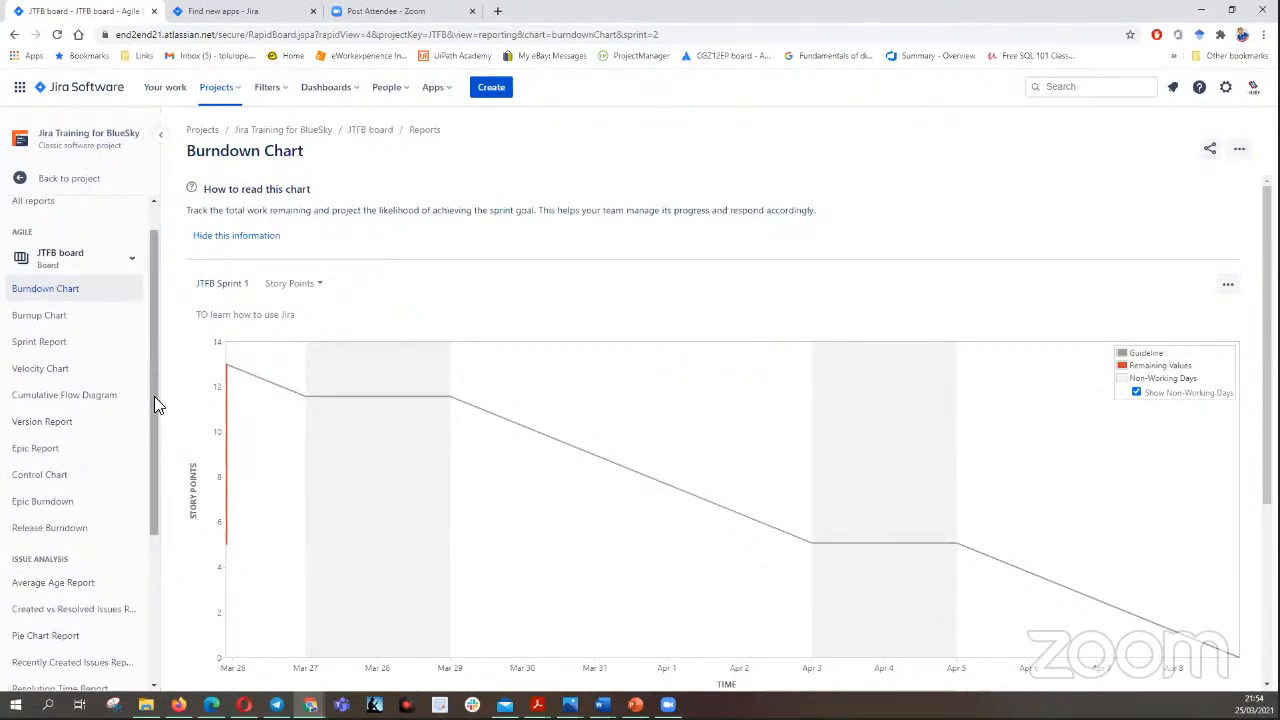
pyautogui.click(63, 290)
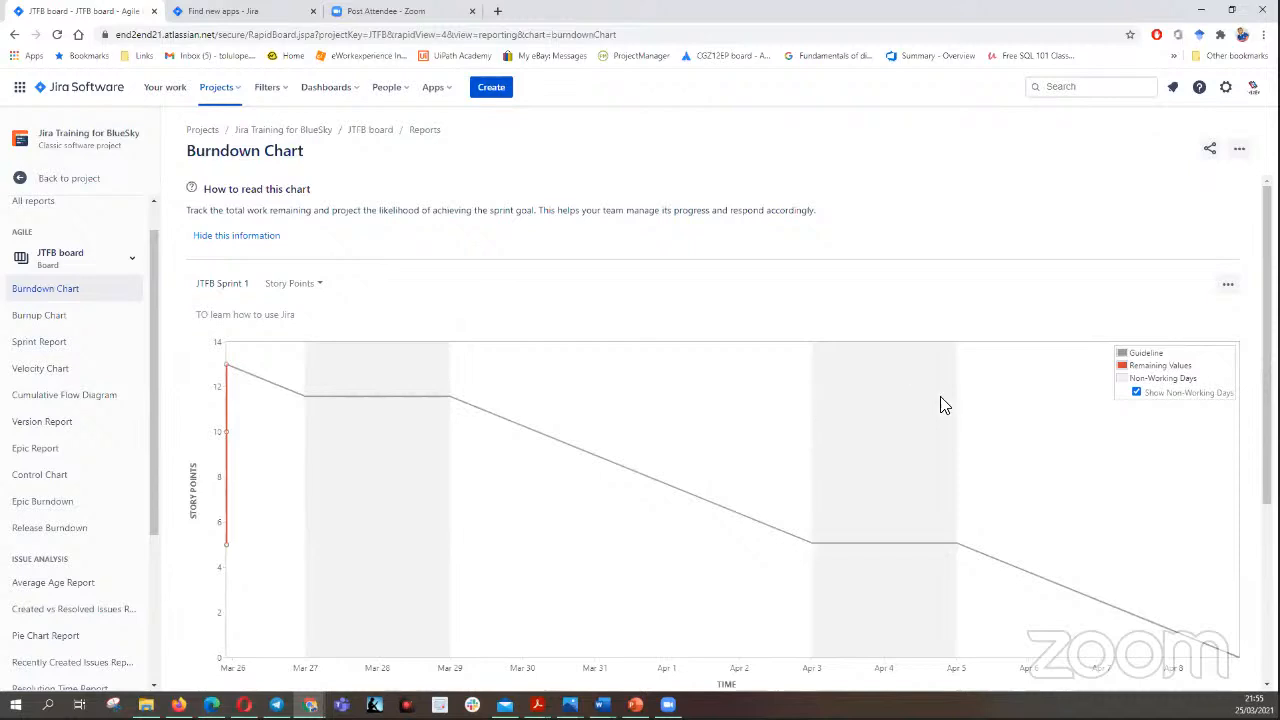
pyautogui.click(1135, 391)
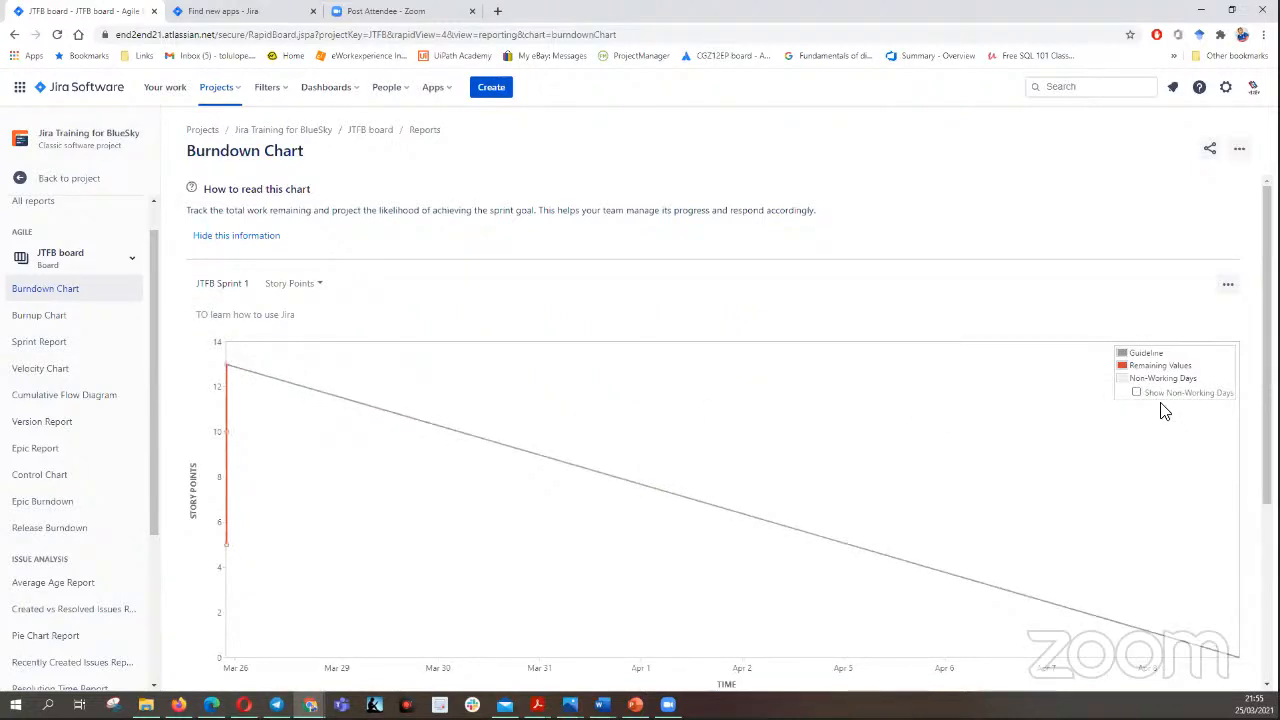
pyautogui.click(1136, 393)
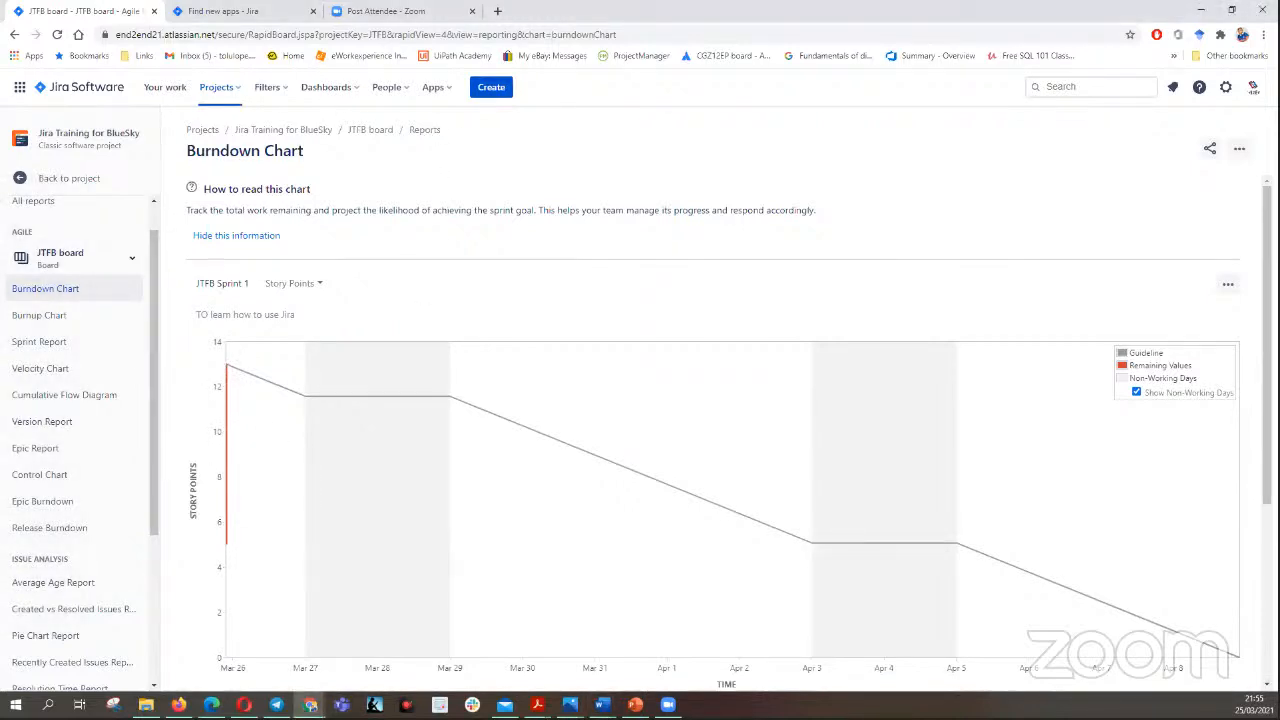
# - Switch to the Medium article "Sprint Burndown Charts Gone Wrong", enlarge its burndown patterns image, and close the article
pyautogui.moveTo(313, 680)
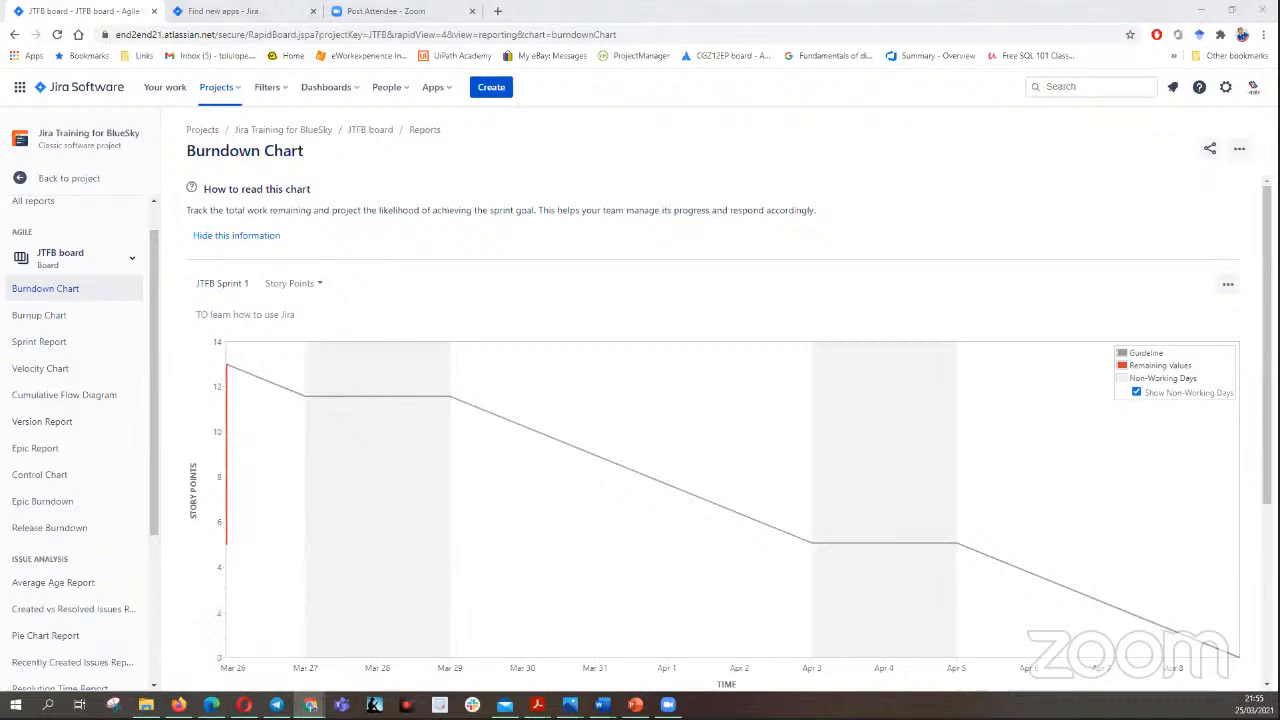
pyautogui.hotkey('alt', 'Tab')
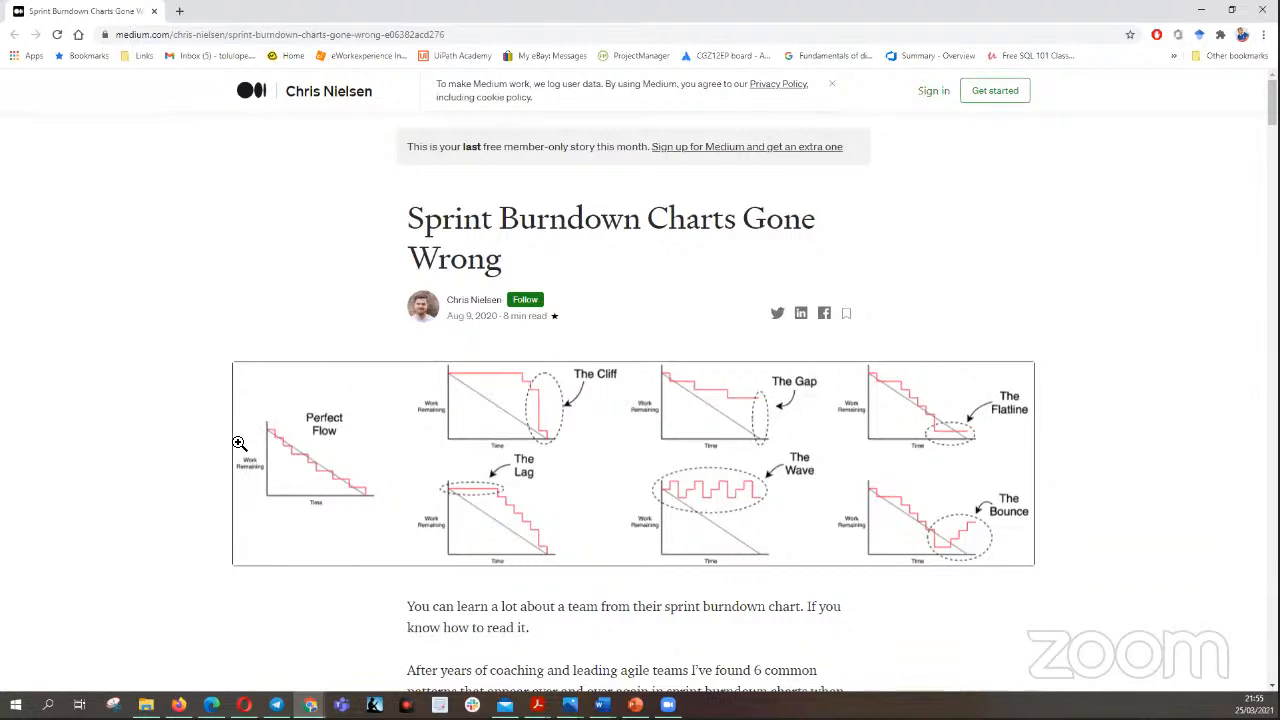
pyautogui.click(302, 452)
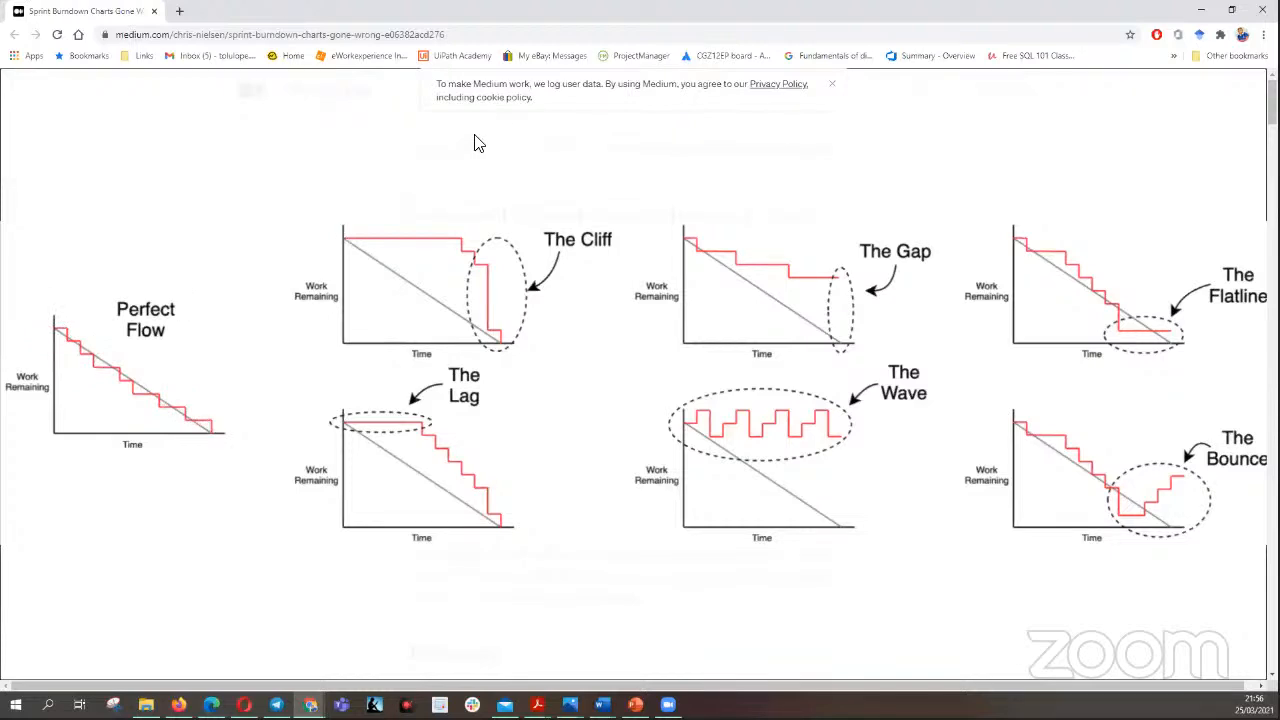
pyautogui.click(153, 11)
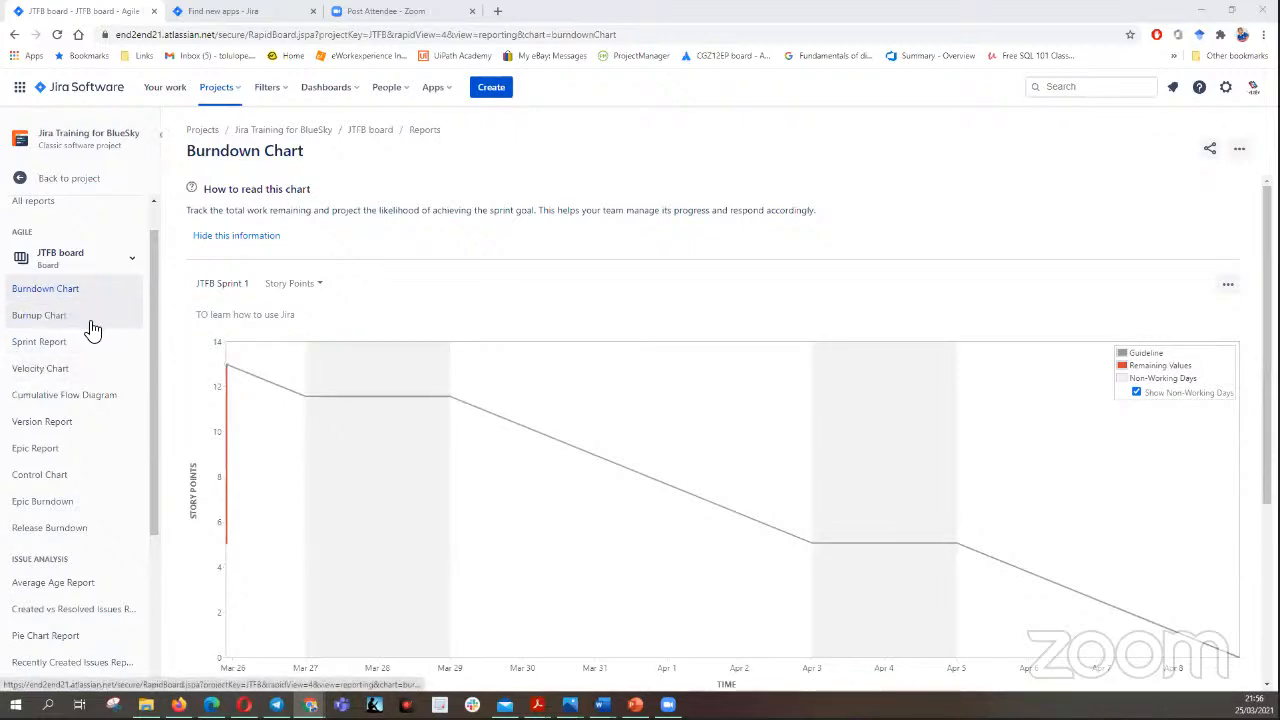
# - Review the commitment and completed work in the Velocity Chart, and open the Sprint Report for JTFB Sprint 1
pyautogui.click(68, 370)
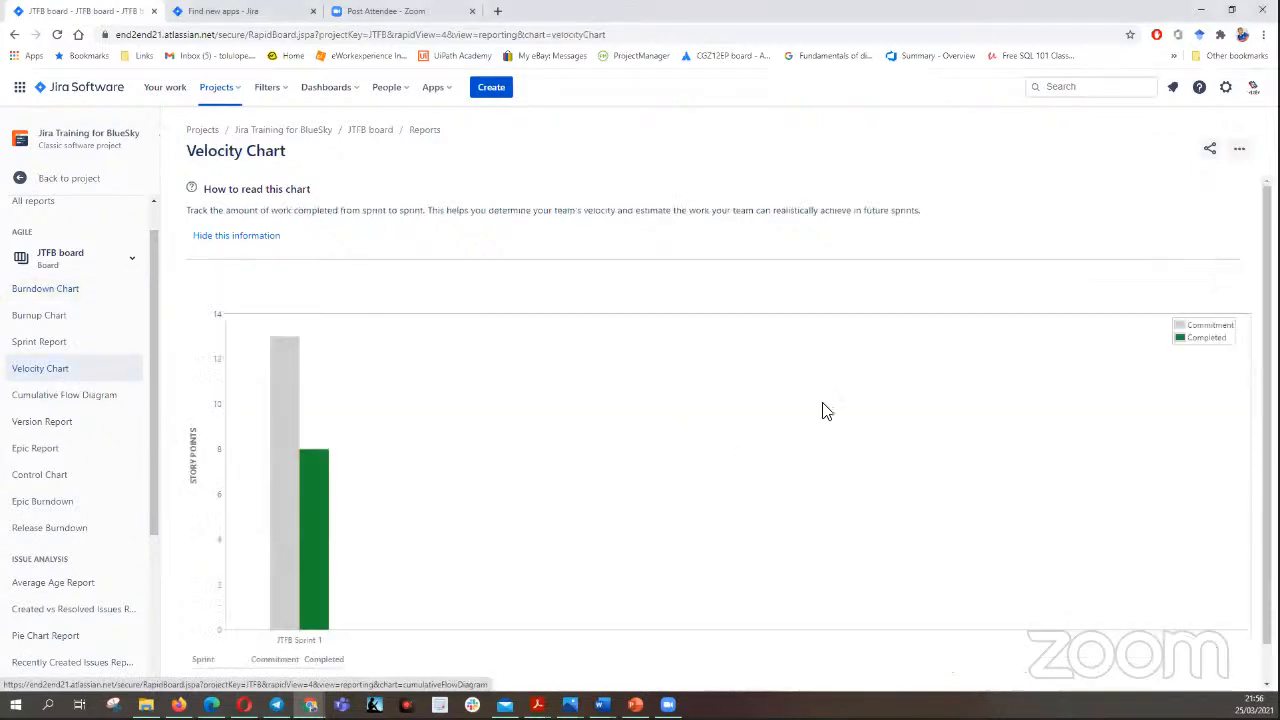
pyautogui.scroll(-2, 700, 442)
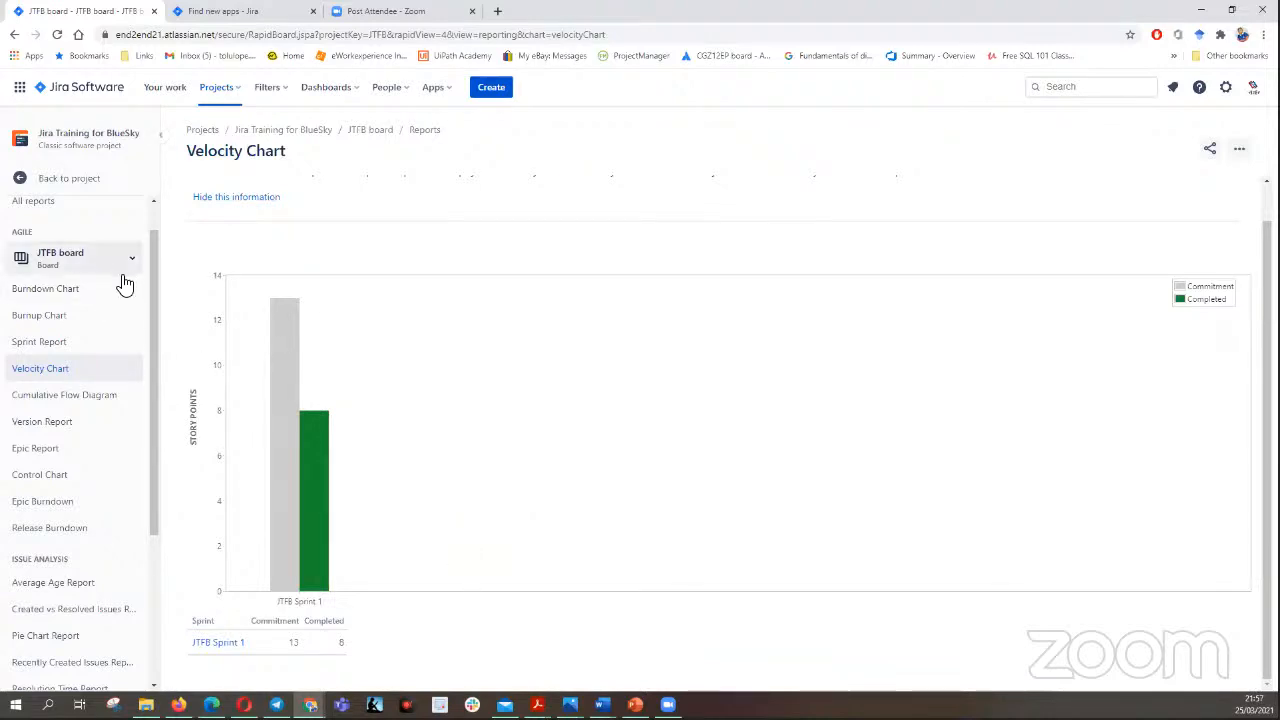
pyautogui.click(49, 341)
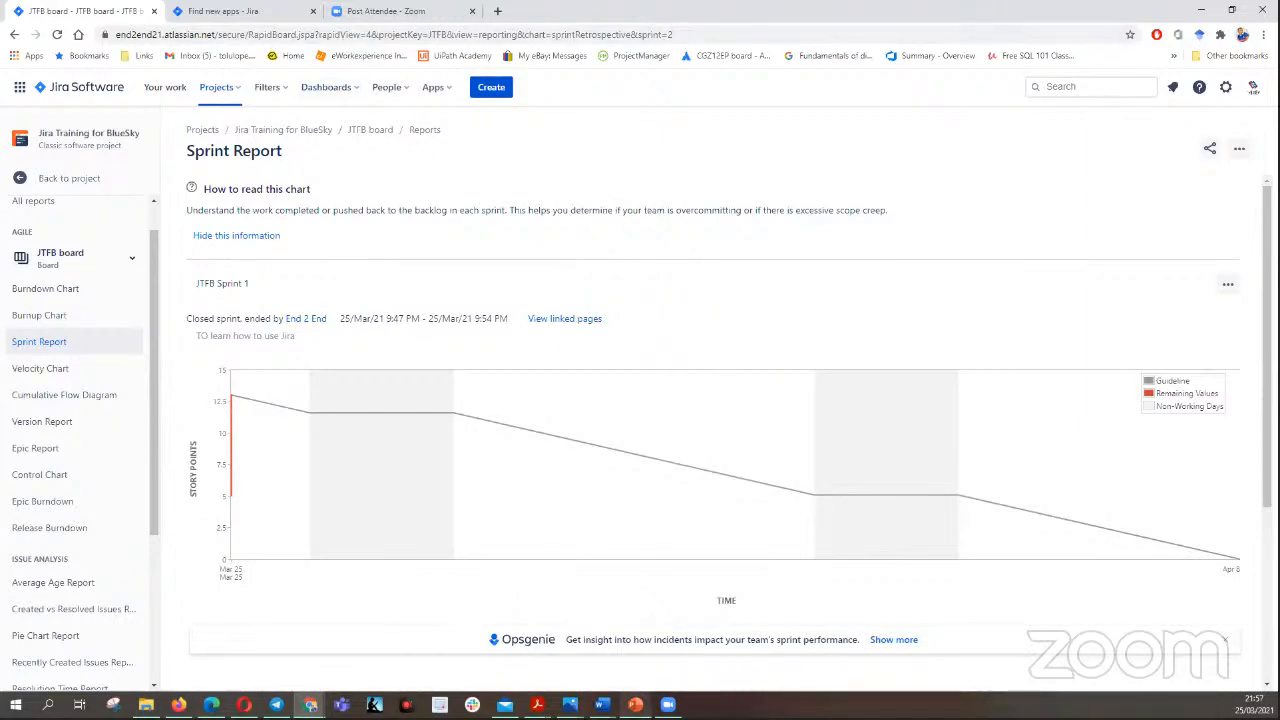
# - Switch to the PowerPoint presentation showing the Scrum E2E slide
pyautogui.click(635, 704)
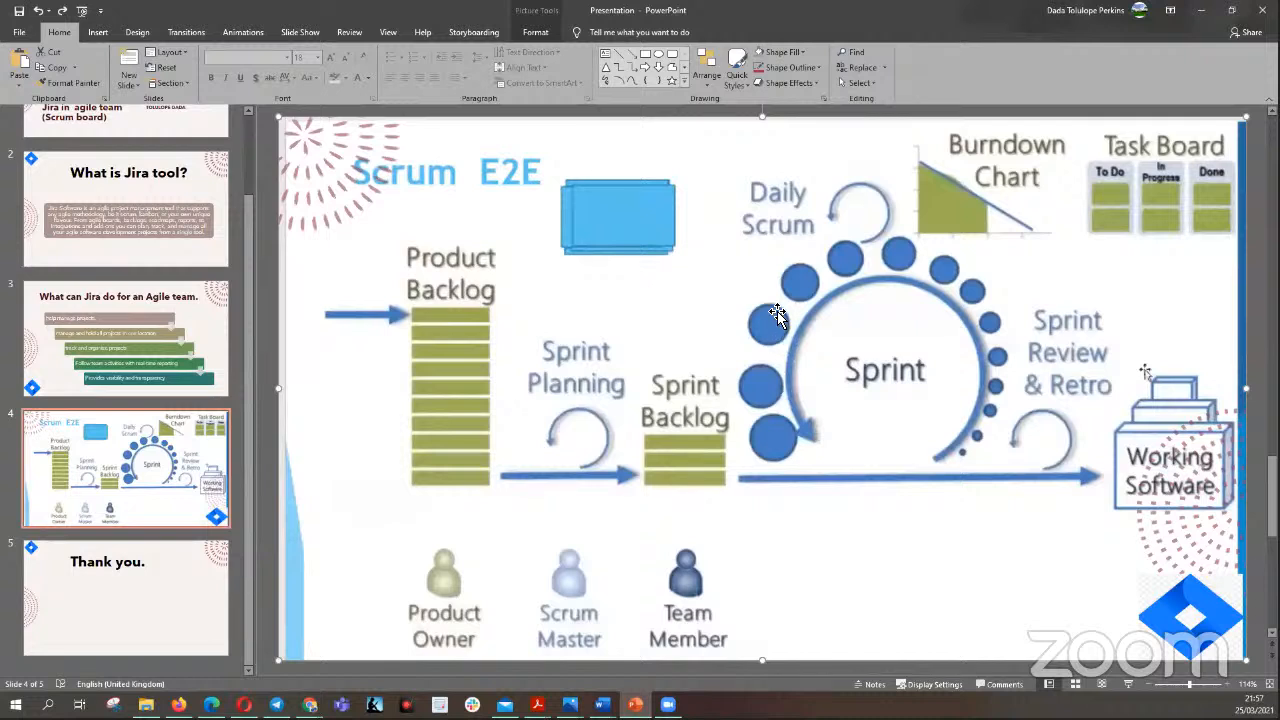
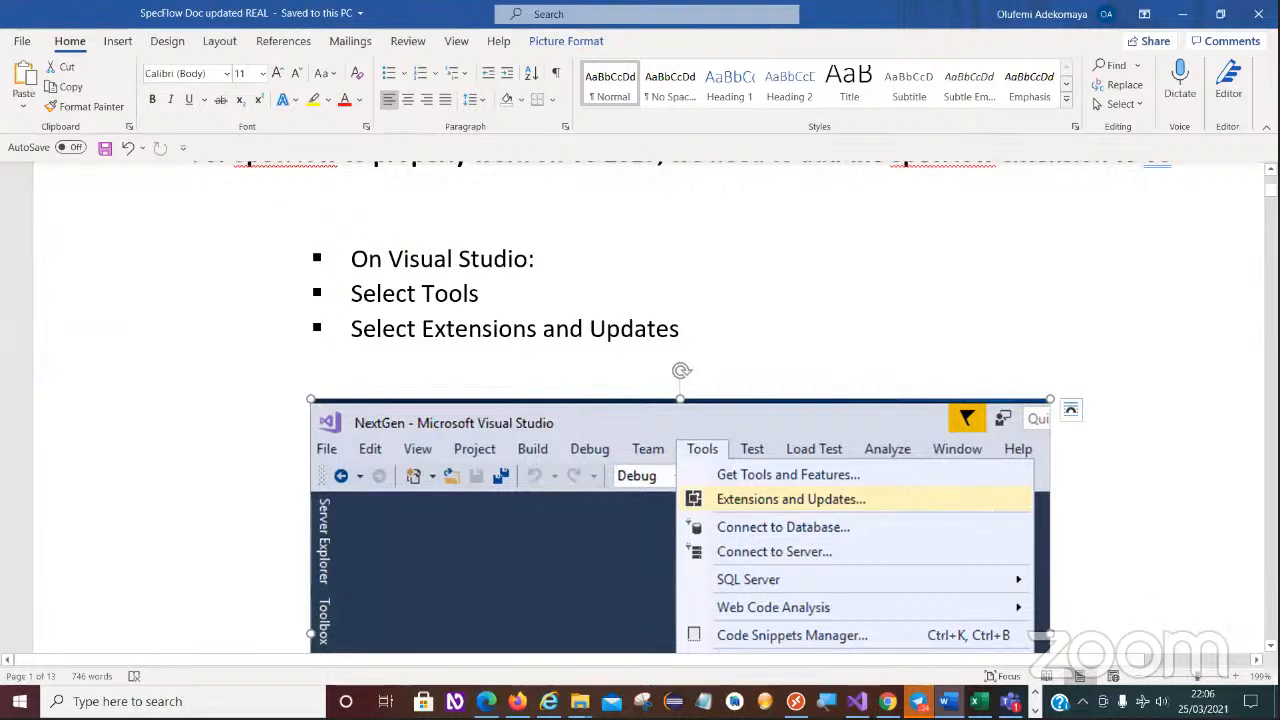
# - Read the SpecFlow document's instructions for finding and downloading the SpecFlow extension for Visual Studio 2017
pyautogui.scroll(-3, 770, 155)
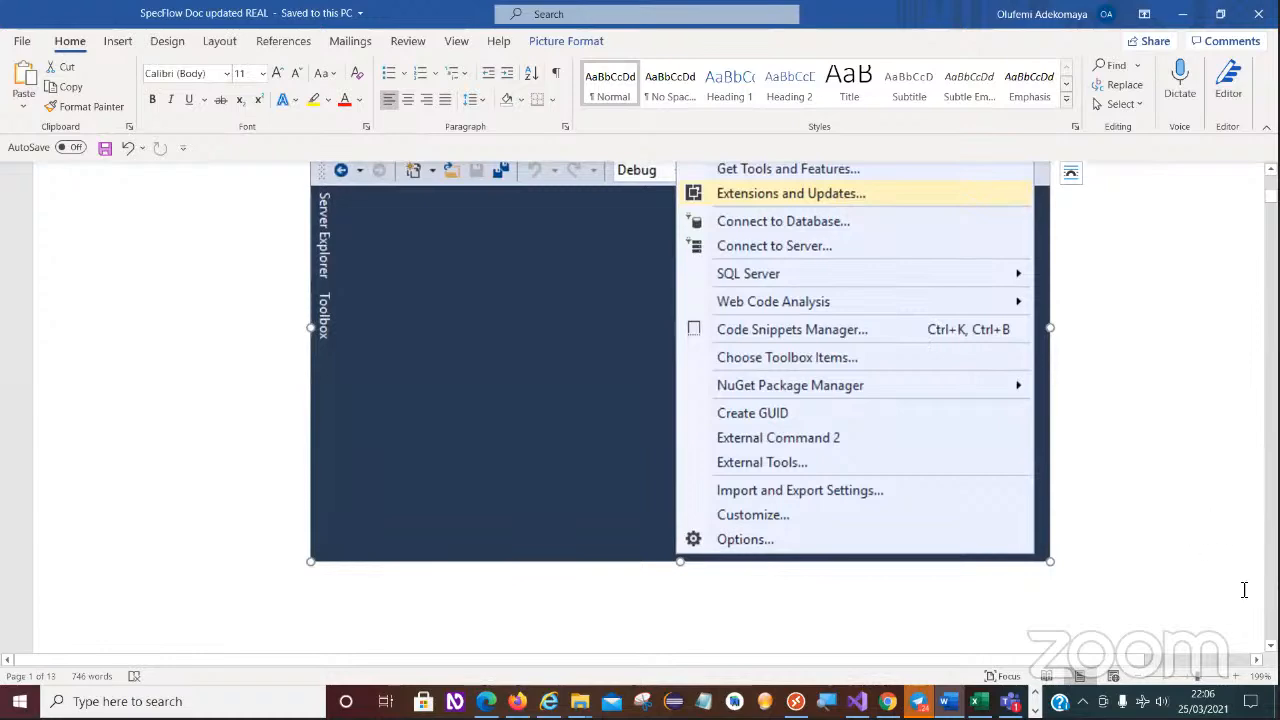
pyautogui.scroll(-5, 968, 440)
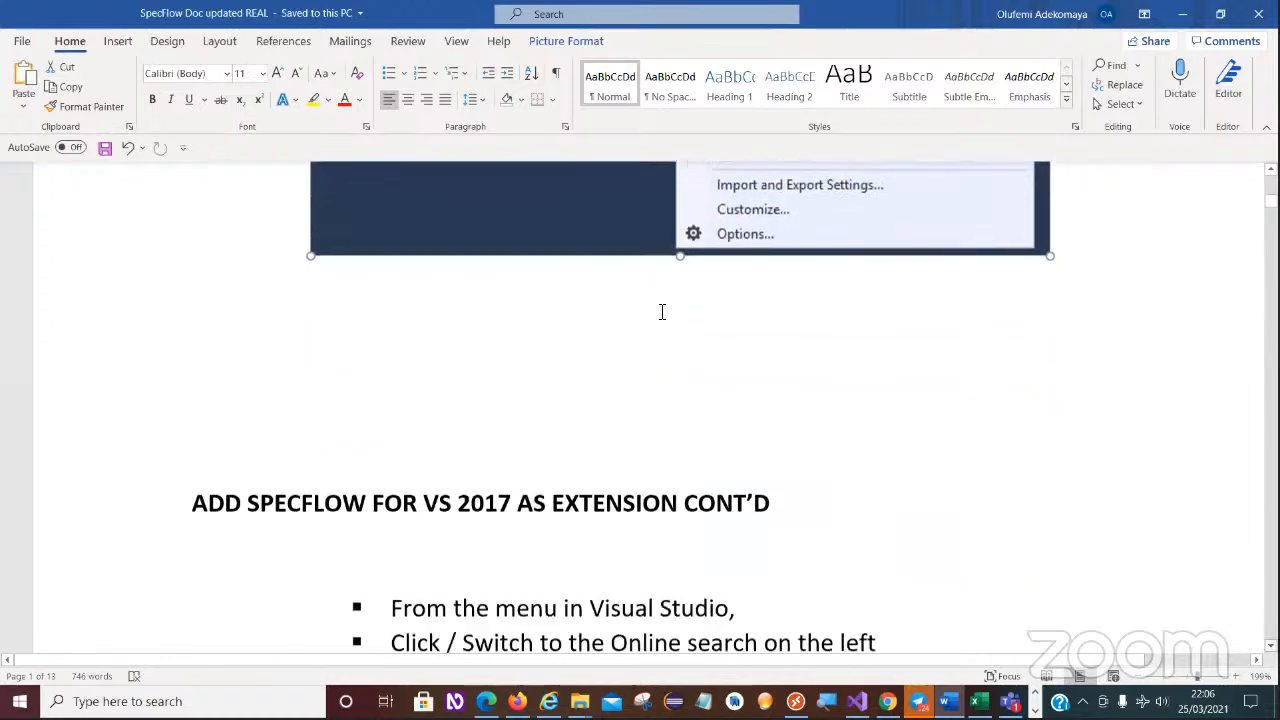
pyautogui.scroll(-4, 684, 298)
pyautogui.scroll(-1, 625, 361)
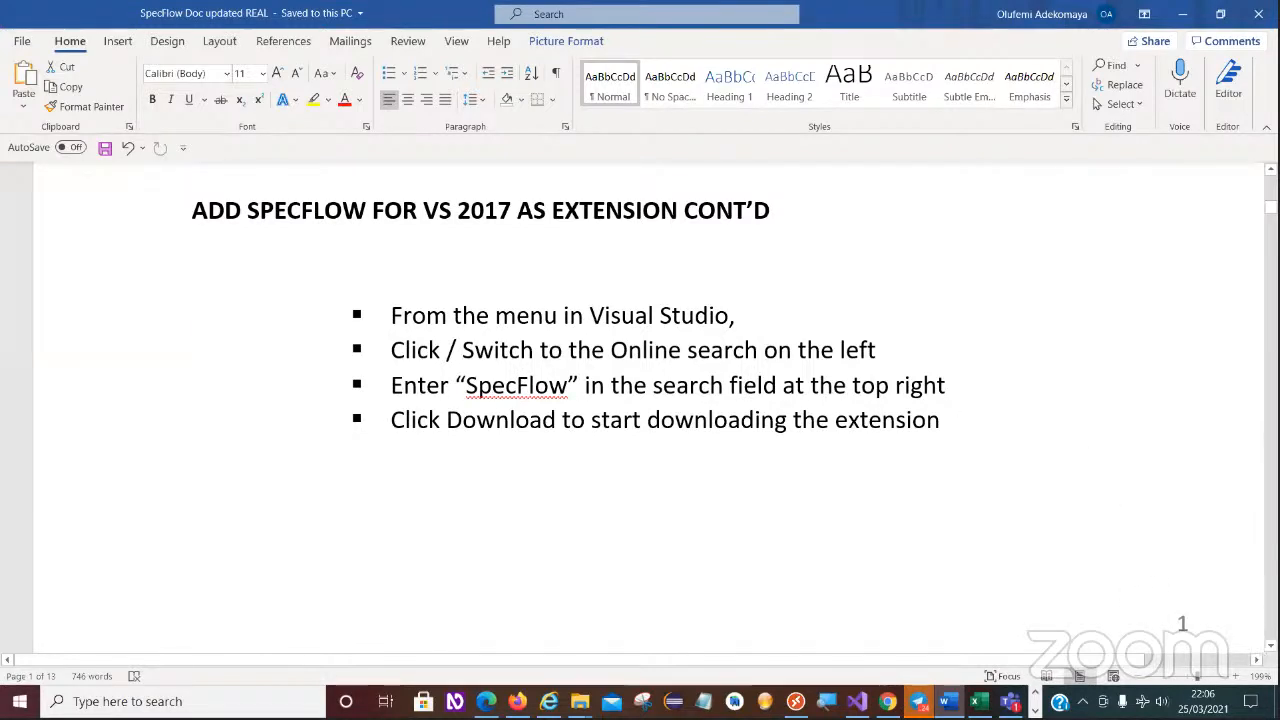
pyautogui.scroll(-4, 649, 400)
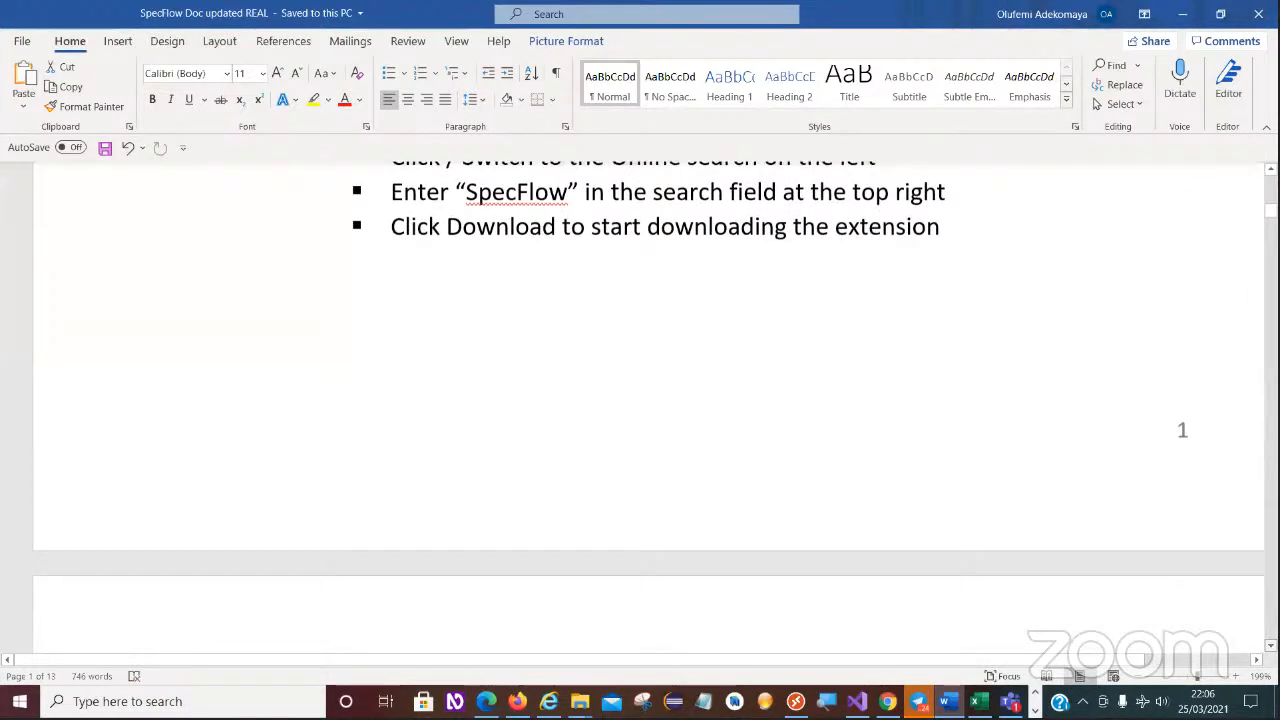
pyautogui.scroll(-10, 976, 491)
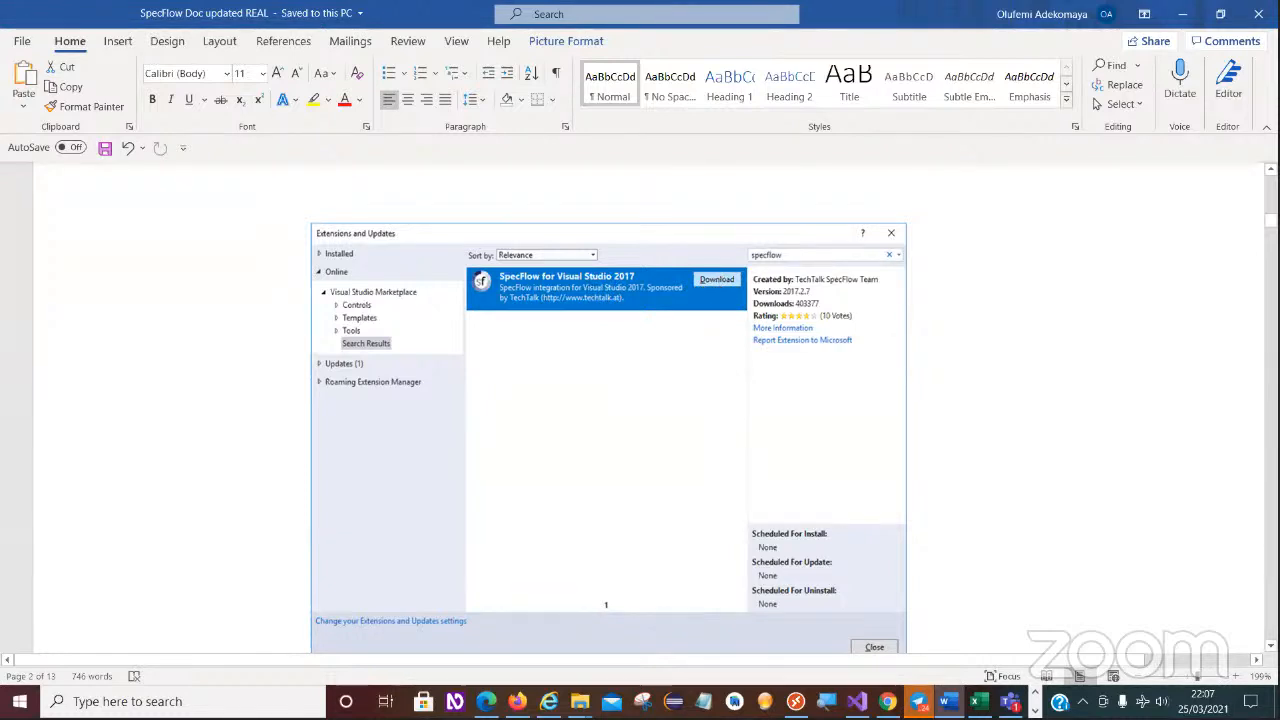
pyautogui.scroll(-5, 640, 400)
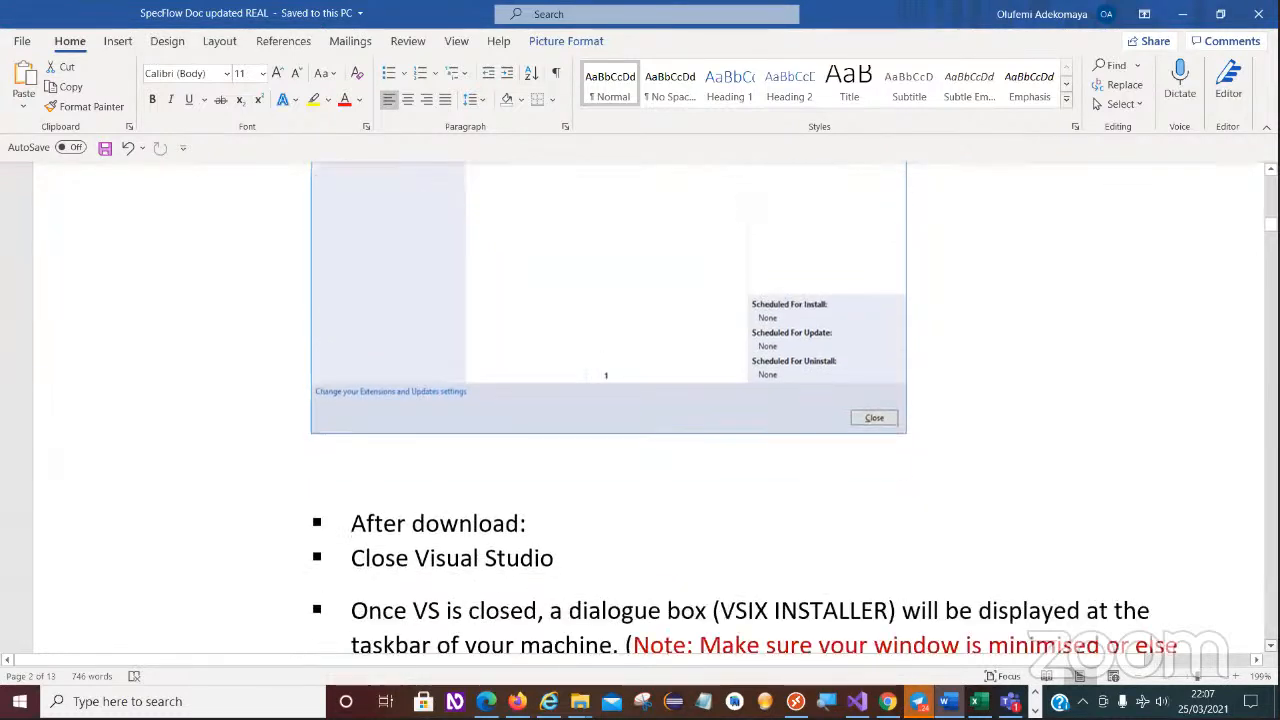
# - Review the post-download instructions on closing Visual Studio, running the VSIX Installer and completing the modification
pyautogui.scroll(-5, 783, 477)
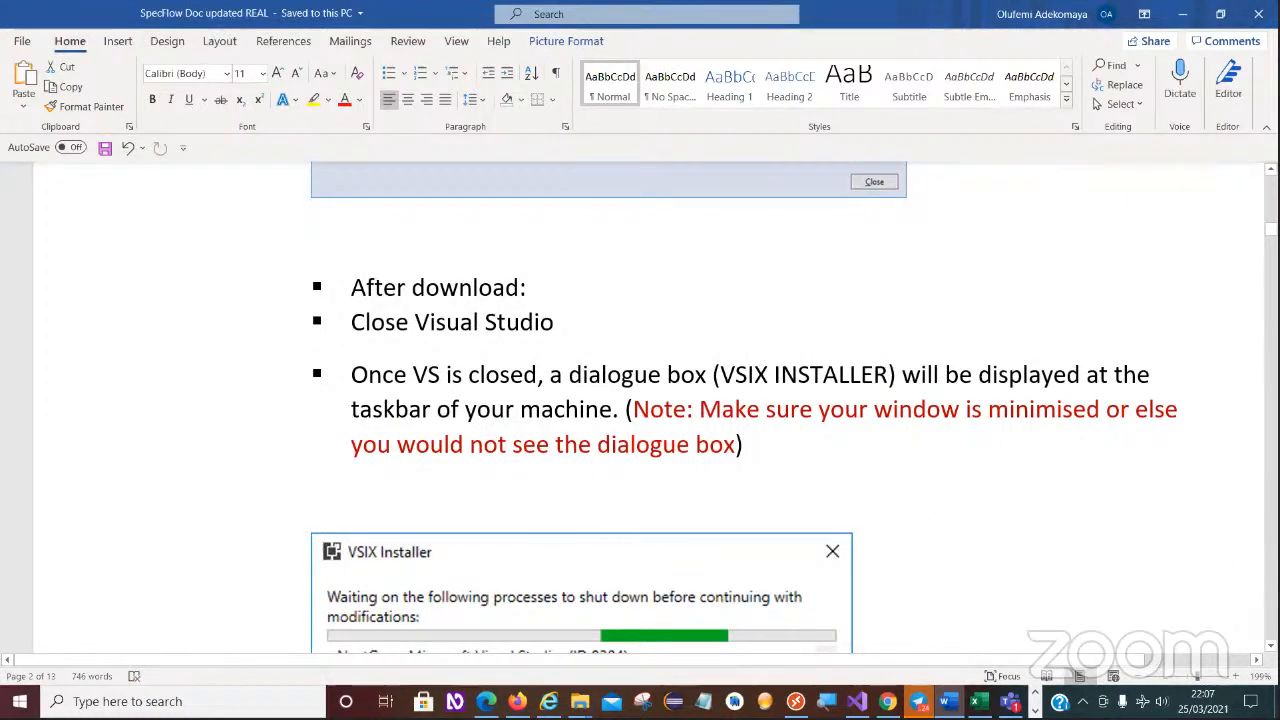
pyautogui.scroll(-2, 488, 549)
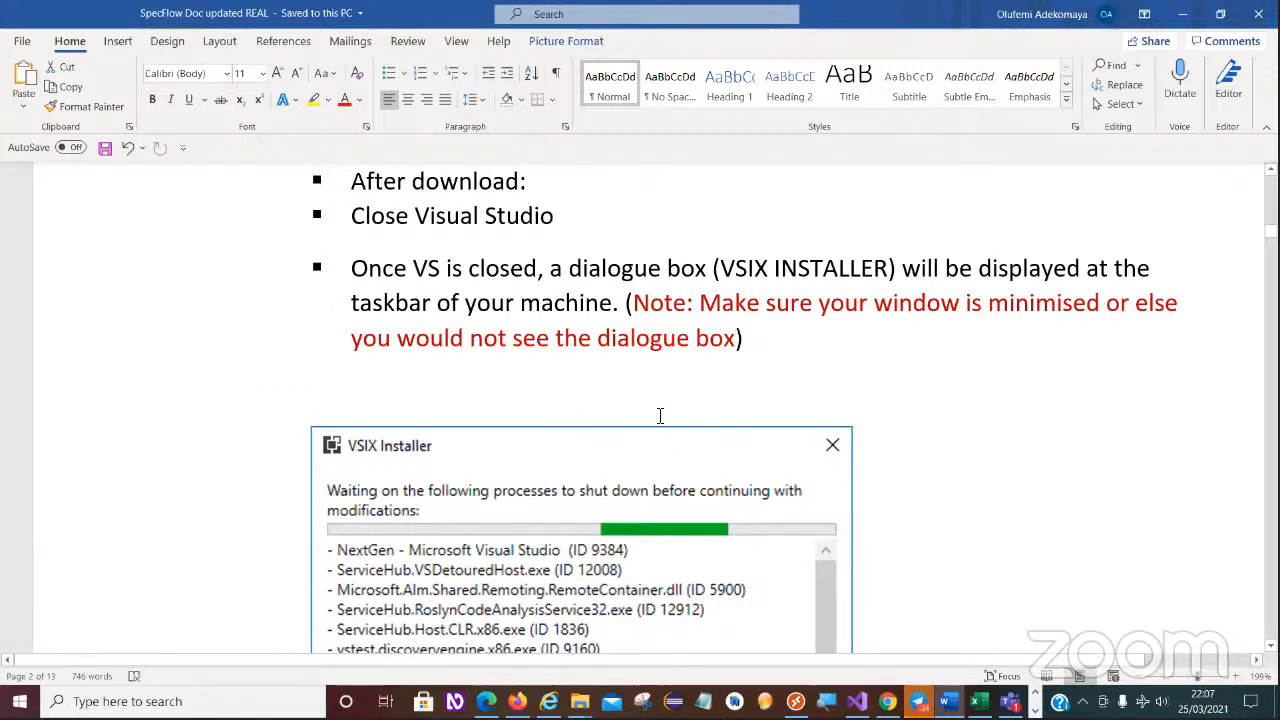
pyautogui.scroll(-2, 640, 400)
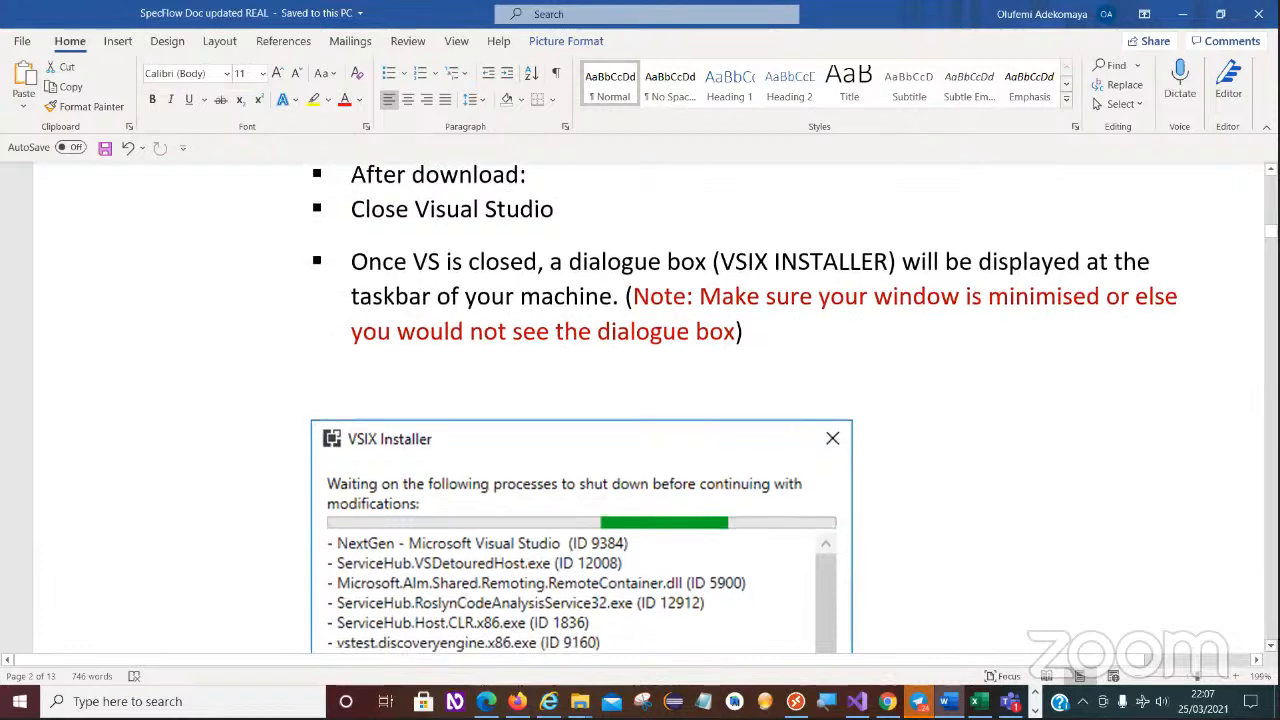
pyautogui.scroll(-3, 371, 197)
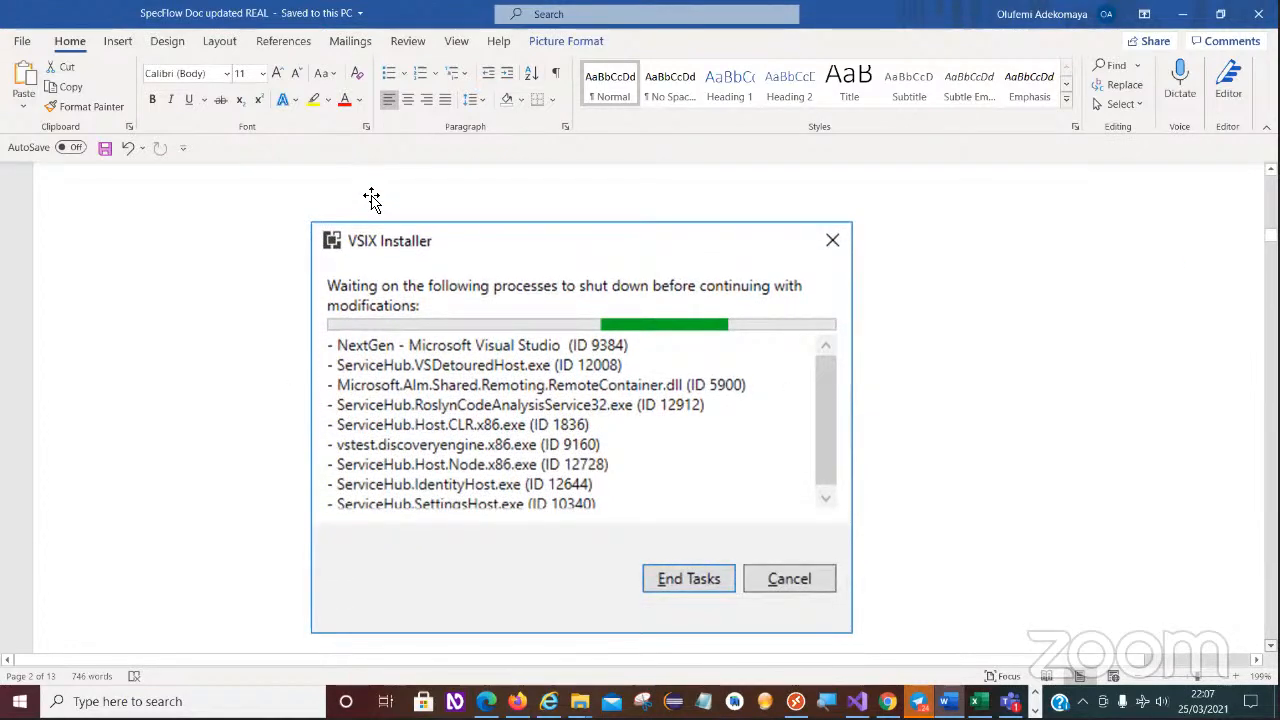
pyautogui.scroll(-1, 400, 205)
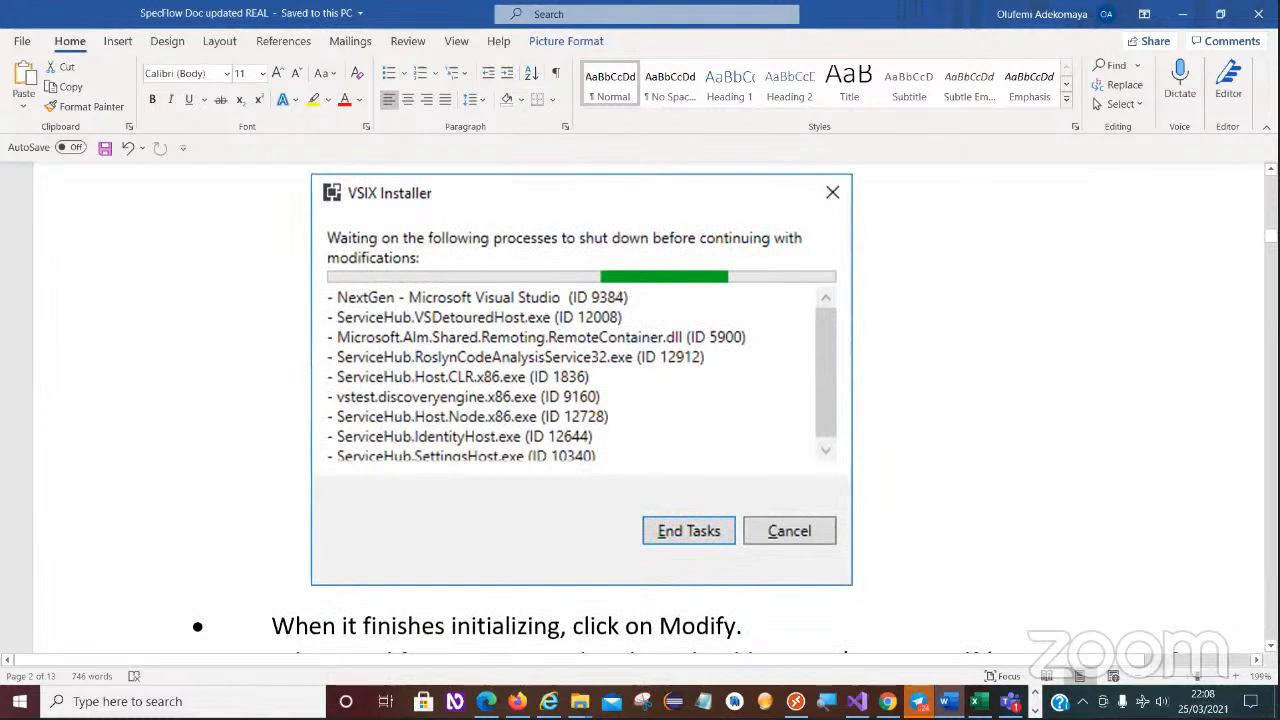
pyautogui.scroll(-3, 640, 400)
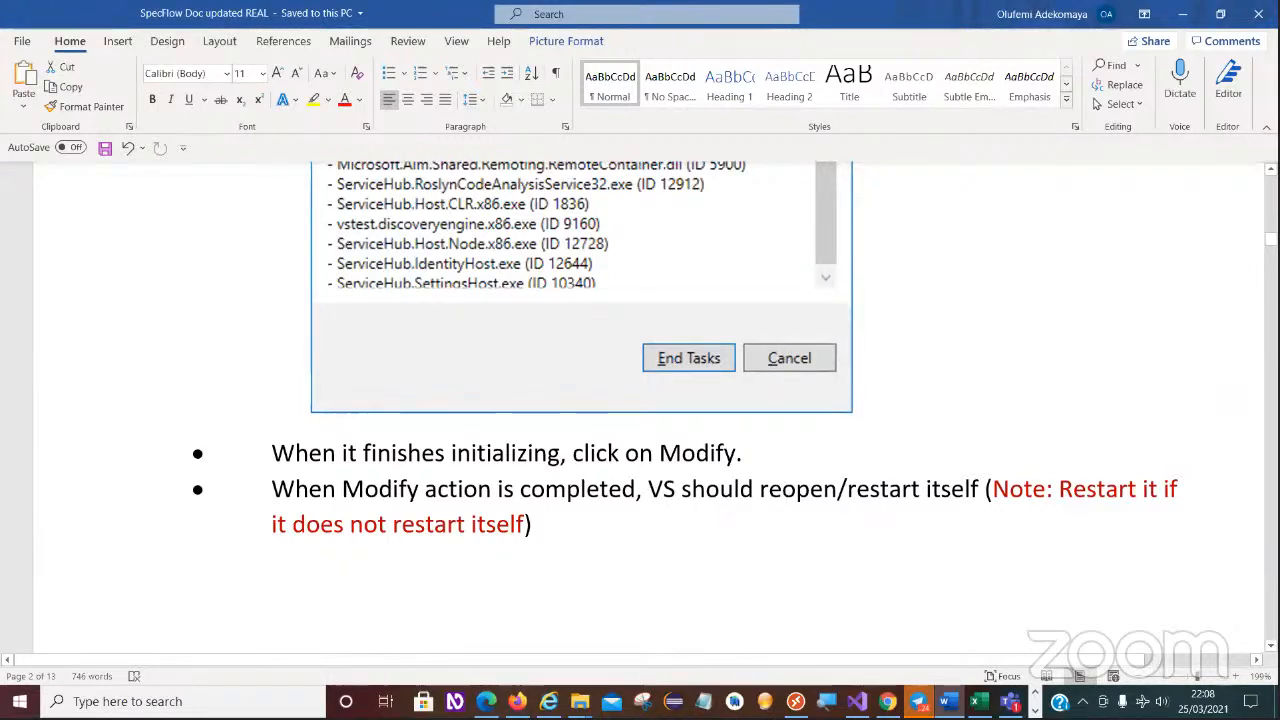
pyautogui.scroll(-3, 640, 400)
pyautogui.scroll(-10, 640, 400)
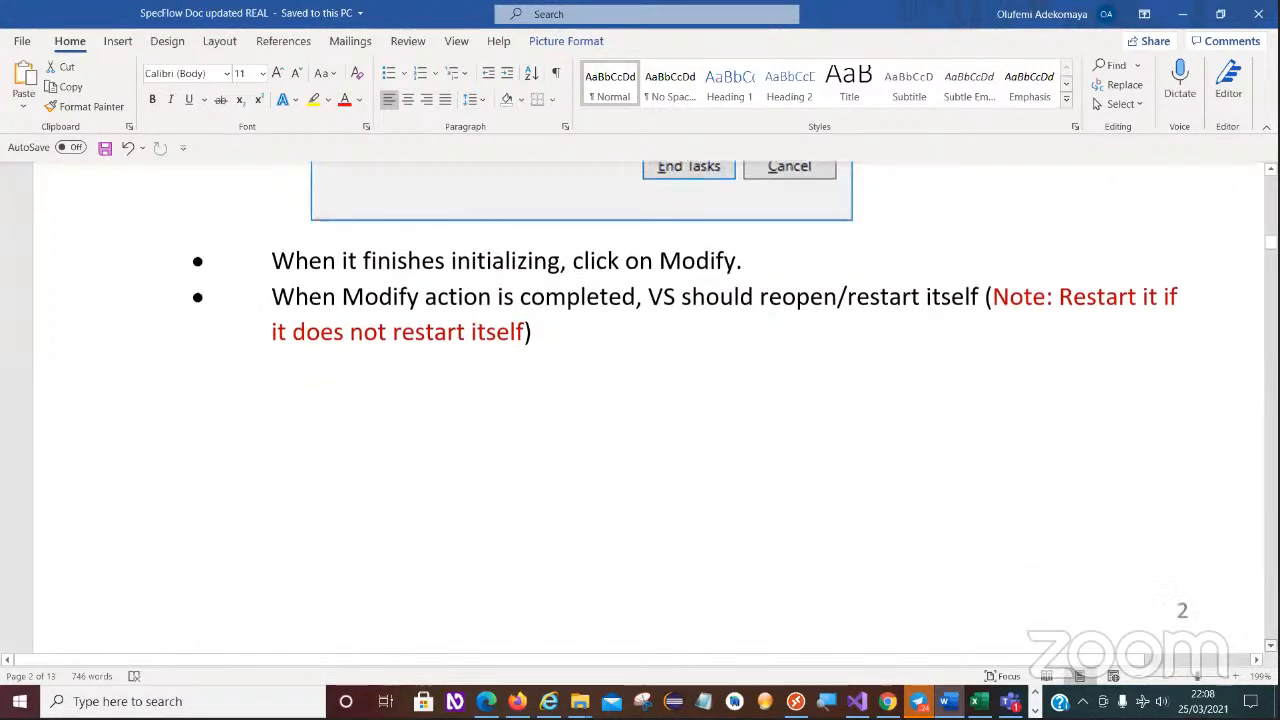
pyautogui.scroll(-8, 1062, 552)
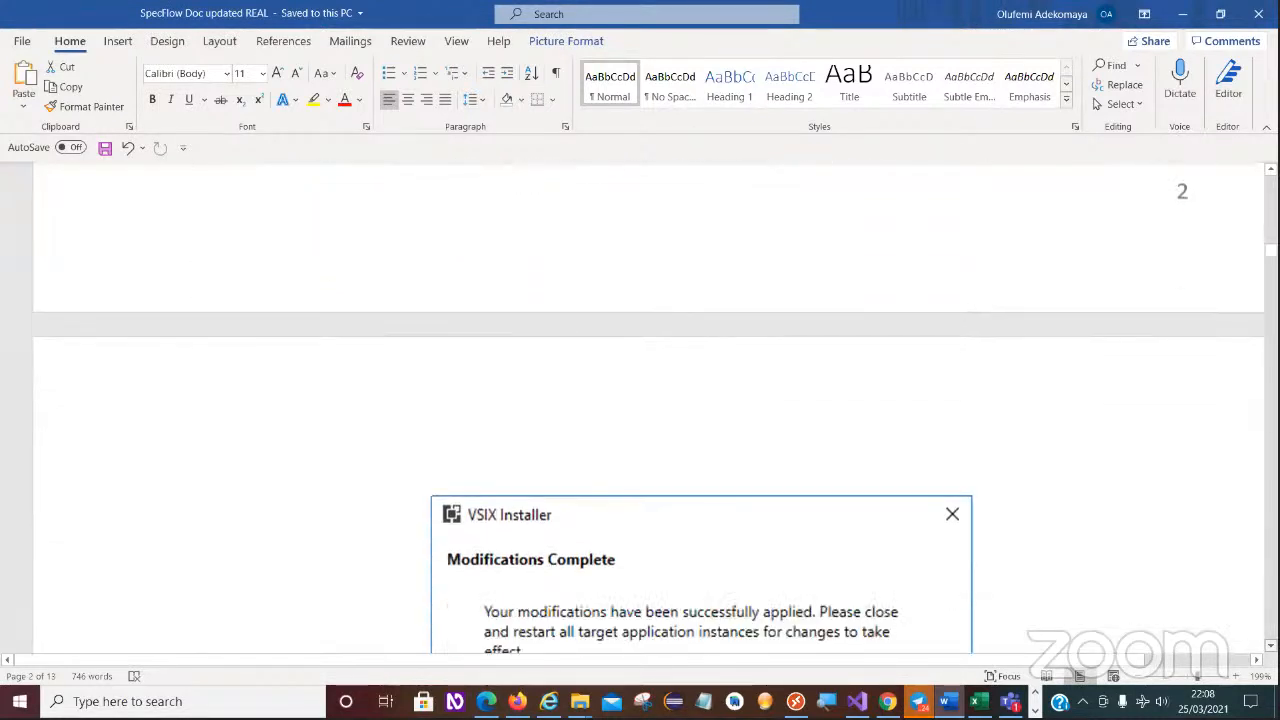
pyautogui.scroll(-1, 1062, 552)
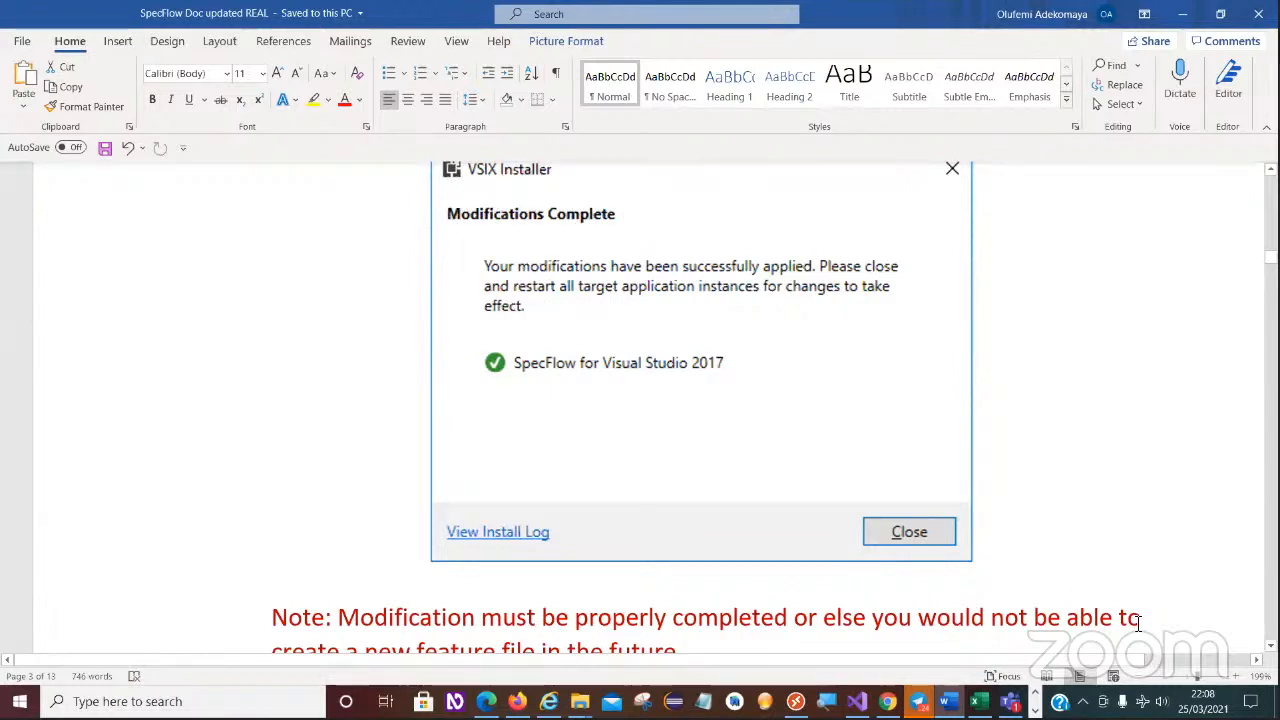
pyautogui.scroll(-1, 1089, 595)
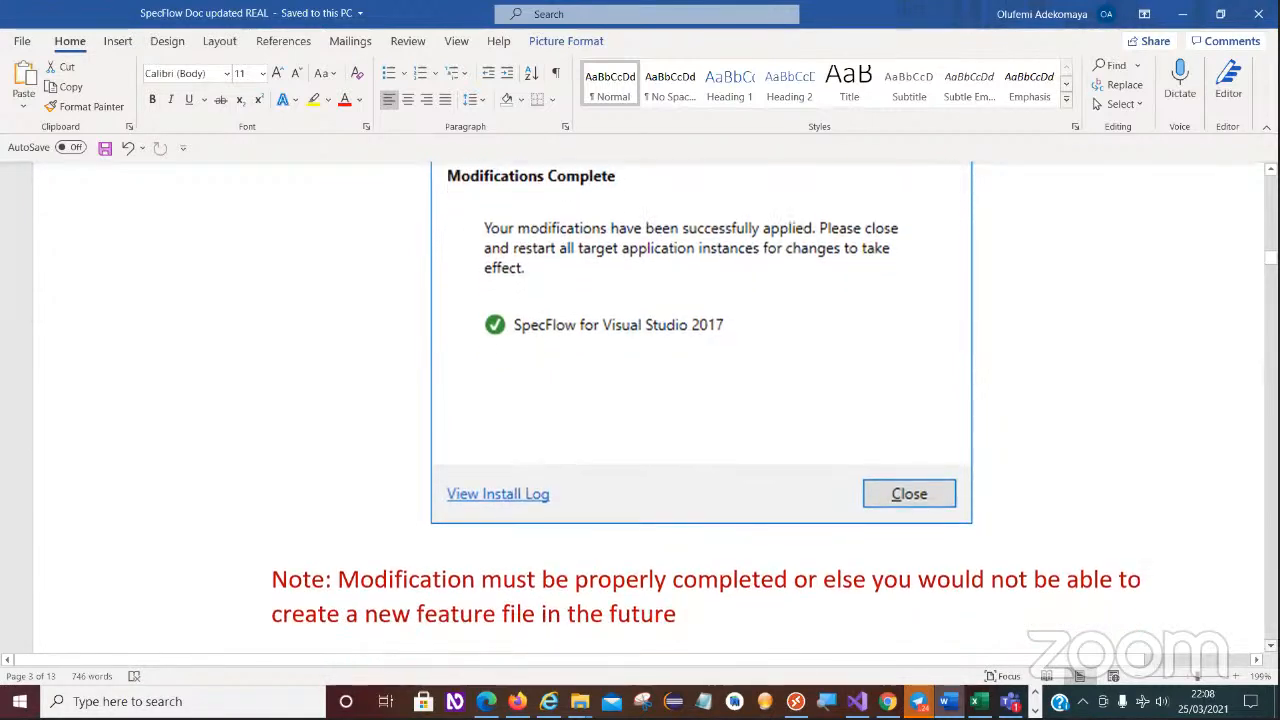
pyautogui.scroll(-2, 1139, 252)
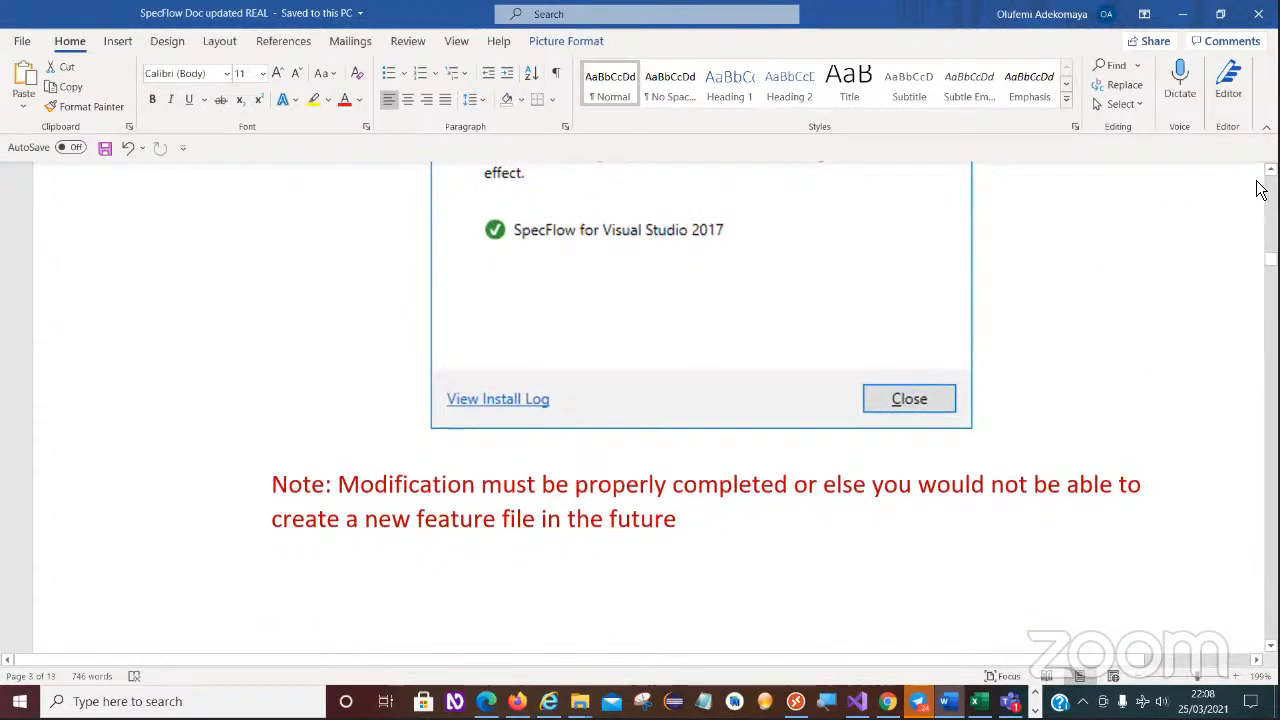
pyautogui.scroll(2, 573, 338)
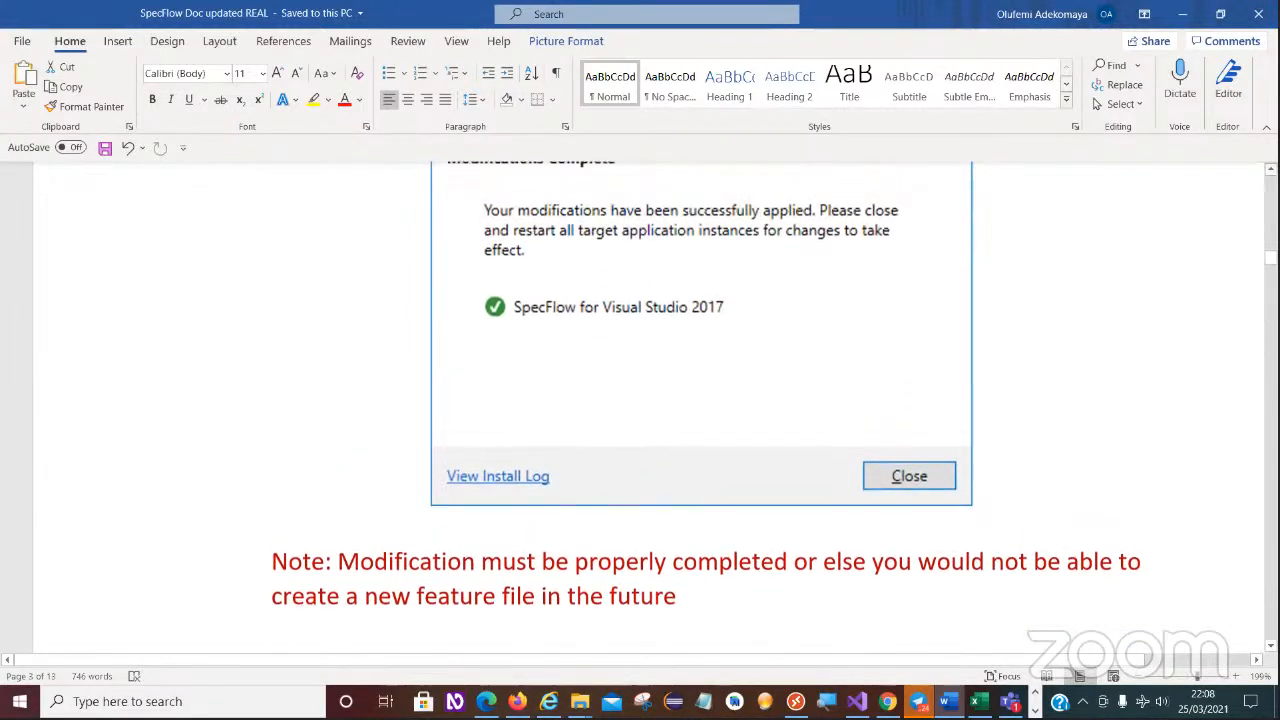
pyautogui.scroll(1, 573, 338)
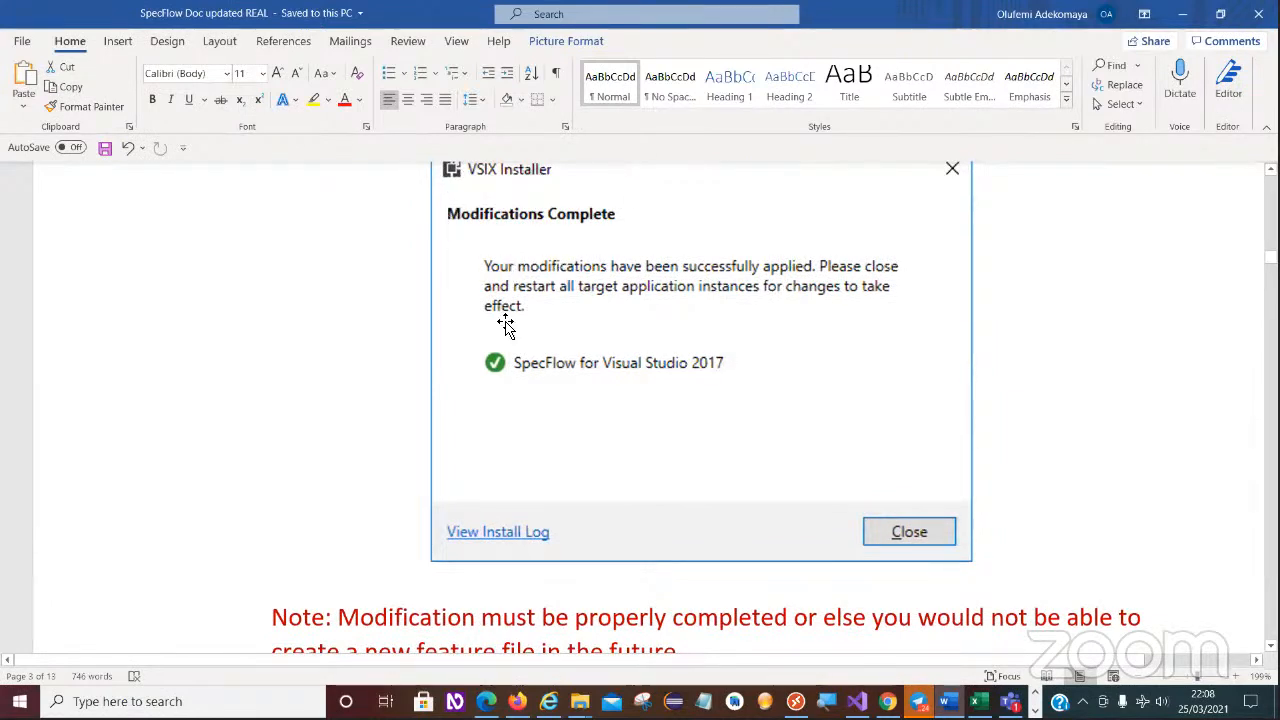
pyautogui.scroll(-5, 640, 410)
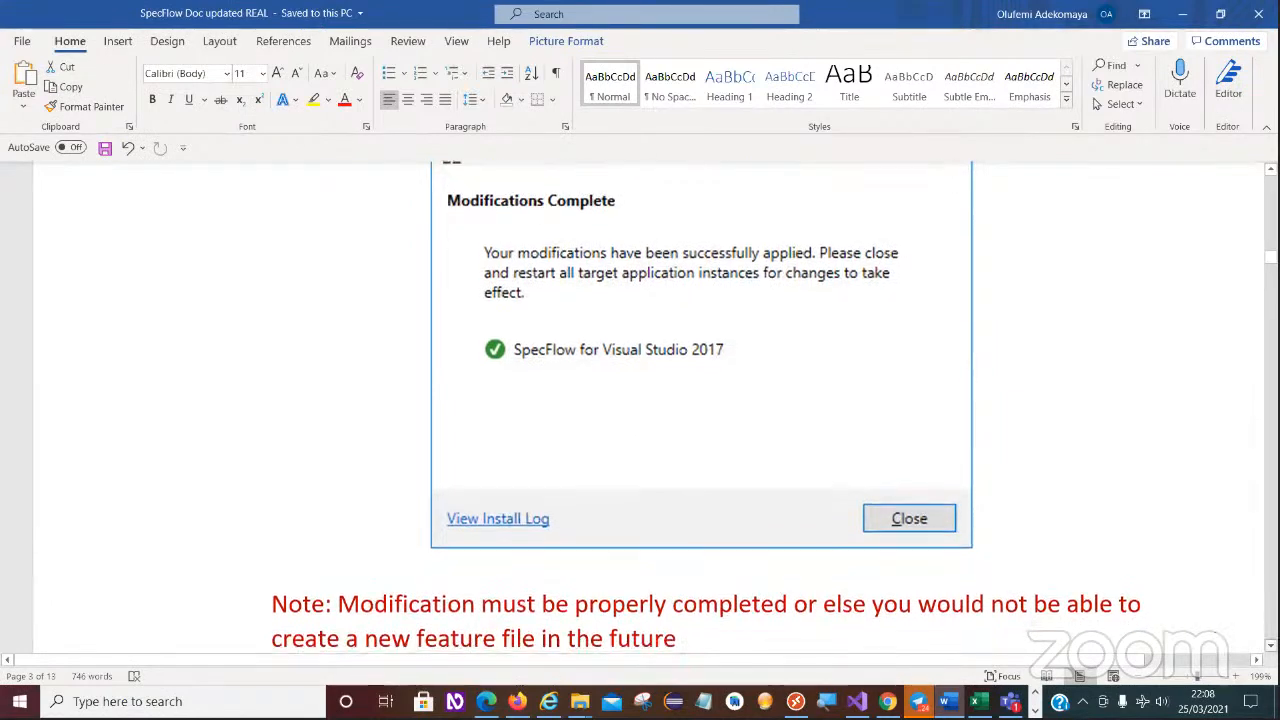
# - Read the modification note and the Creating New Project instructions, from choosing the SpecFlow template to creating the project
pyautogui.scroll(-6, 640, 410)
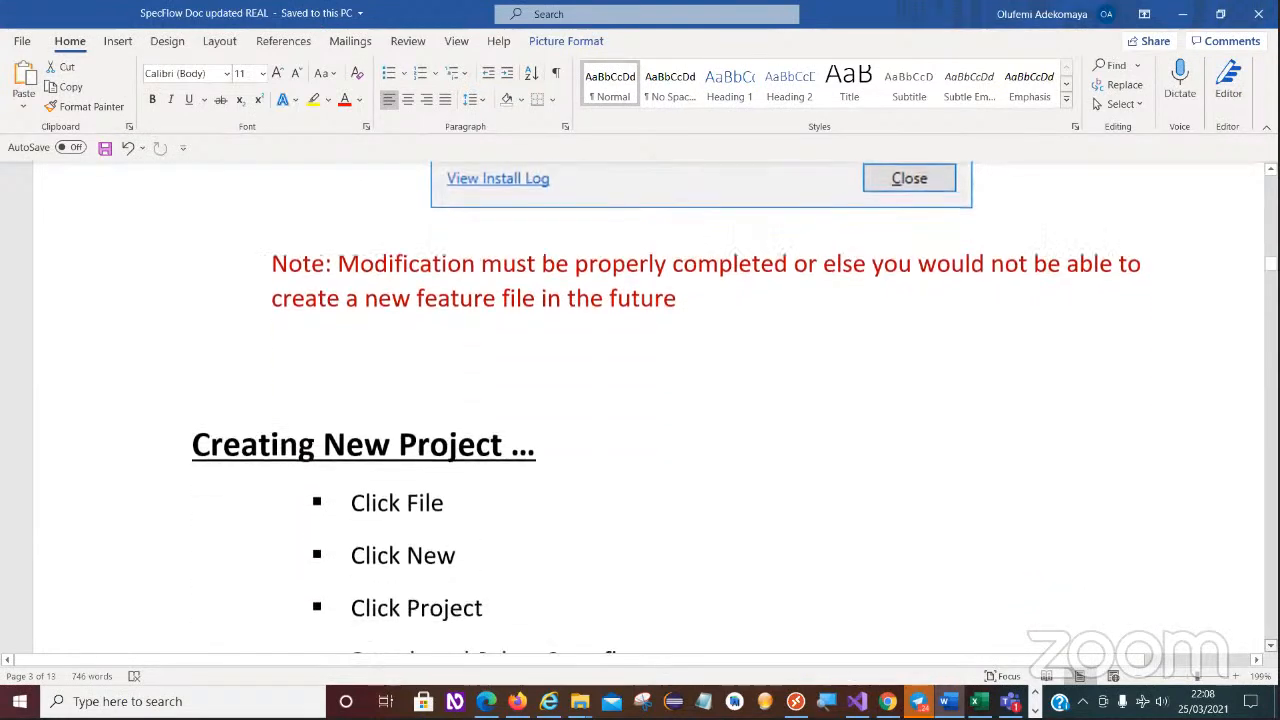
pyautogui.scroll(-2, 652, 527)
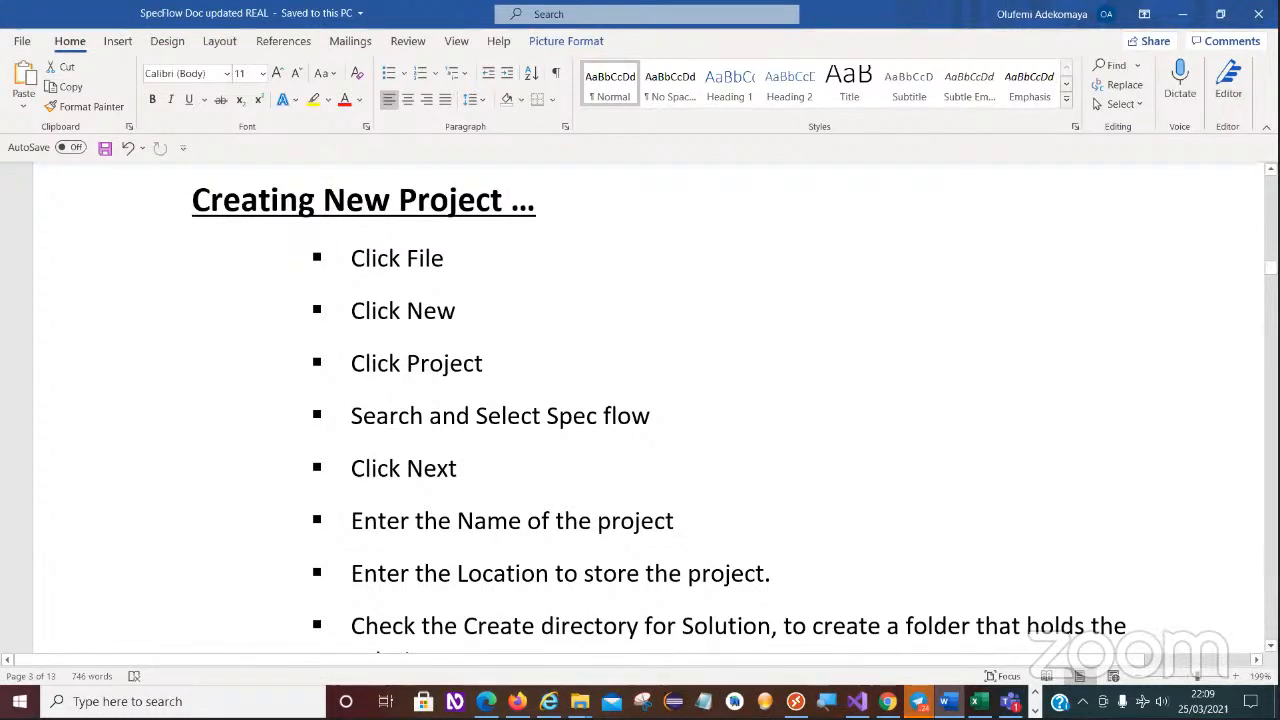
pyautogui.scroll(-2, 660, 415)
pyautogui.scroll(-3, 660, 415)
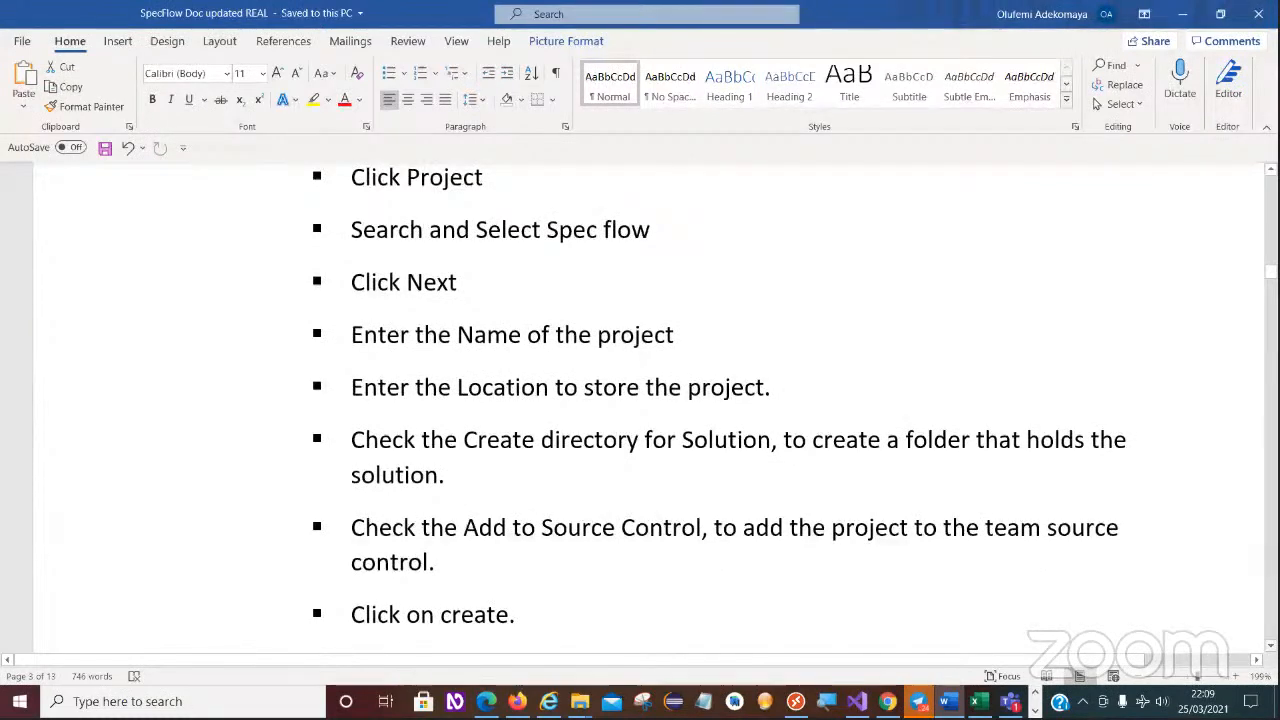
pyautogui.scroll(-5, 660, 415)
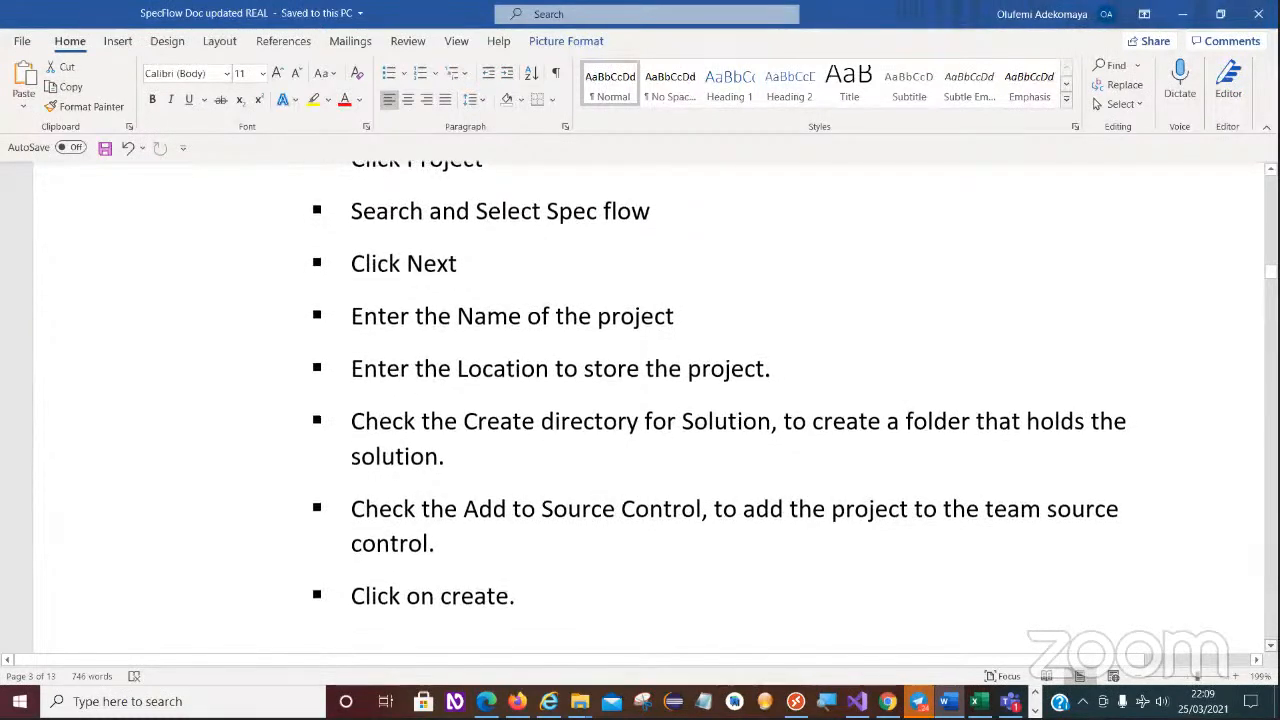
pyautogui.scroll(-8, 660, 415)
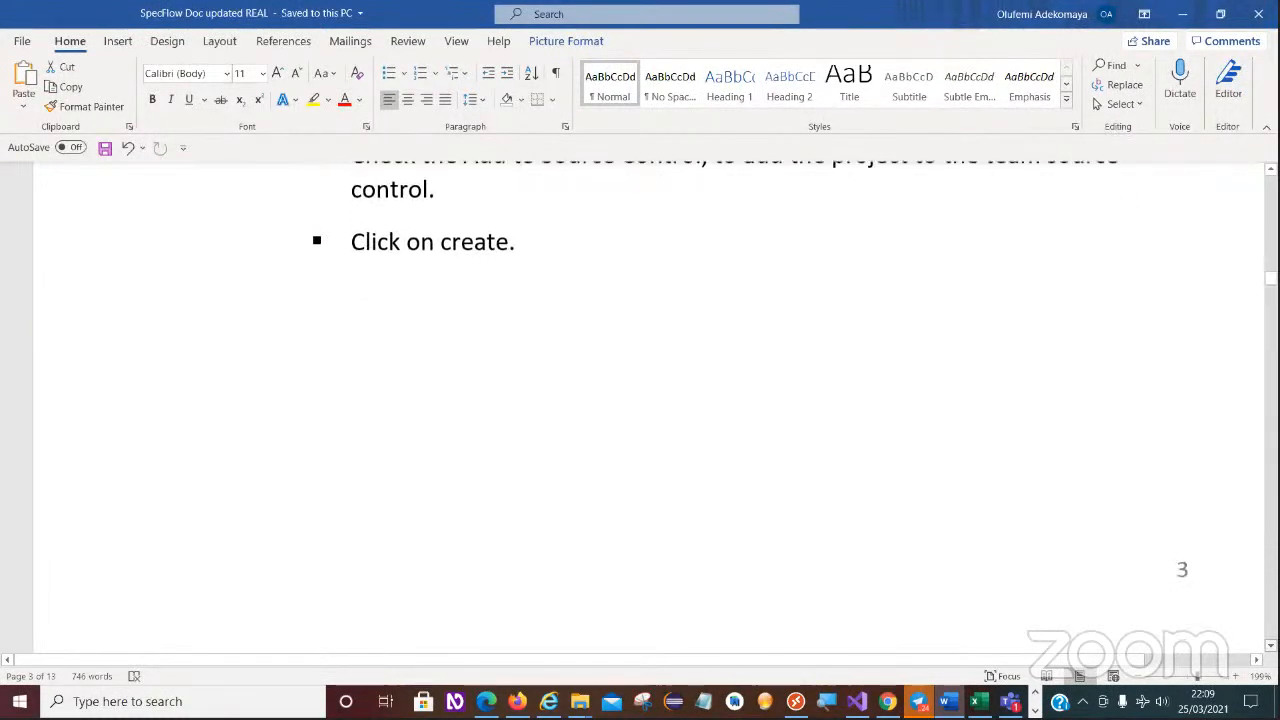
pyautogui.scroll(-6, 648, 415)
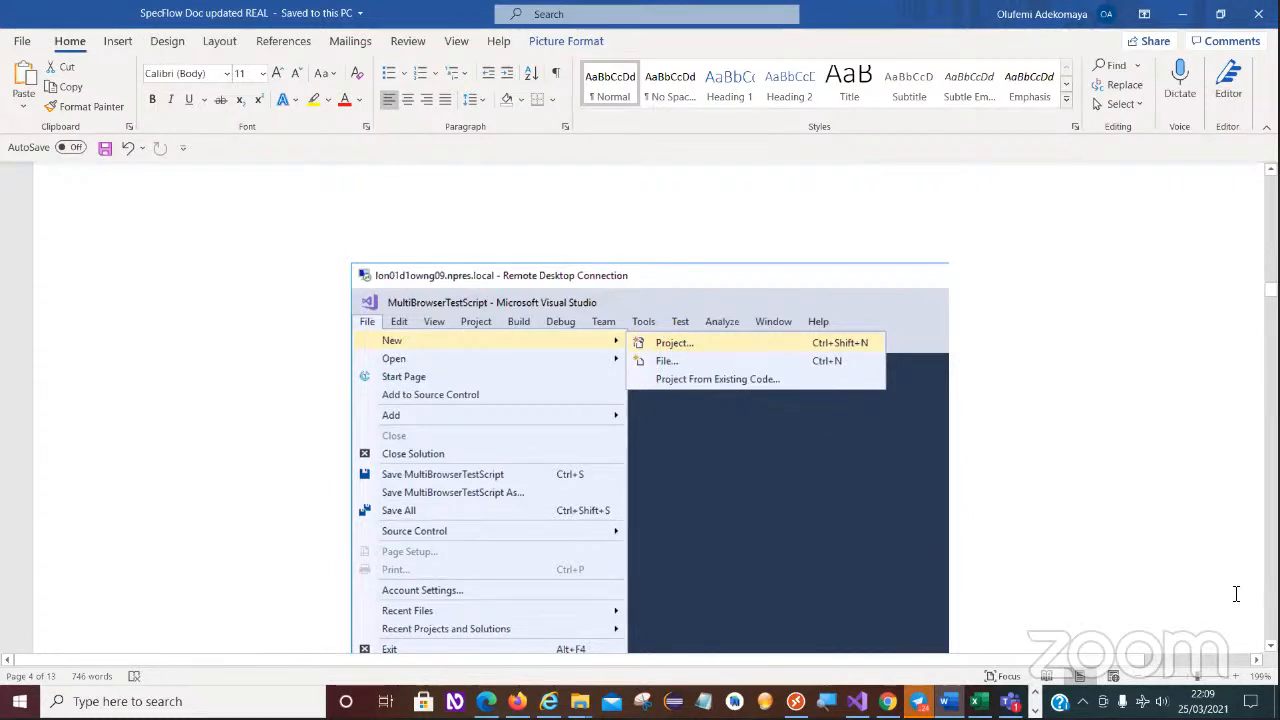
pyautogui.scroll(10, 968, 448)
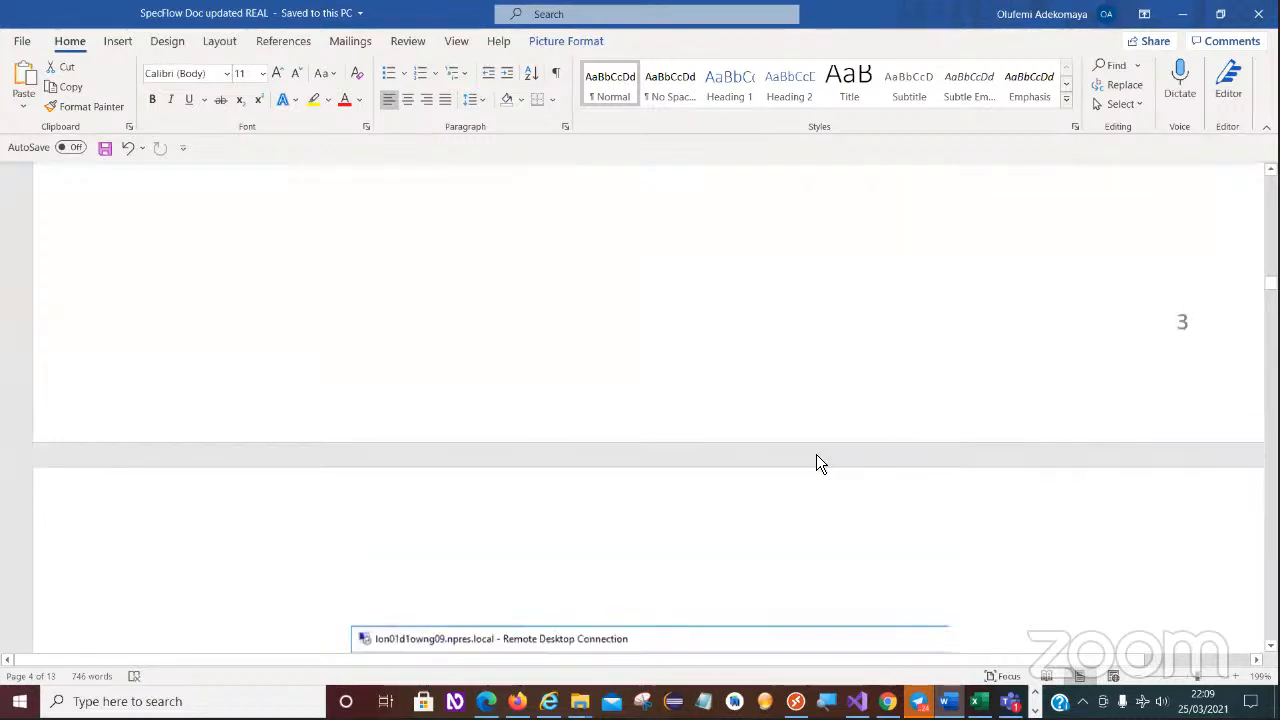
pyautogui.scroll(1, 444, 427)
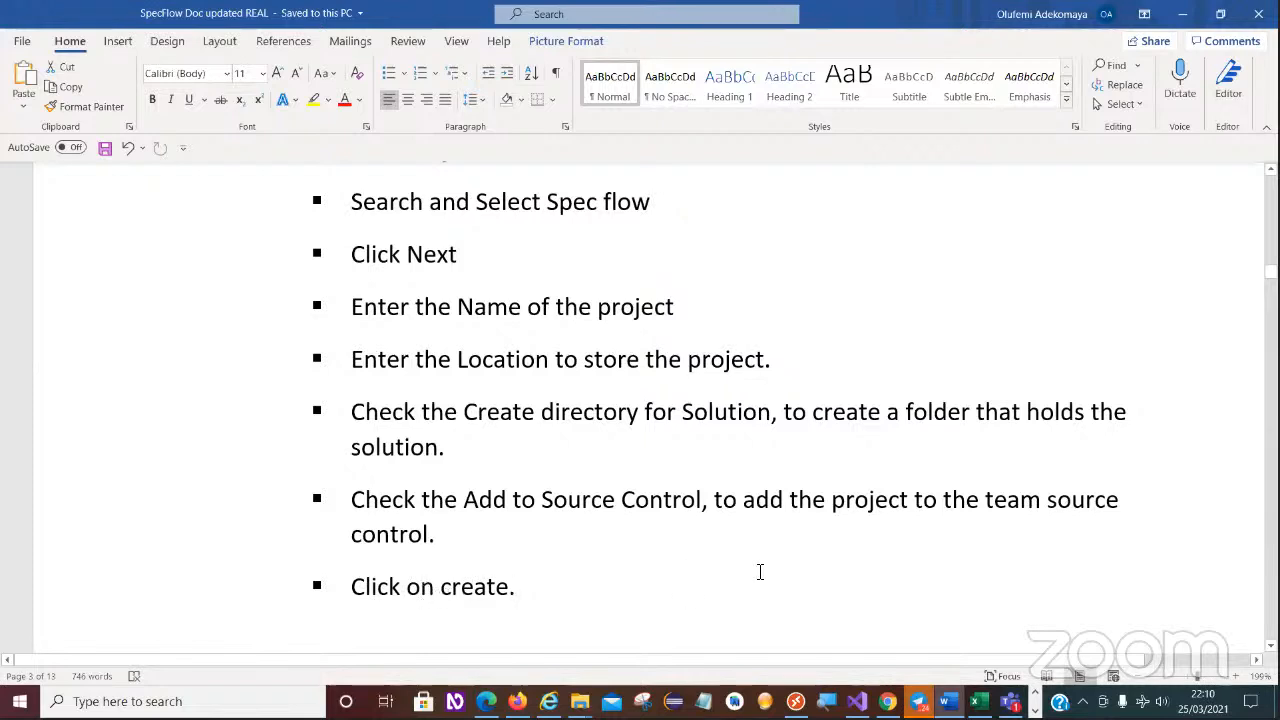
# - Examine the guide's illustrations of starting a new Visual Studio project and filling in the New Project dialog
pyautogui.scroll(-10, 860, 566)
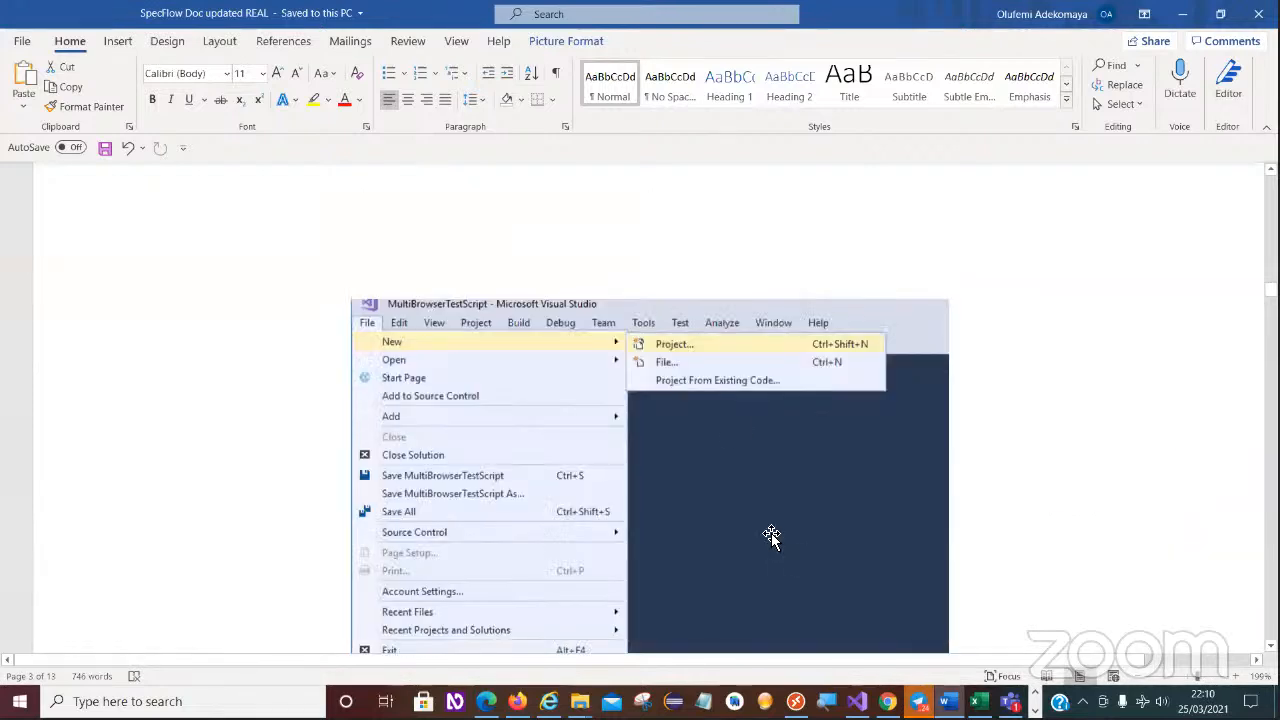
pyautogui.scroll(-5, 888, 534)
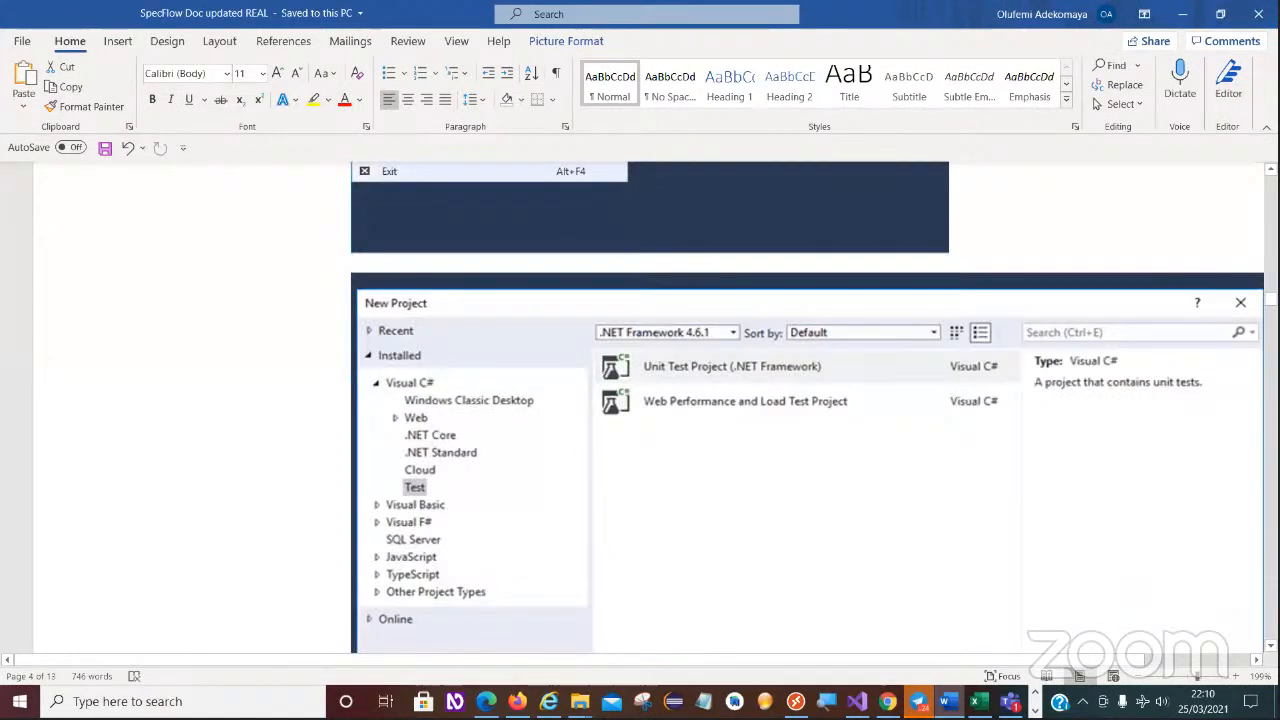
pyautogui.scroll(-2, 734, 468)
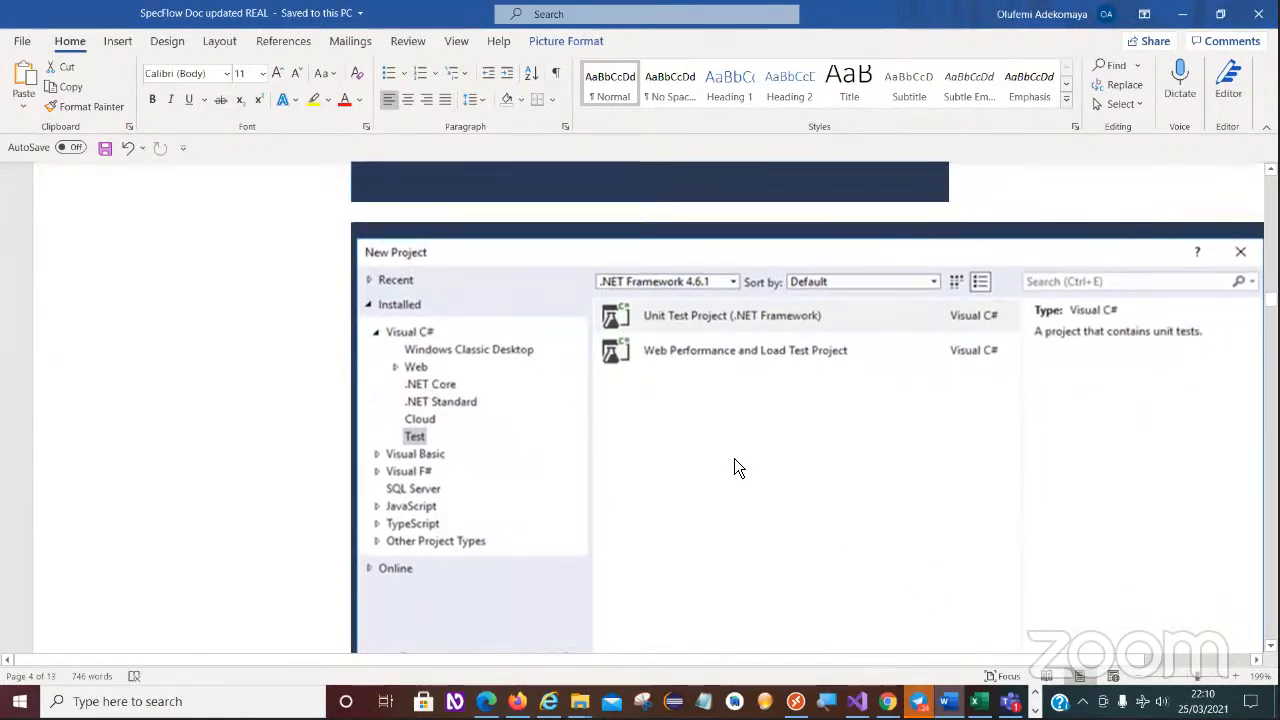
pyautogui.scroll(5, 734, 458)
pyautogui.scroll(-4, 735, 455)
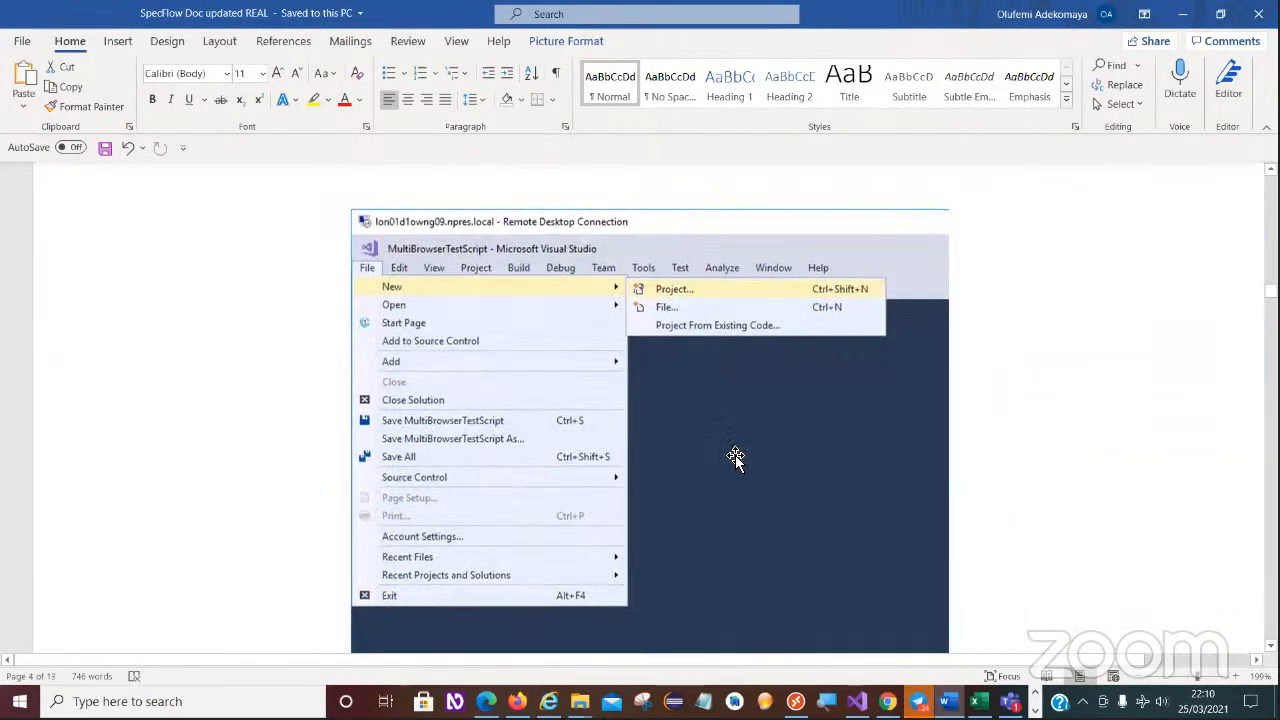
pyautogui.scroll(-4, 735, 455)
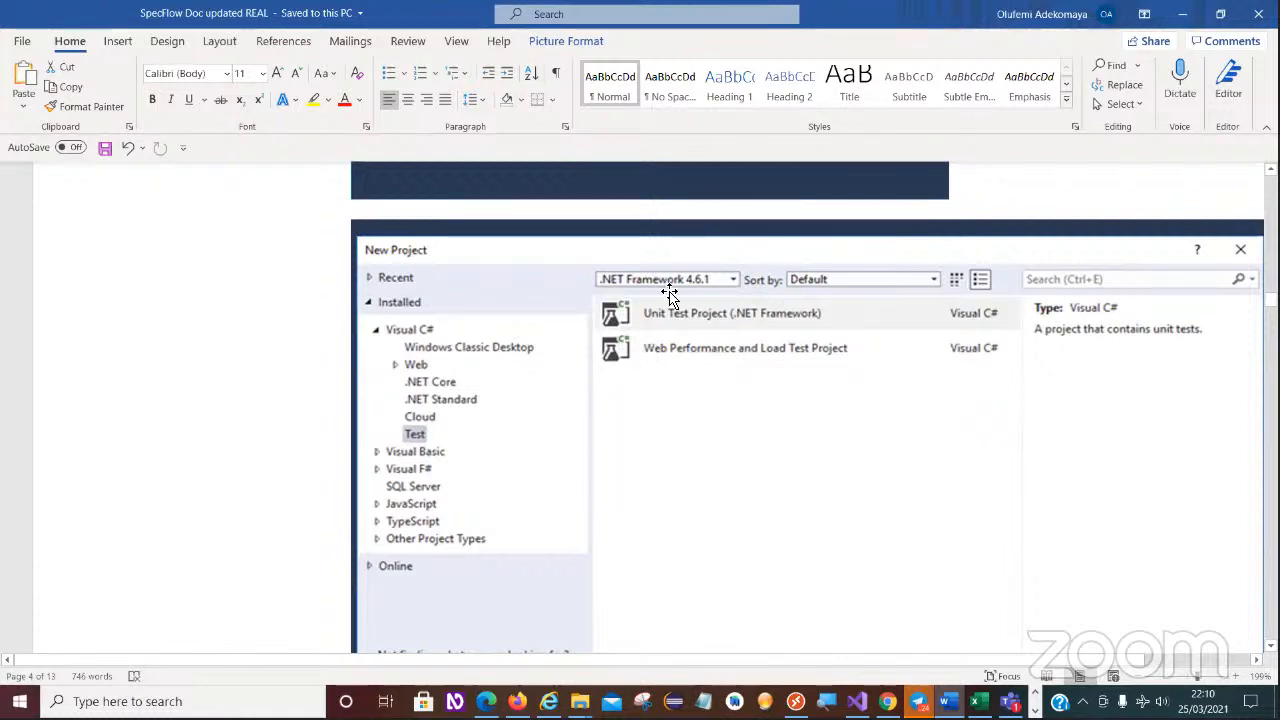
pyautogui.scroll(-5, 1146, 527)
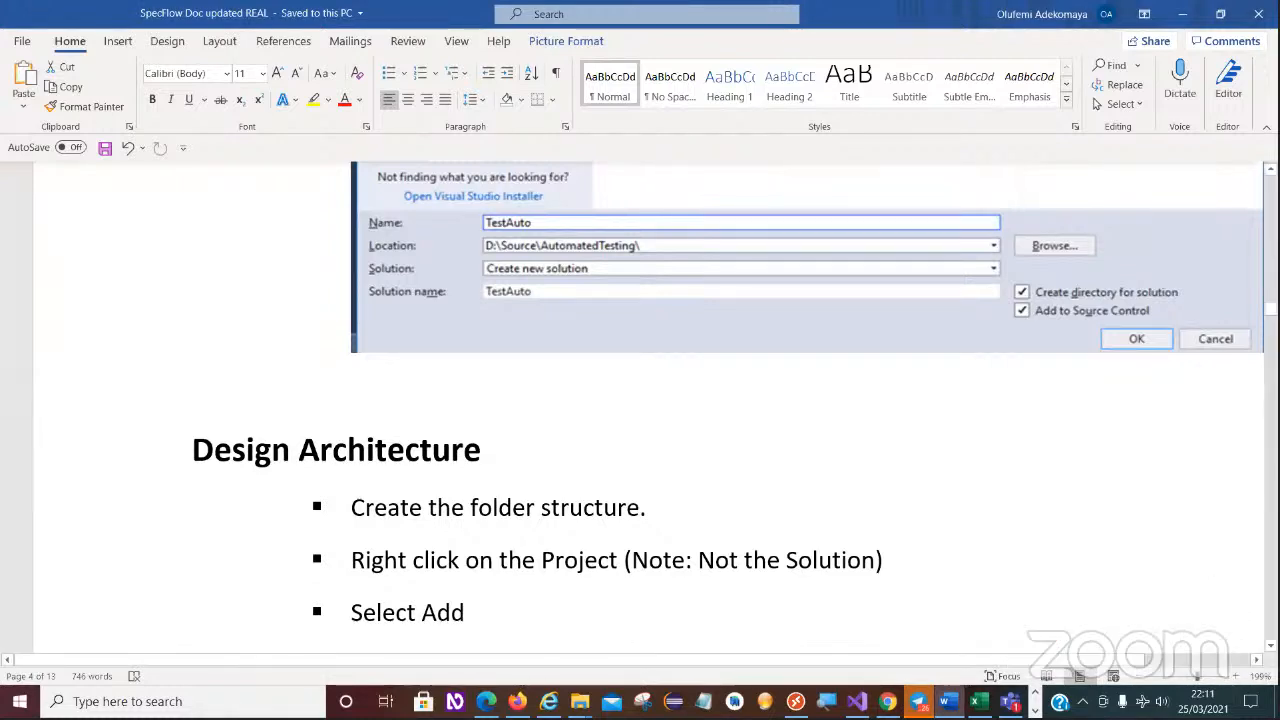
# - Review the Design Architecture instructions, highlighting "Note: Not the Solution", "Page Object", "Test Data" and "Utilities" in turn
pyautogui.scroll(-3, 640, 400)
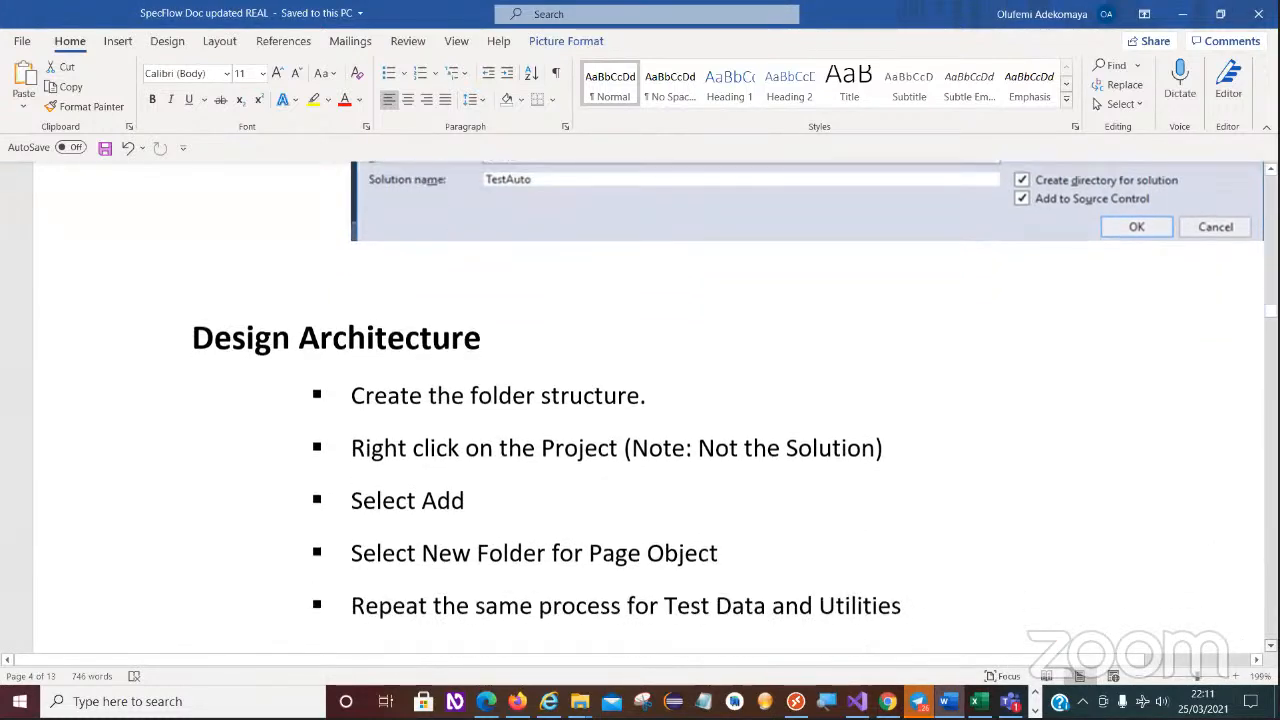
pyautogui.scroll(-3, 966, 531)
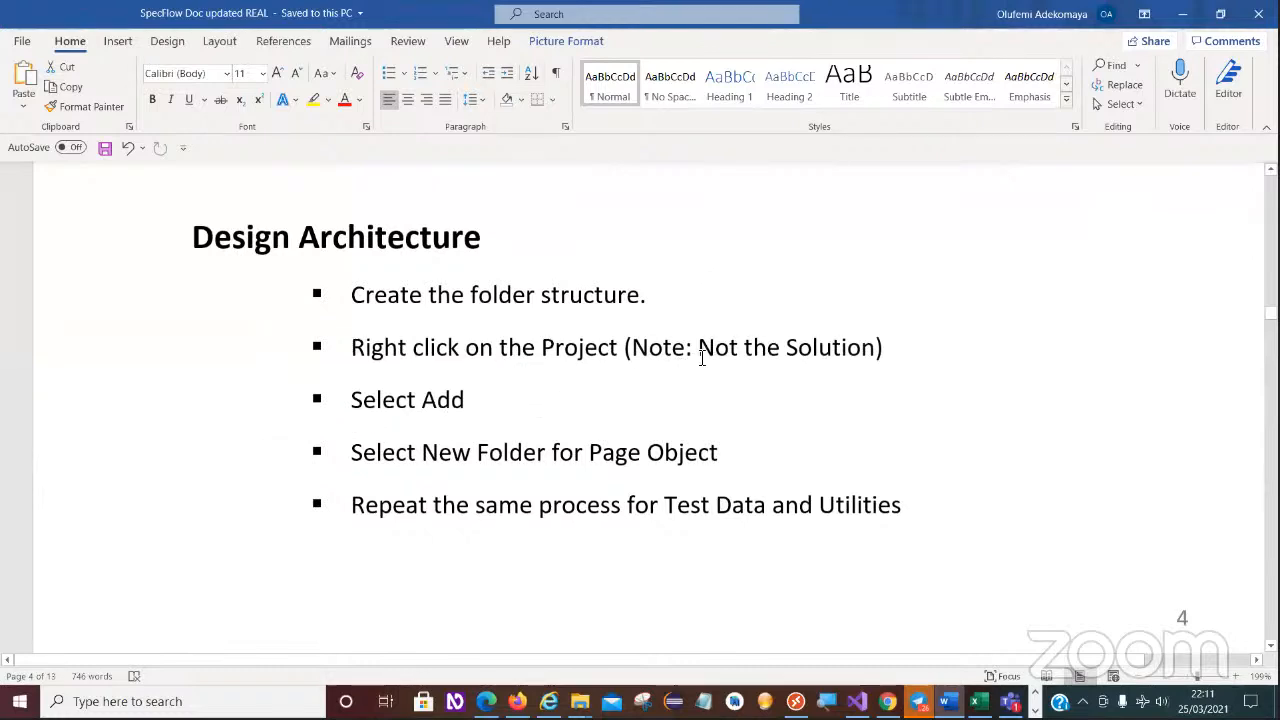
pyautogui.moveTo(873, 348); pyautogui.dragTo(644, 350)
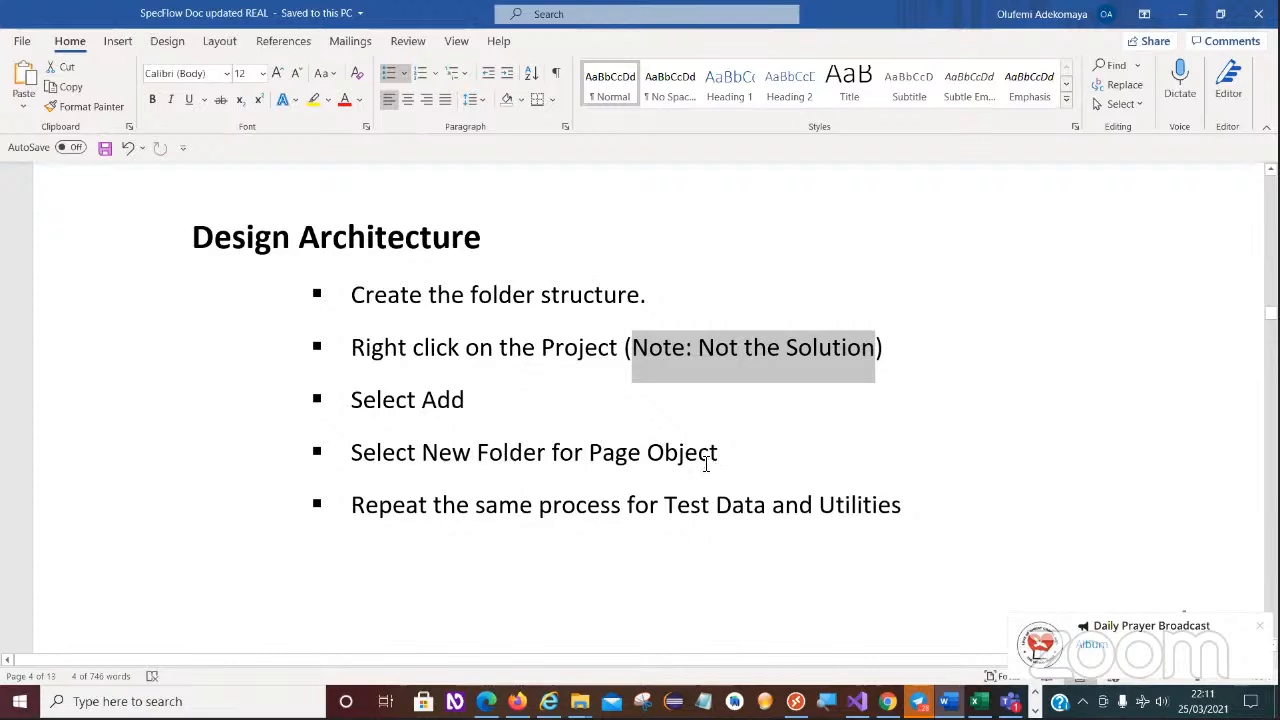
pyautogui.moveTo(721, 452); pyautogui.dragTo(597, 455)
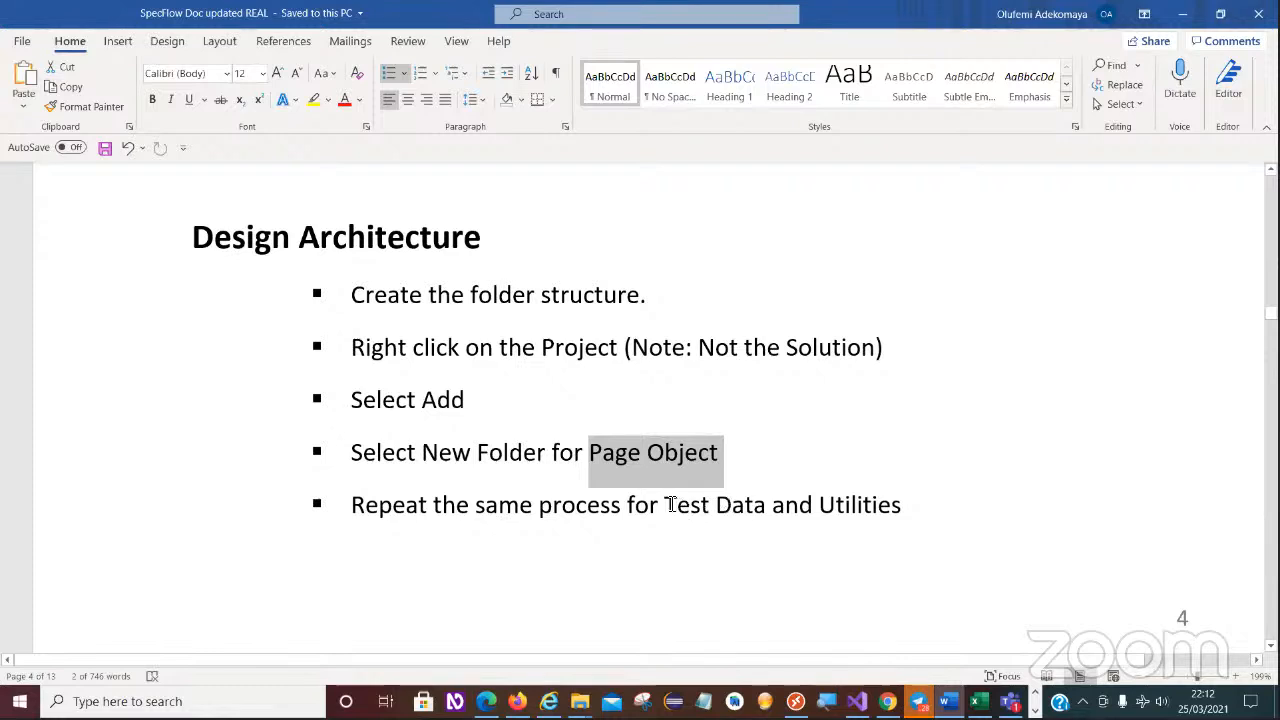
pyautogui.moveTo(664, 504); pyautogui.dragTo(766, 503)
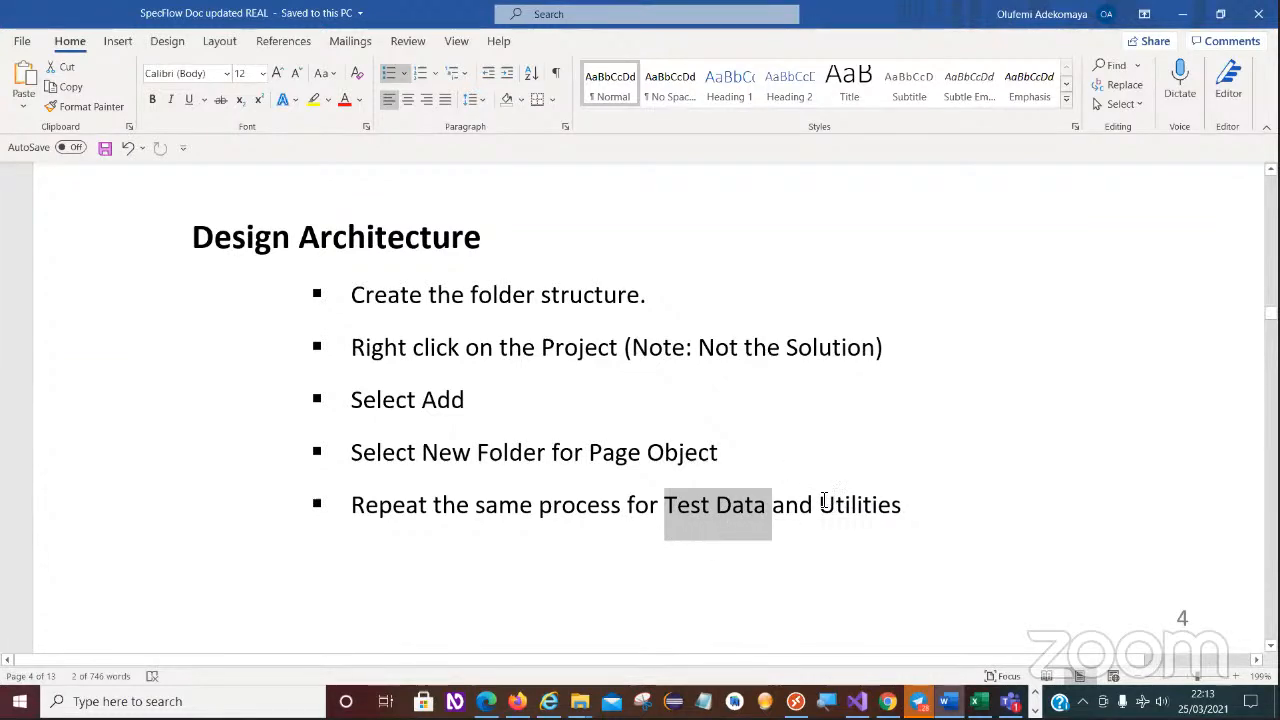
pyautogui.moveTo(819, 504)
pyautogui.mouseDown()
pyautogui.moveTo(910, 504)
pyautogui.moveTo(819, 508)
pyautogui.mouseUp()
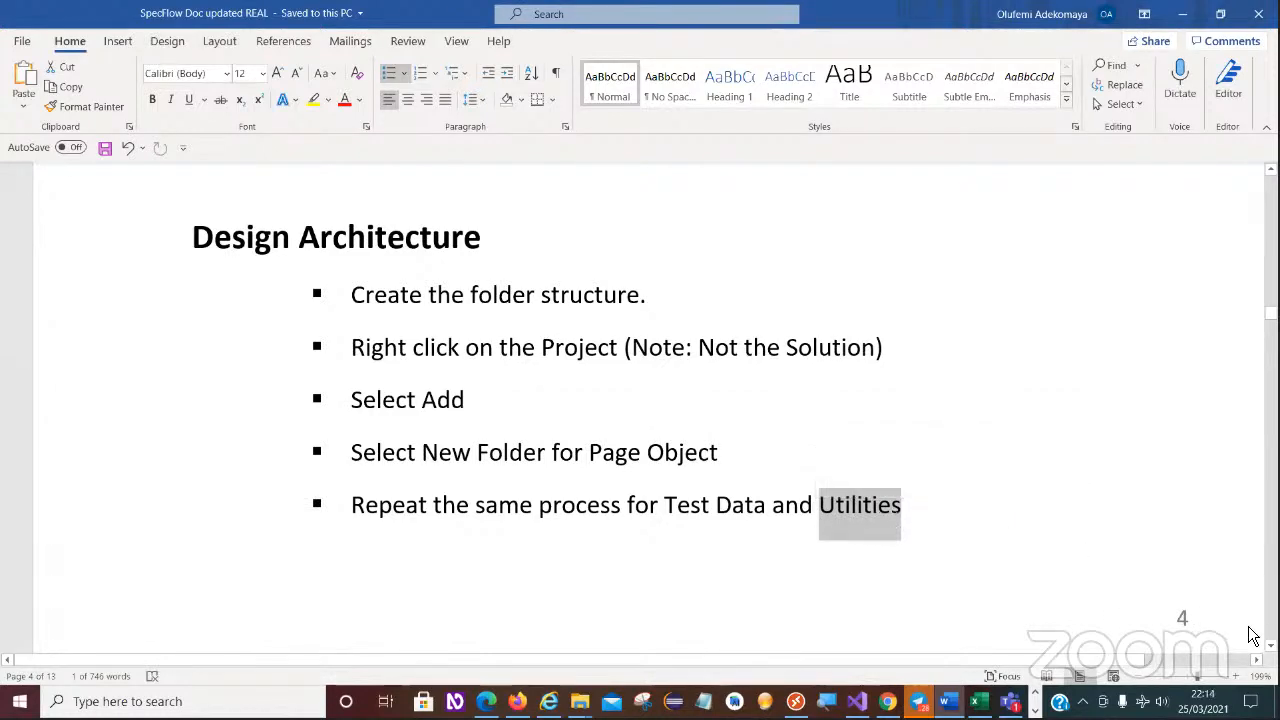
# - Examine the Solution Explorer illustration of adding a new folder to the NextGen project
pyautogui.scroll(-5, 640, 400)
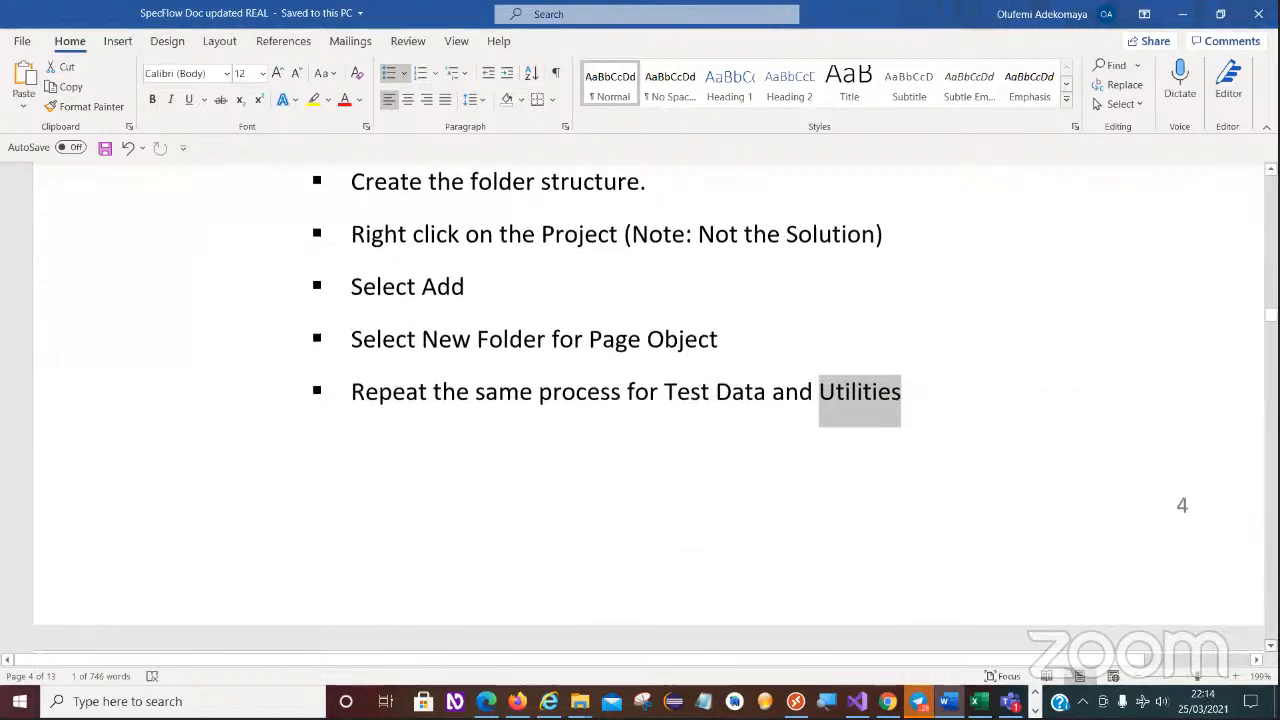
pyautogui.scroll(-10, 640, 400)
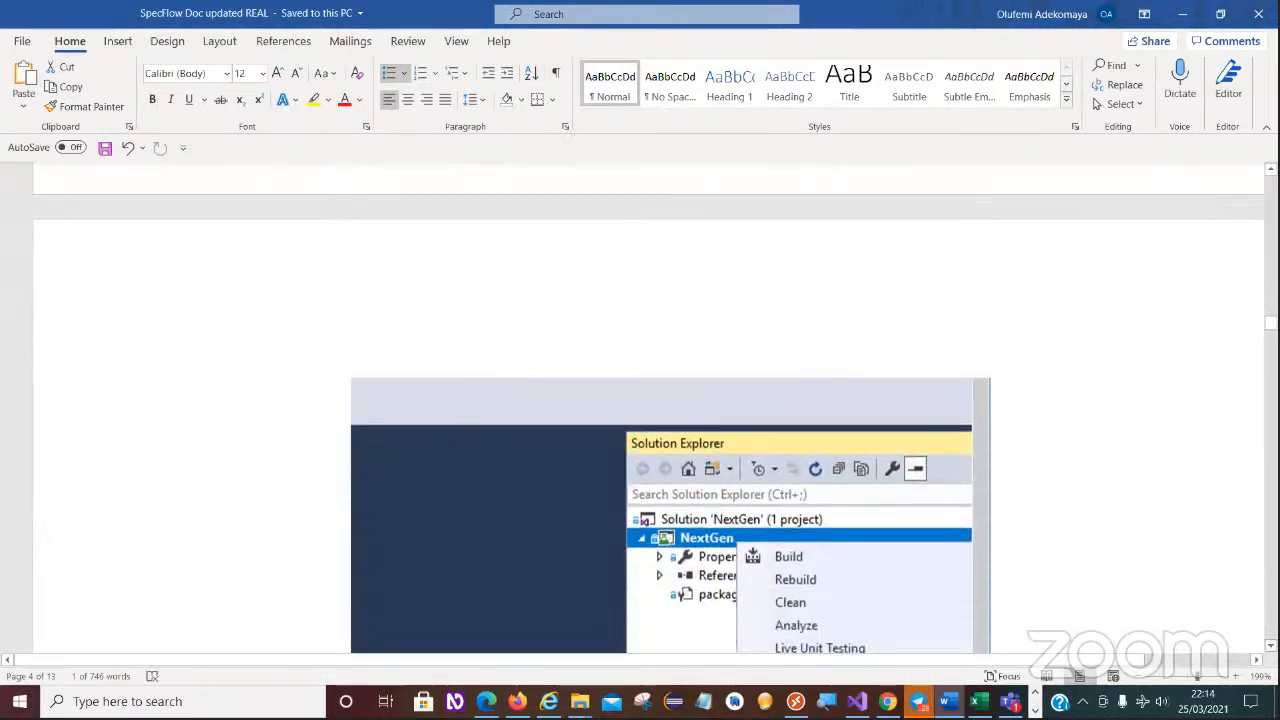
pyautogui.scroll(-5, 571, 374)
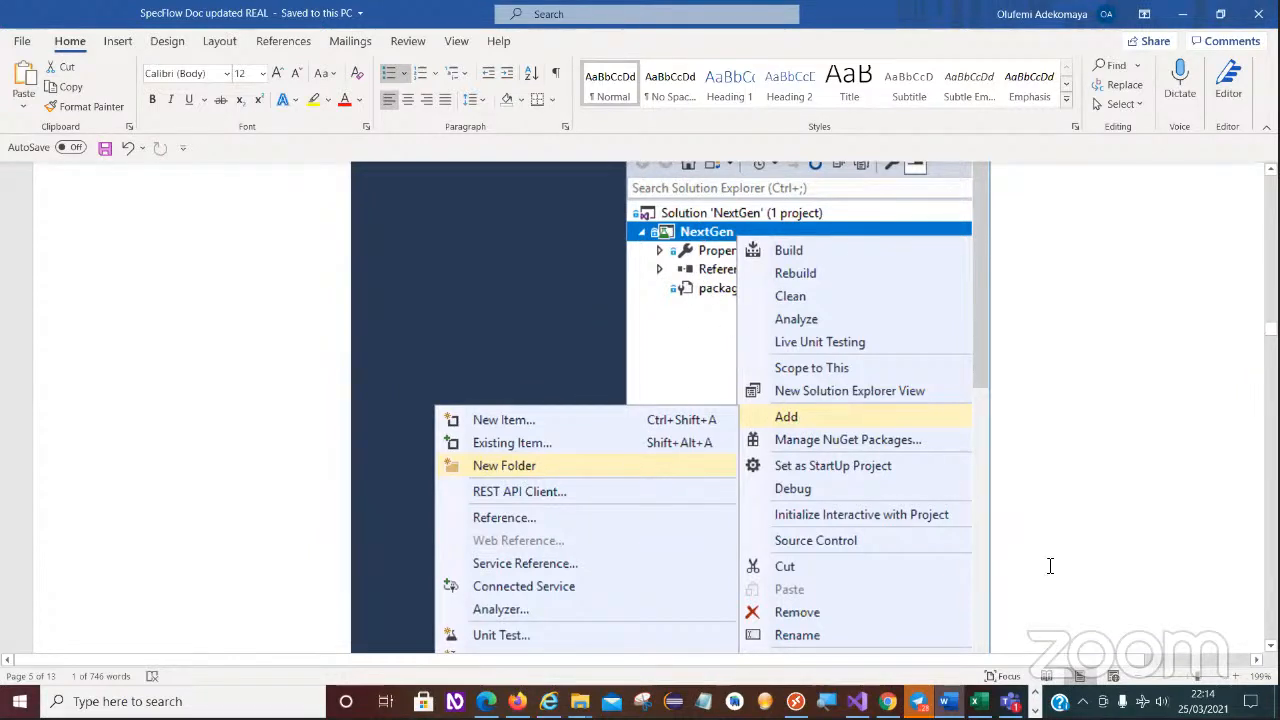
pyautogui.scroll(-3, 660, 420)
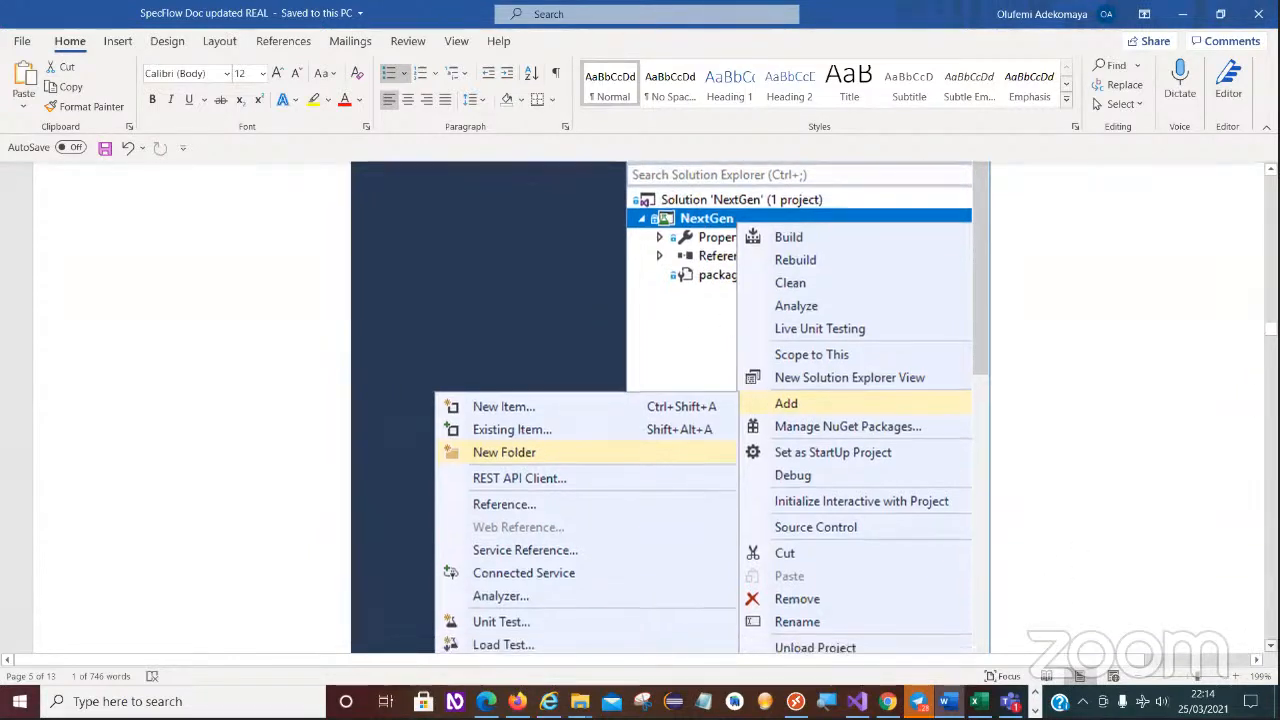
pyautogui.scroll(-12, 660, 420)
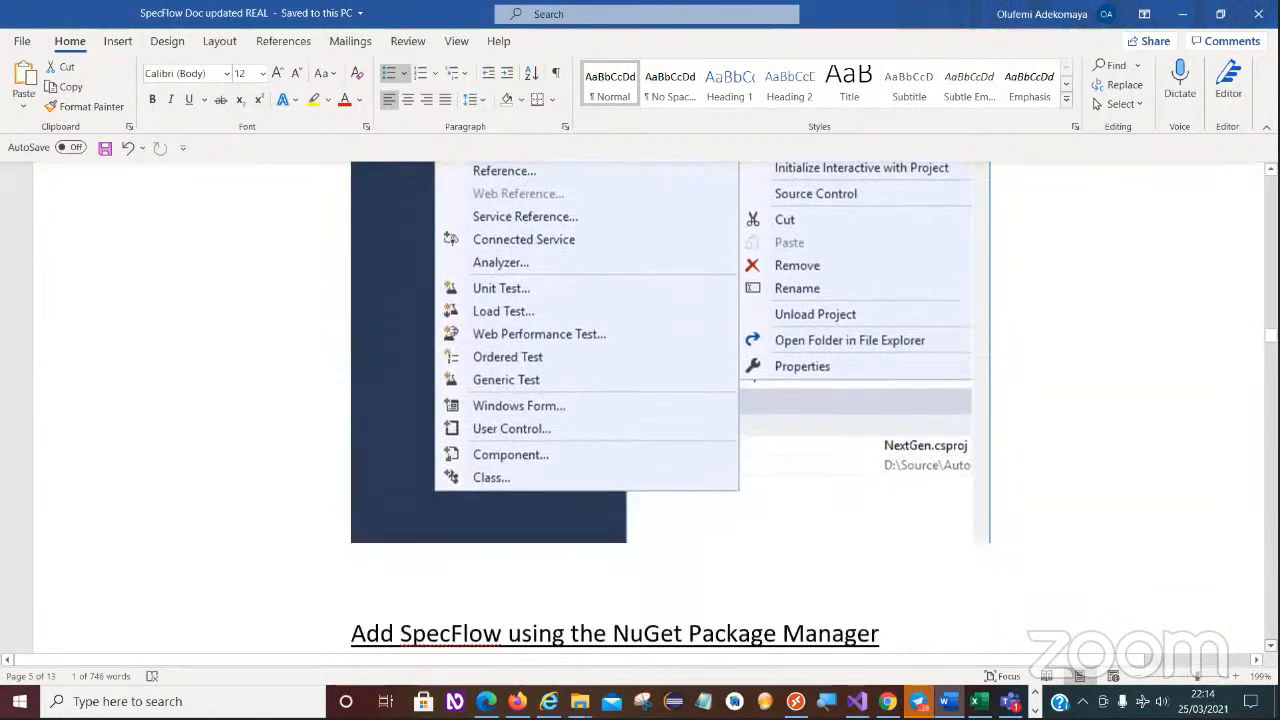
# - Read the instructions for adding SpecFlow with the NuGet Package Manager, including the Manage NuGet Packages illustration and the continued steps
pyautogui.scroll(-1, 632, 408)
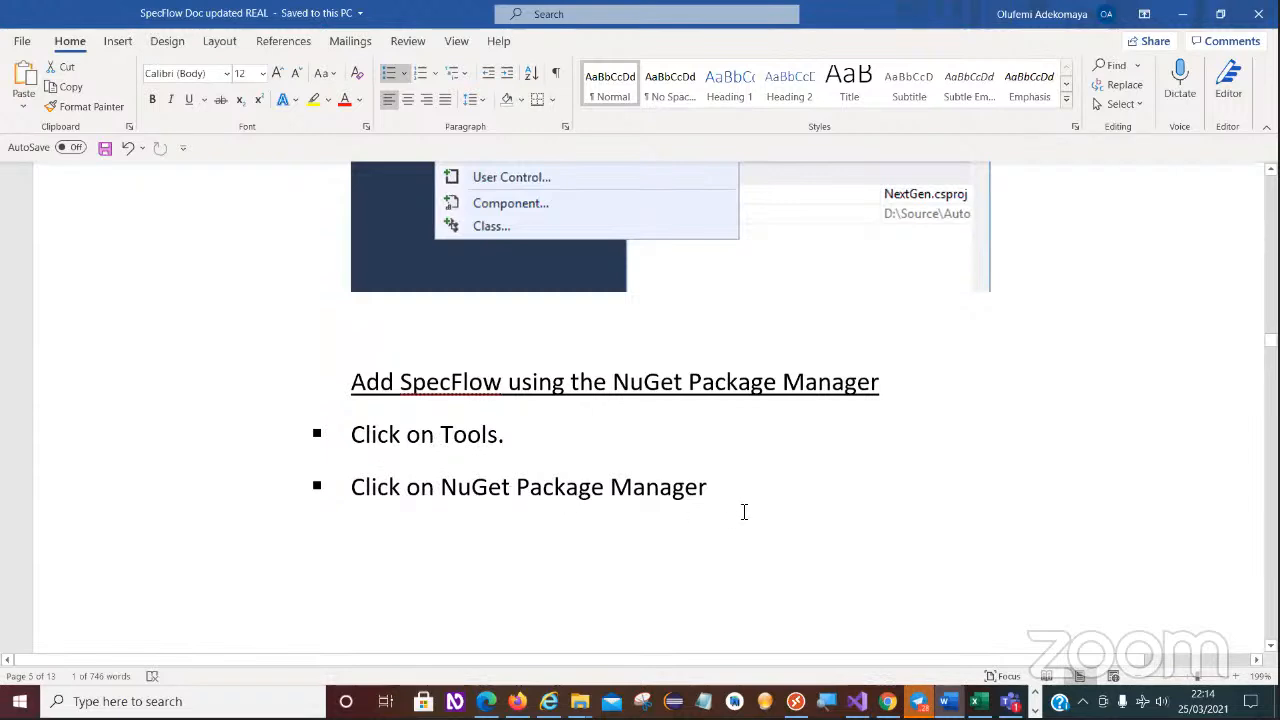
pyautogui.scroll(-10, 730, 512)
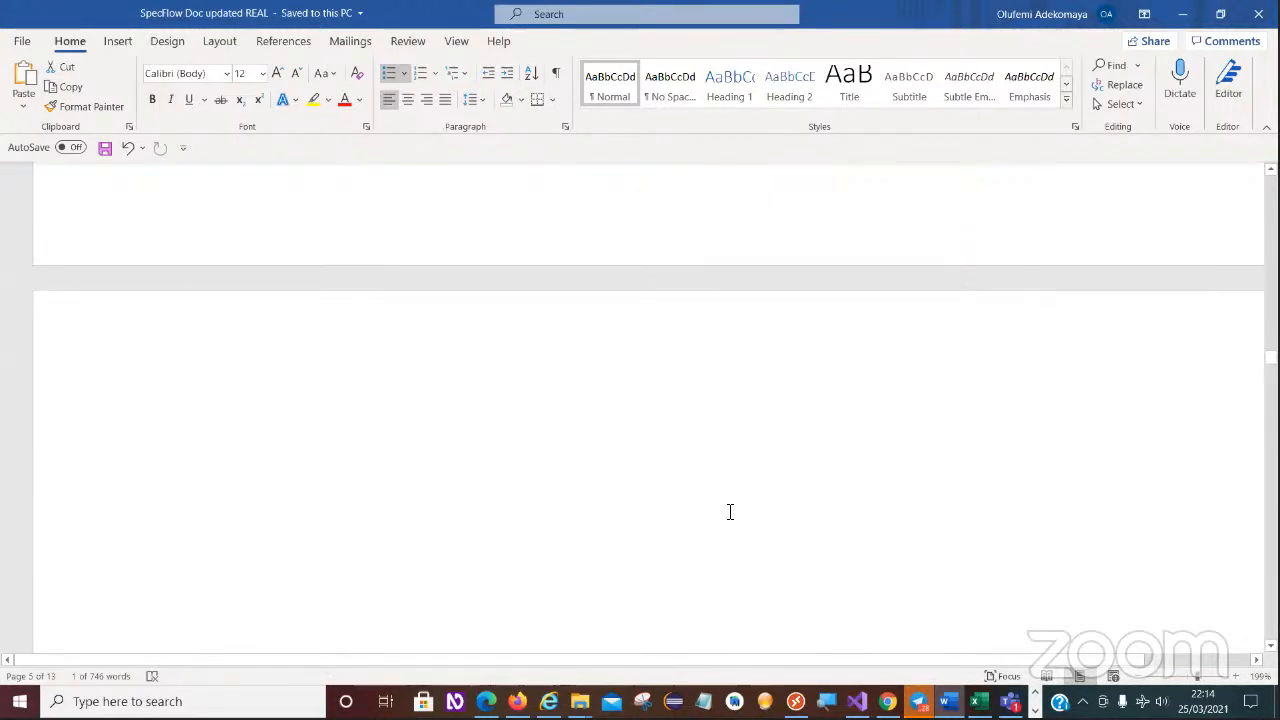
pyautogui.scroll(-3, 730, 512)
pyautogui.scroll(1, 730, 512)
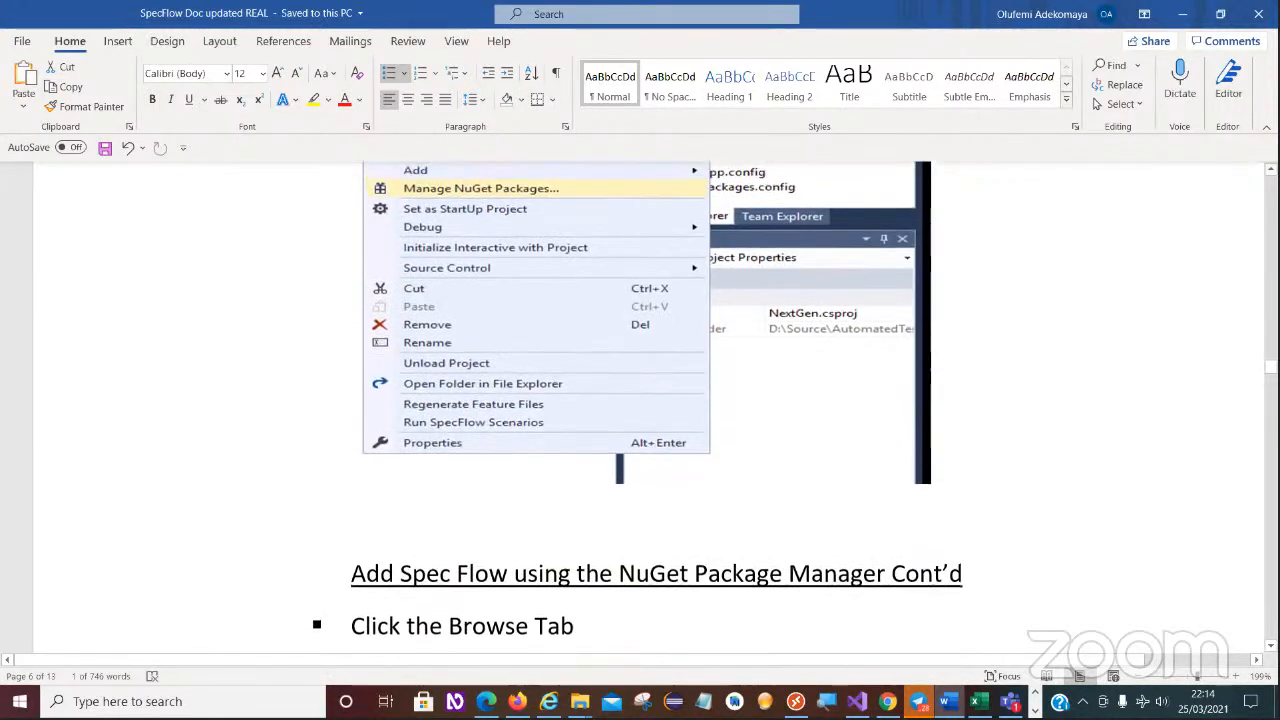
pyautogui.scroll(5, 640, 400)
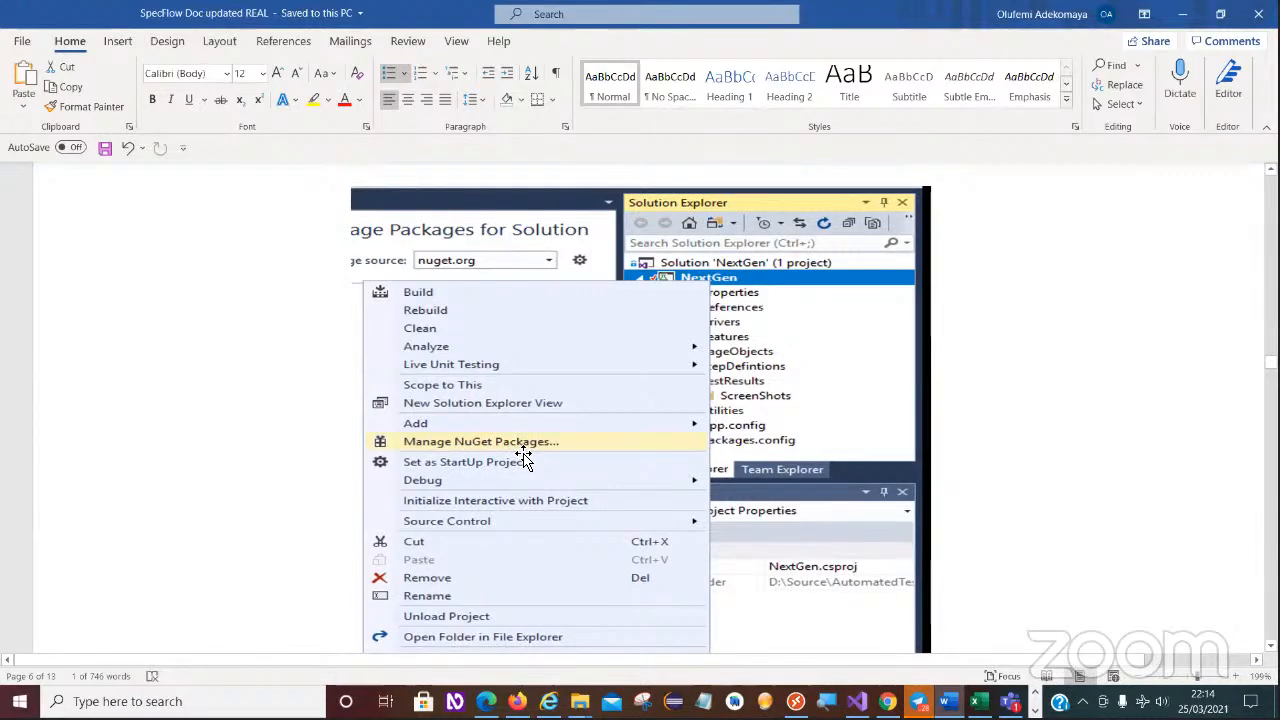
pyautogui.scroll(-5, 526, 440)
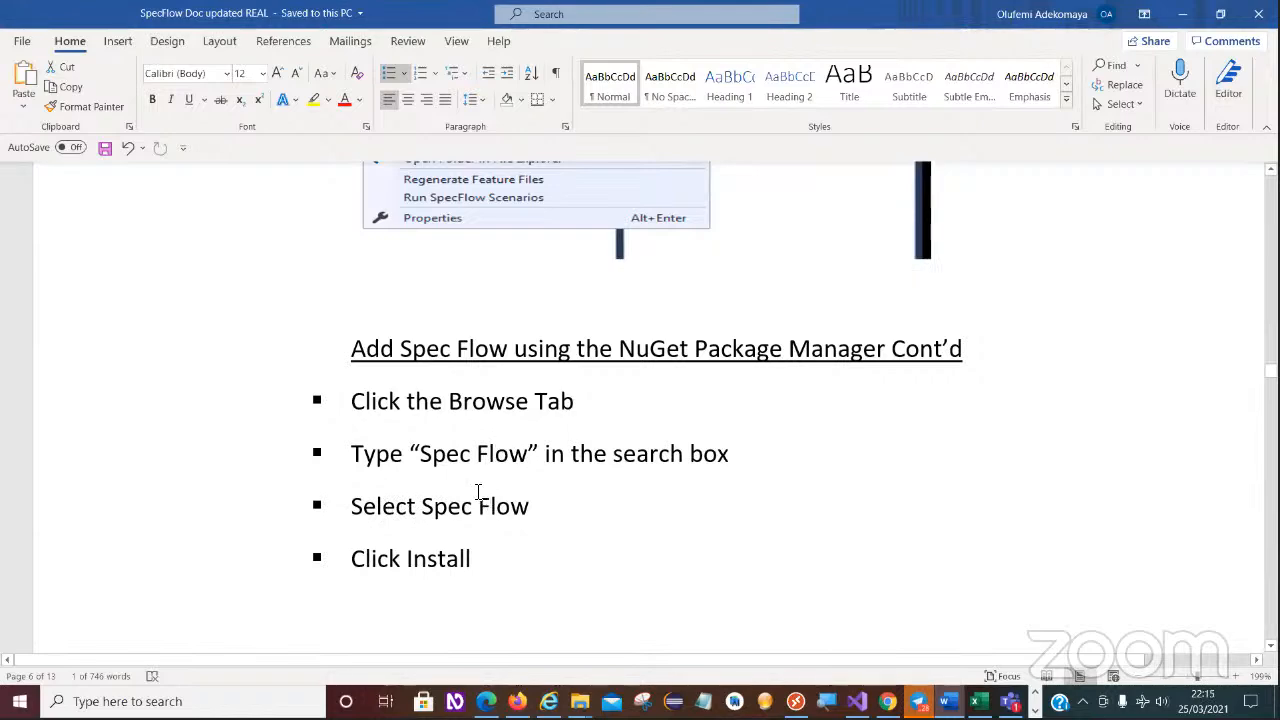
# - Examine the illustrations of the SpecFlow package search in NuGet Package Manager and the Preview Changes confirmation
pyautogui.scroll(-6, 480, 500)
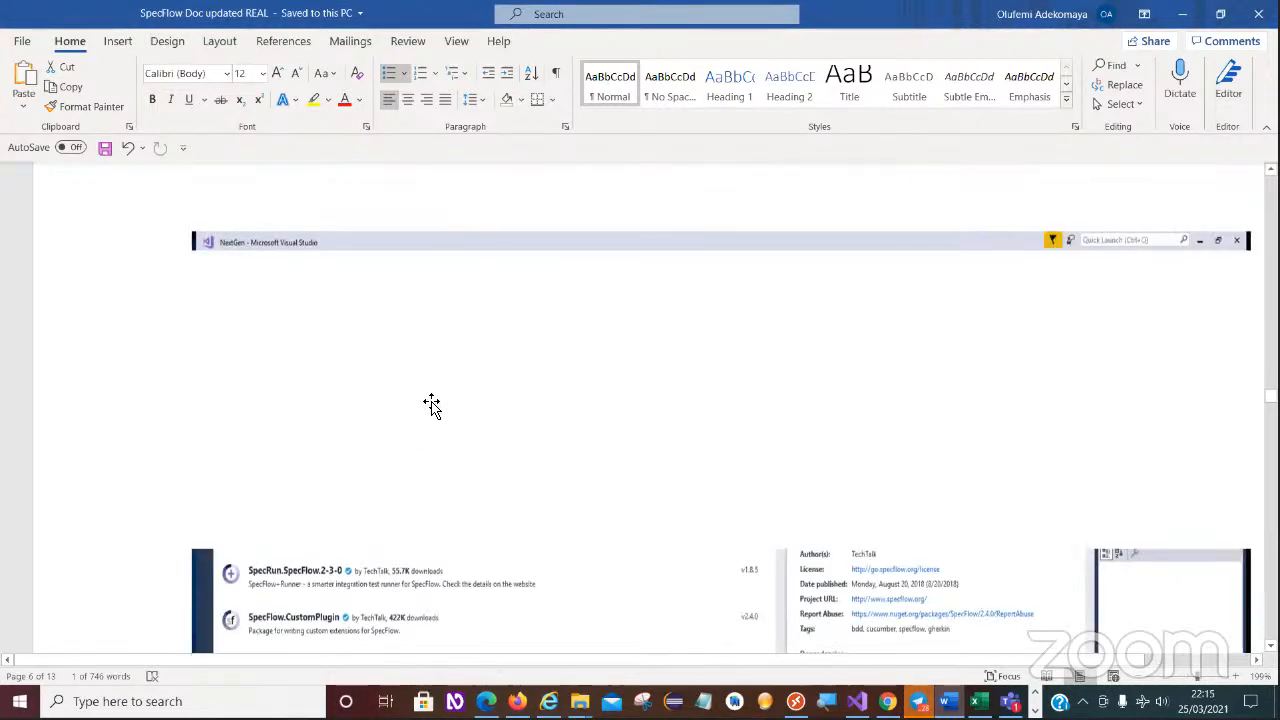
pyautogui.scroll(-1, 431, 405)
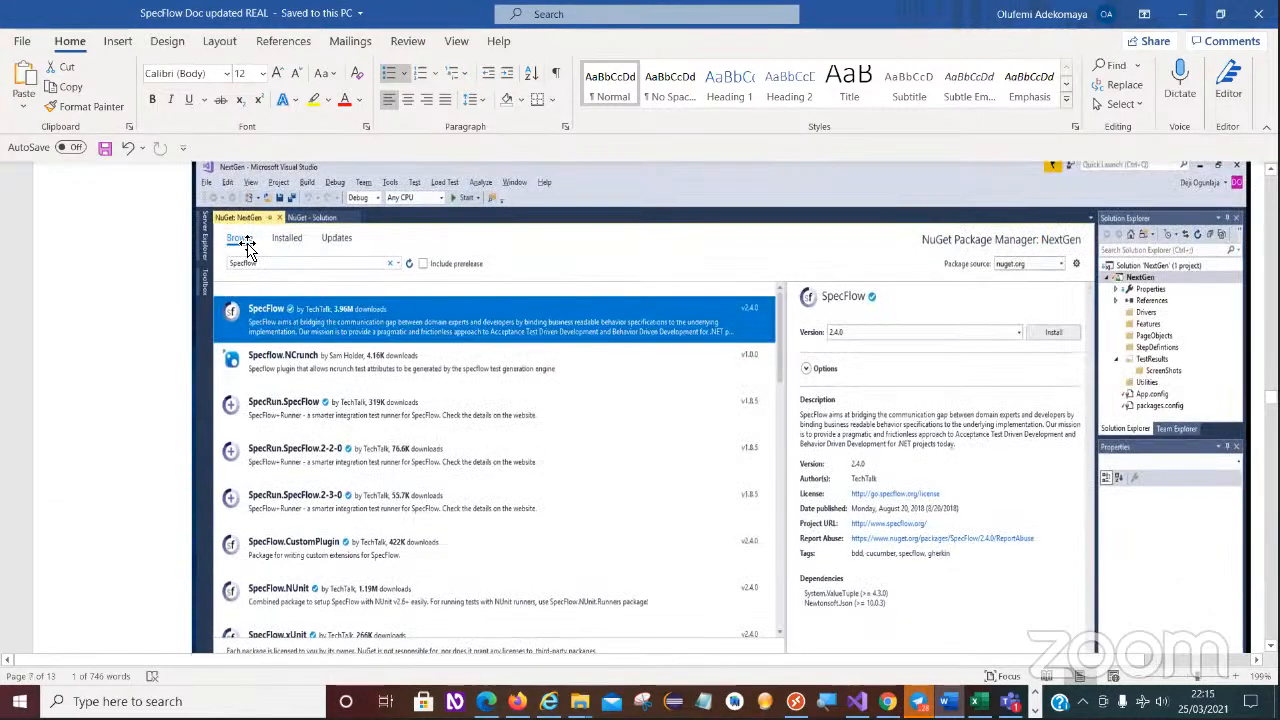
pyautogui.click(258, 270)
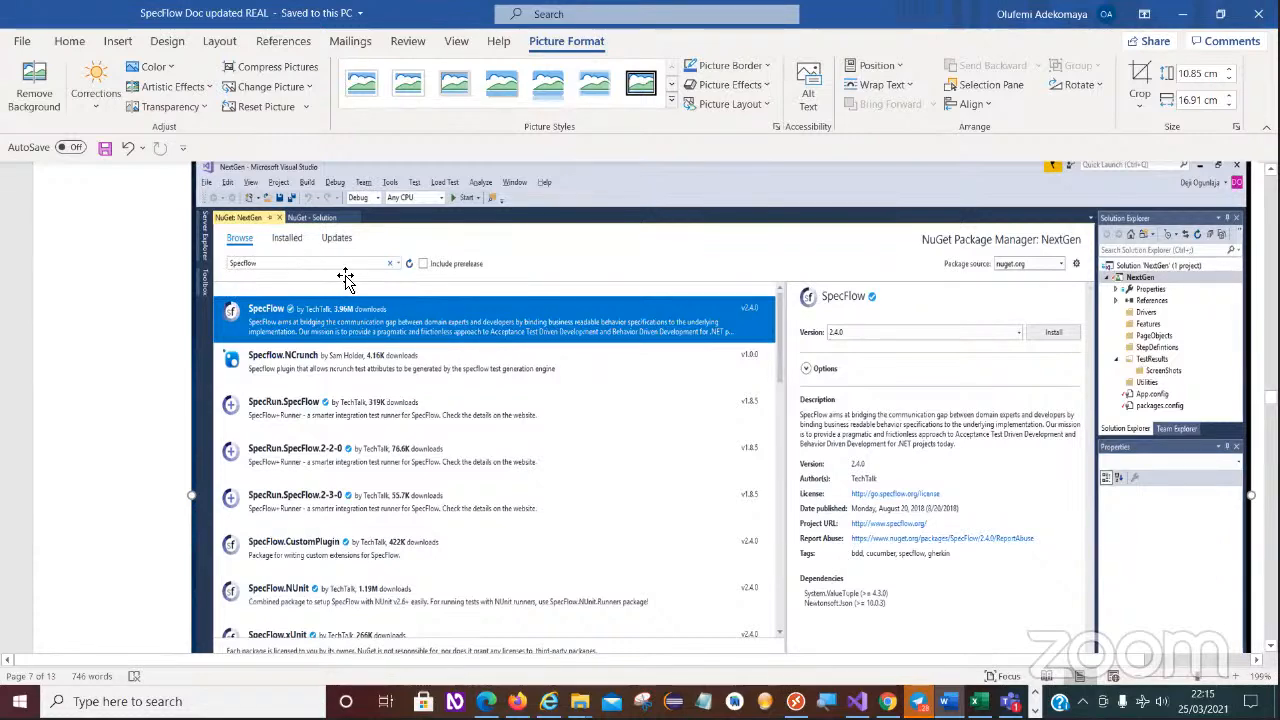
pyautogui.scroll(-5, 357, 280)
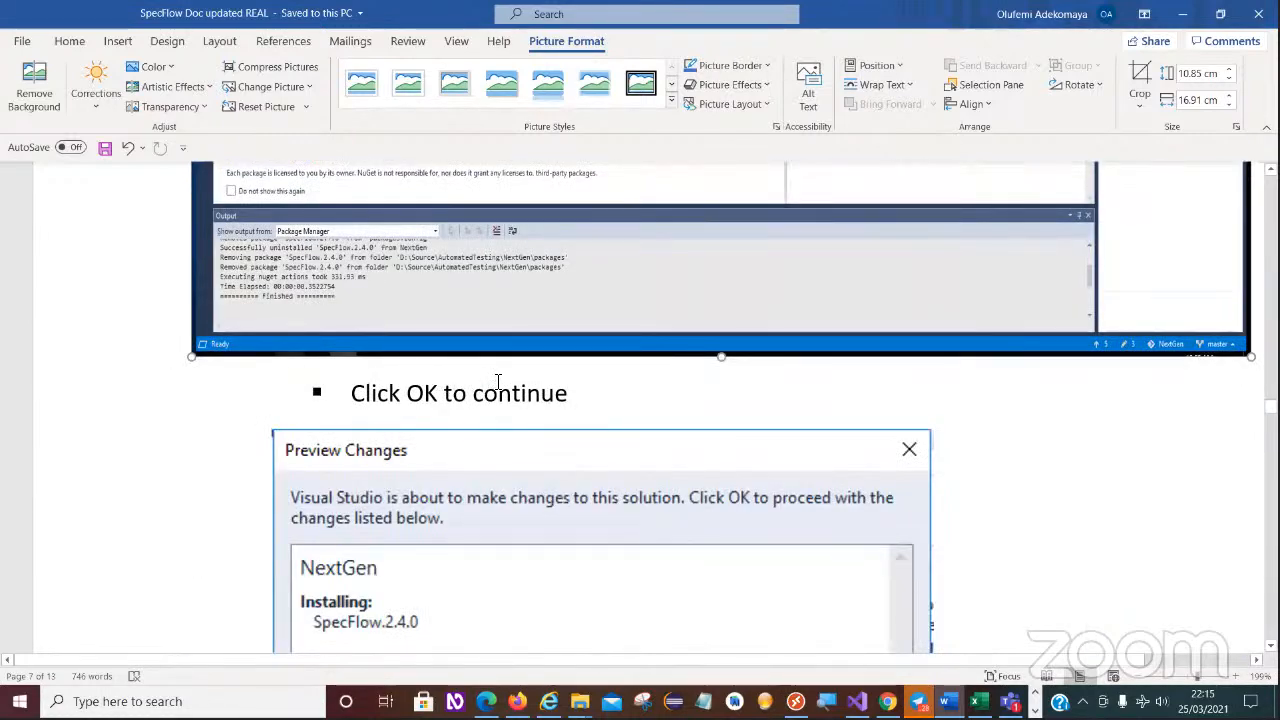
pyautogui.scroll(-3, 545, 395)
pyautogui.scroll(-3, 540, 390)
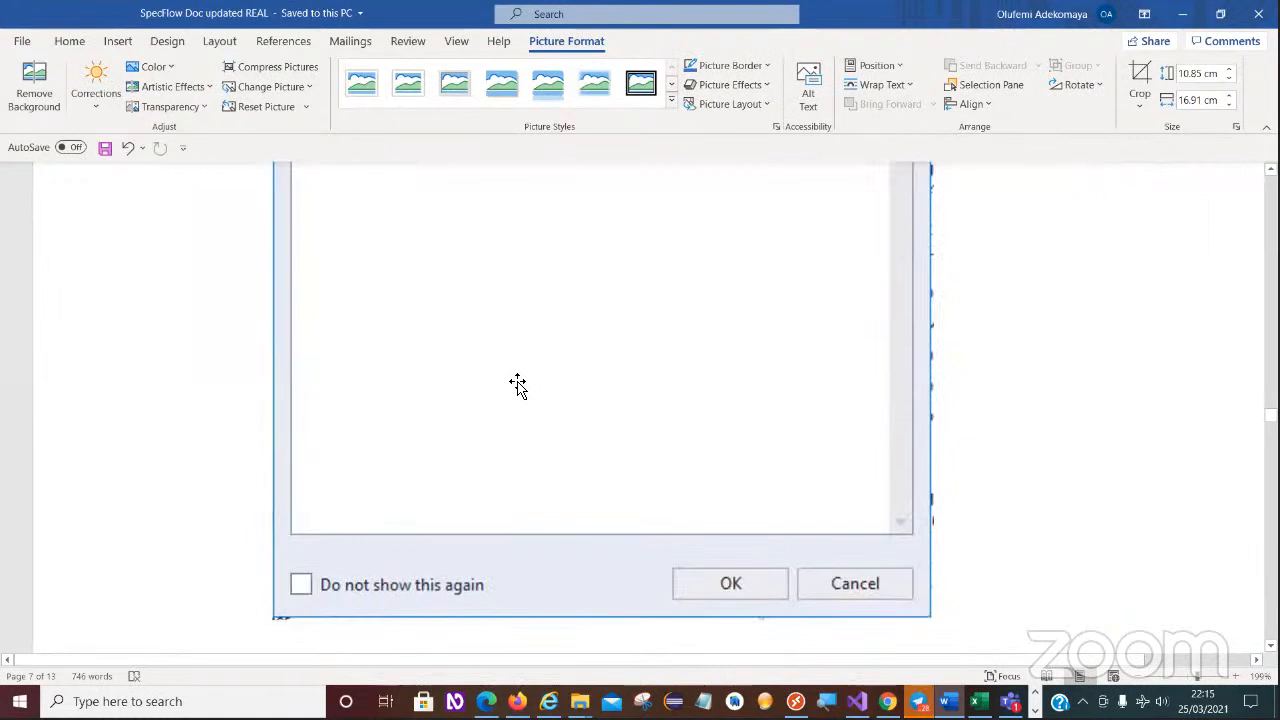
# - Read the "Add the other Required Packages" list, comparing it with the earlier illustration of the SpecFlow search in NuGet Package Manager
pyautogui.scroll(6, 750, 610)
pyautogui.scroll(-6, 745, 605)
pyautogui.scroll(-8, 660, 500)
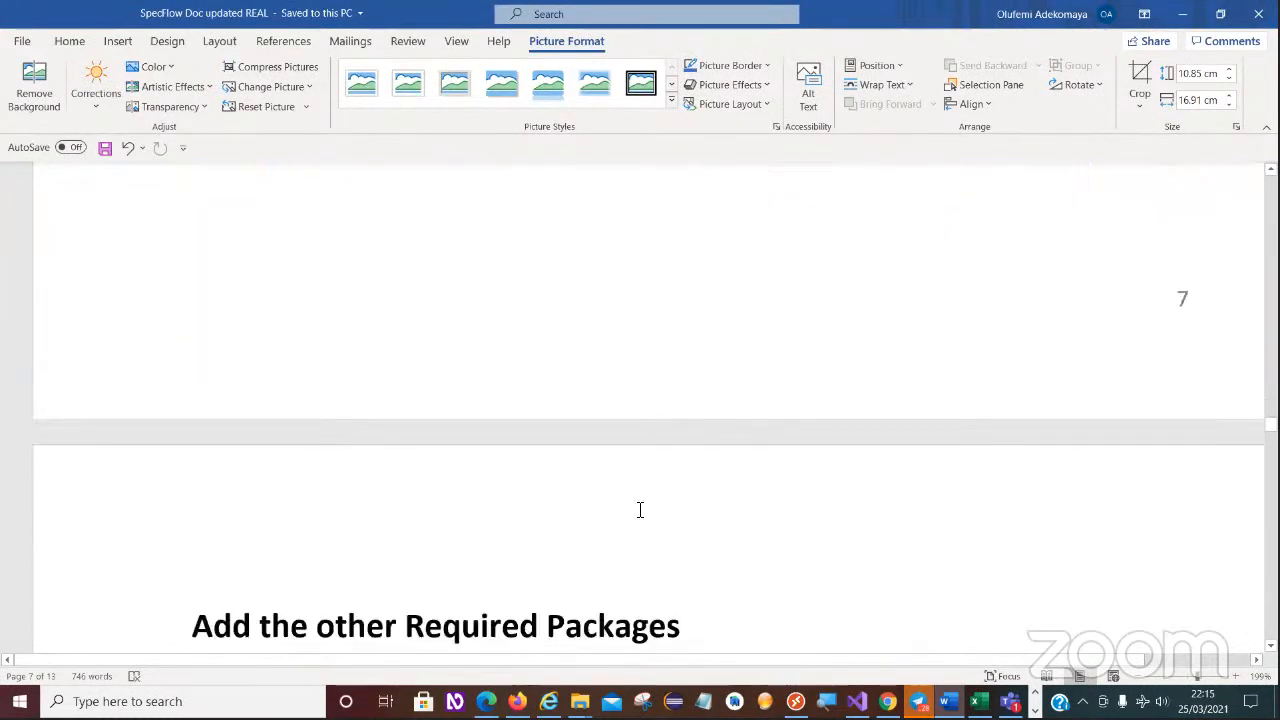
pyautogui.scroll(-3, 620, 478)
pyautogui.scroll(-3, 402, 384)
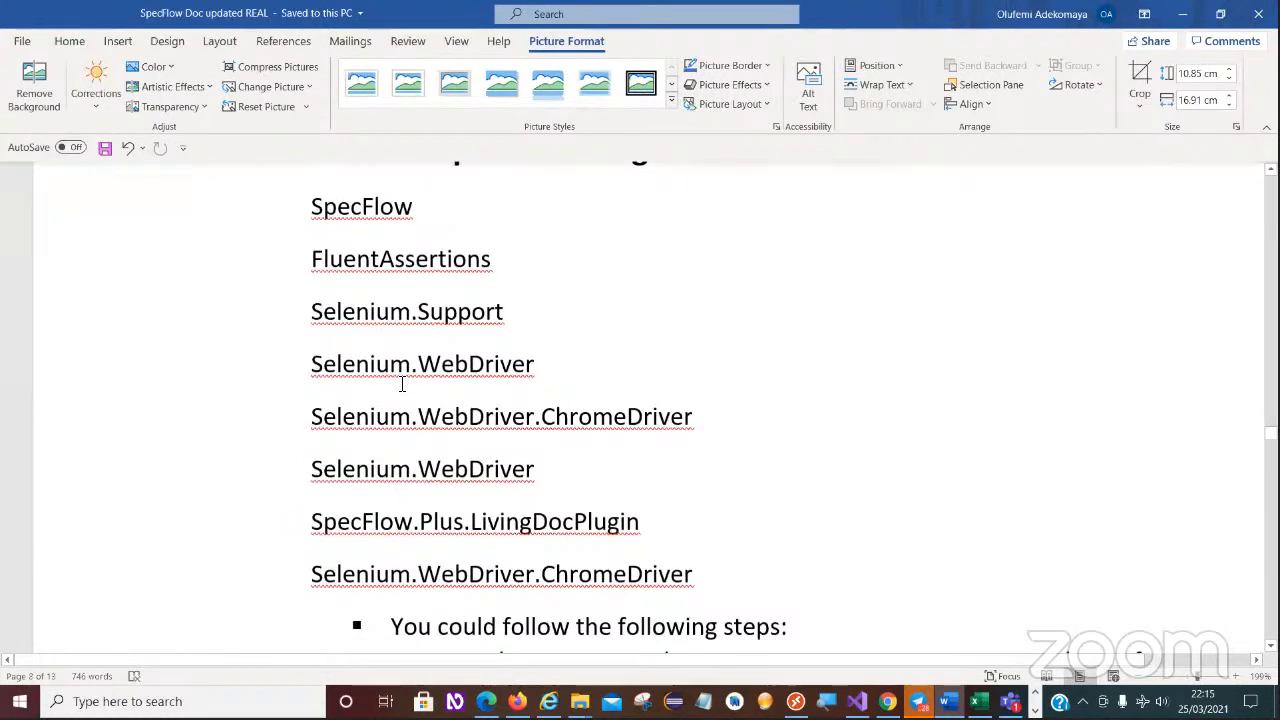
pyautogui.scroll(4, 517, 400)
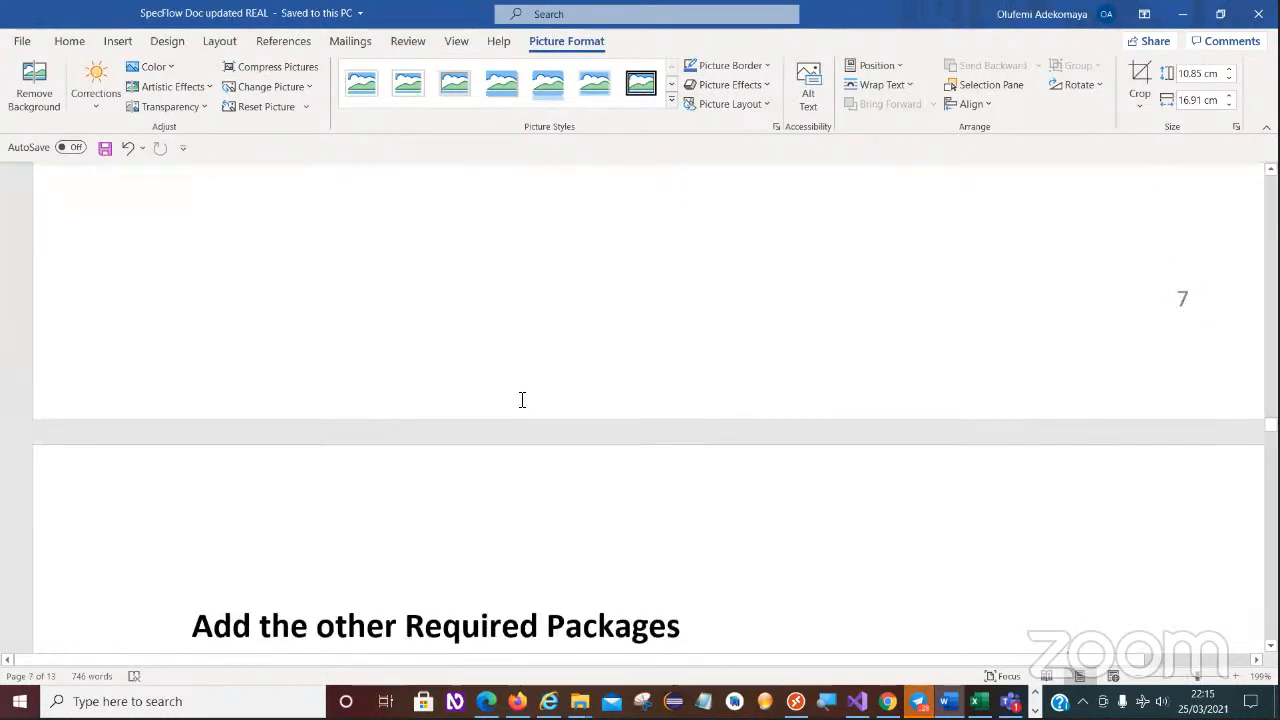
pyautogui.scroll(-4, 520, 398)
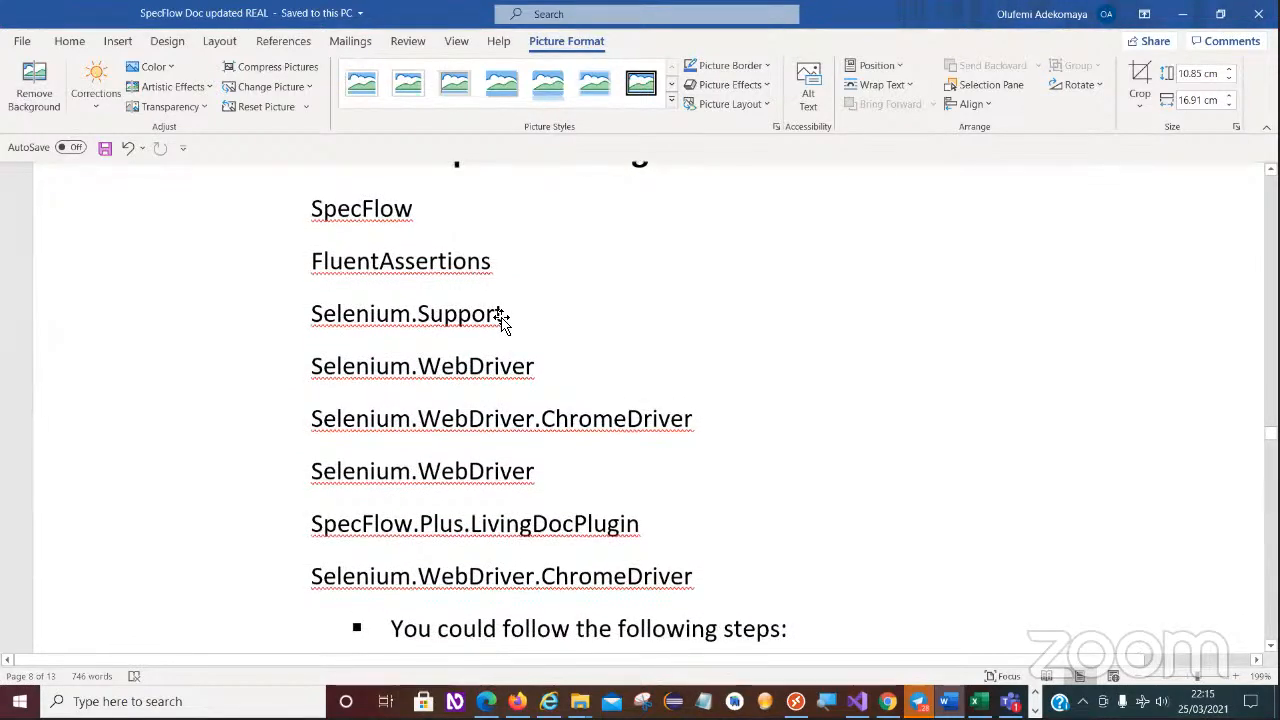
pyautogui.scroll(-6, 500, 318)
pyautogui.scroll(6, 280, 268)
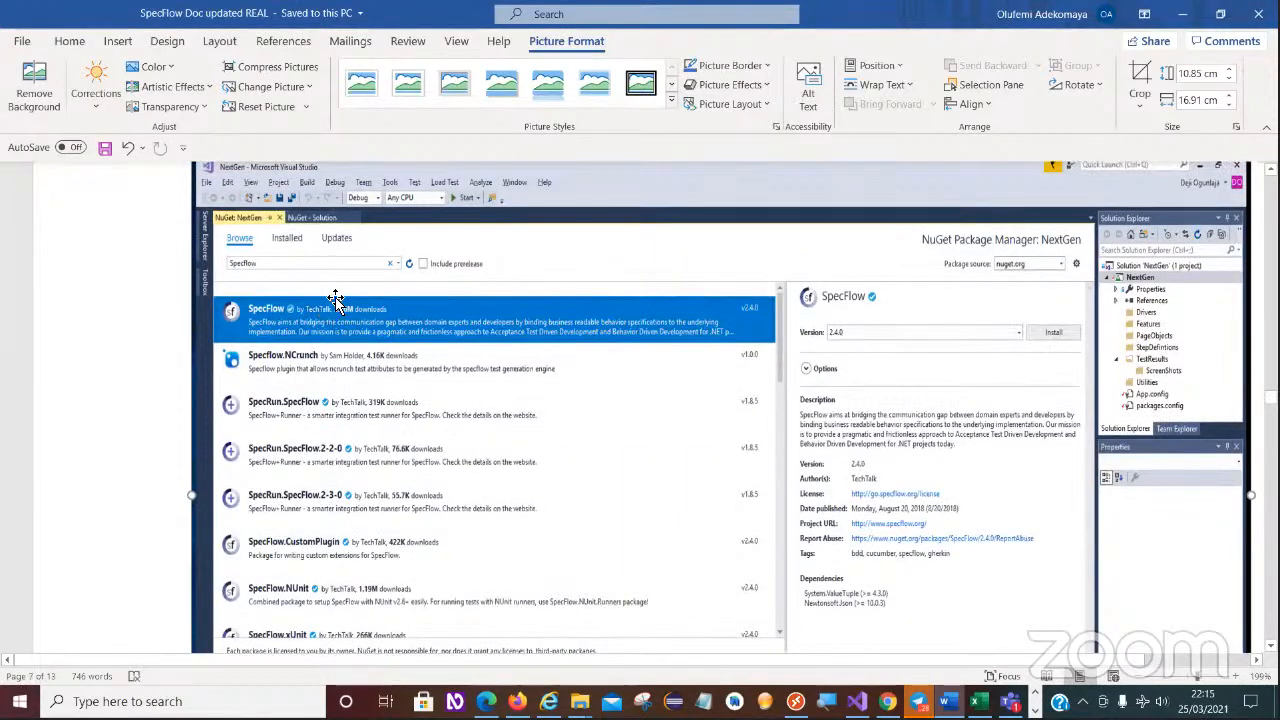
pyautogui.scroll(-2, 344, 312)
pyautogui.scroll(-20, 344, 312)
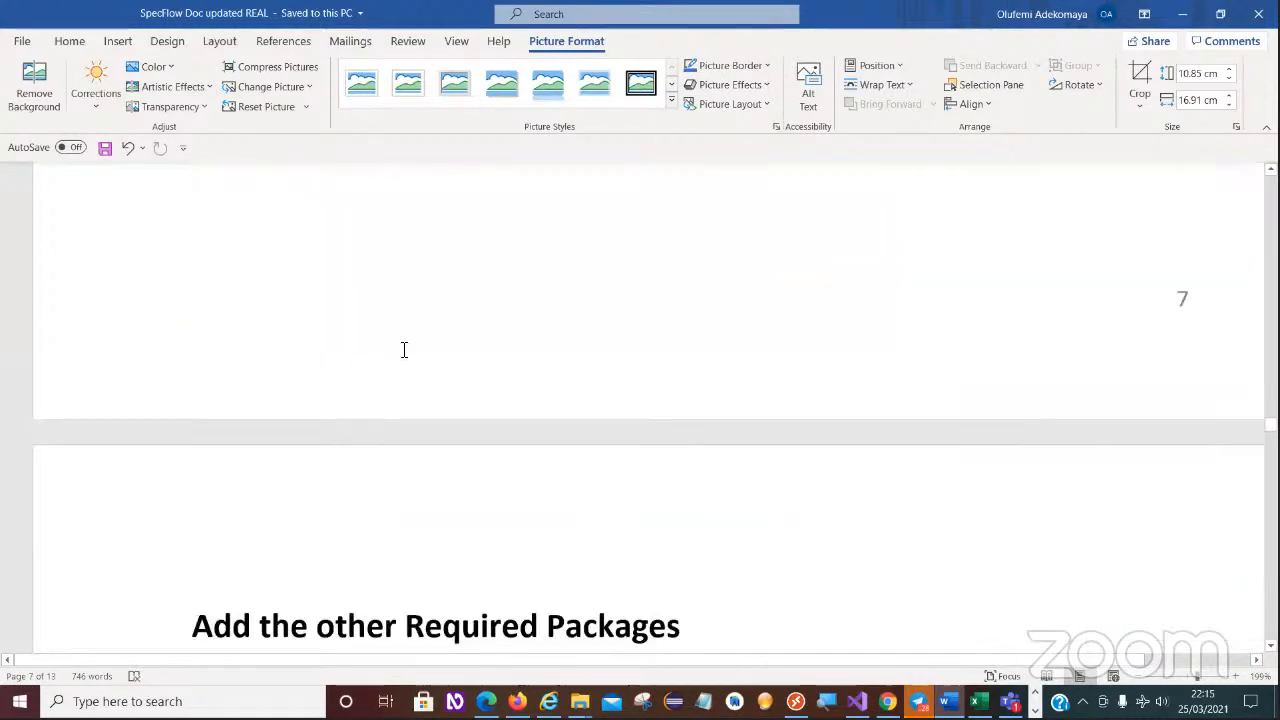
pyautogui.scroll(-2, 306, 511)
pyautogui.scroll(10, 497, 414)
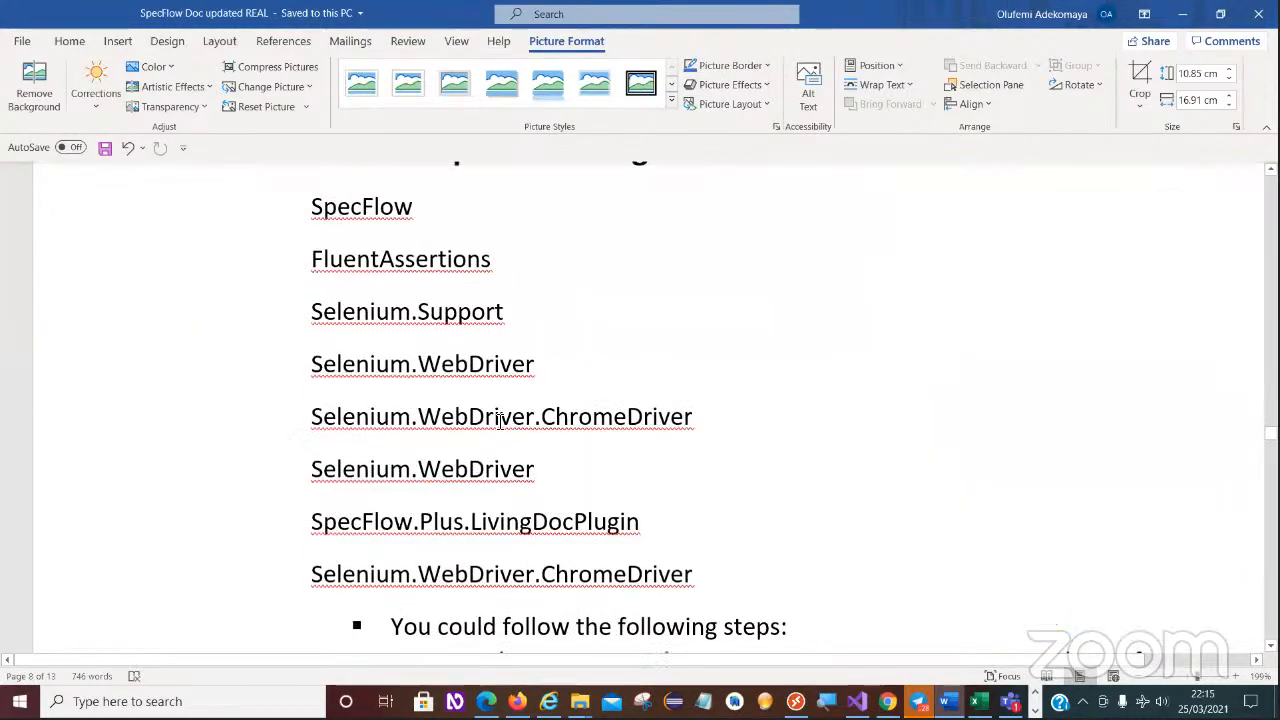
# - Read the instructions for installing NUnit through Manage NuGet Packages for Solution, including the Visual Studio illustration
pyautogui.scroll(-10, 509, 417)
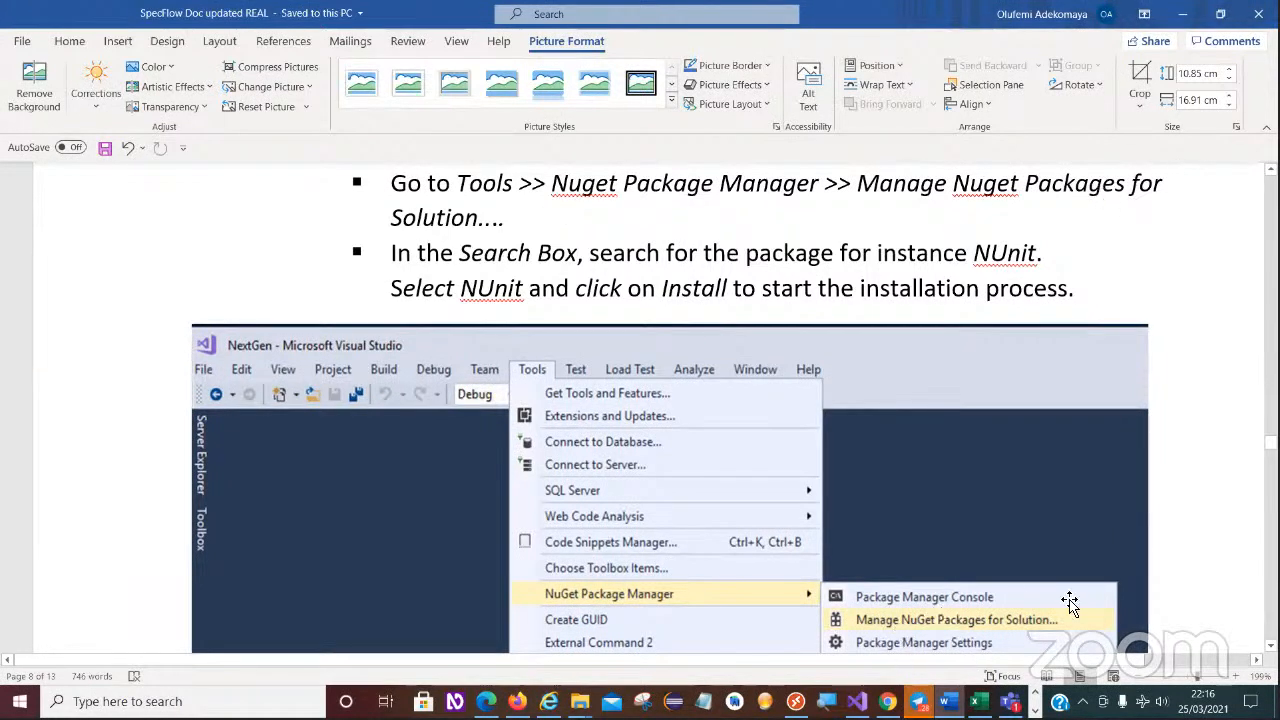
pyautogui.scroll(-2, 461, 286)
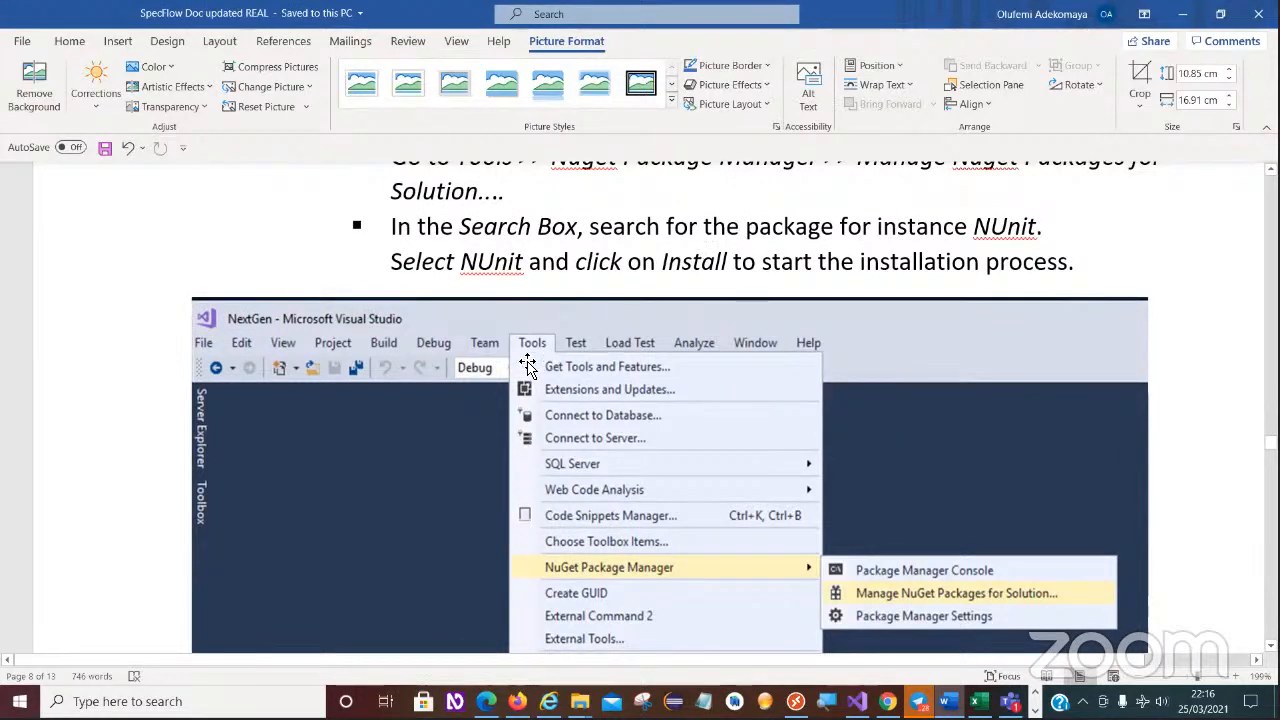
pyautogui.scroll(-10, 630, 405)
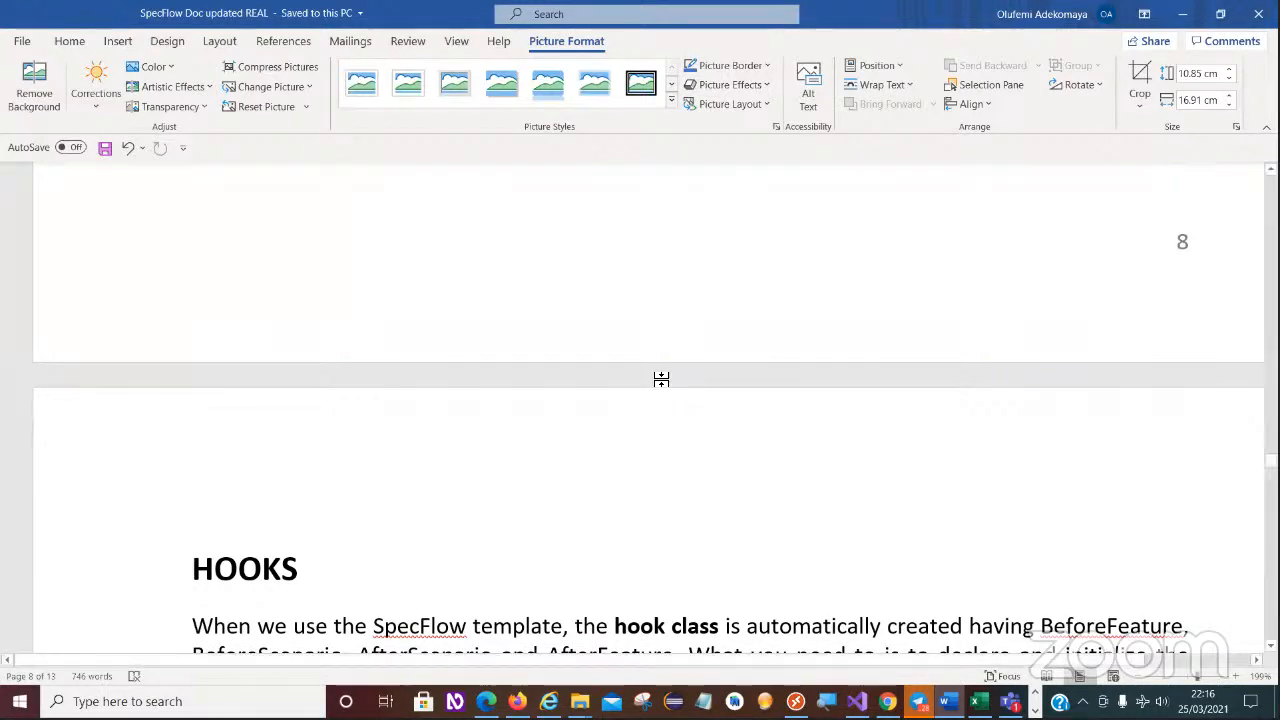
# - Read the HOOKS section on the hook class and the instructions for adding SpecFlow Hooks (event binding) as WebHook.cs
pyautogui.scroll(-5, 661, 380)
pyautogui.scroll(5, 1097, 520)
pyautogui.scroll(-1, 649, 400)
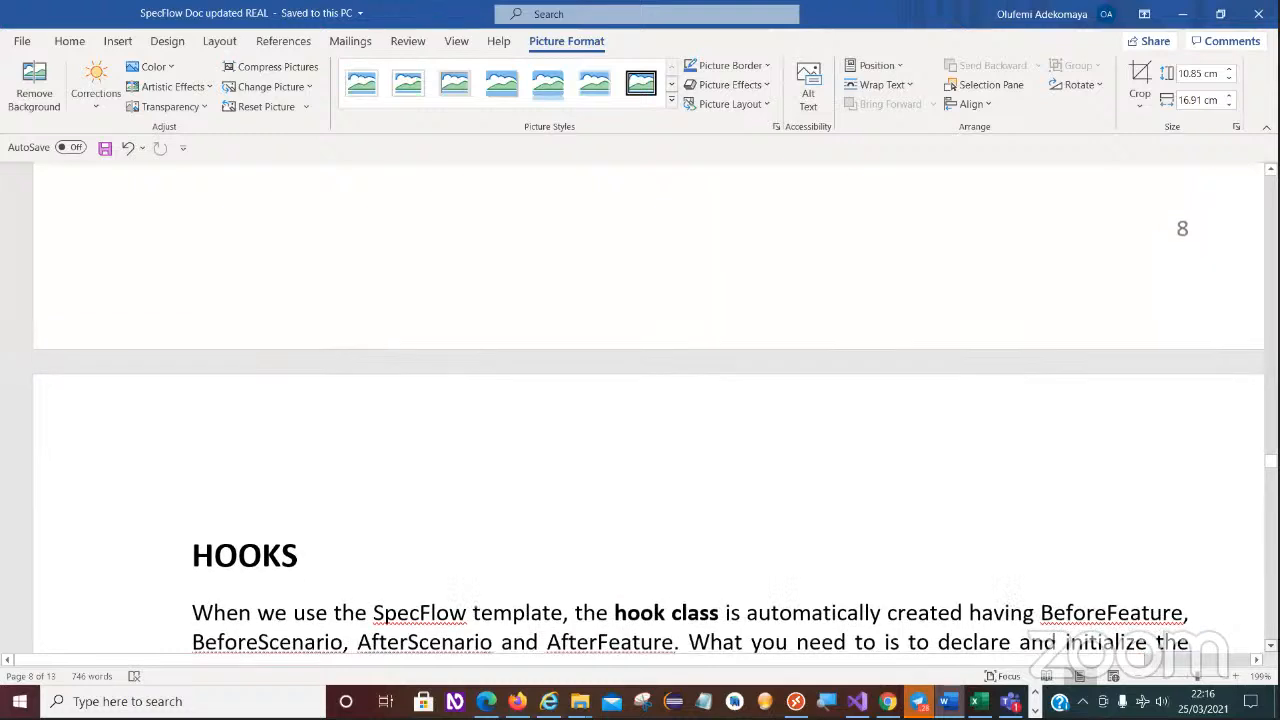
pyautogui.scroll(-3, 648, 420)
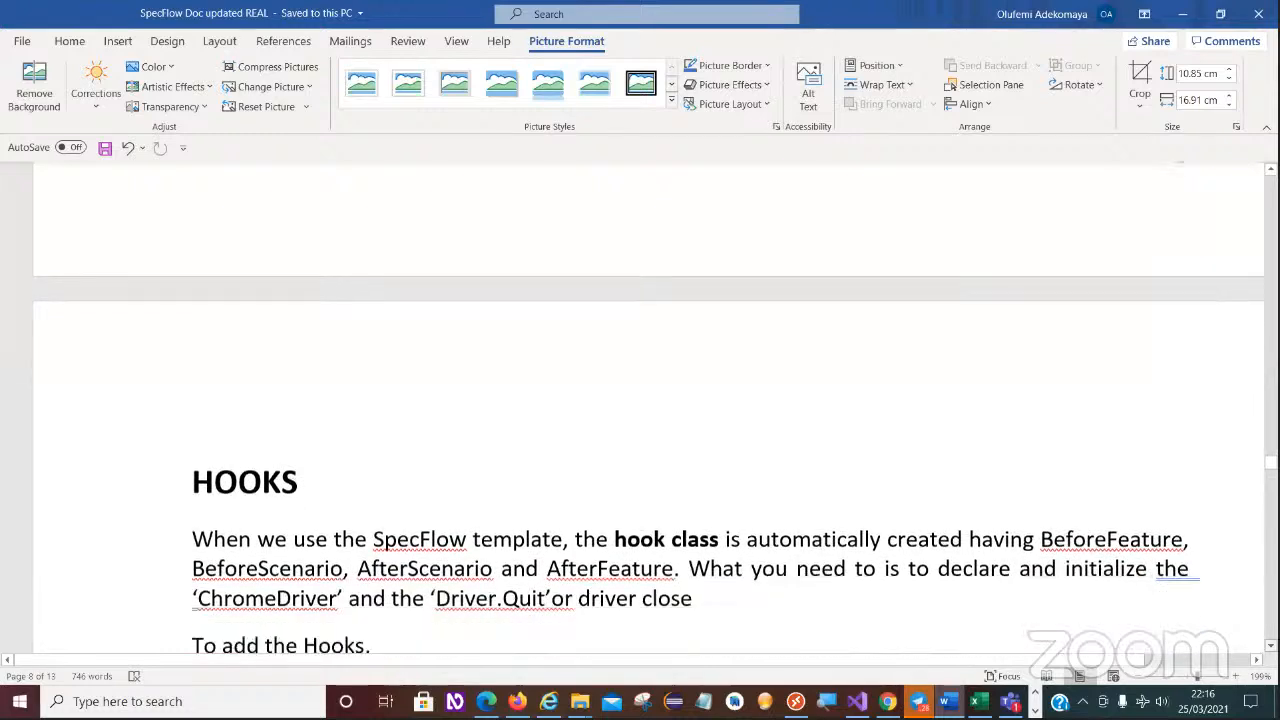
pyautogui.scroll(-2, 648, 420)
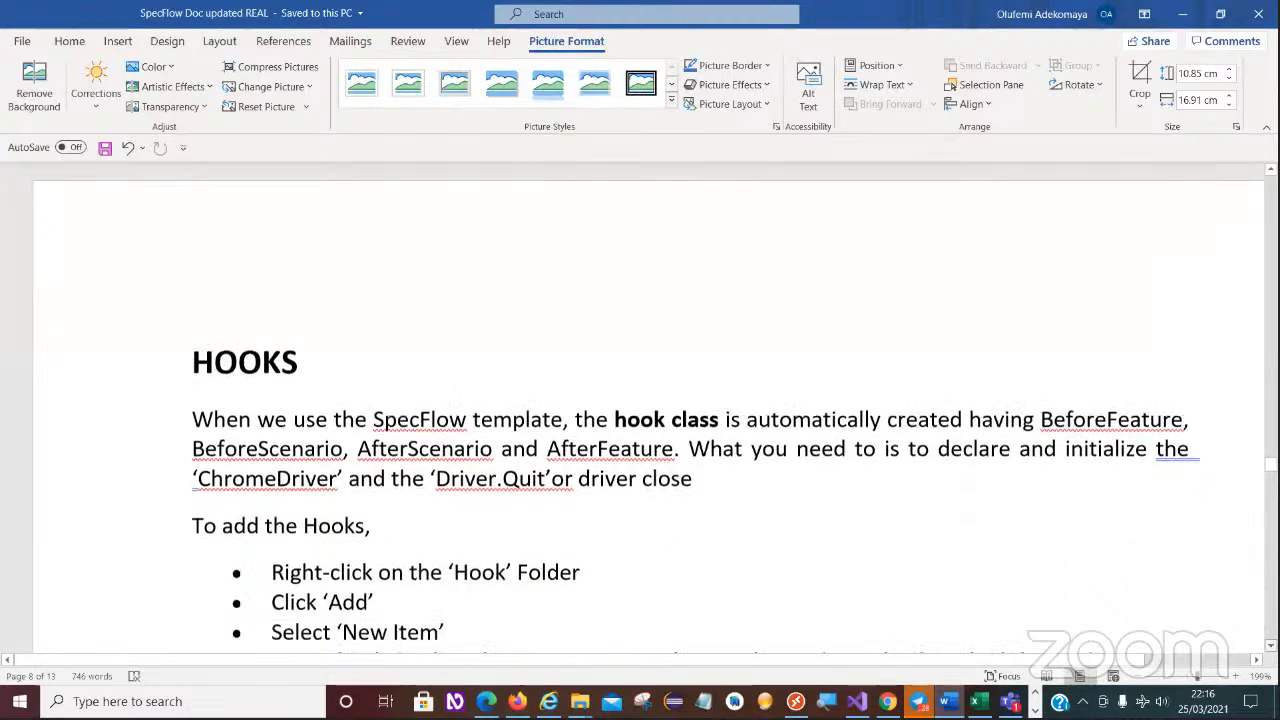
pyautogui.scroll(-3, 648, 420)
pyautogui.scroll(-2, 648, 420)
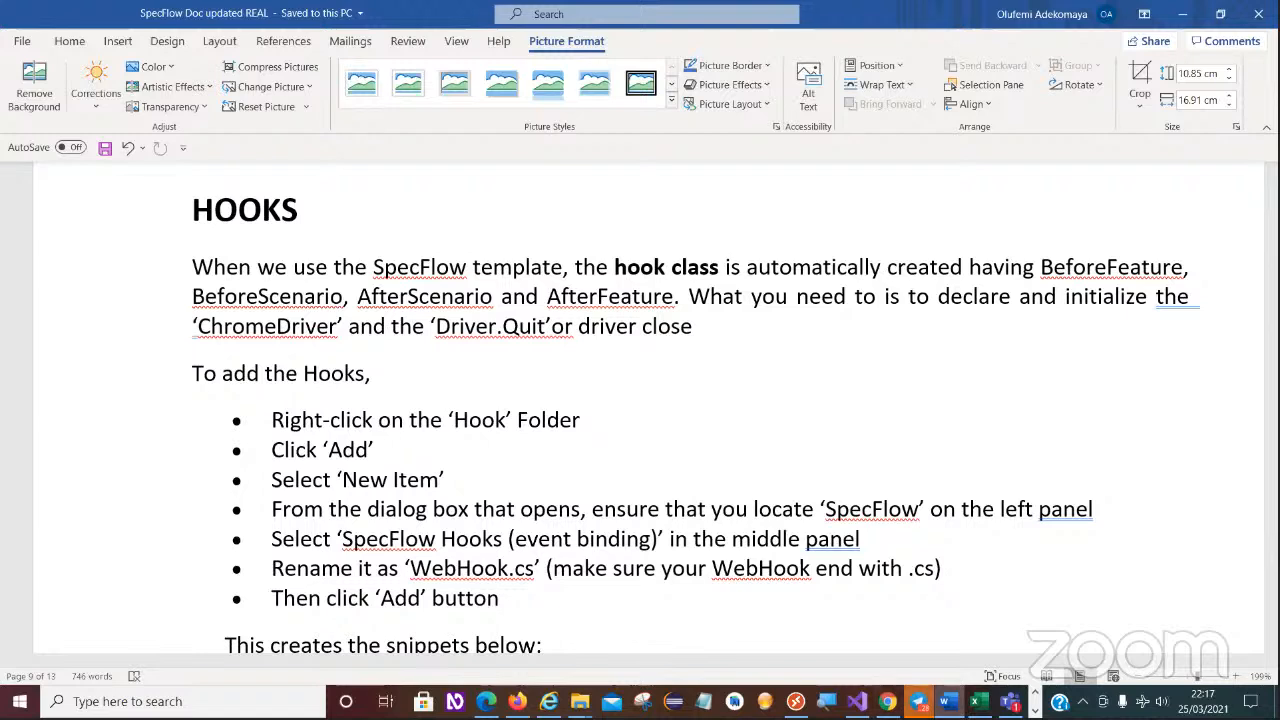
pyautogui.moveTo(918, 701)
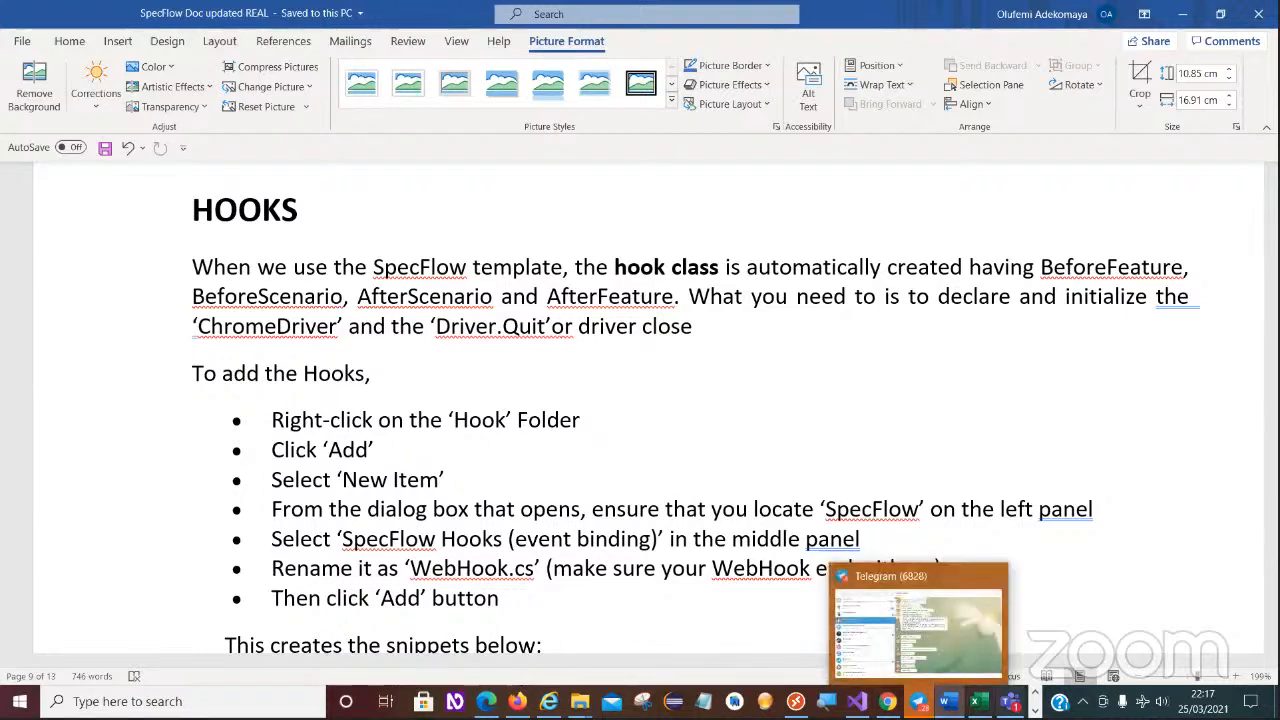
pyautogui.moveTo(1010, 701)
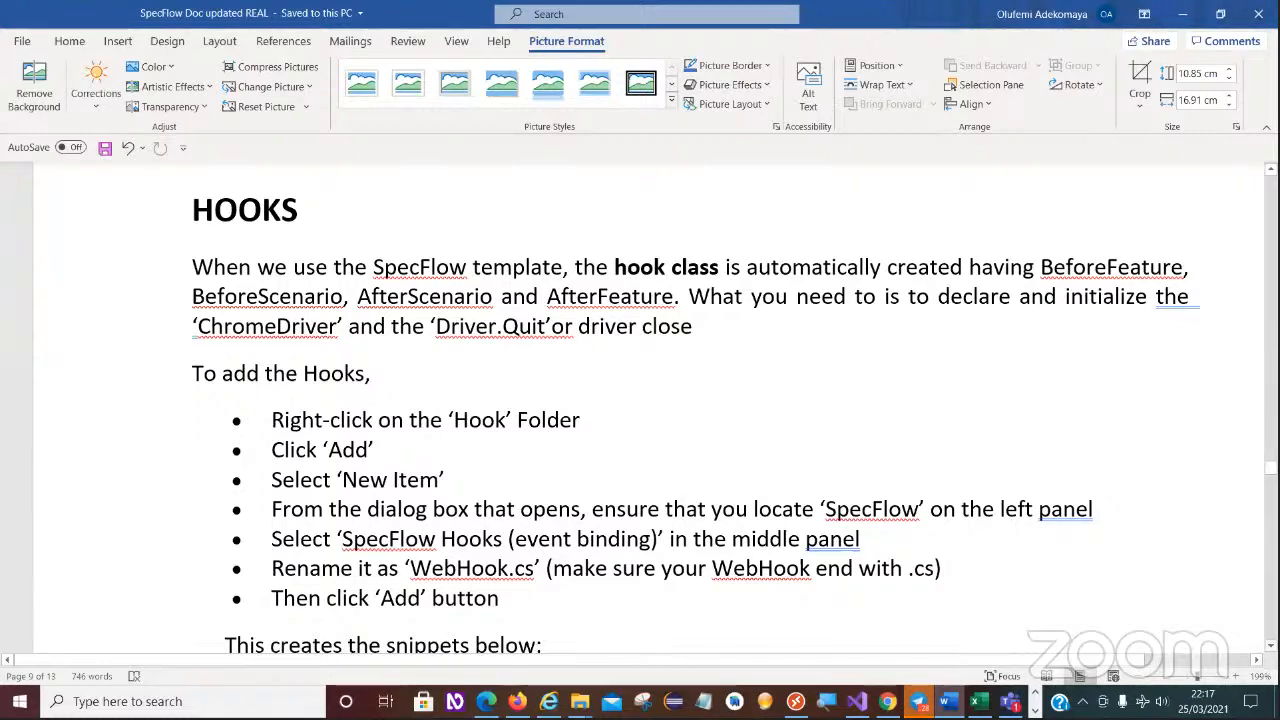
# - Examine the WebHook code snippet with its BeforeScenario method and the red note about the Chrome driver path
pyautogui.scroll(-2, 640, 400)
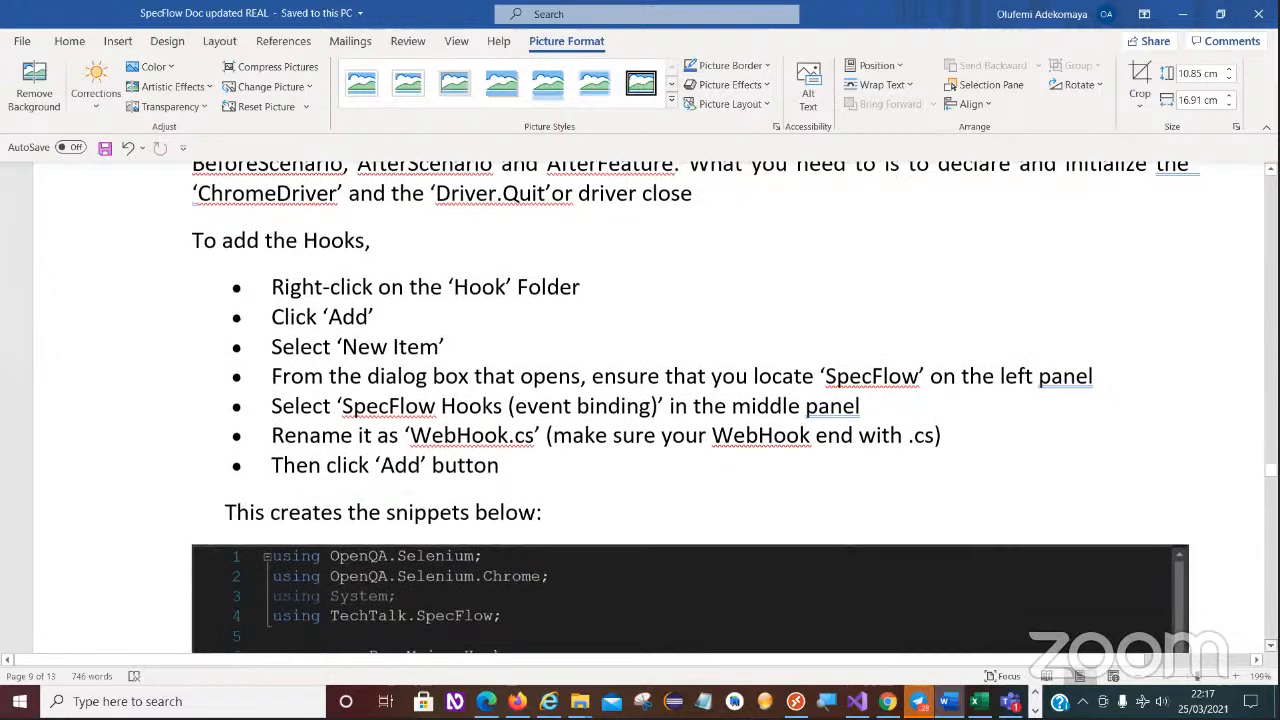
pyautogui.scroll(-3, 1177, 562)
pyautogui.scroll(-1, 1177, 562)
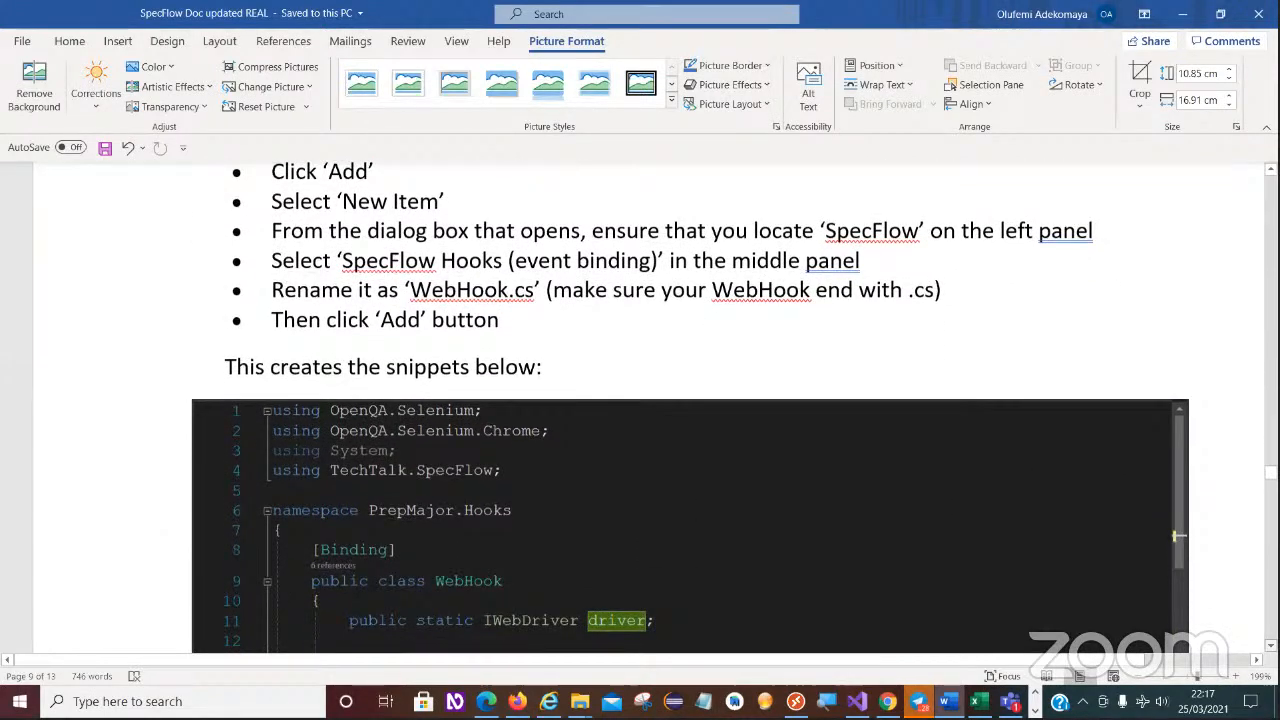
pyautogui.scroll(-3, 640, 400)
pyautogui.scroll(-1, 1177, 403)
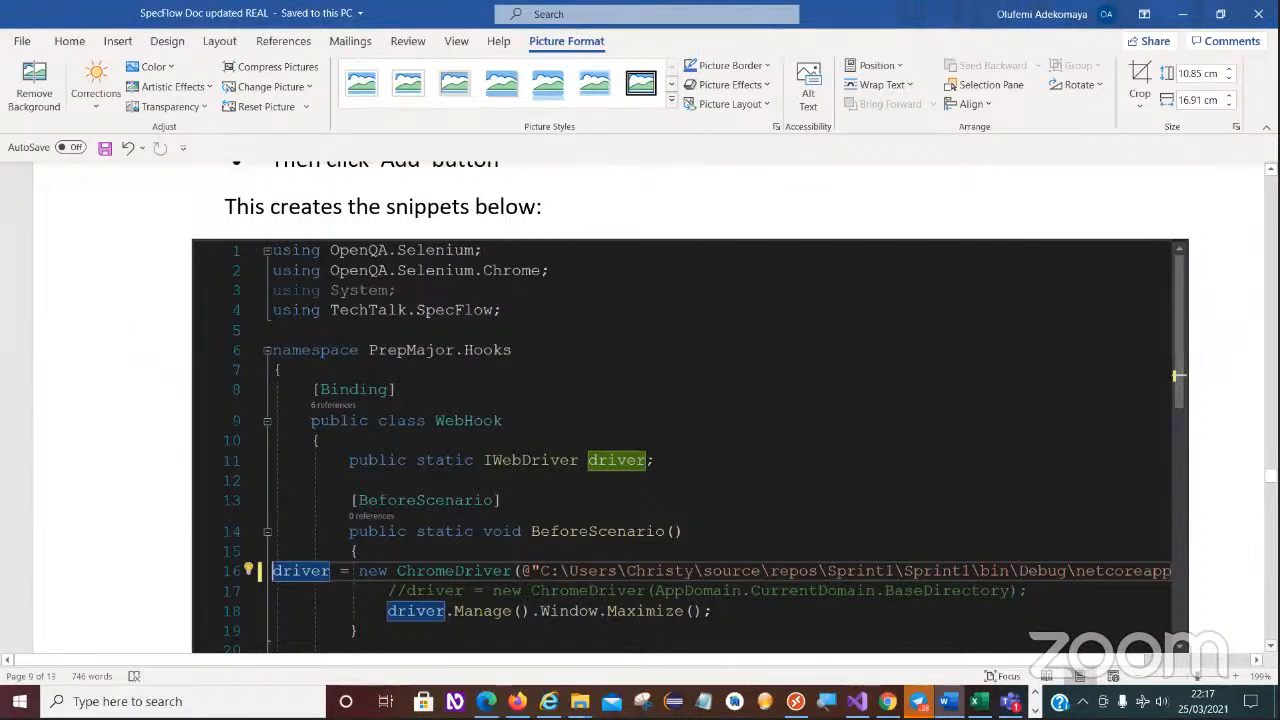
pyautogui.scroll(-1, 640, 400)
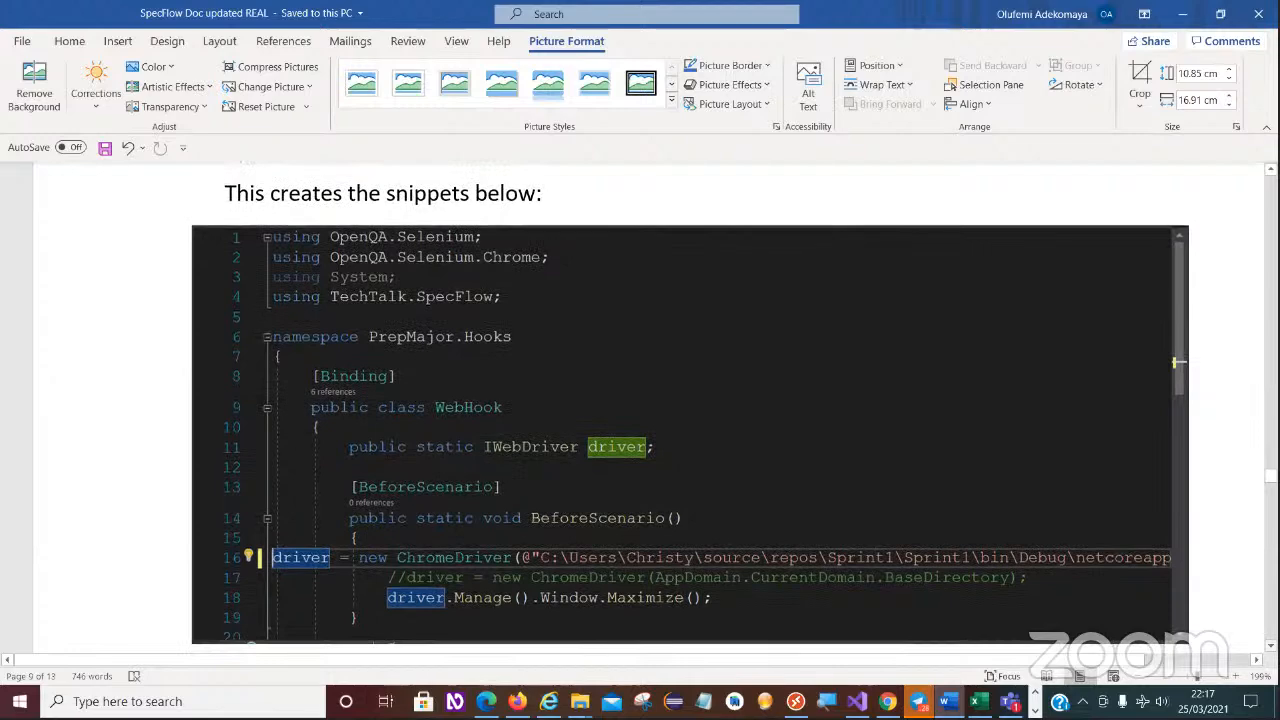
pyautogui.scroll(-2, 690, 400)
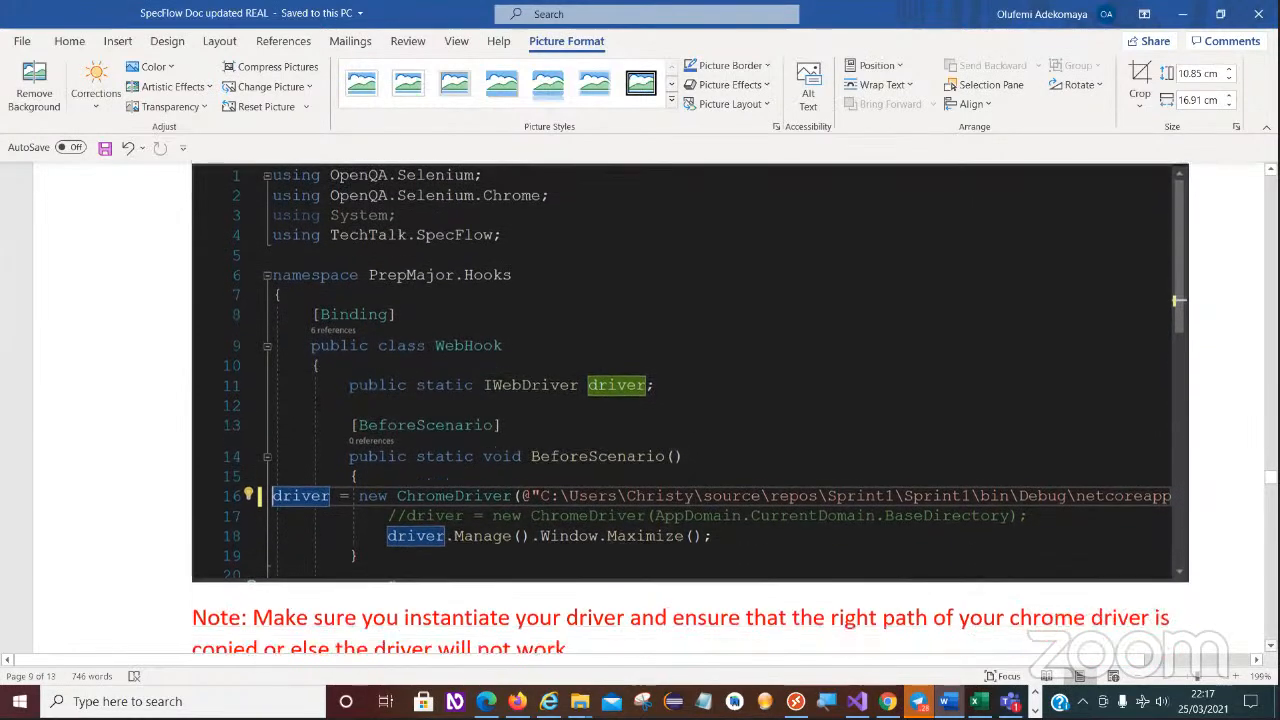
pyautogui.scroll(-5, 1178, 283)
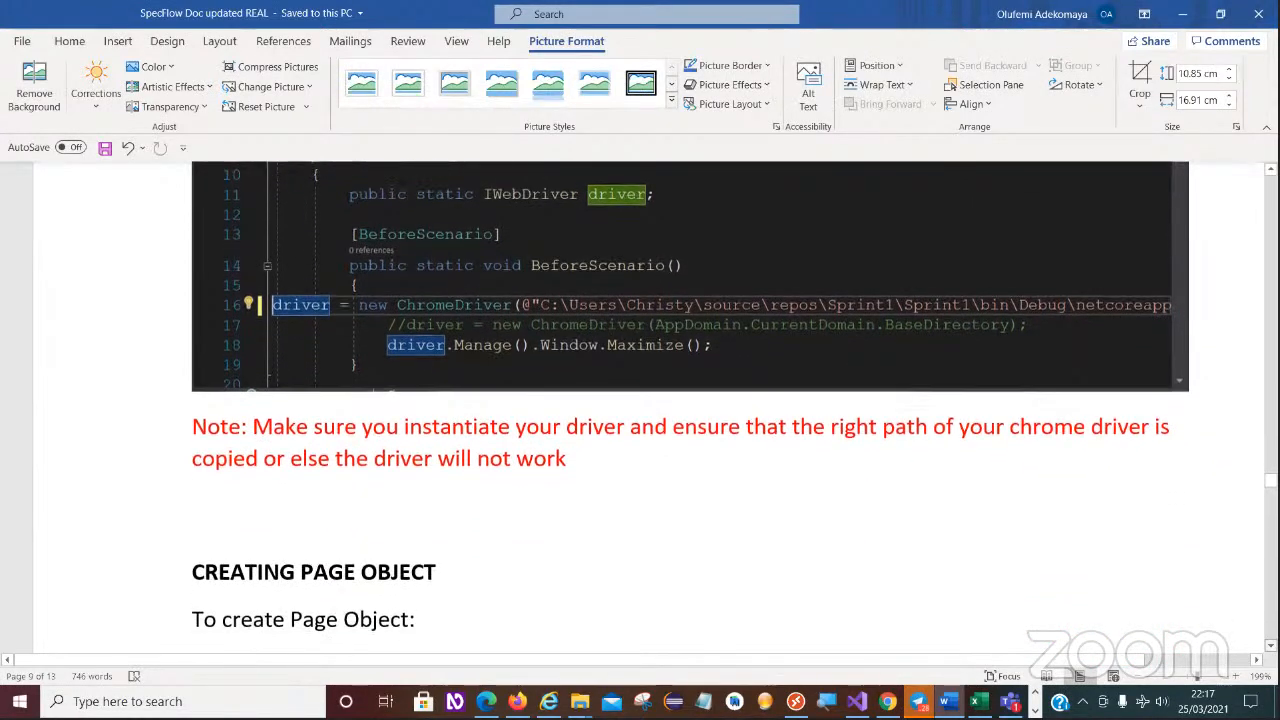
# - Read the CREATING PAGE OBJECT instructions for adding a class such as SearchPage.cs to the PageObject folder
pyautogui.scroll(-3, 690, 400)
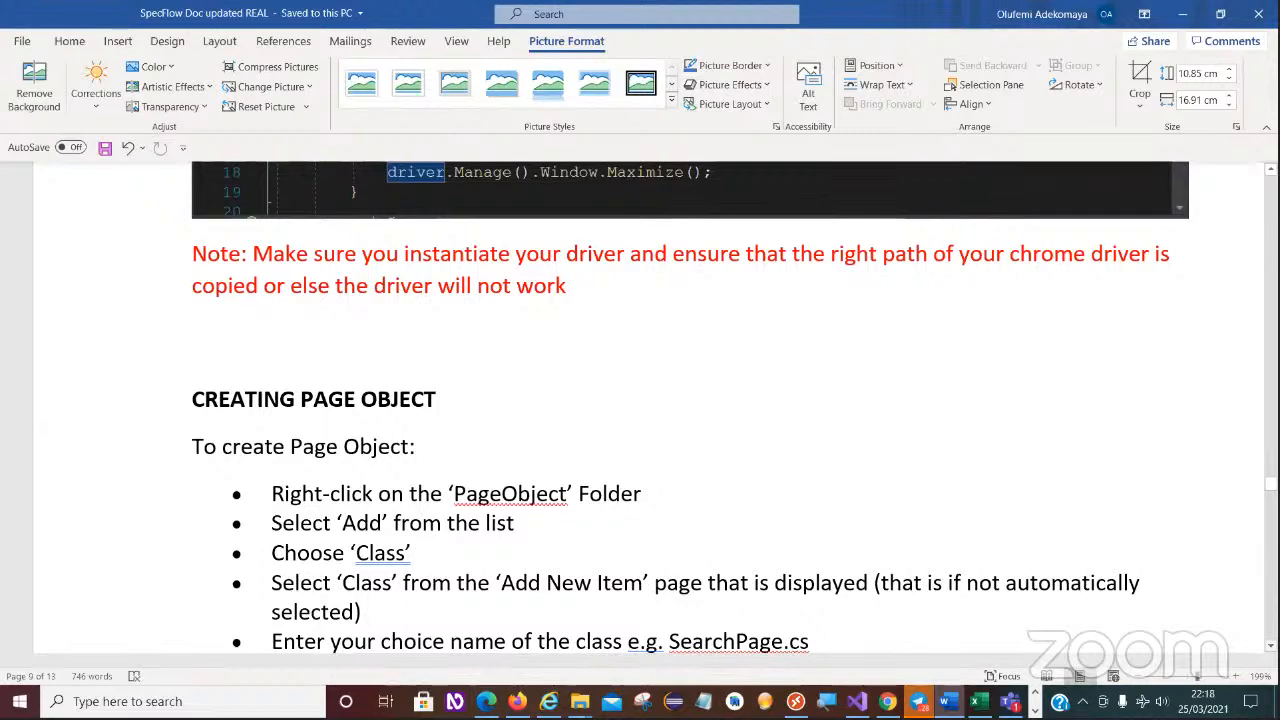
pyautogui.scroll(-1, 640, 410)
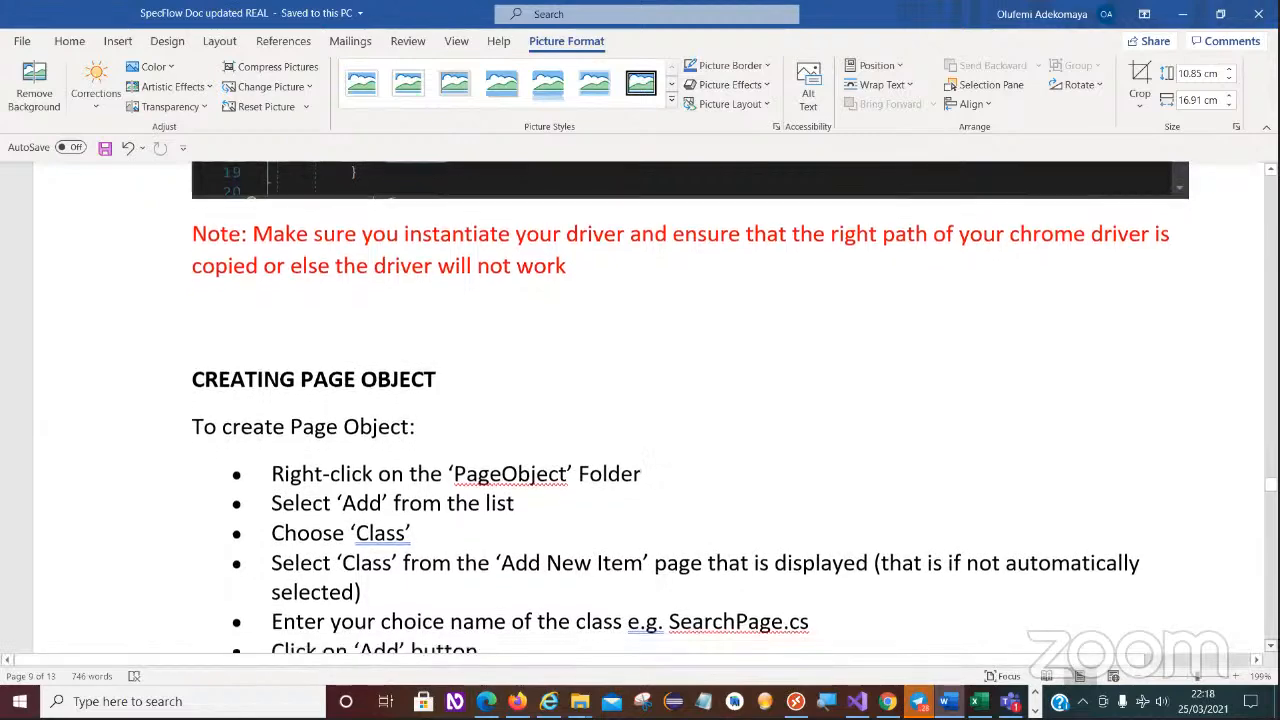
pyautogui.scroll(-2, 640, 410)
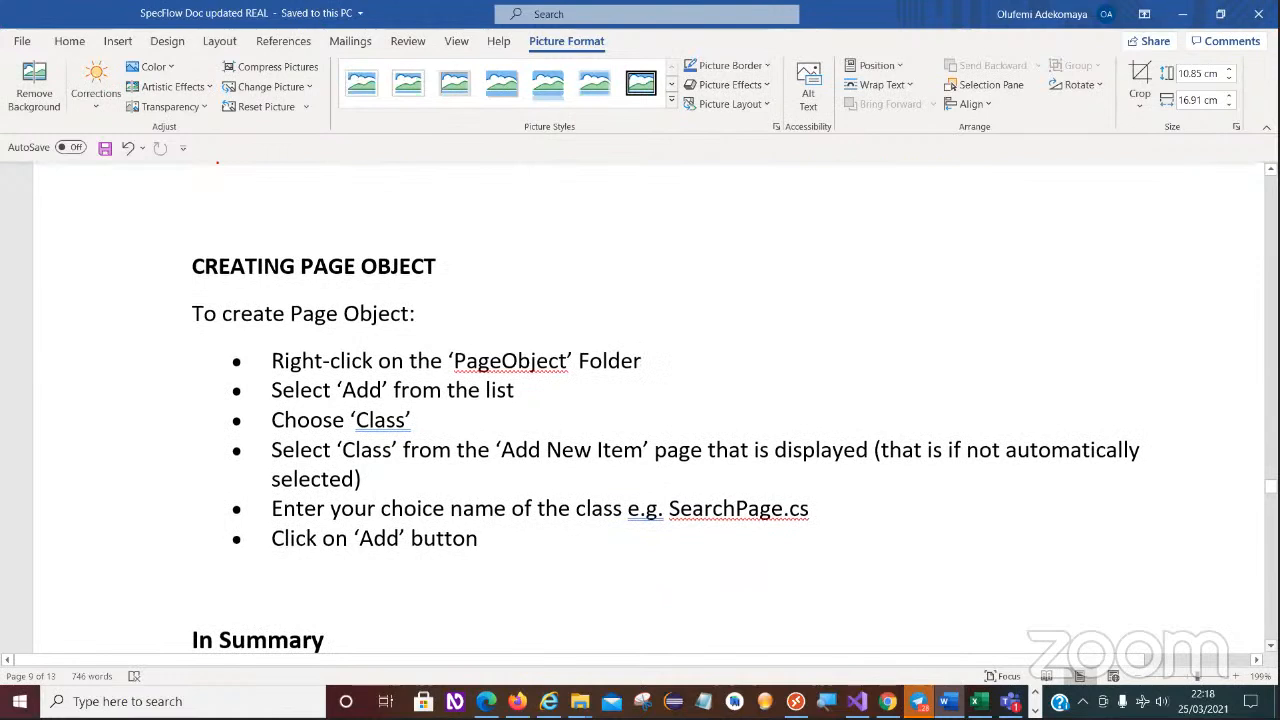
pyautogui.scroll(-1, 640, 410)
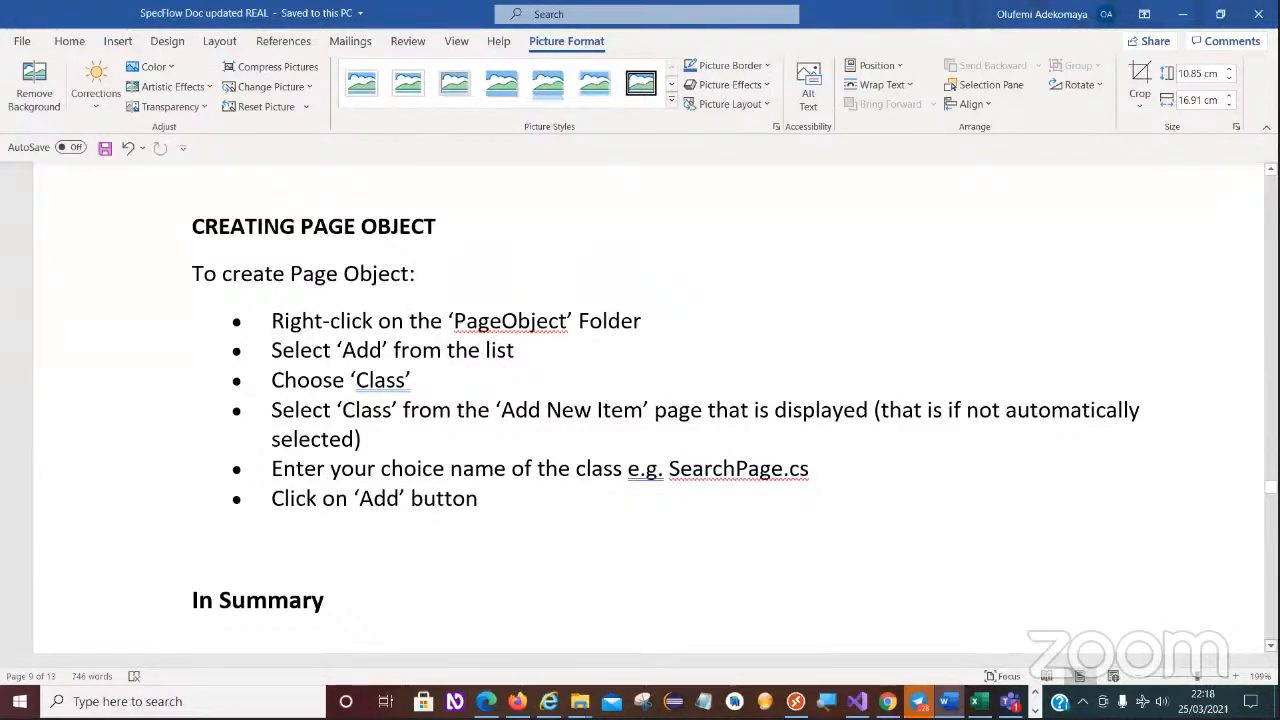
pyautogui.scroll(-3, 640, 400)
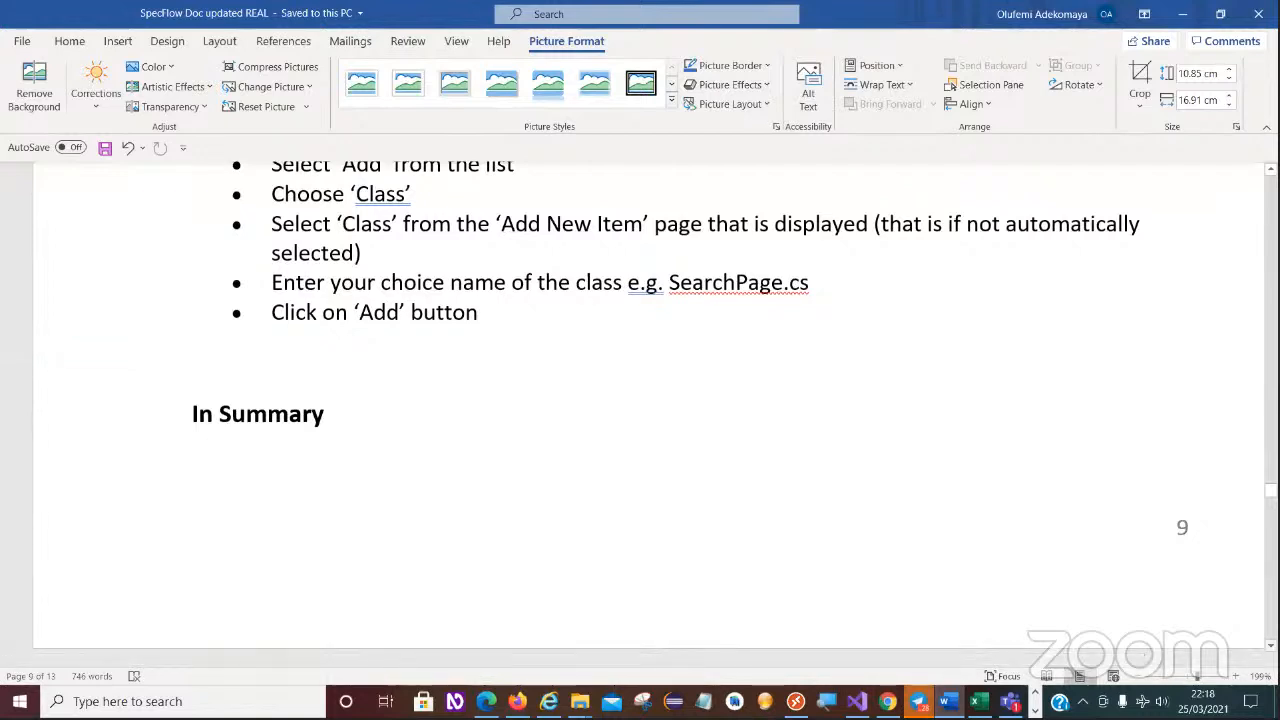
# - Read the two "In Summary" points about the Page Object Model in Selenium WebDriver
pyautogui.scroll(-2, 640, 400)
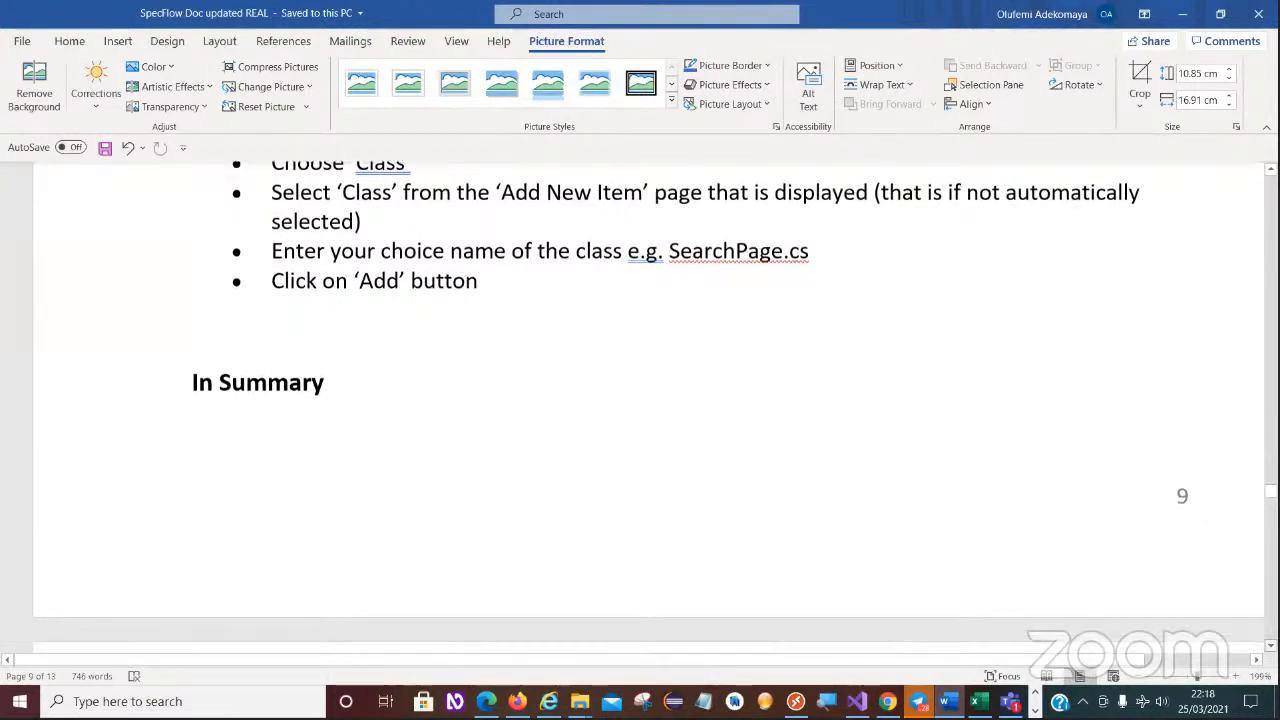
pyautogui.scroll(-5, 640, 400)
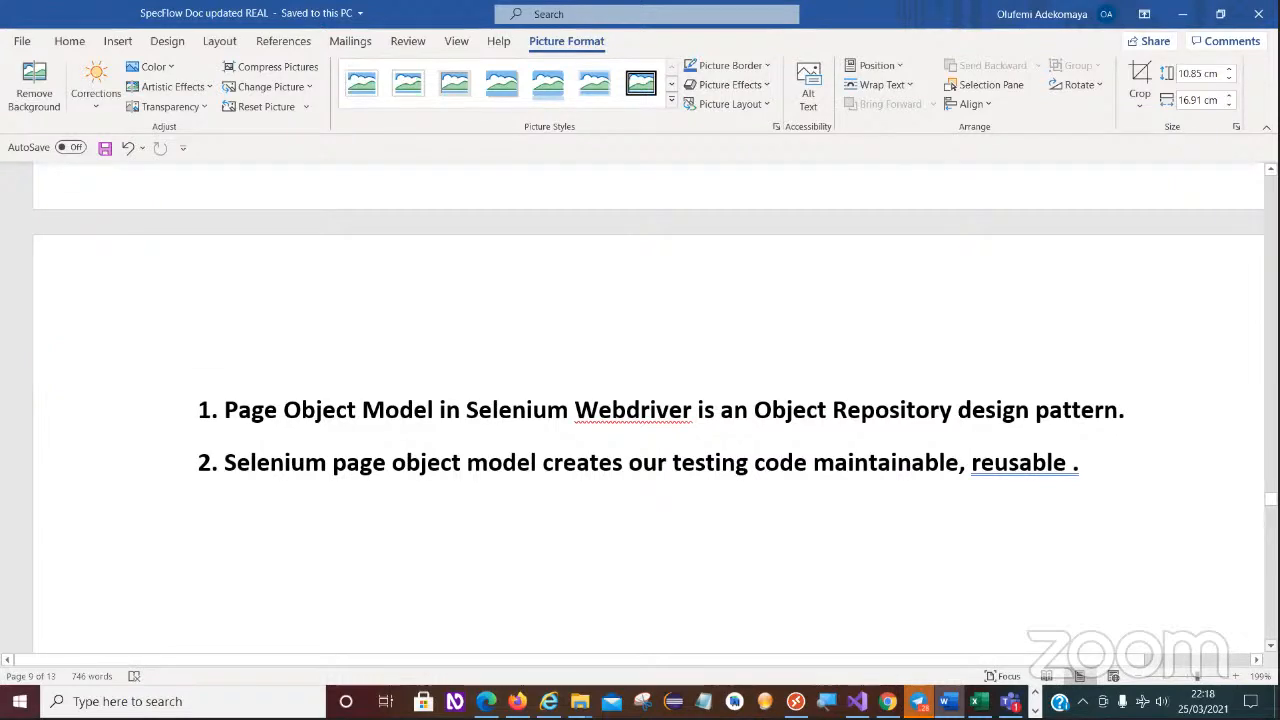
pyautogui.scroll(-1, 649, 420)
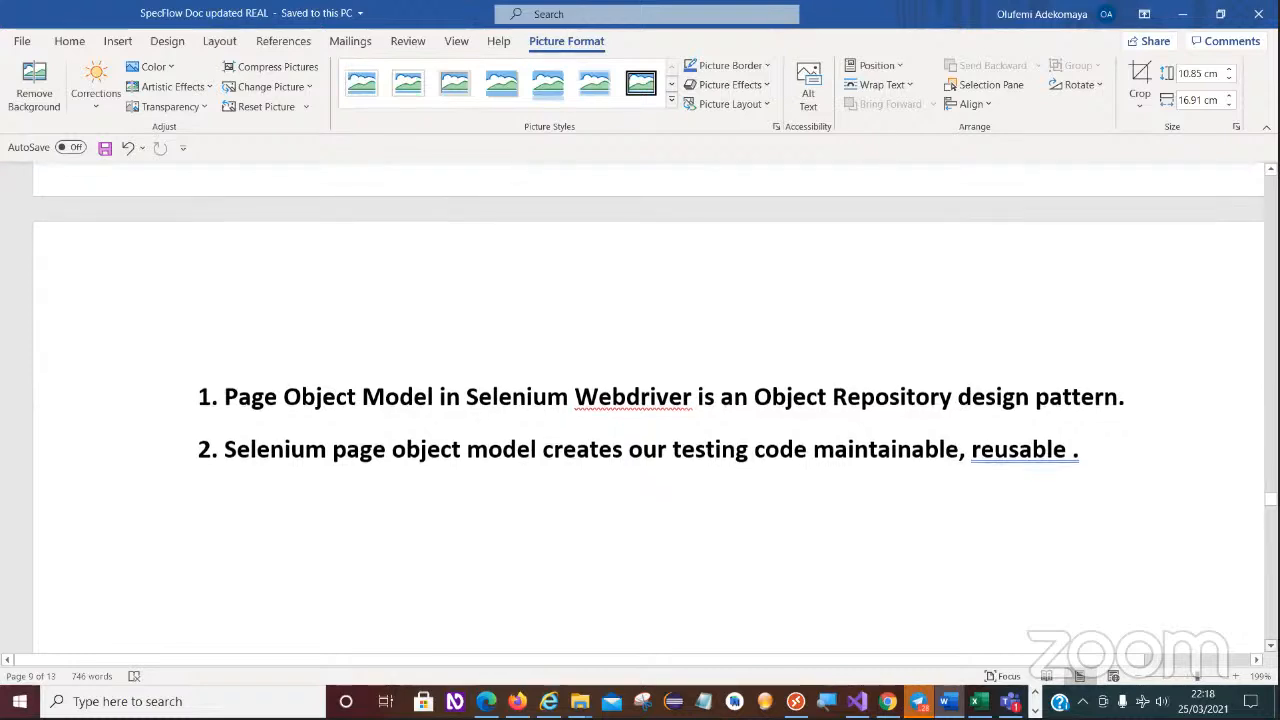
# - Read the instructions for creating the first scenario by adding a new item to the Features folder, including the Solution Explorer illustration
pyautogui.scroll(-5, 649, 420)
pyautogui.scroll(-10, 649, 420)
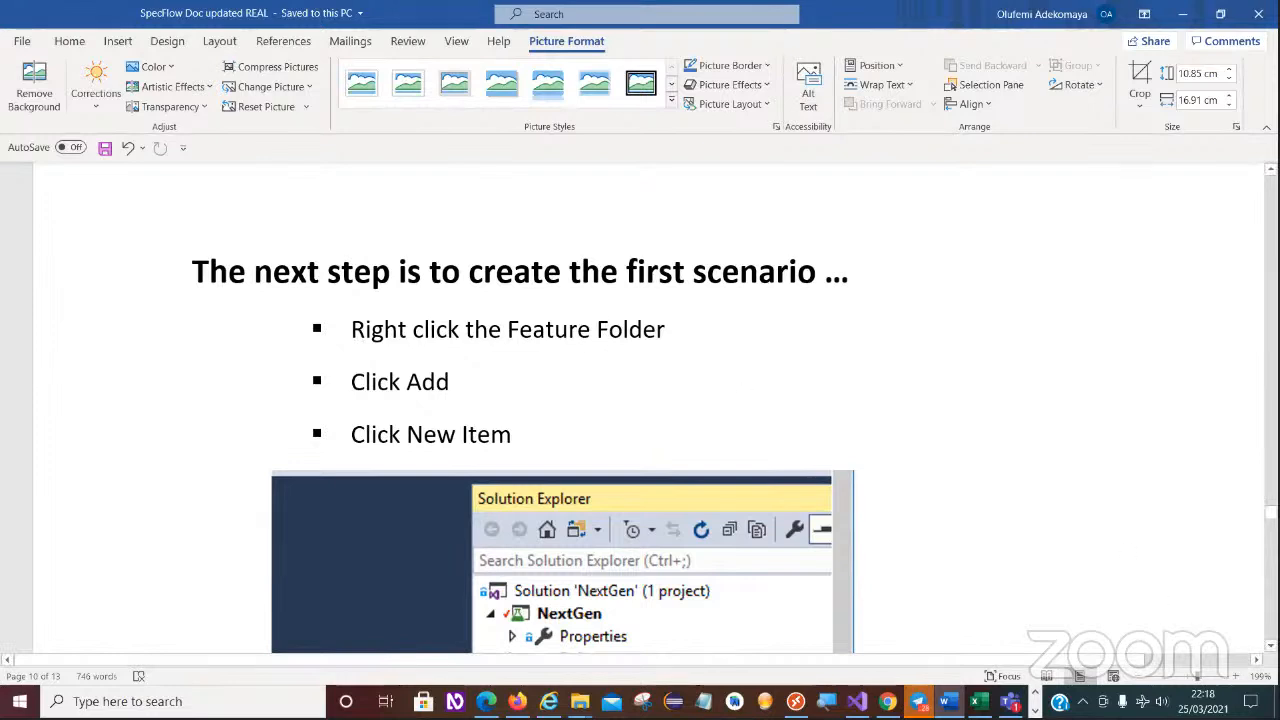
pyautogui.scroll(-1, 1134, 584)
pyautogui.scroll(-3, 626, 274)
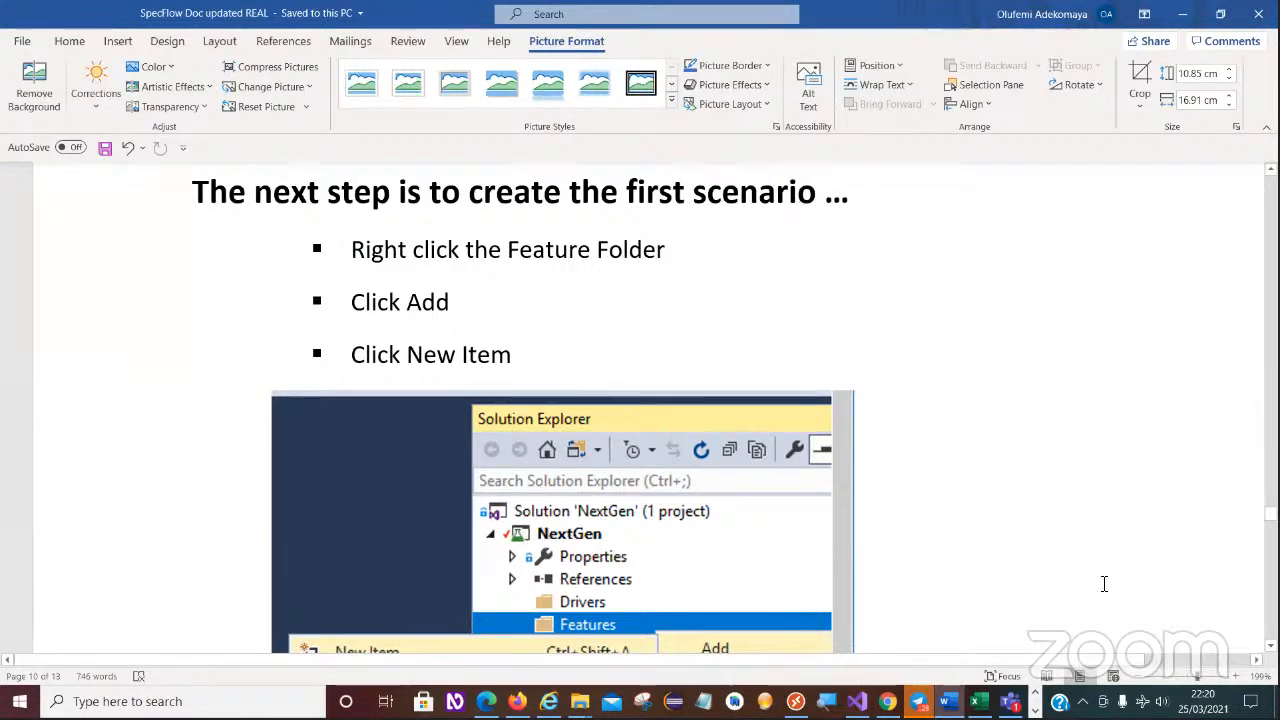
pyautogui.click(1271, 646)
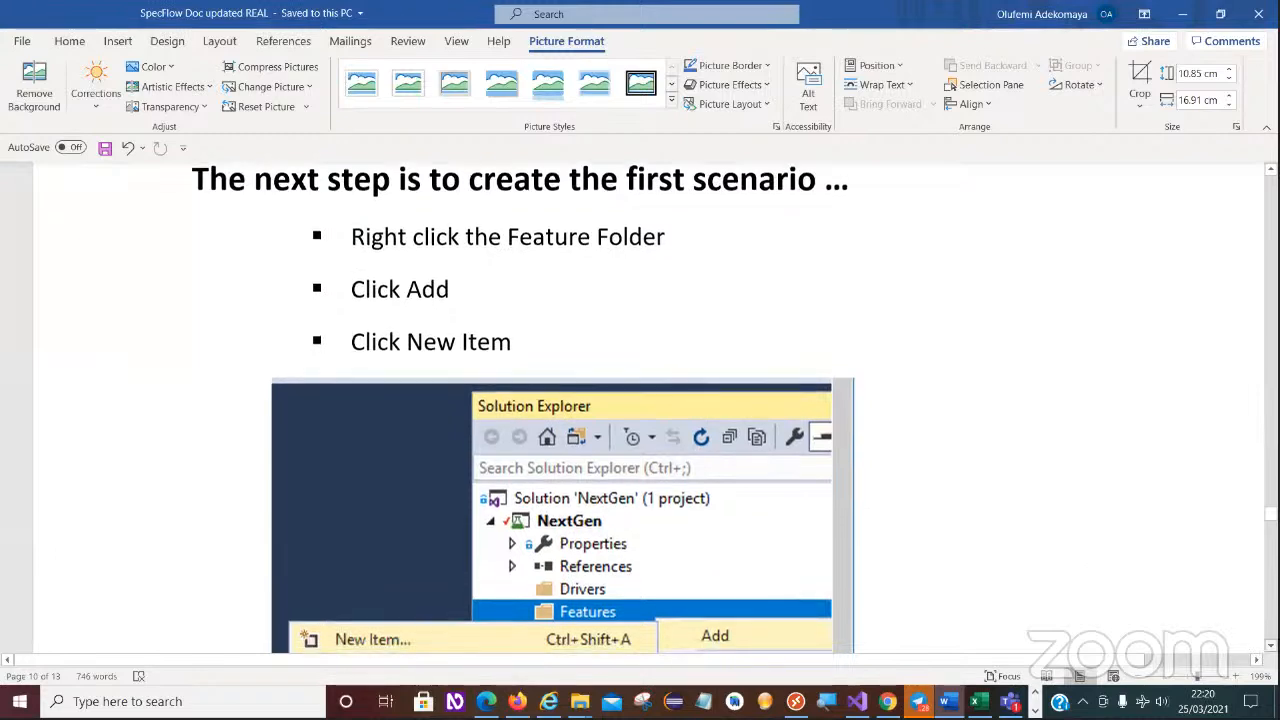
pyautogui.scroll(-3, 640, 400)
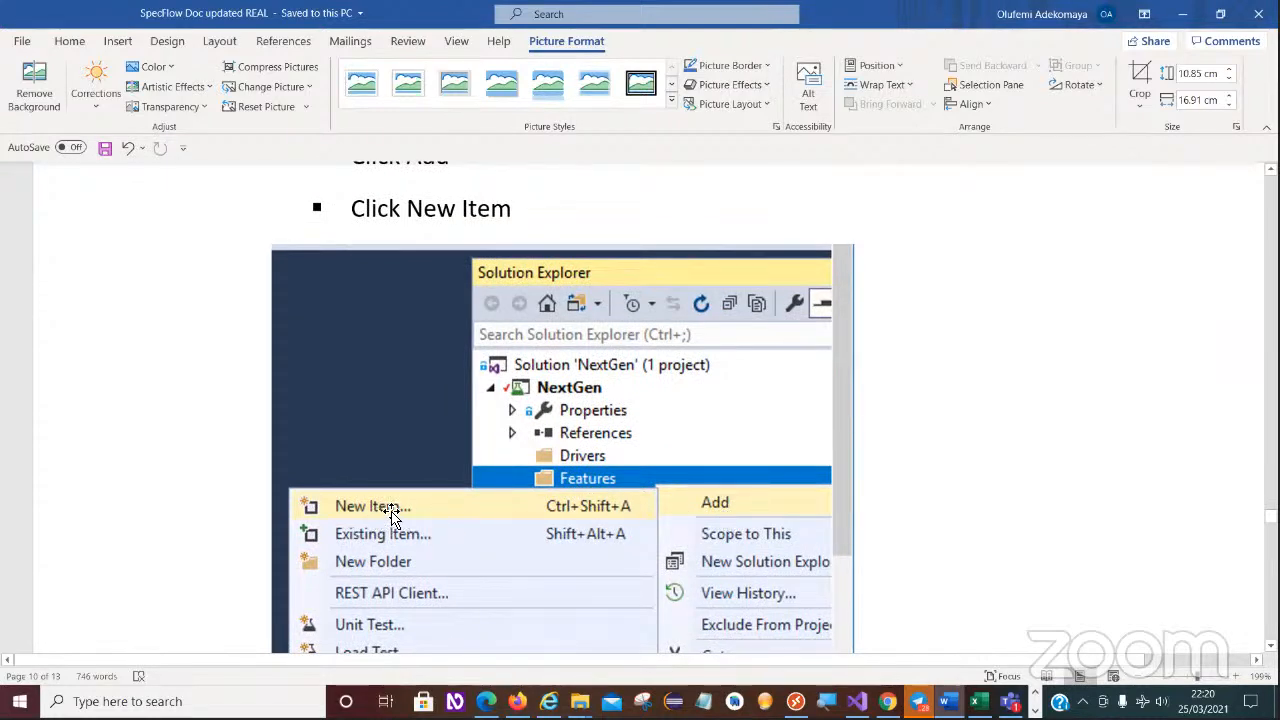
pyautogui.scroll(-3, 560, 420)
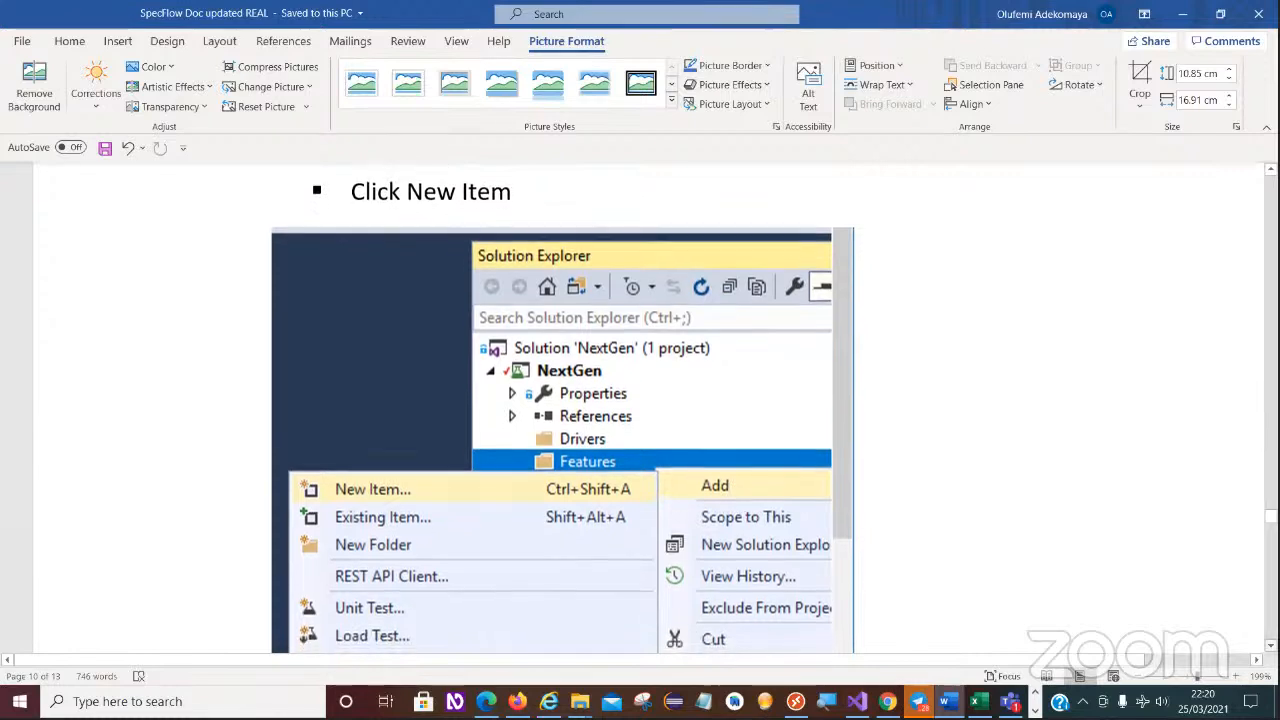
pyautogui.scroll(-8, 560, 420)
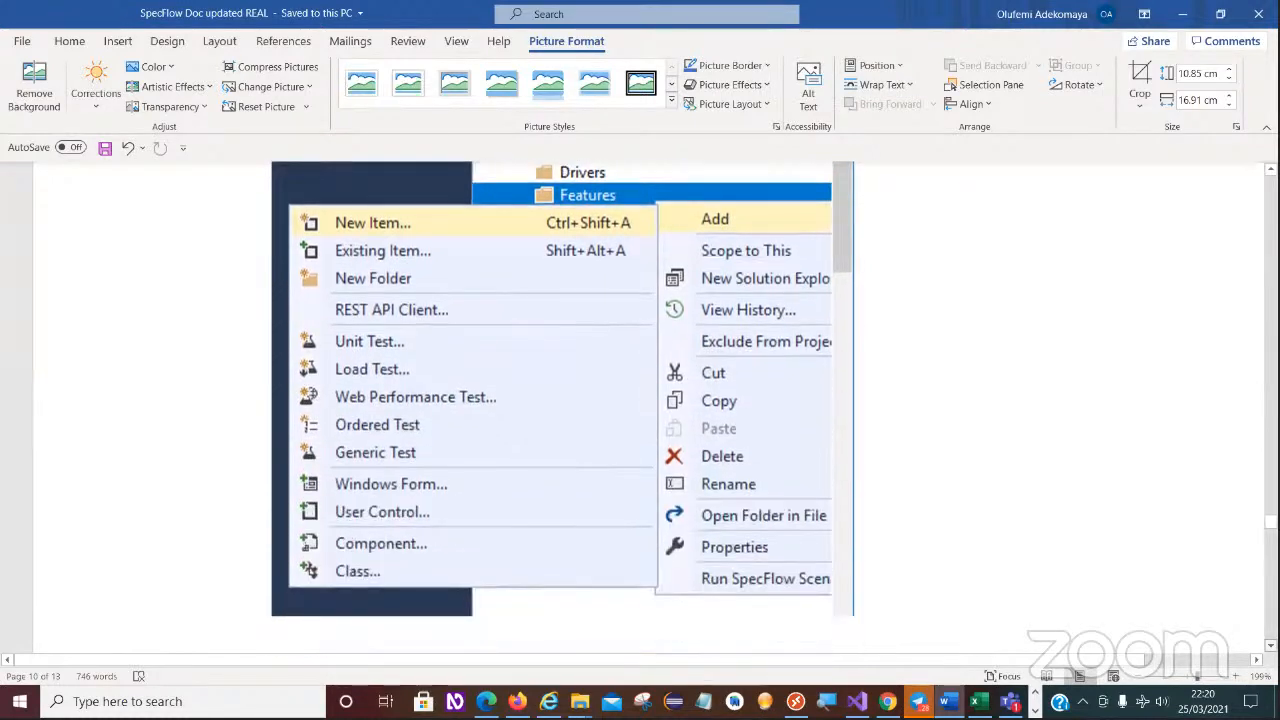
# - Read how to select SpecFlow Feature File and name the feature, and examine the Add New Item illustration down to its CreateCompany name
pyautogui.scroll(-10, 640, 400)
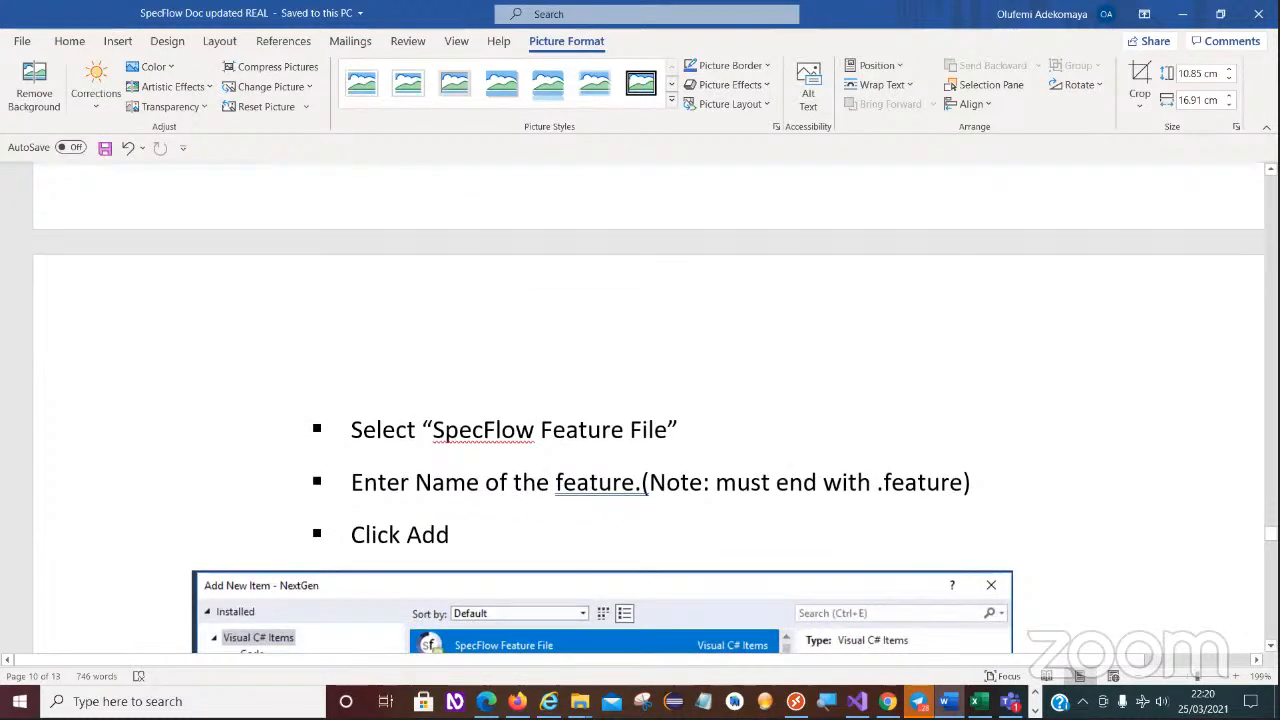
pyautogui.scroll(-4, 640, 430)
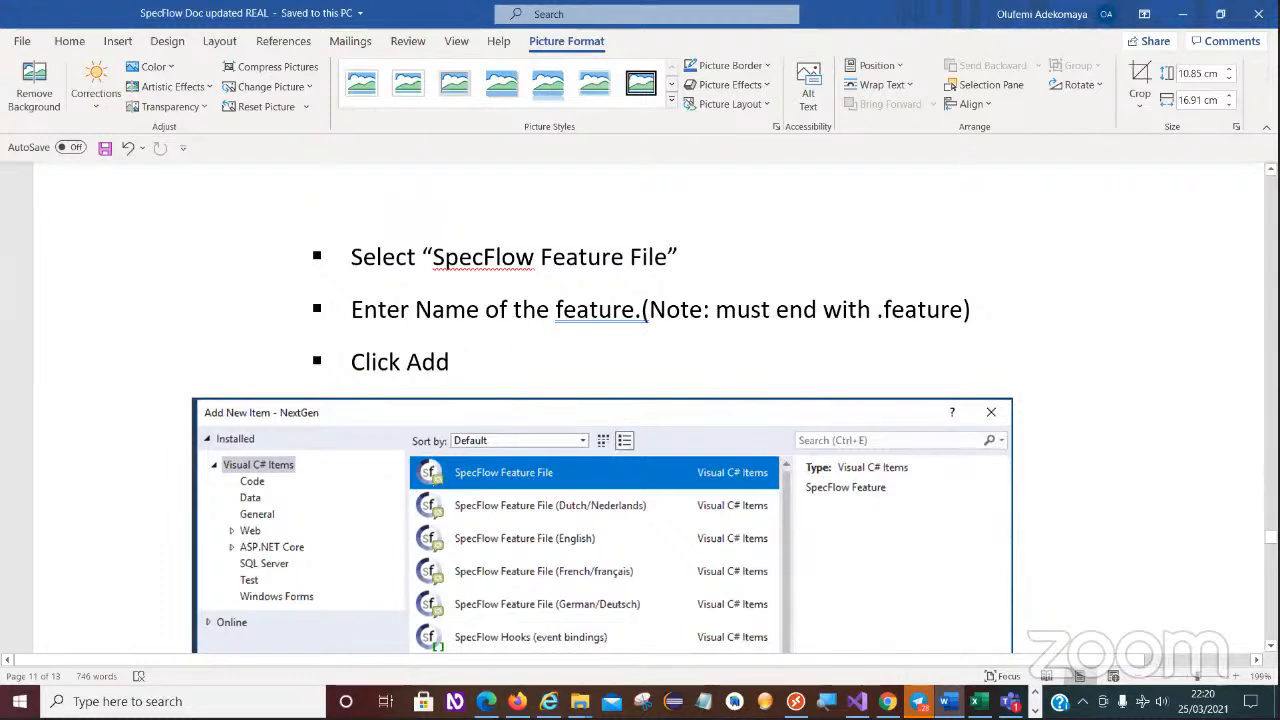
pyautogui.scroll(-5, 640, 400)
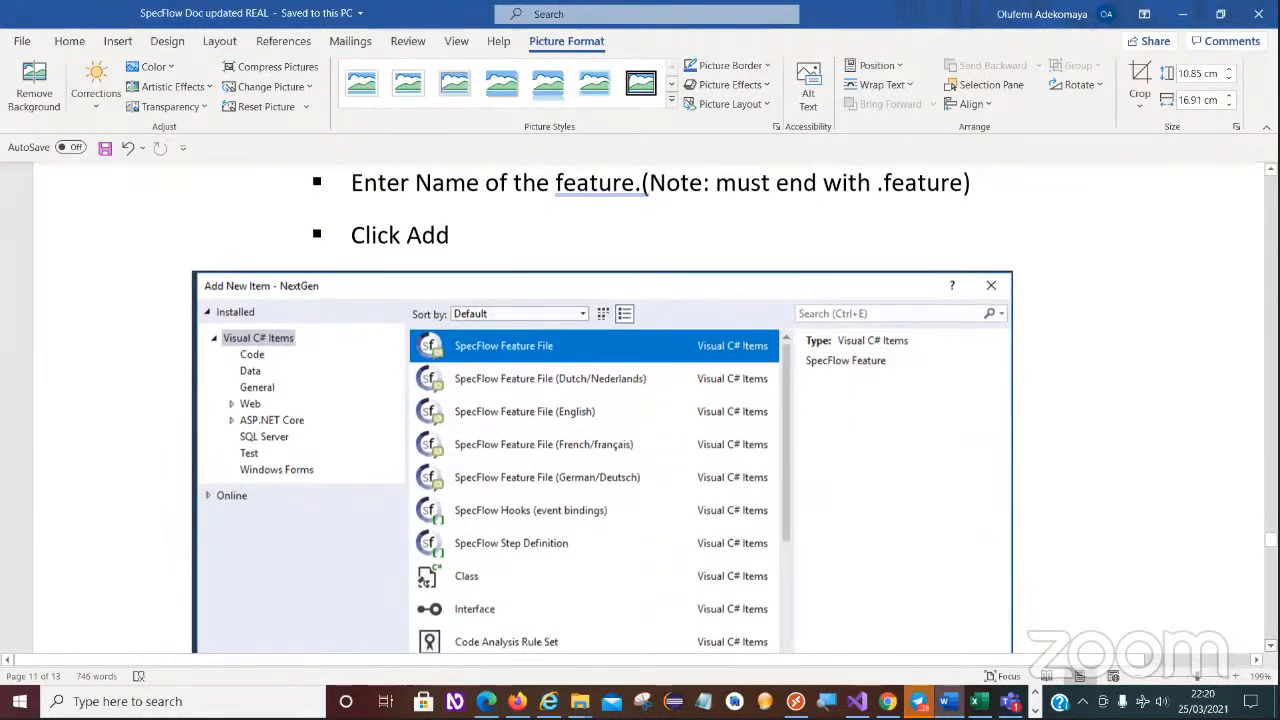
pyautogui.scroll(-4, 557, 457)
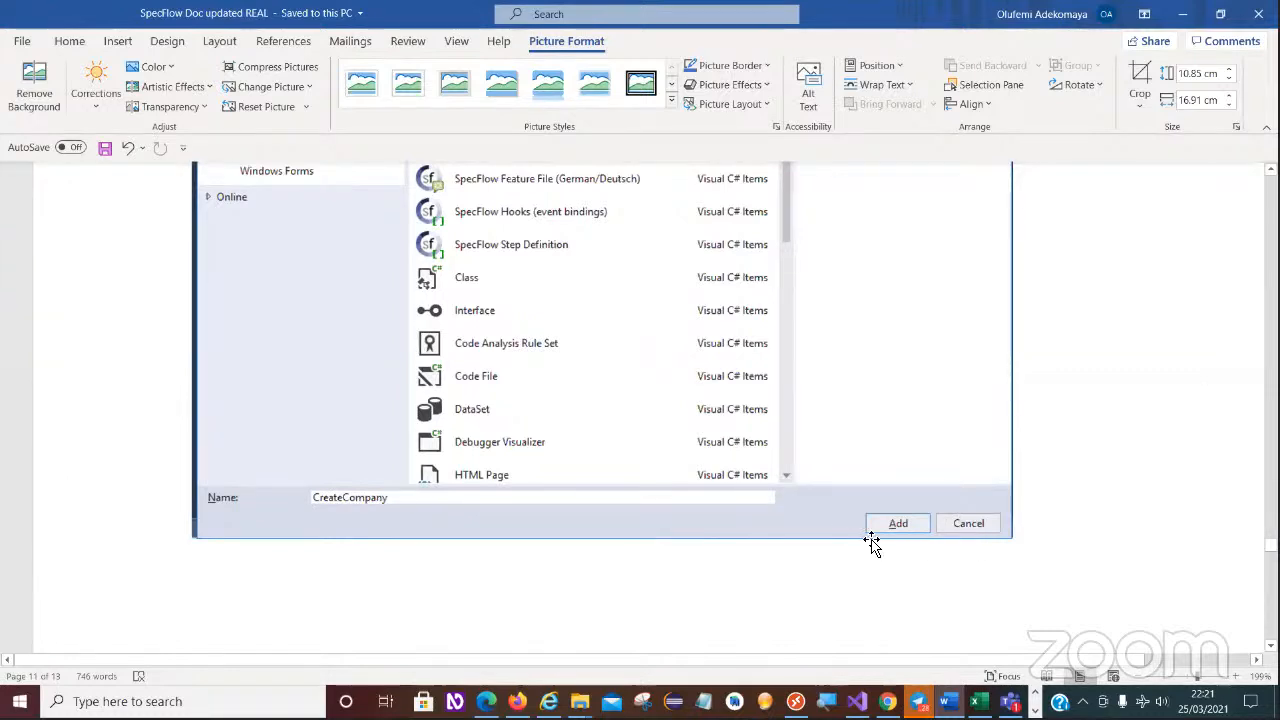
# - View the "Add a simple Feature and Scenario" section with its RegistrationDialog feature code example
pyautogui.scroll(-5, 640, 400)
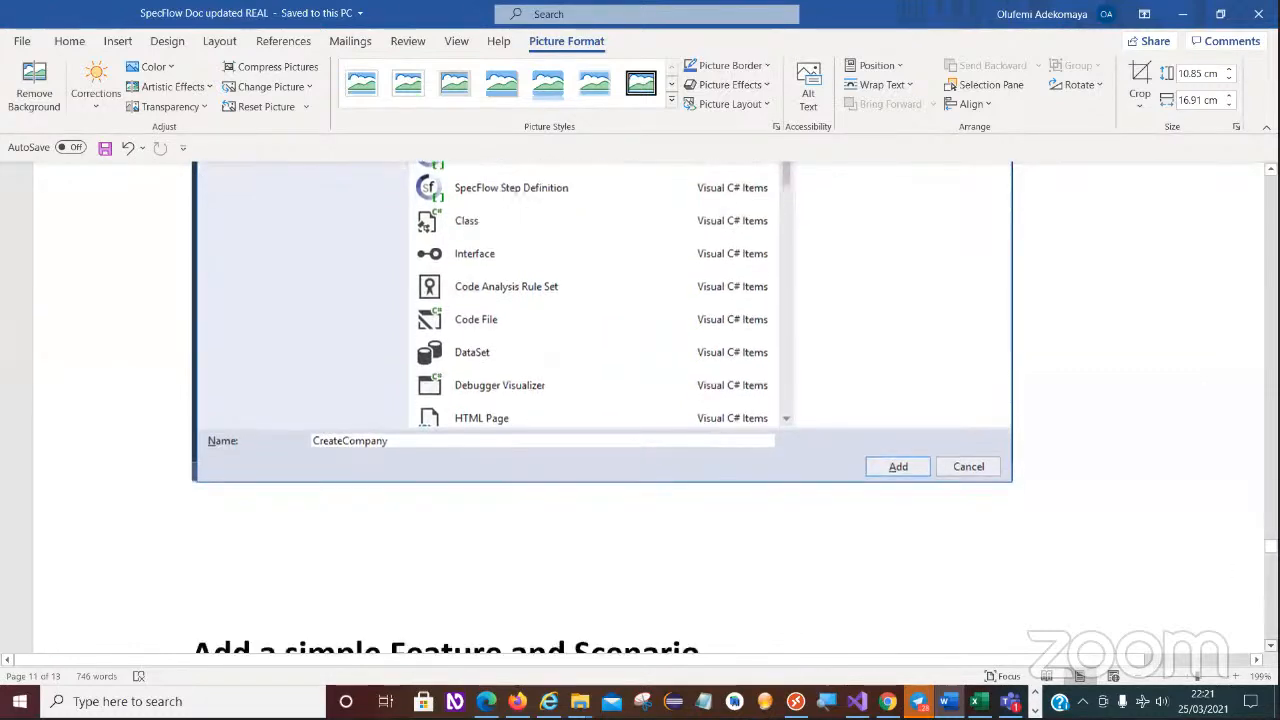
pyautogui.scroll(-4, 436, 347)
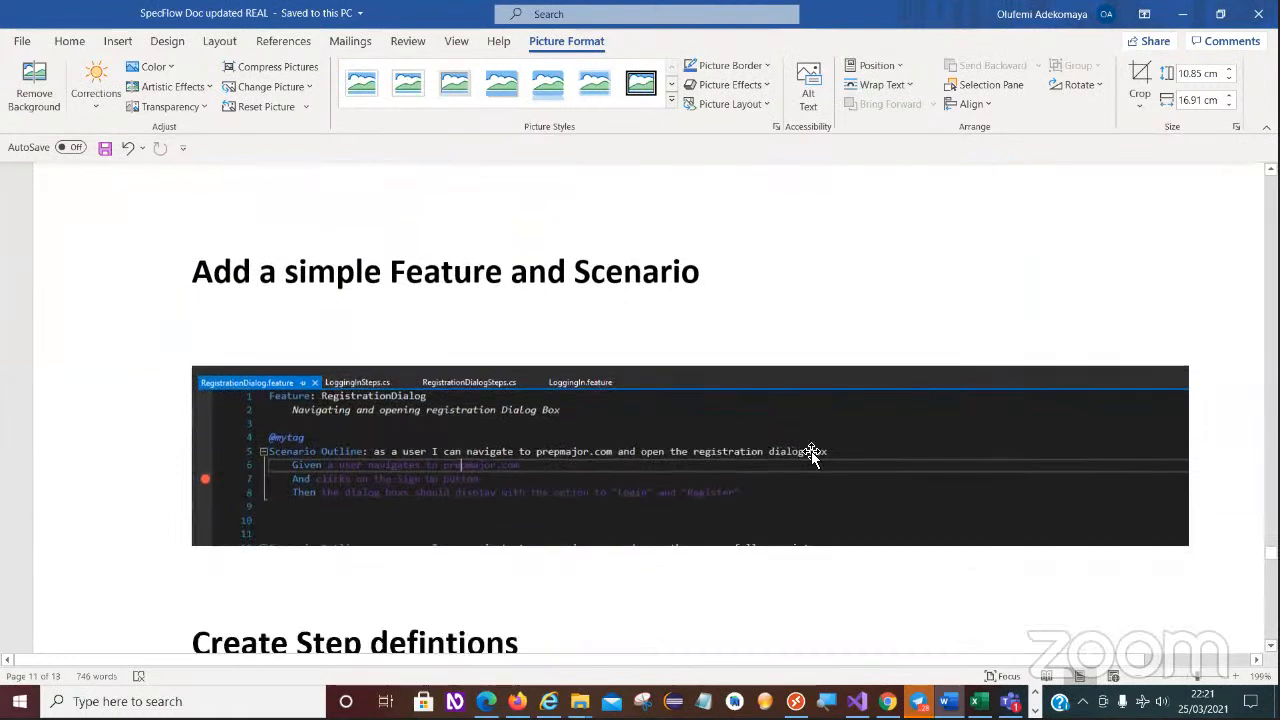